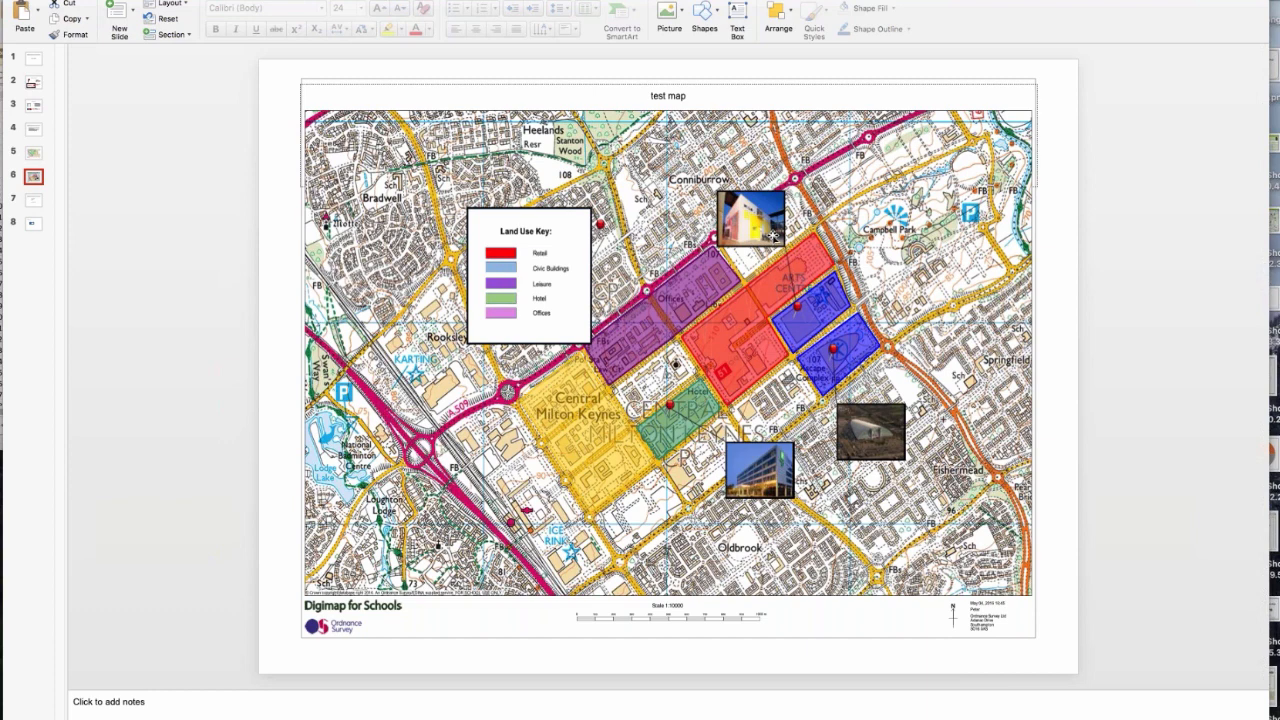
Step: Switch to Digimap for Schools in the browser and start again, clearing all annotations and returning to the GB map view
{"action": "key", "text": "ctrl+Up"}
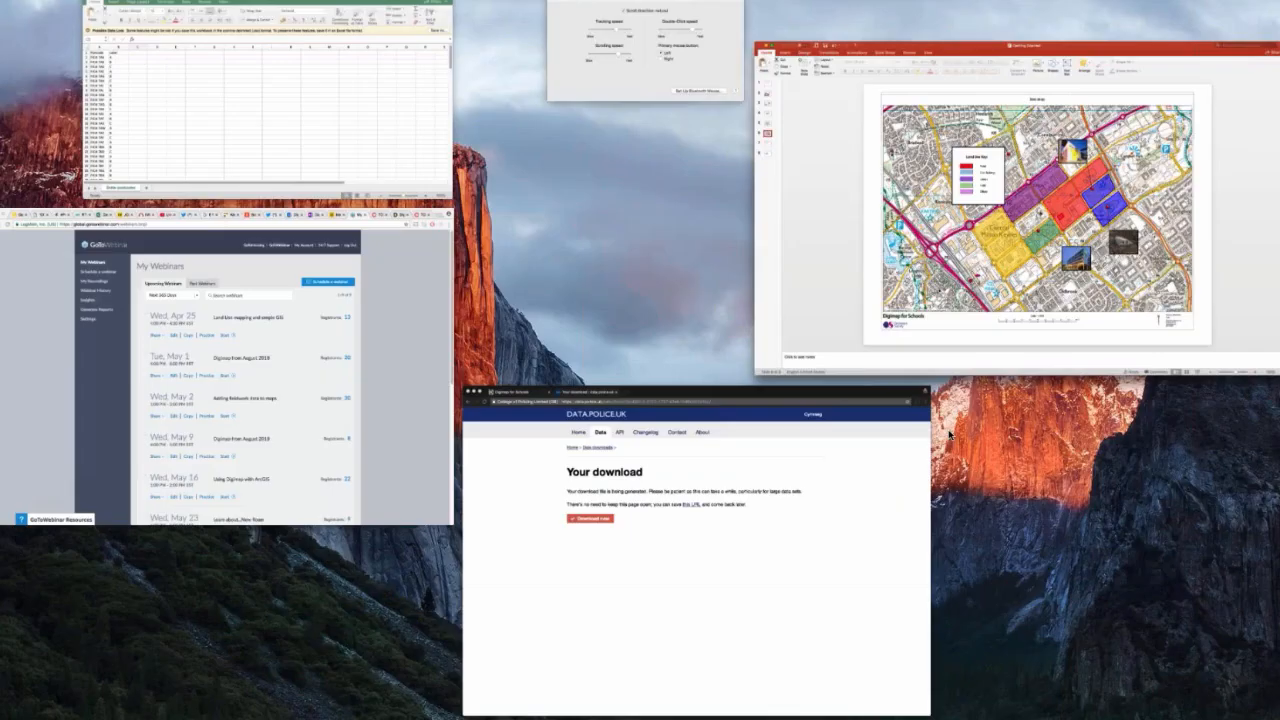
{"action": "left_click", "coordinate": [889, 500]}
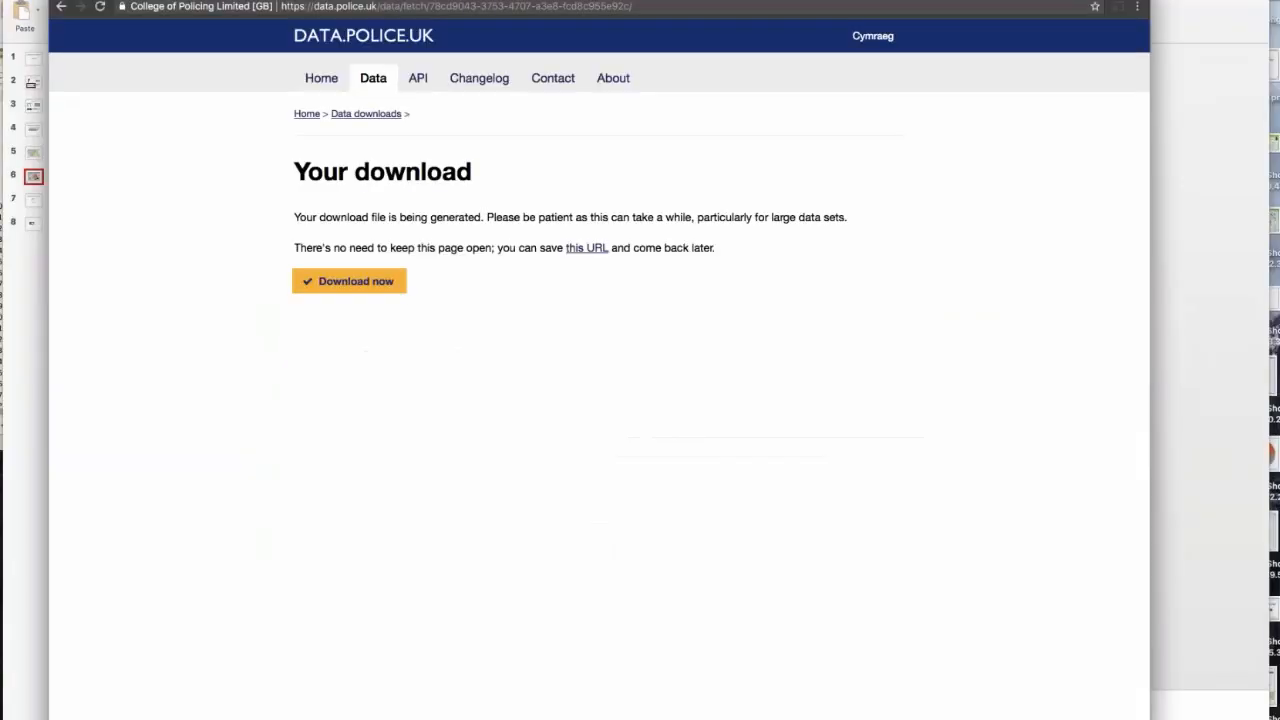
{"action": "key", "text": "ctrl+Tab"}
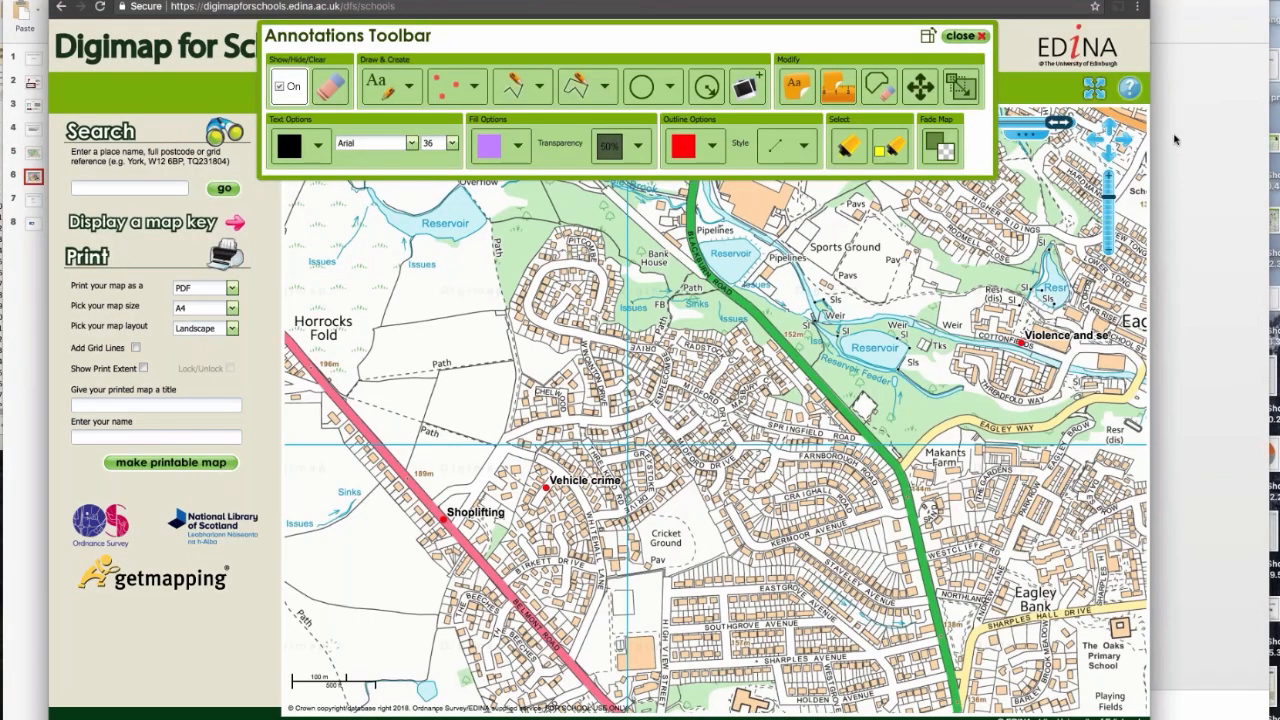
{"action": "left_click", "coordinate": [966, 36]}
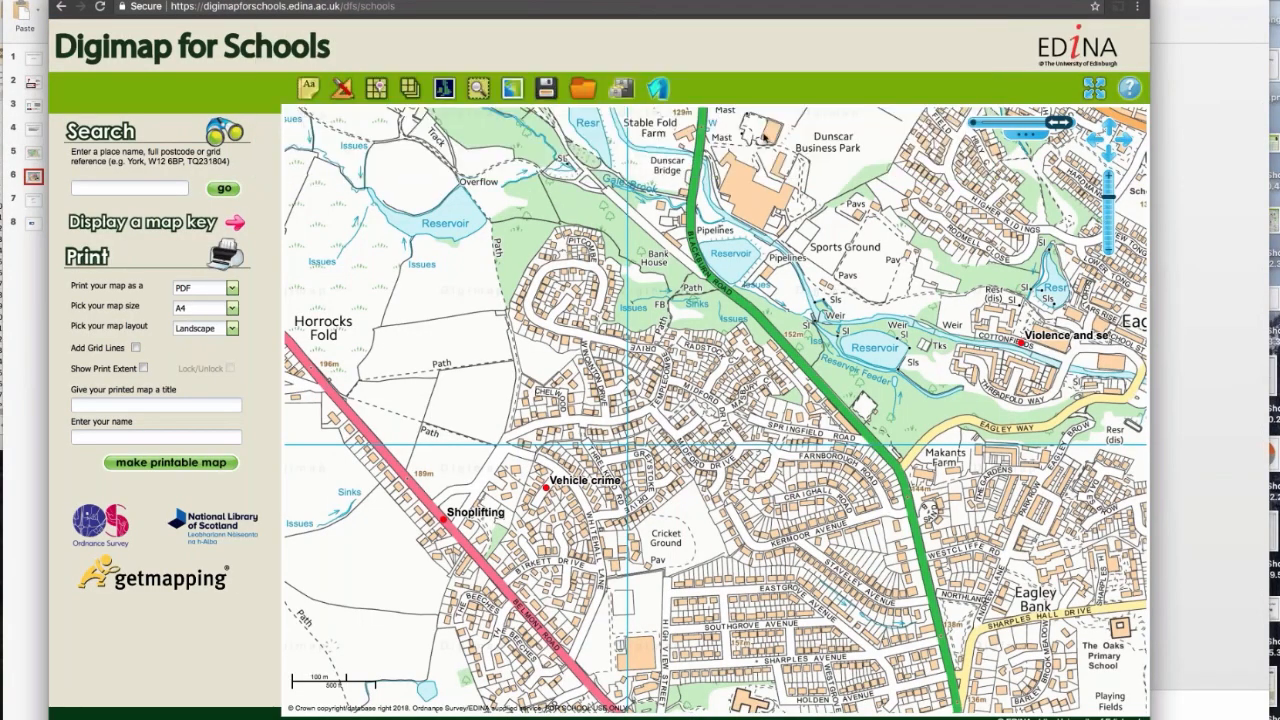
{"action": "left_click", "coordinate": [657, 88]}
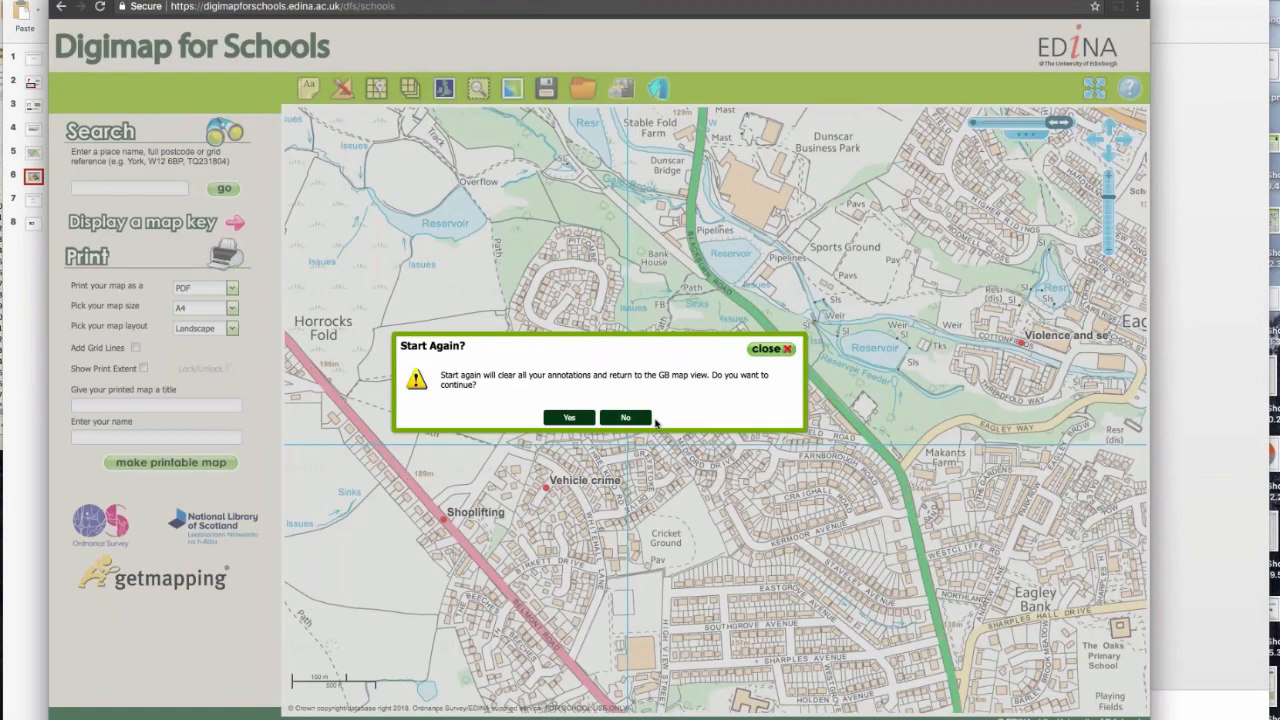
{"action": "left_click", "coordinate": [569, 417]}
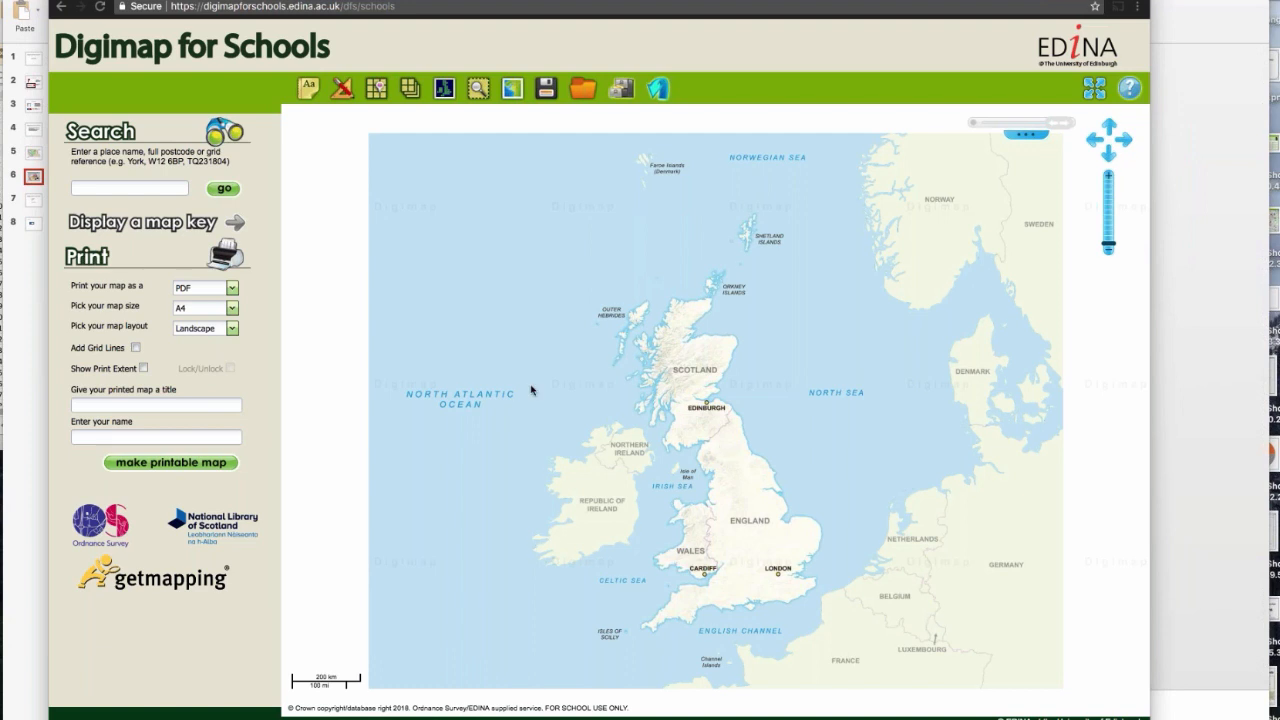
Step: Search for Milton Keynes and centre the map on the Milton Keynes (Milton Keynes) result, leaving the results list closed
{"action": "left_click_drag", "start_coordinate": [687, 481], "coordinate": [673, 451]}
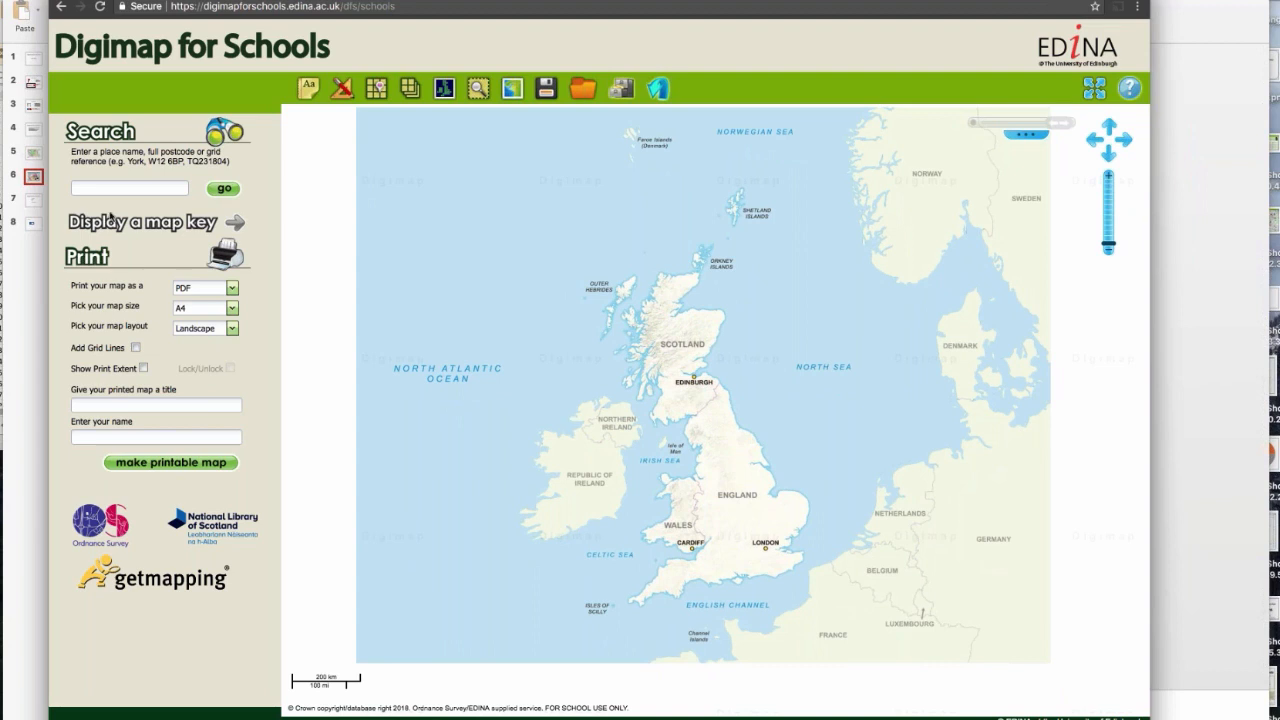
{"action": "type", "text": "Milton keynes"}
{"action": "key", "text": "Return"}
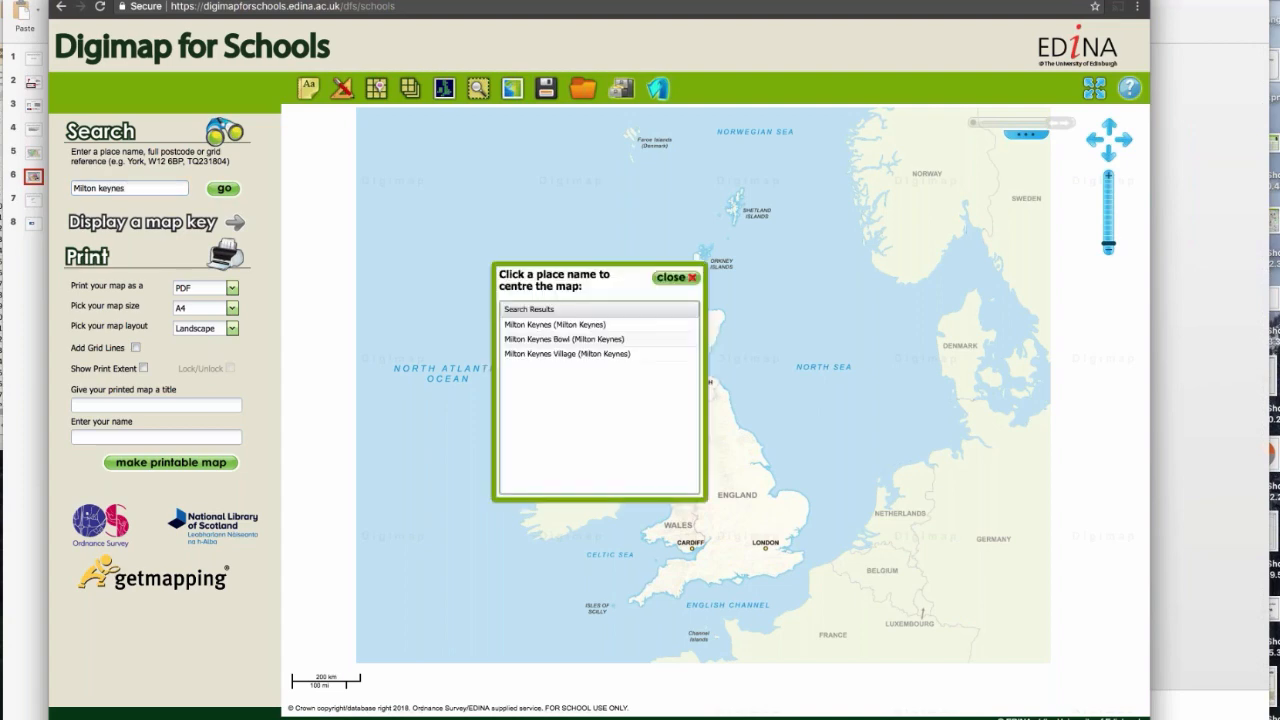
{"action": "left_click", "coordinate": [583, 324]}
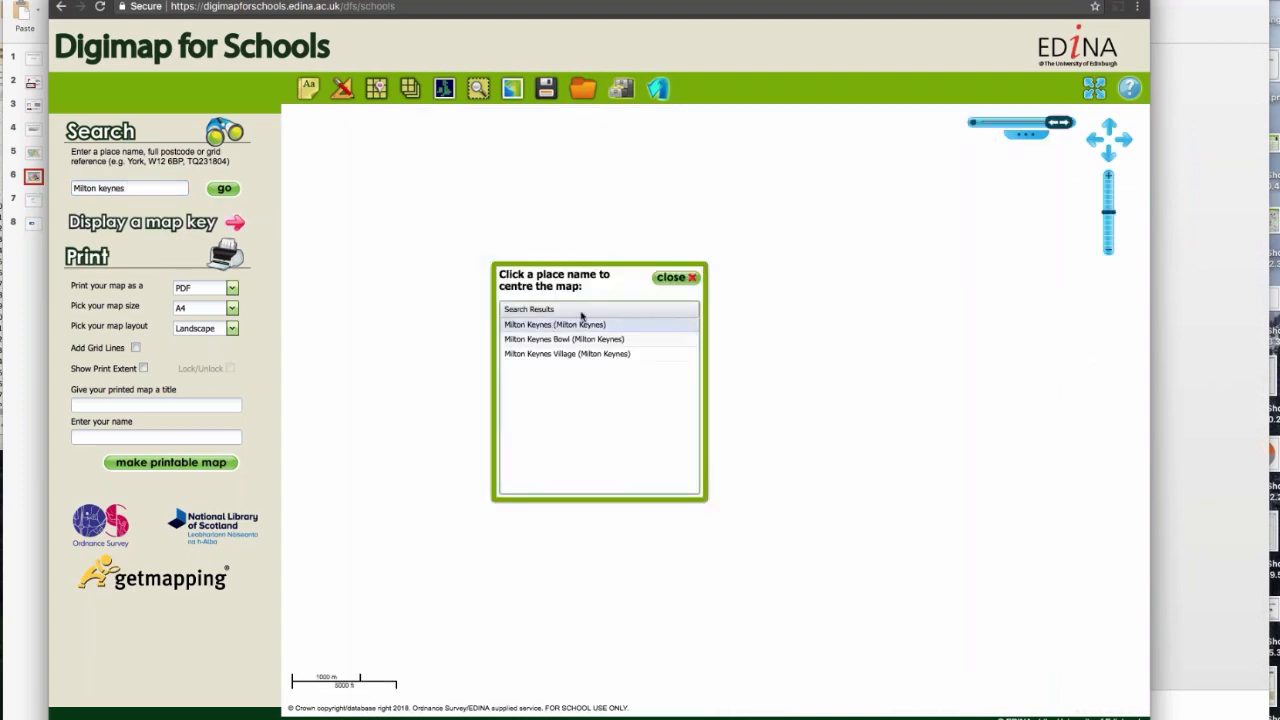
{"action": "left_click", "coordinate": [665, 279]}
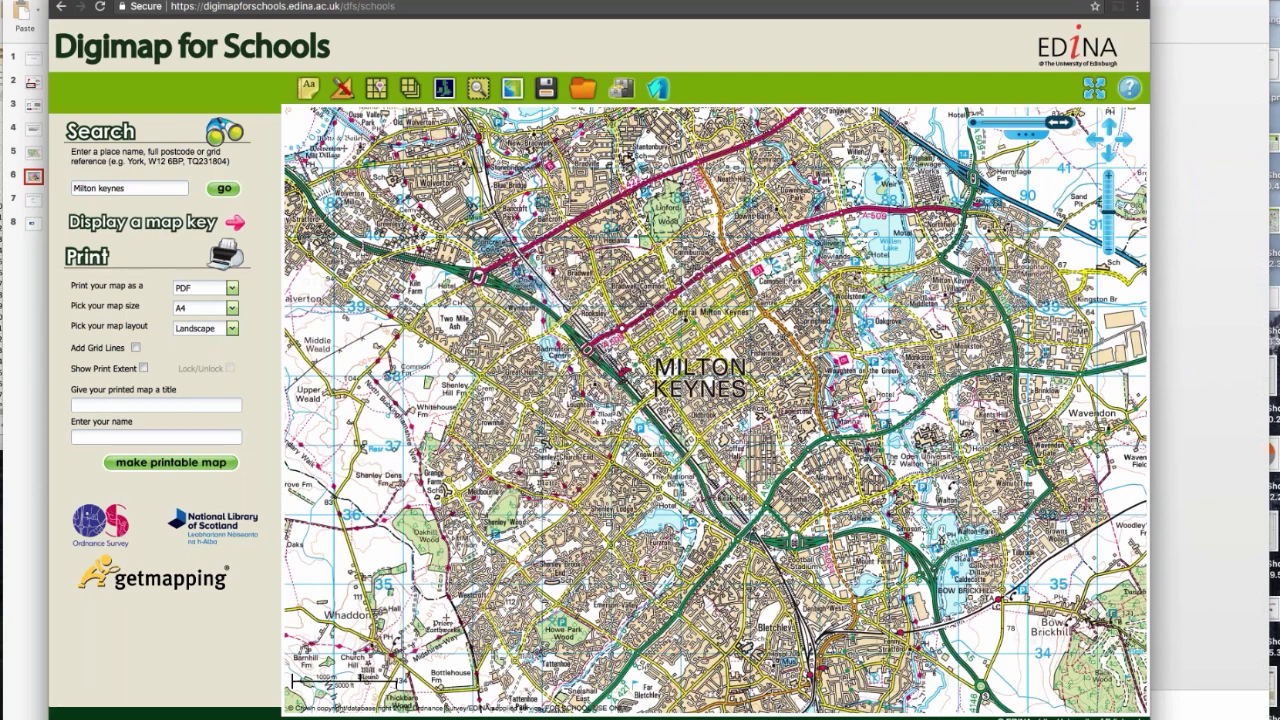
Step: Zoom the map in on Central Milton Keynes and expand it to full screen with the city centre blocks in view
{"action": "scroll", "coordinate": [688, 358], "scroll_direction": "up", "scroll_amount": 1}
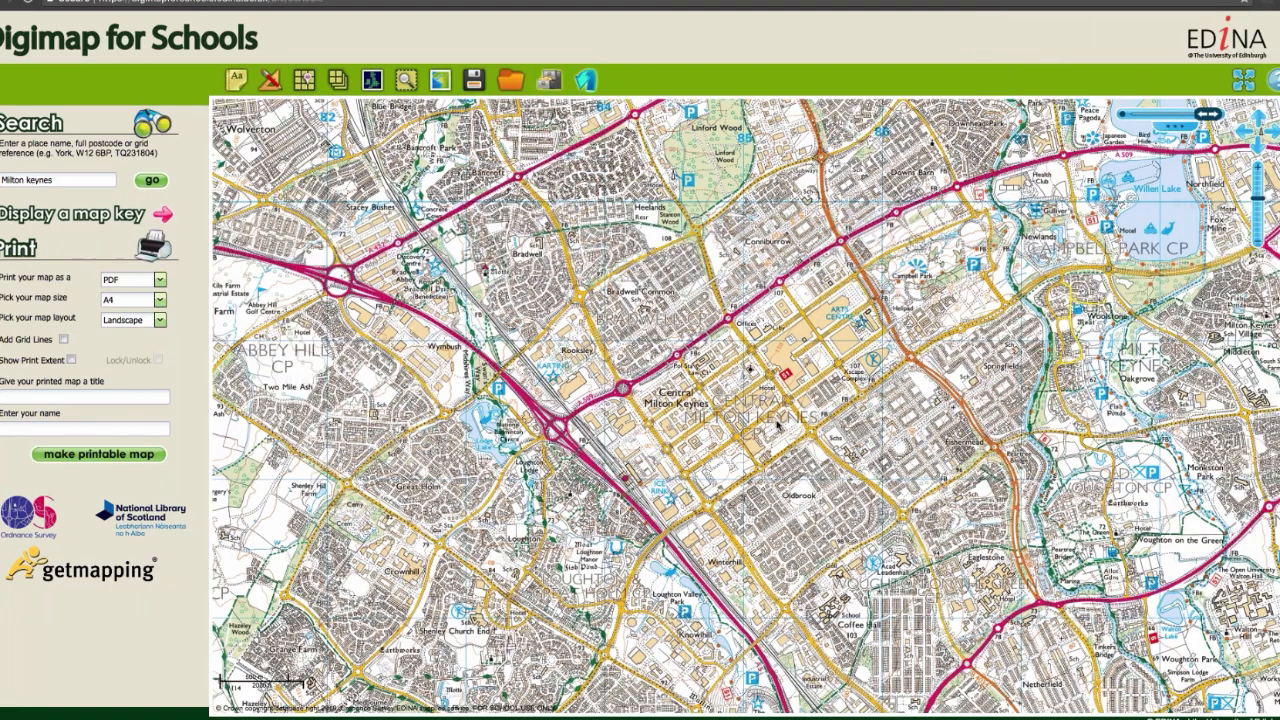
{"action": "double_click", "coordinate": [770, 410]}
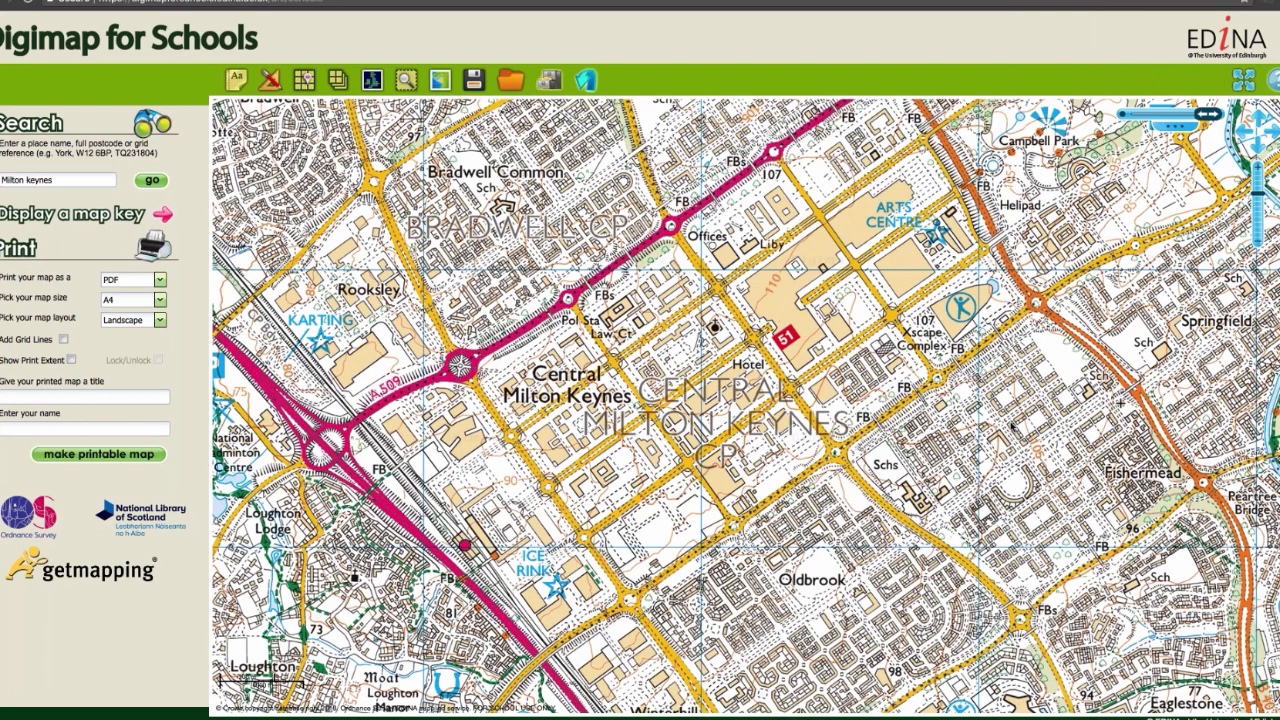
{"action": "left_click_drag", "start_coordinate": [1012, 425], "coordinate": [958, 449]}
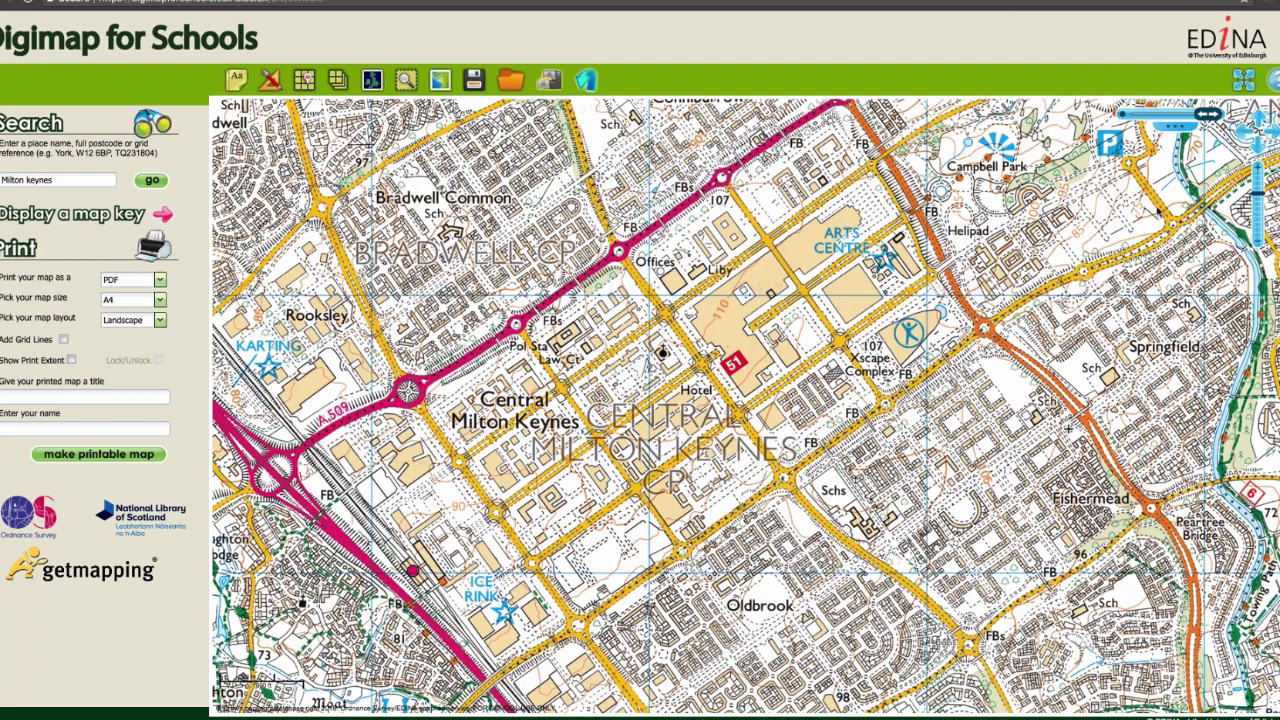
{"action": "left_click", "coordinate": [1243, 81]}
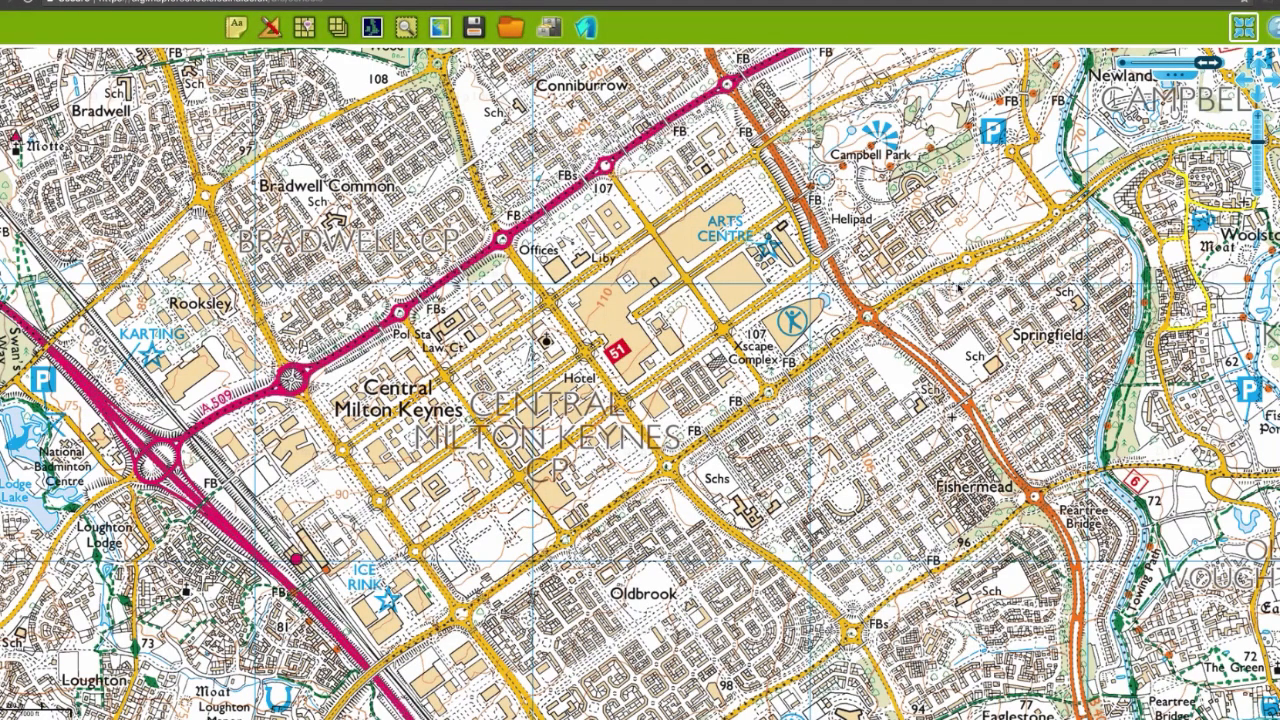
{"action": "left_click_drag", "start_coordinate": [958, 288], "coordinate": [988, 330]}
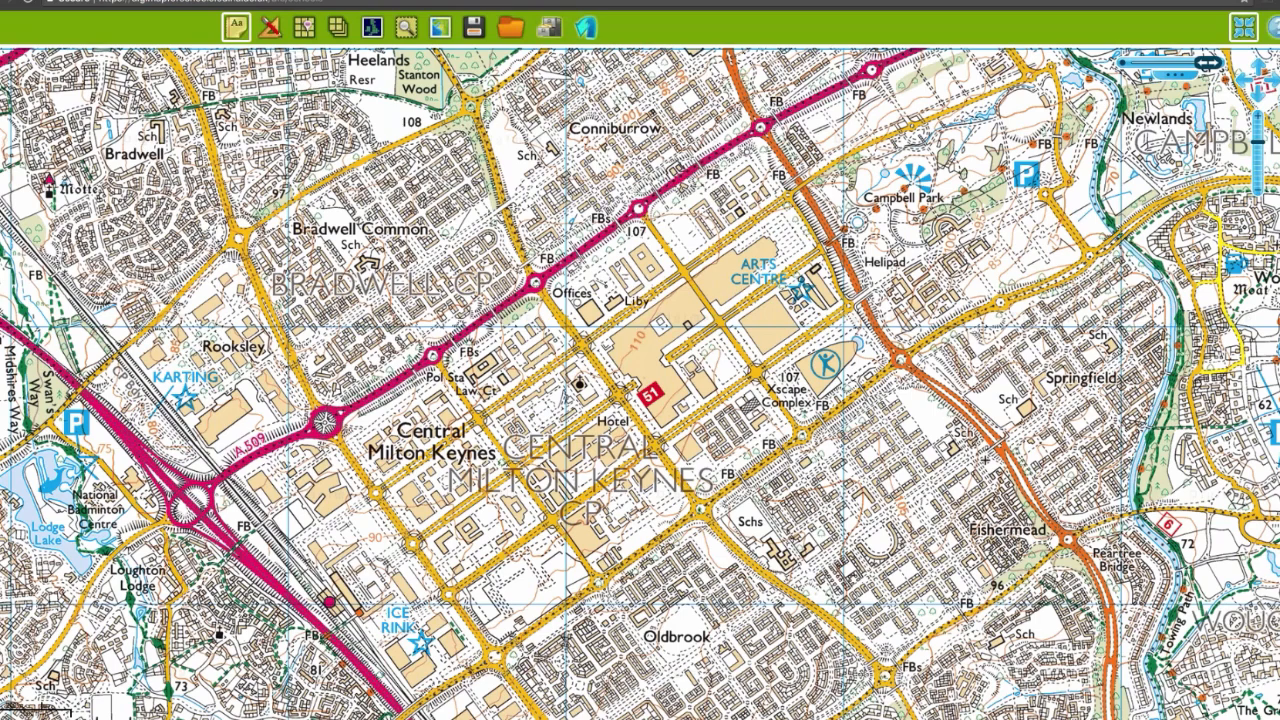
Step: Open the annotation tools and set the fill colour for drawn areas to red
{"action": "left_click", "coordinate": [236, 27]}
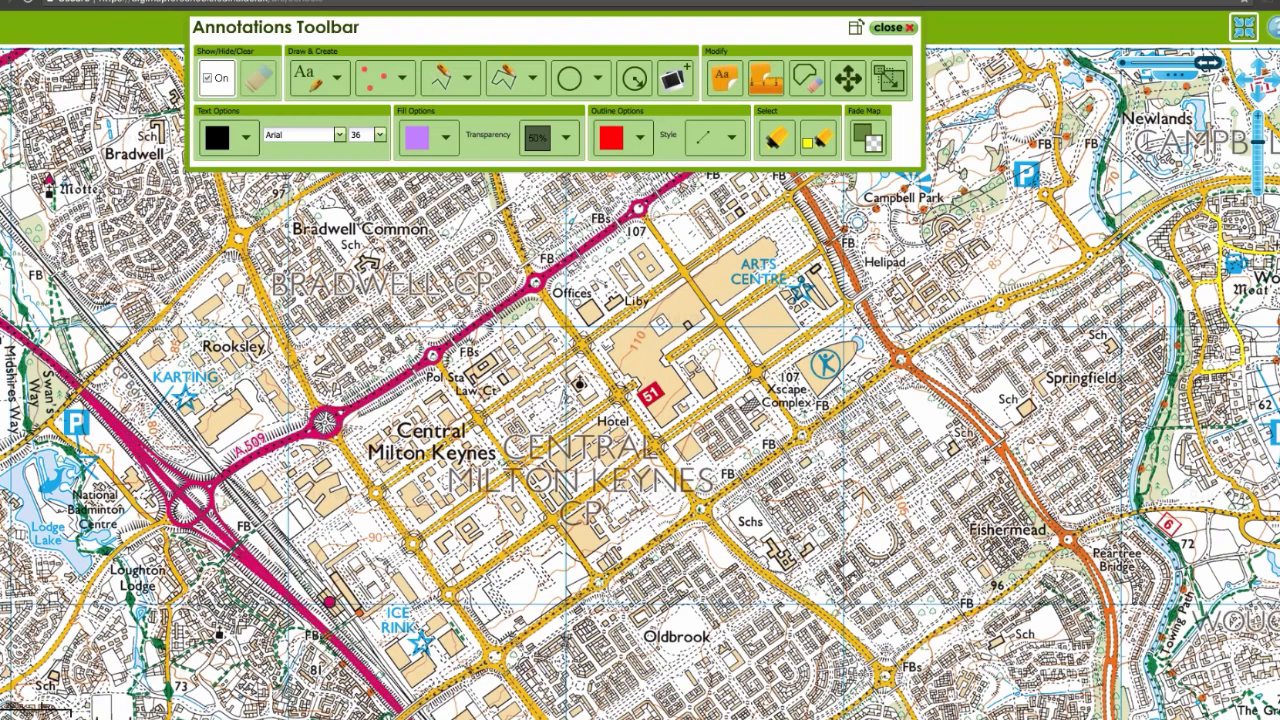
{"action": "left_click", "coordinate": [398, 78]}
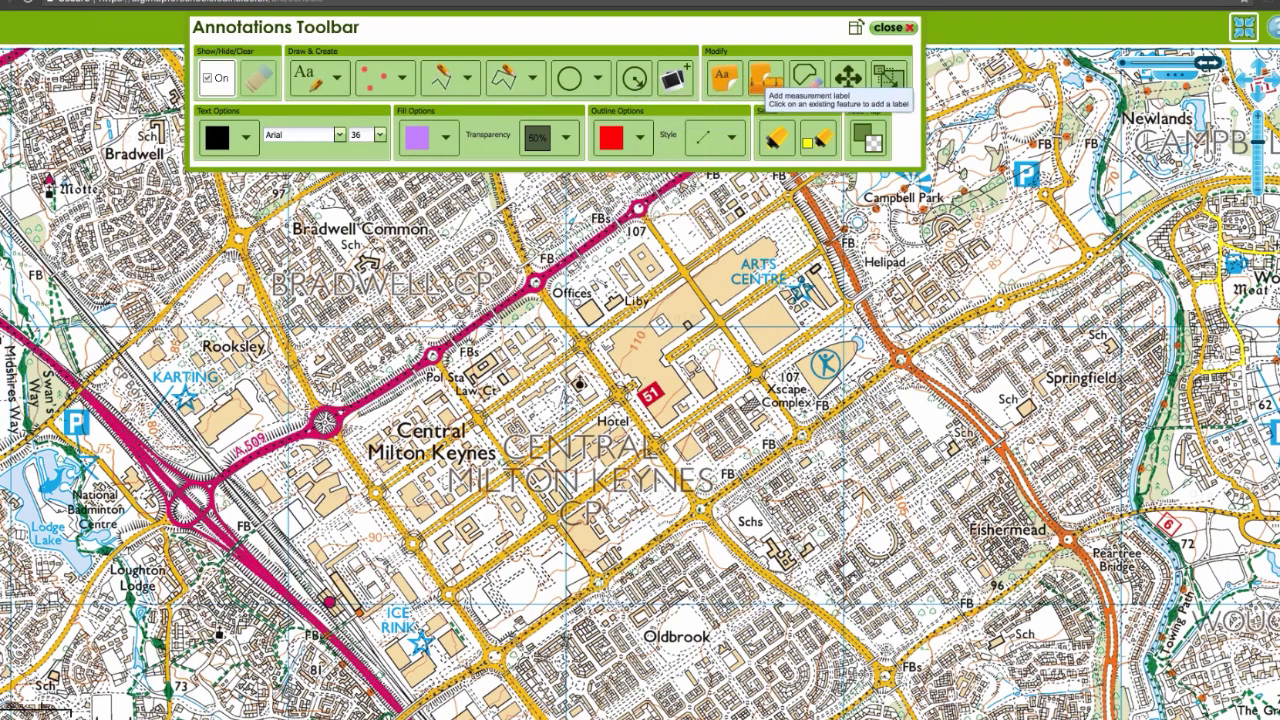
{"action": "left_click", "coordinate": [763, 80]}
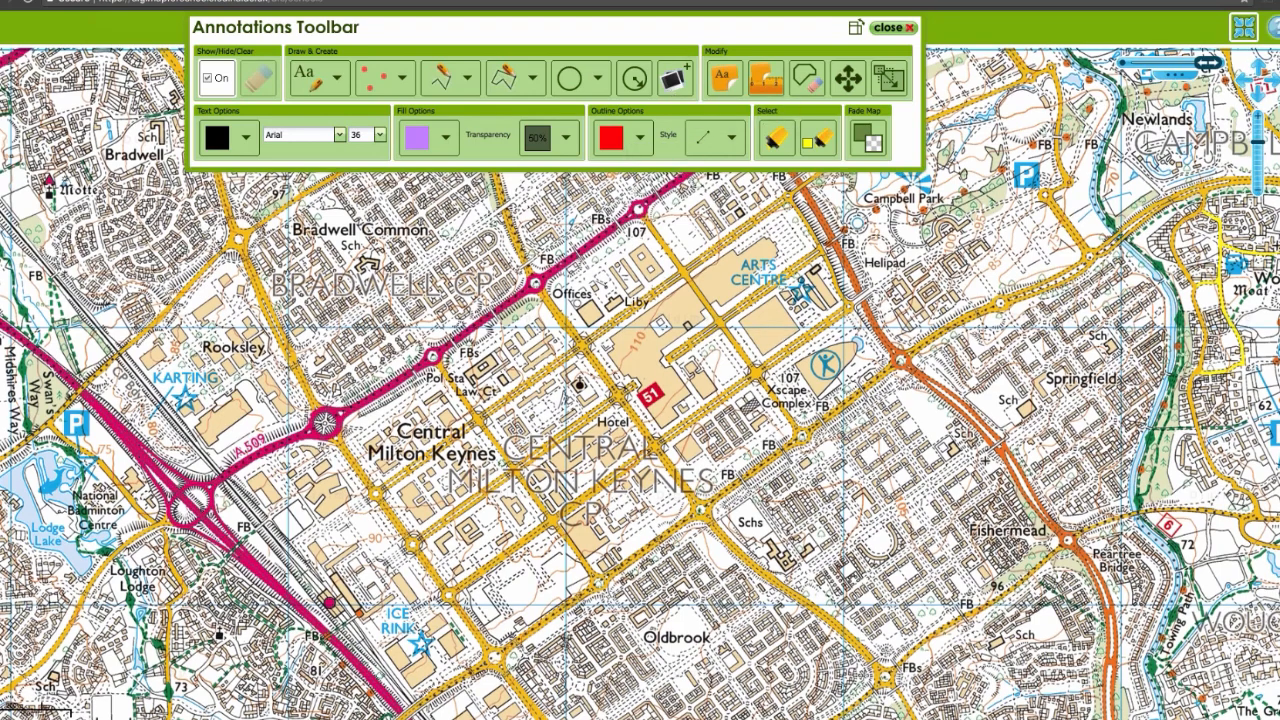
{"action": "left_click_drag", "start_coordinate": [566, 229], "coordinate": [539, 282]}
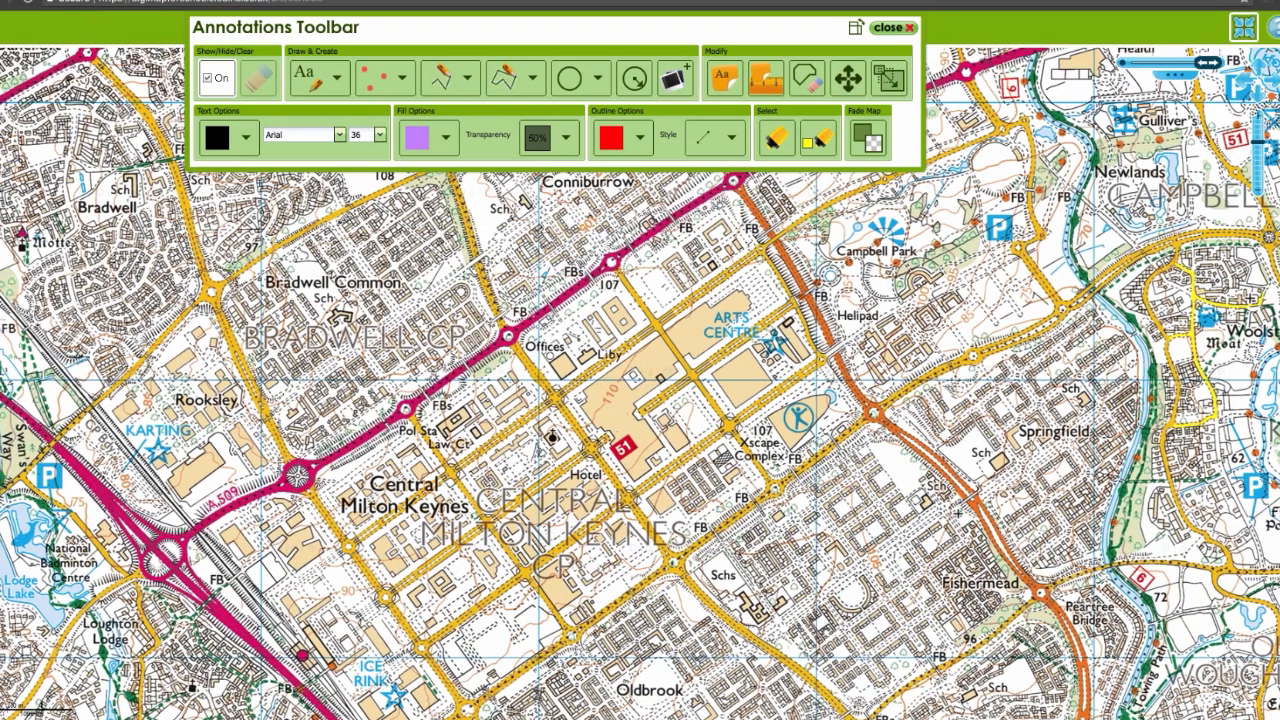
{"action": "left_click", "coordinate": [533, 80]}
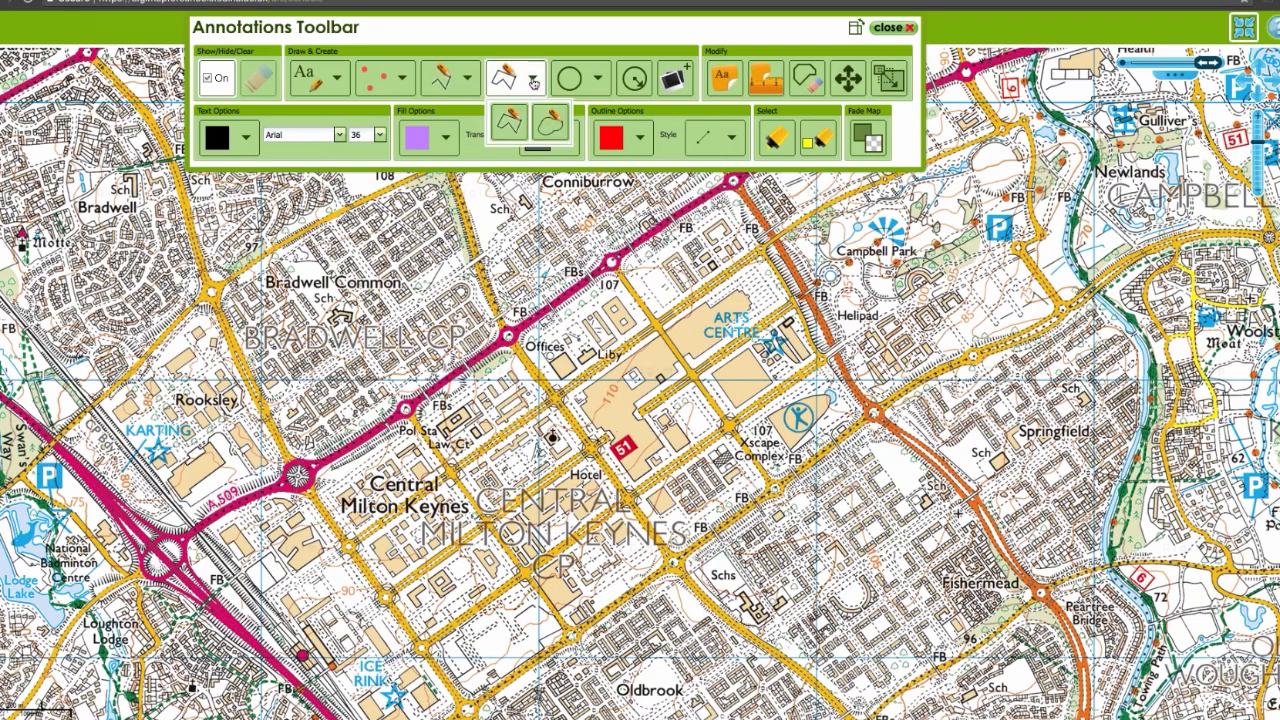
{"action": "left_click", "coordinate": [640, 137]}
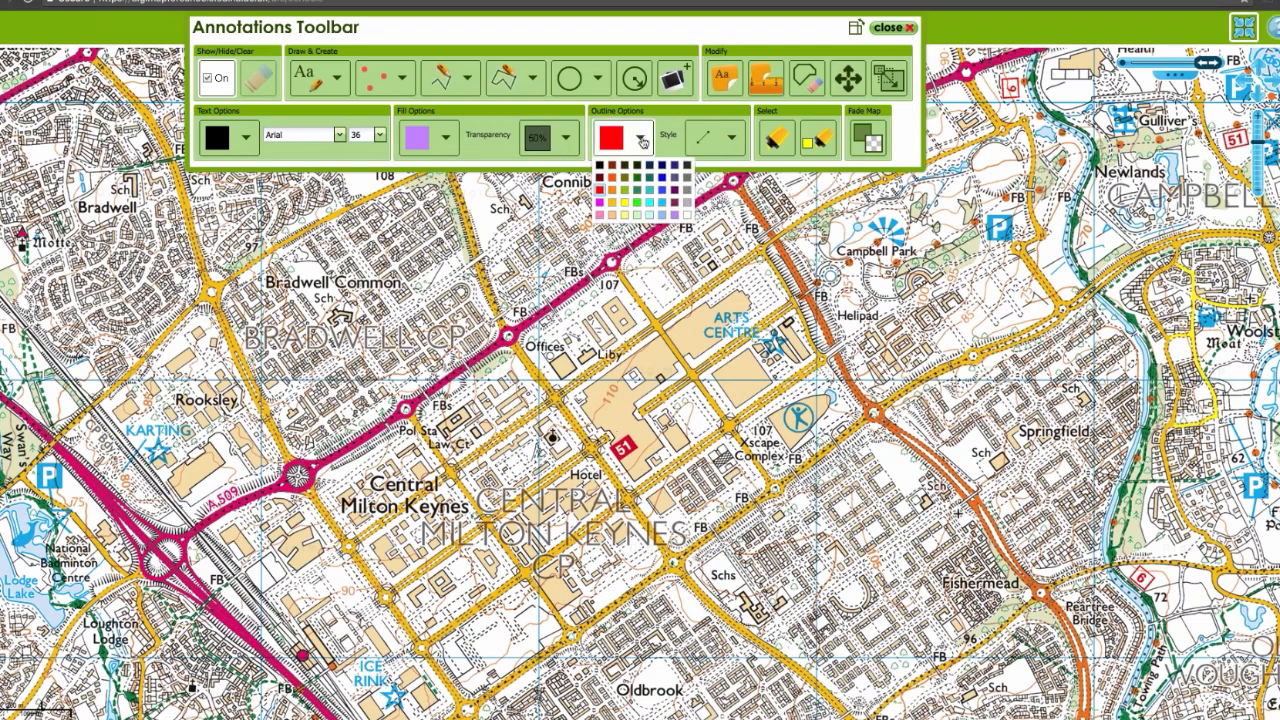
{"action": "left_click", "coordinate": [445, 137]}
{"action": "left_click", "coordinate": [406, 192]}
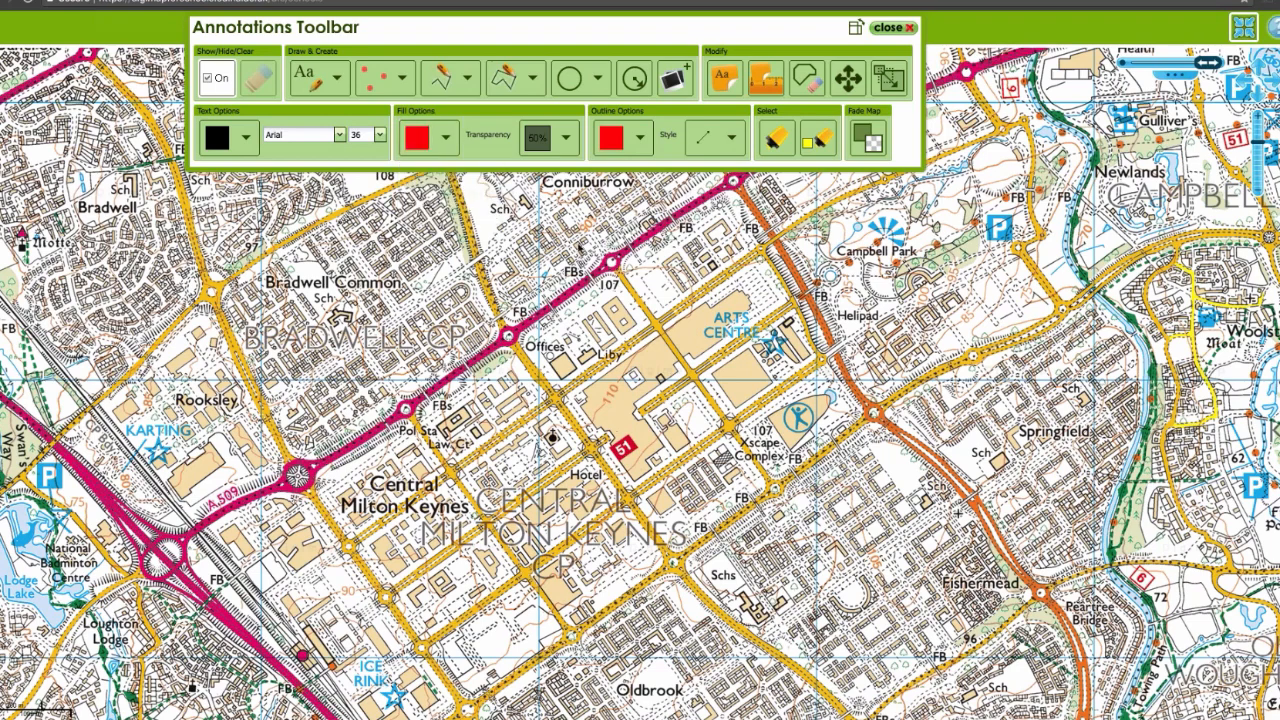
Step: Draw a red area over the city centre blocks around the 51 marker, extending north-east past the Arts Centre label
{"action": "left_click", "coordinate": [506, 79]}
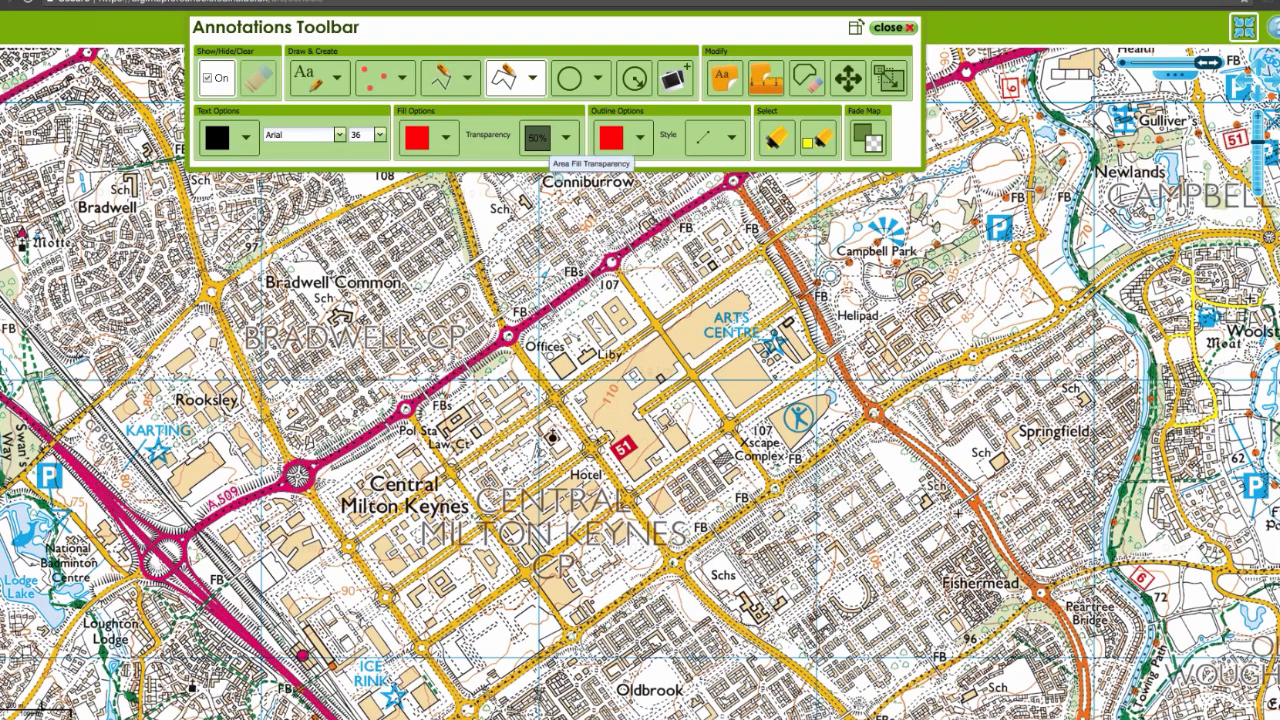
{"action": "left_click", "coordinate": [743, 271]}
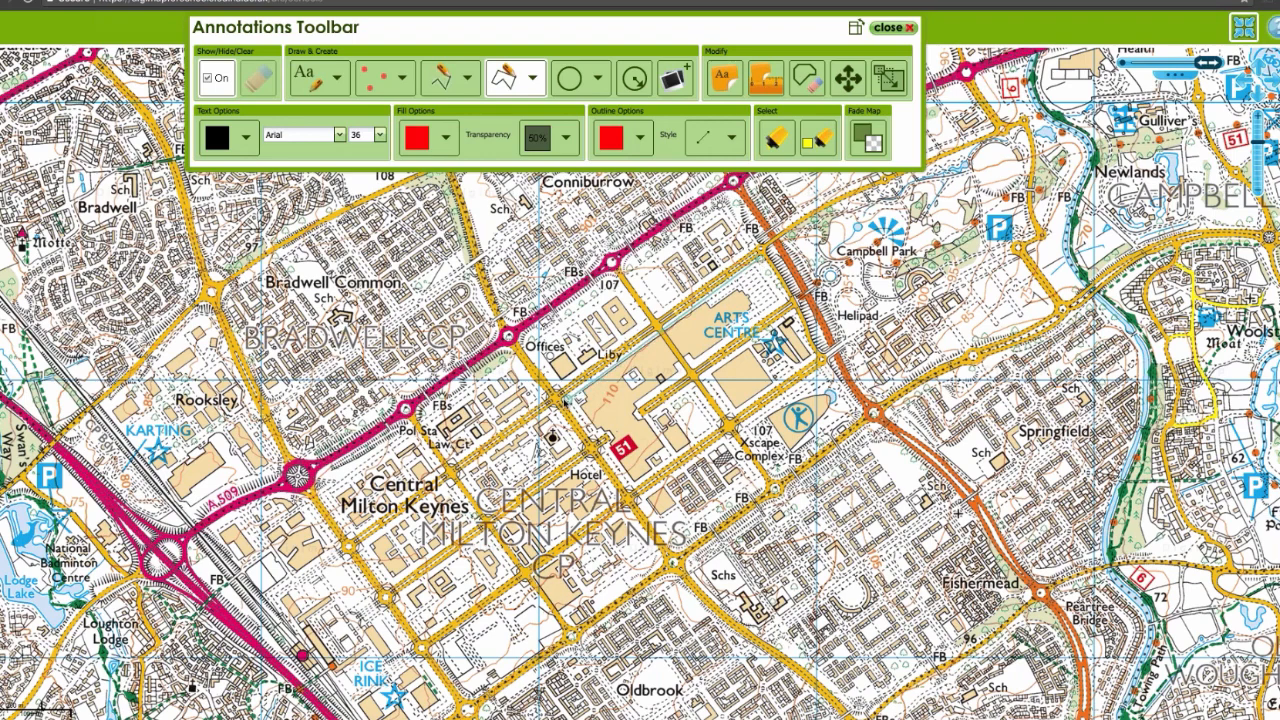
{"action": "left_click", "coordinate": [561, 397]}
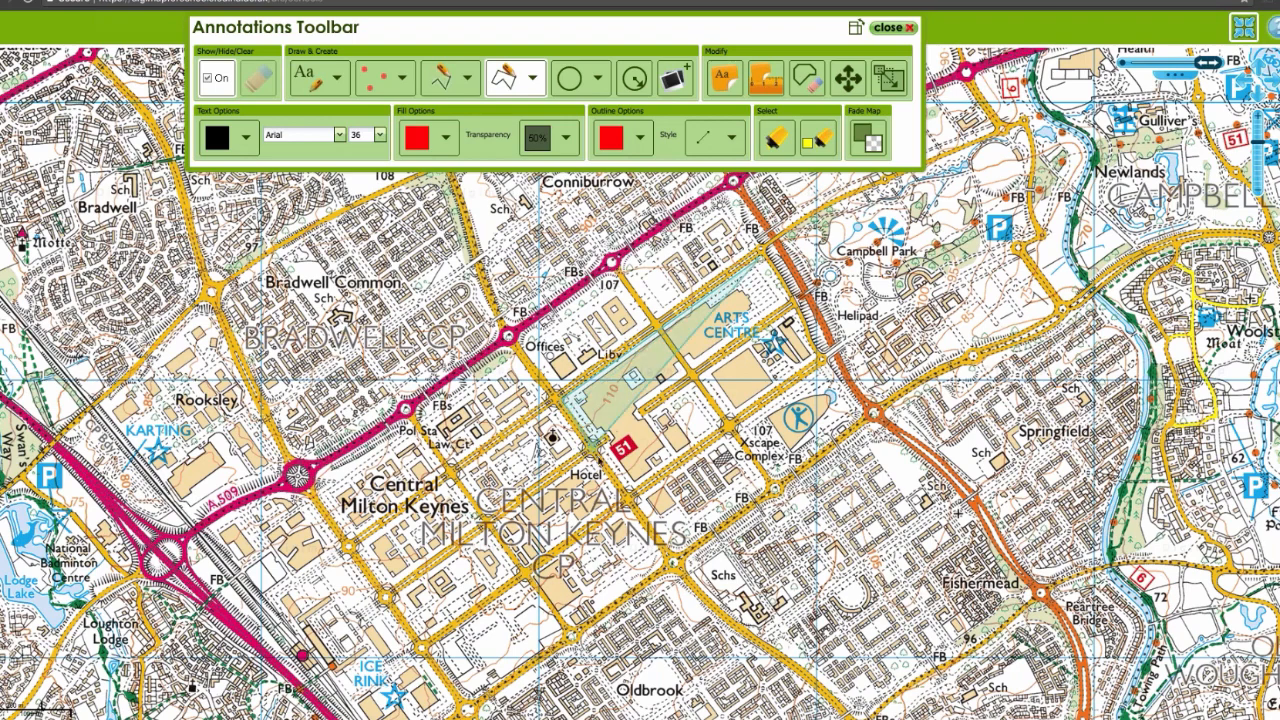
{"action": "left_click", "coordinate": [632, 492]}
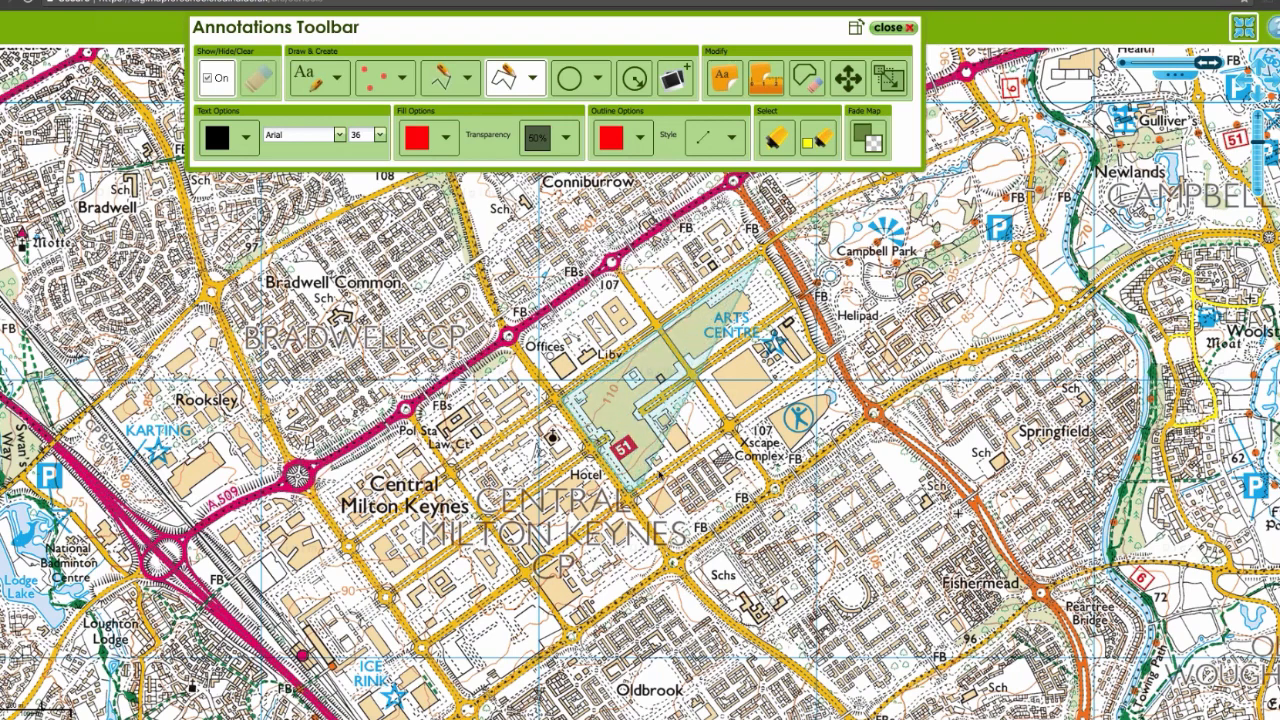
{"action": "left_click", "coordinate": [724, 426]}
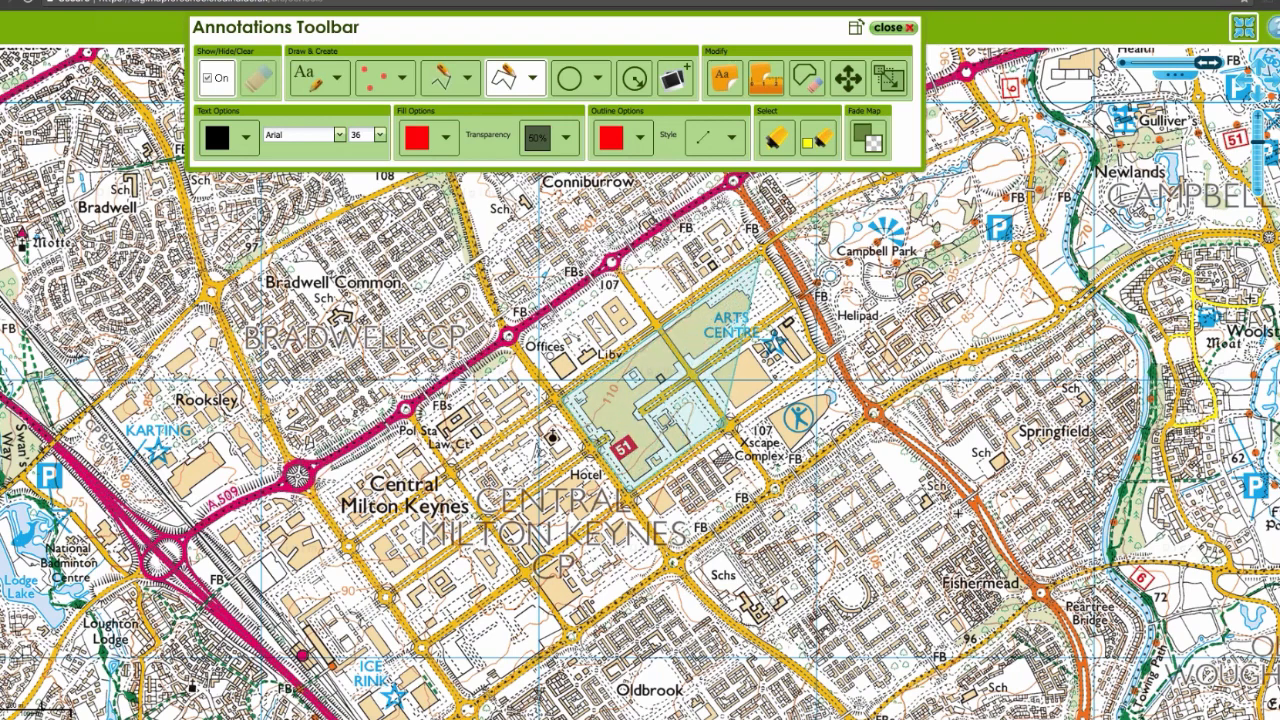
{"action": "left_click", "coordinate": [688, 378]}
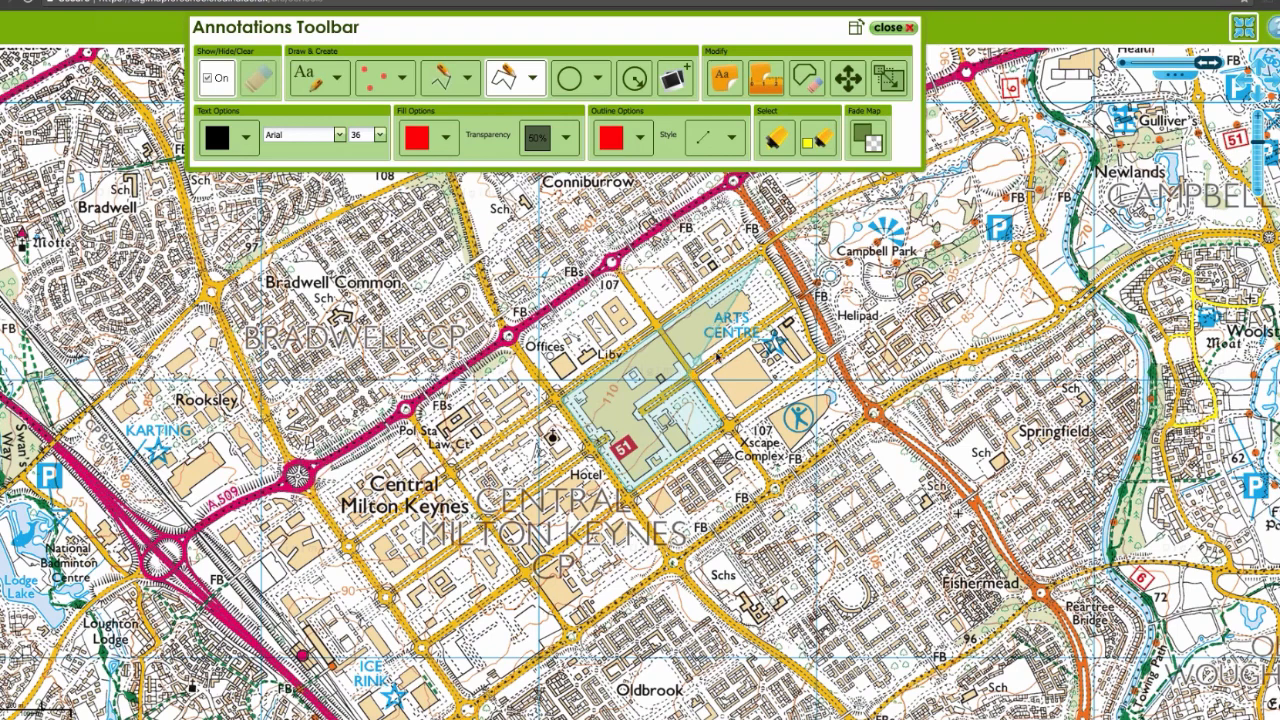
{"action": "double_click", "coordinate": [793, 301]}
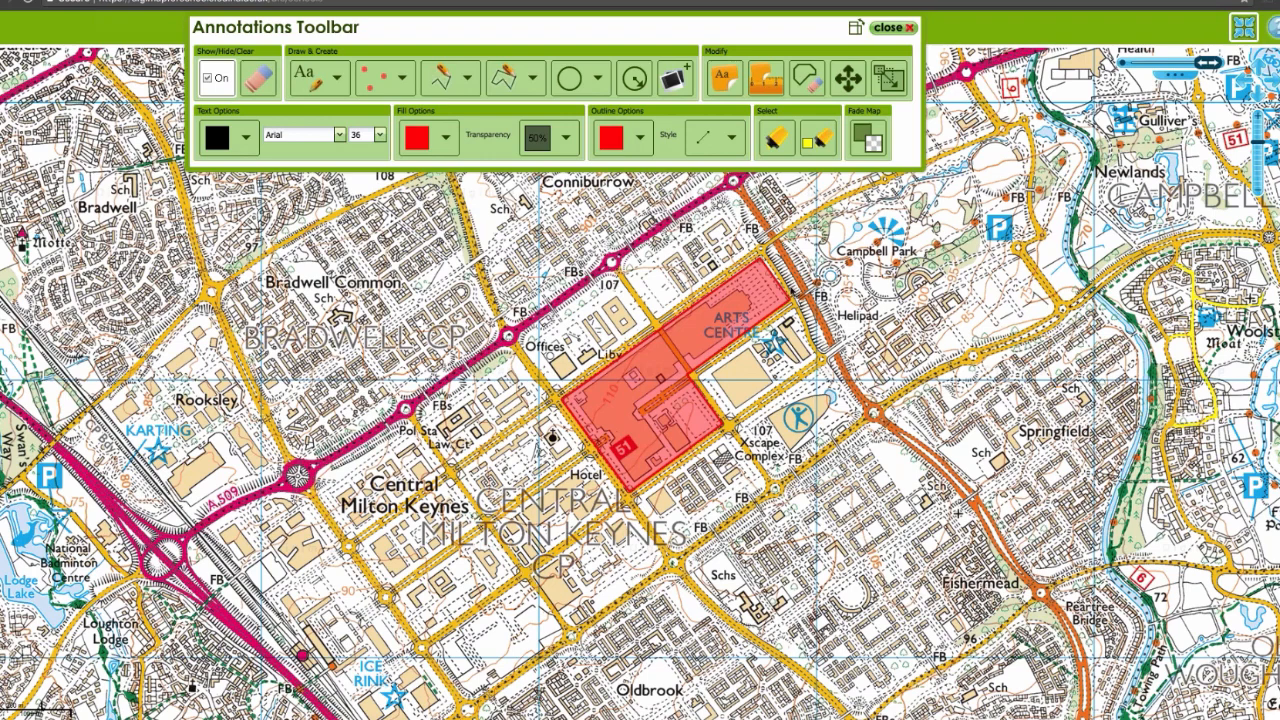
Step: Set both the outline colour and the fill colour to lime green
{"action": "left_click", "coordinate": [640, 142]}
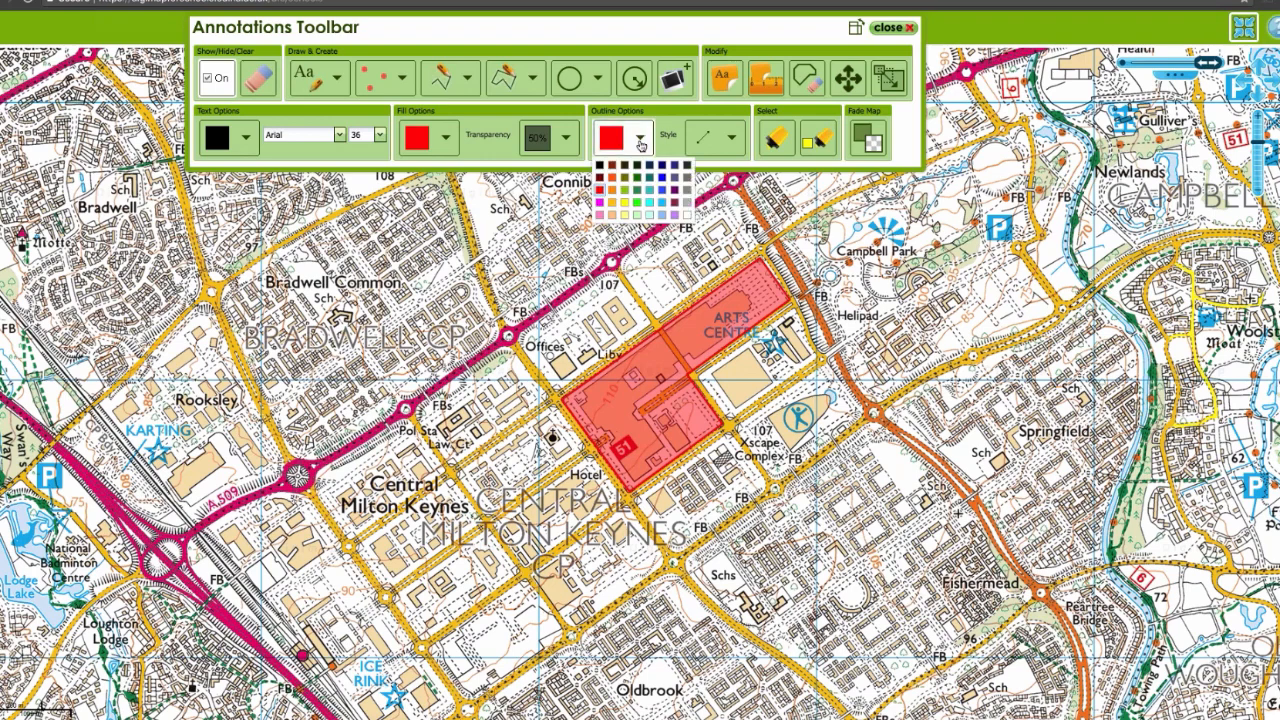
{"action": "left_click", "coordinate": [636, 201]}
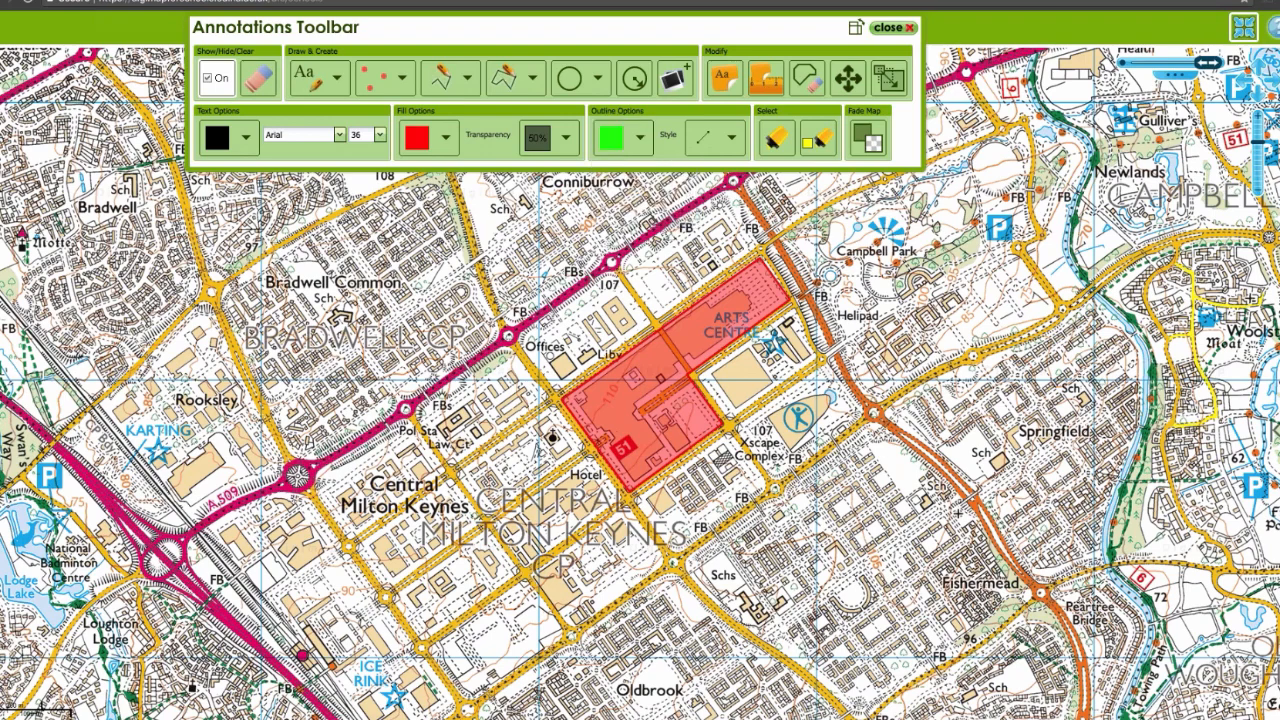
{"action": "left_click", "coordinate": [445, 137]}
{"action": "left_click", "coordinate": [443, 205]}
Step: Draw a lime green area over the Offices and library blocks between the red area and the A509
{"action": "left_click", "coordinate": [503, 82]}
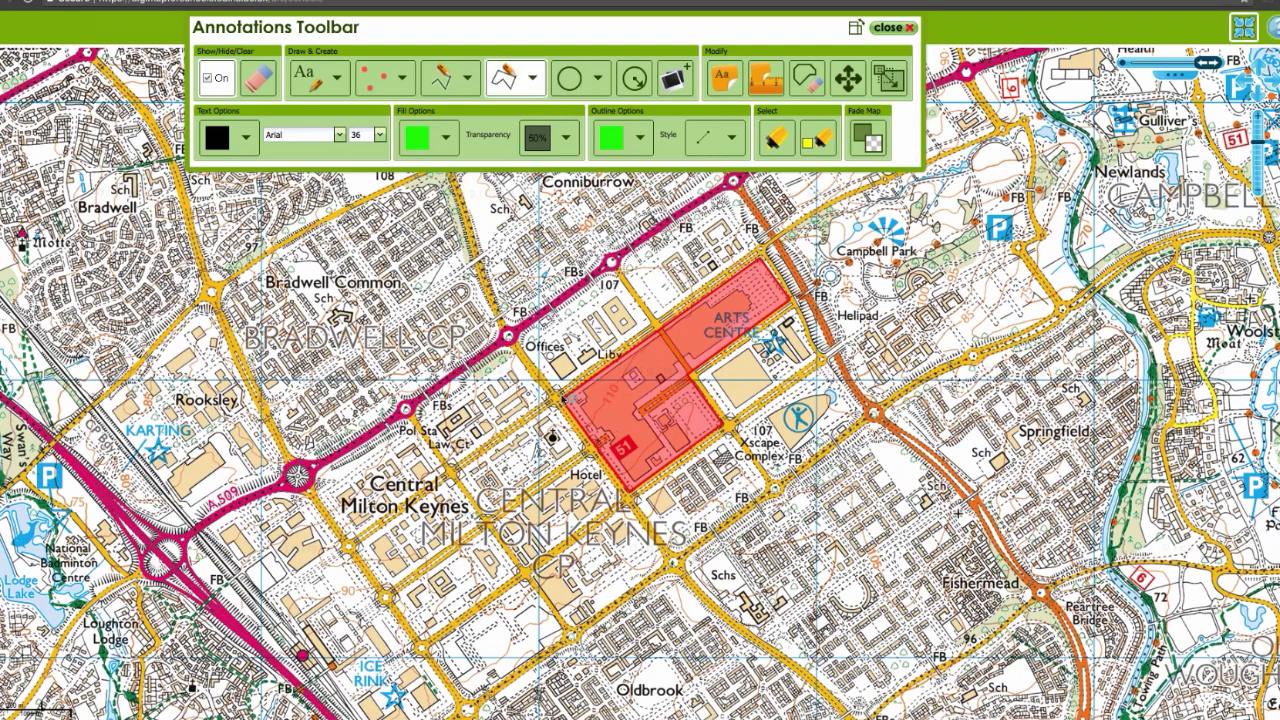
{"action": "left_click", "coordinate": [728, 210]}
{"action": "left_click", "coordinate": [523, 347]}
{"action": "left_click", "coordinate": [556, 391]}
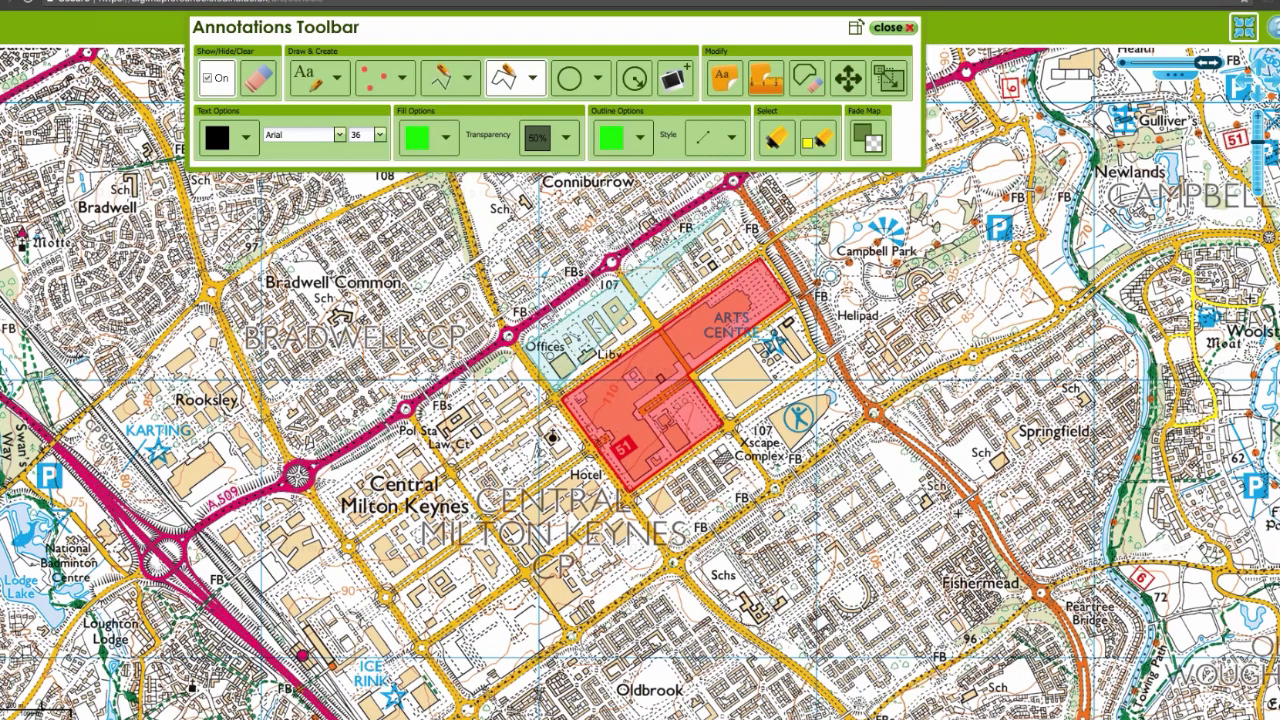
{"action": "double_click", "coordinate": [759, 249]}
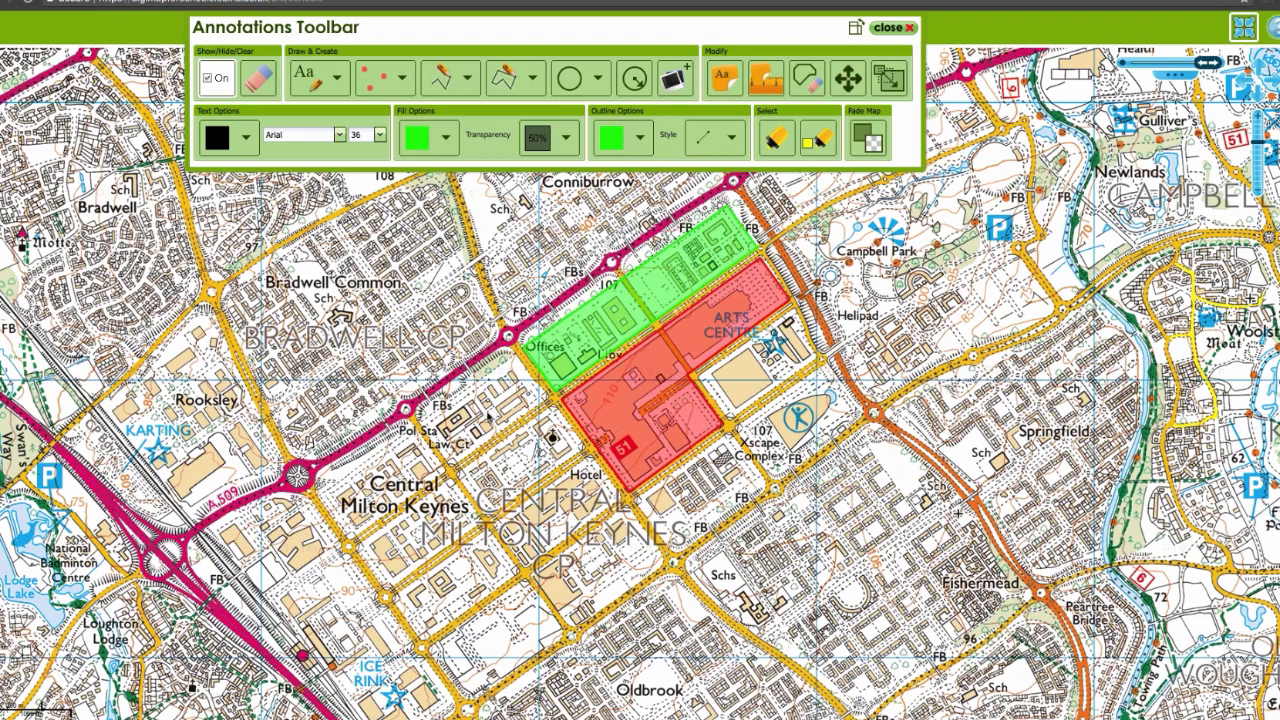
Step: Set both the outline colour and the fill colour for drawn areas to plum
{"action": "left_click_drag", "start_coordinate": [487, 416], "coordinate": [523, 399]}
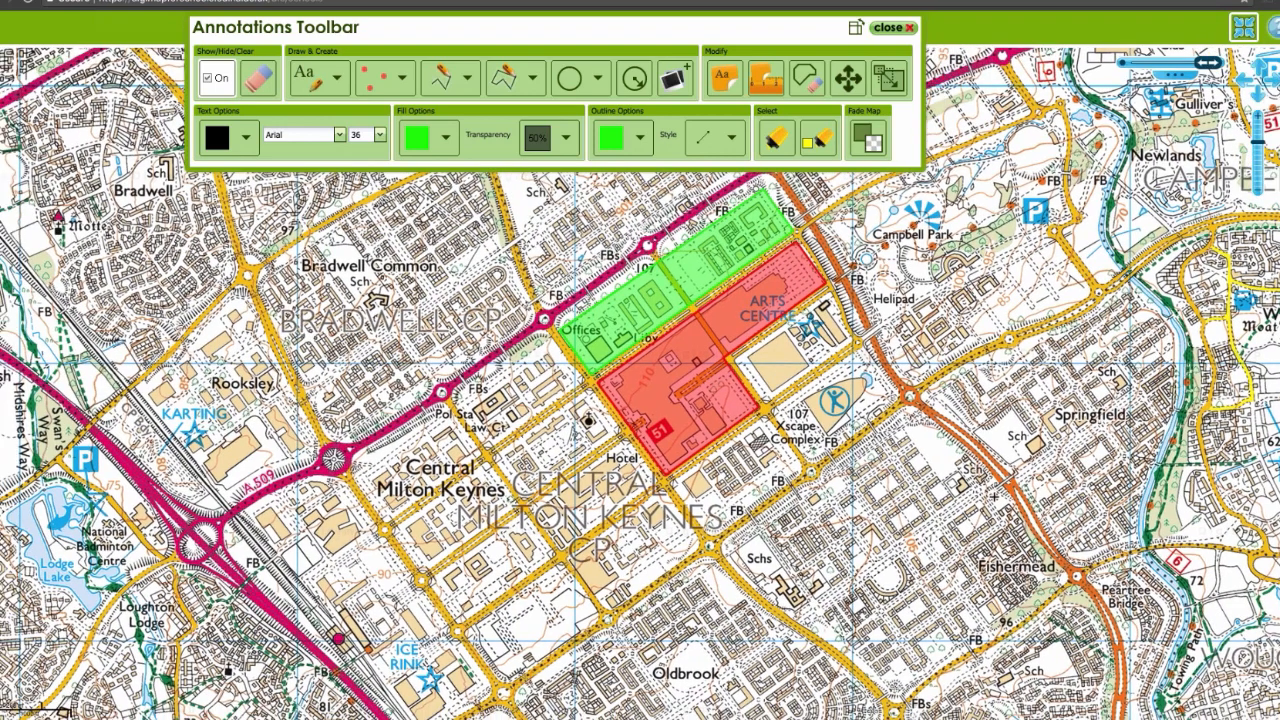
{"action": "left_click", "coordinate": [639, 137]}
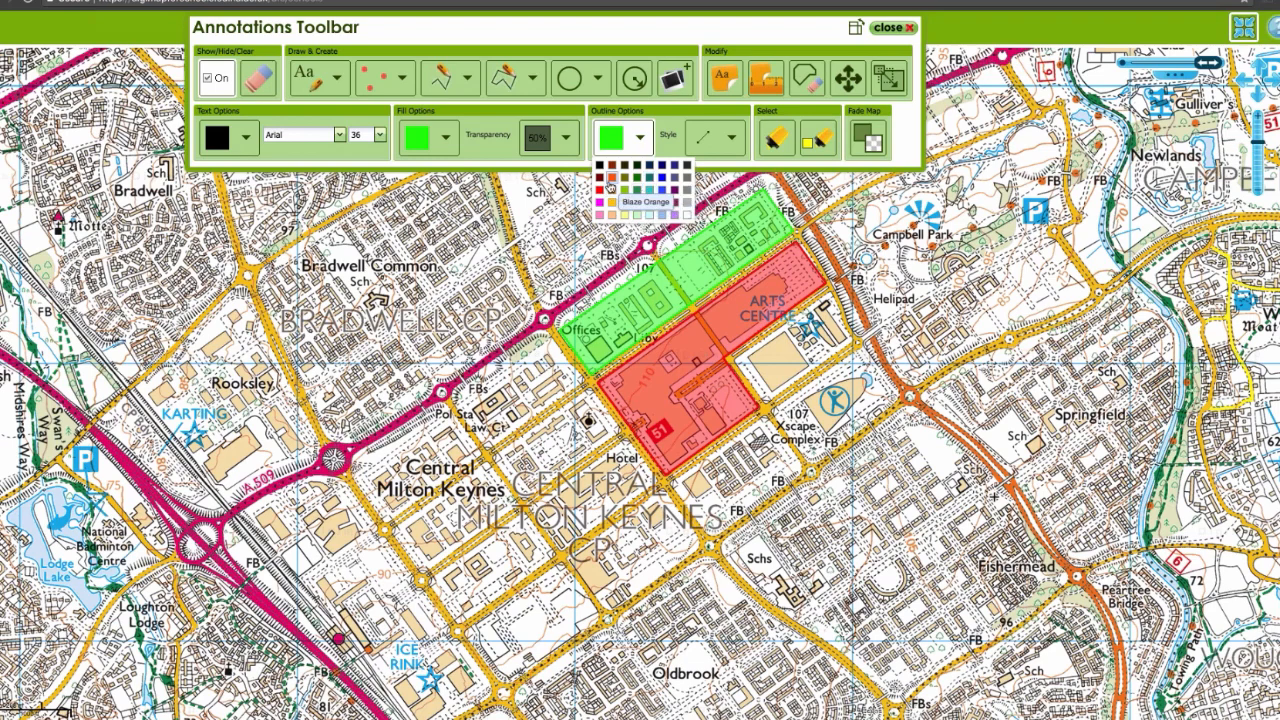
{"action": "left_click", "coordinate": [674, 215]}
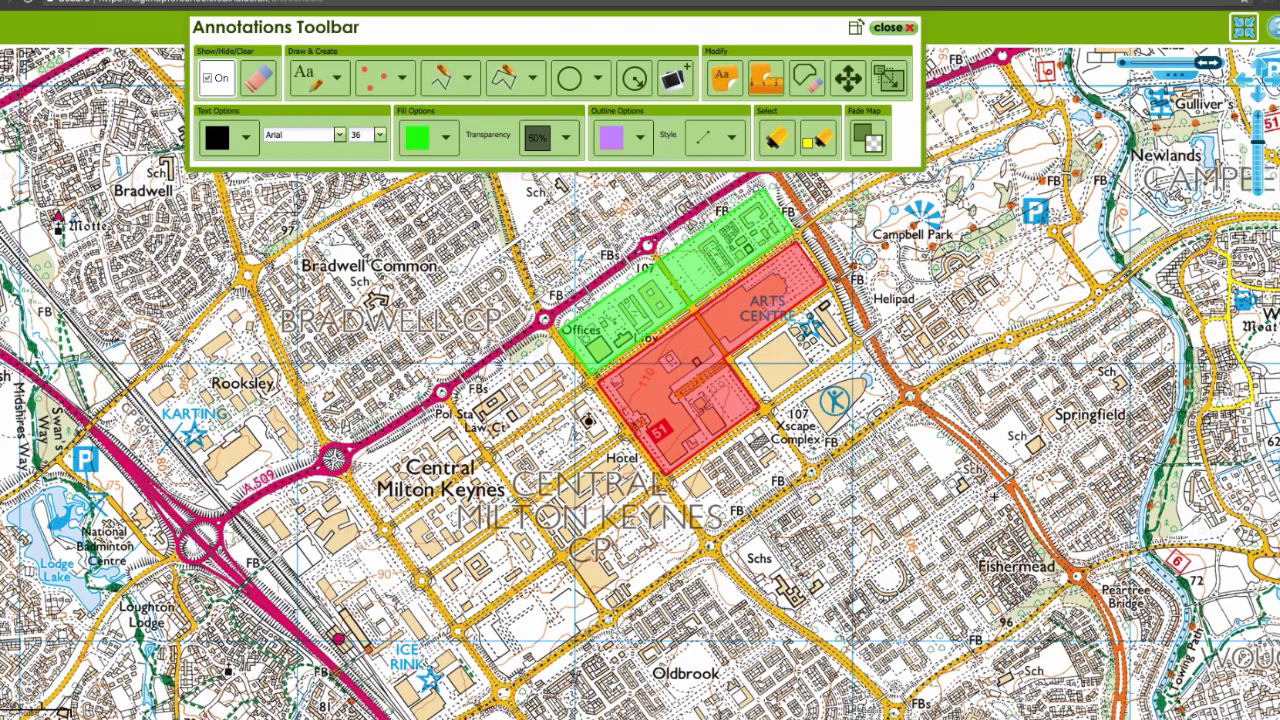
{"action": "left_click", "coordinate": [640, 137]}
{"action": "left_click", "coordinate": [670, 207]}
{"action": "left_click", "coordinate": [445, 137]}
{"action": "left_click", "coordinate": [475, 207]}
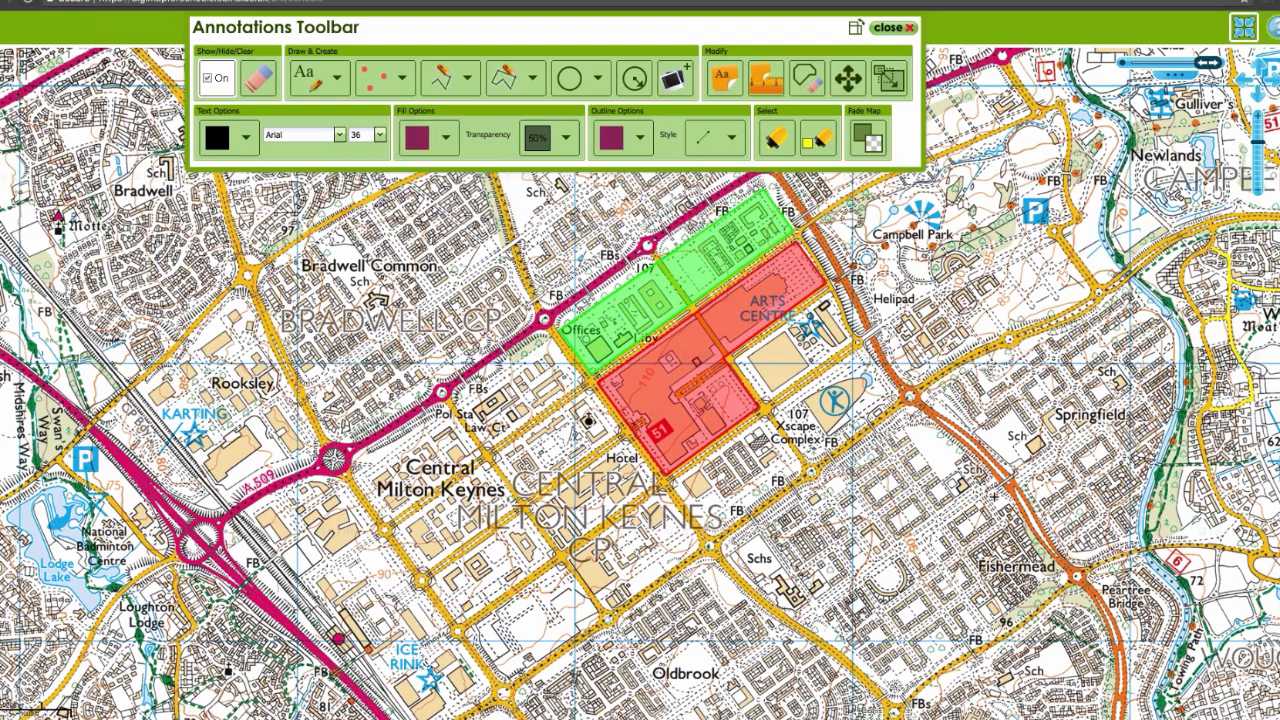
Step: Draw a plum area over the police station and law court blocks, from the Central Milton Keynes label north-east to the green area
{"action": "left_click", "coordinate": [516, 85]}
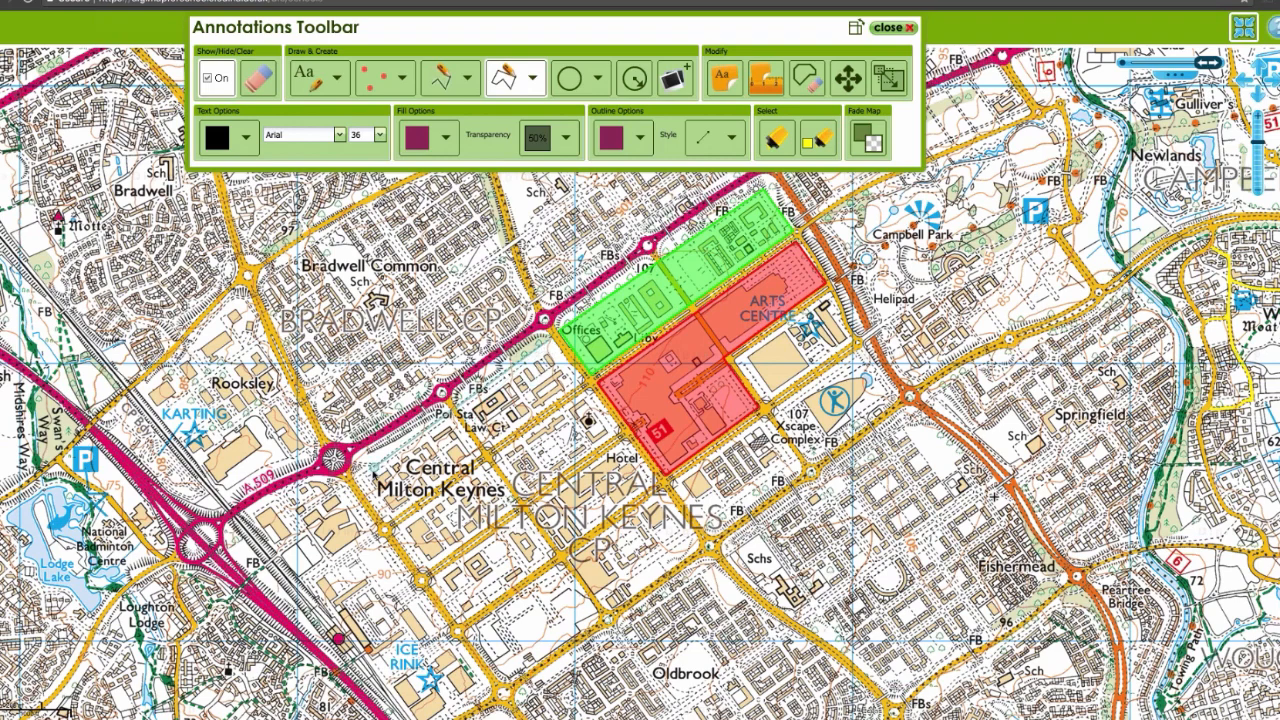
{"action": "left_click", "coordinate": [363, 474]}
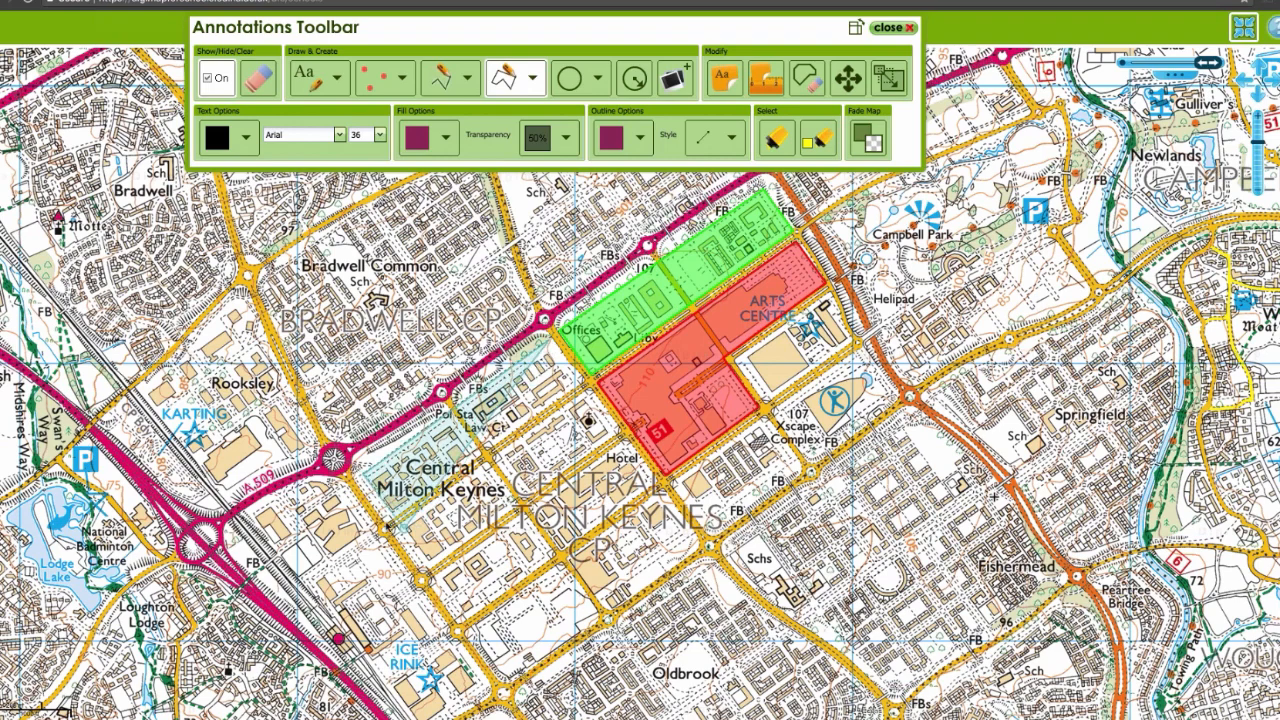
{"action": "left_click", "coordinate": [392, 518]}
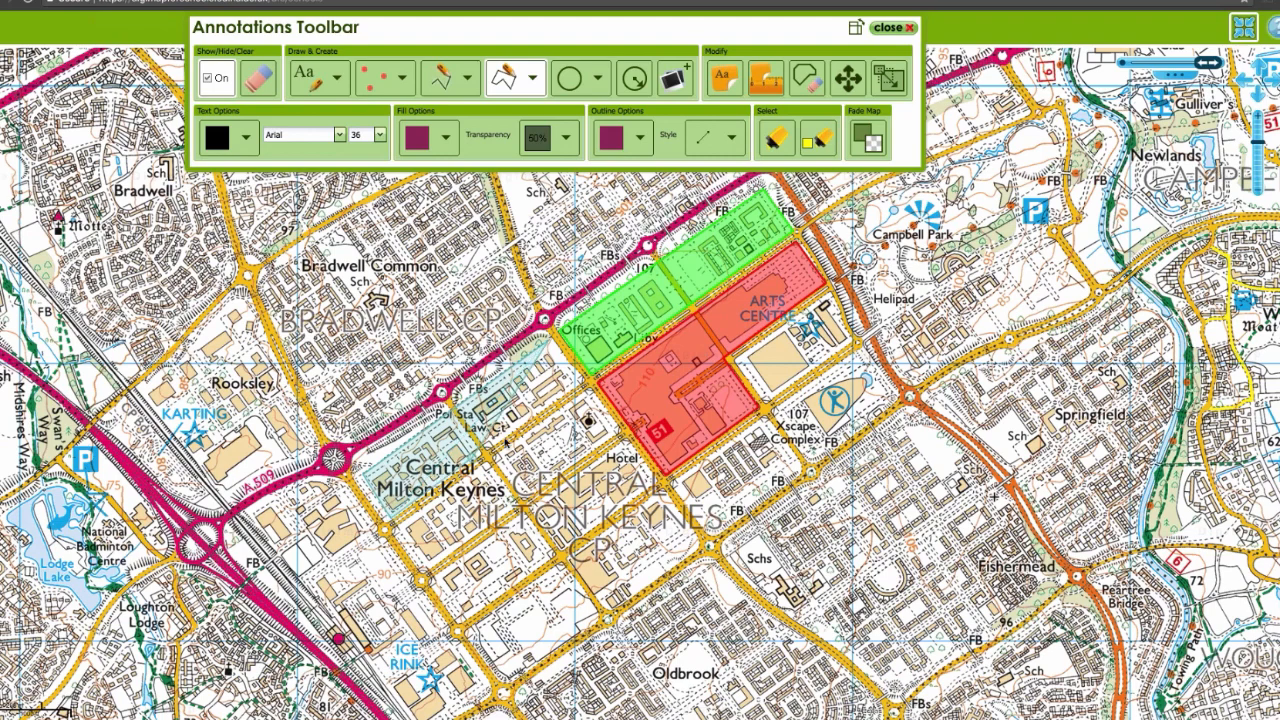
{"action": "double_click", "coordinate": [586, 383]}
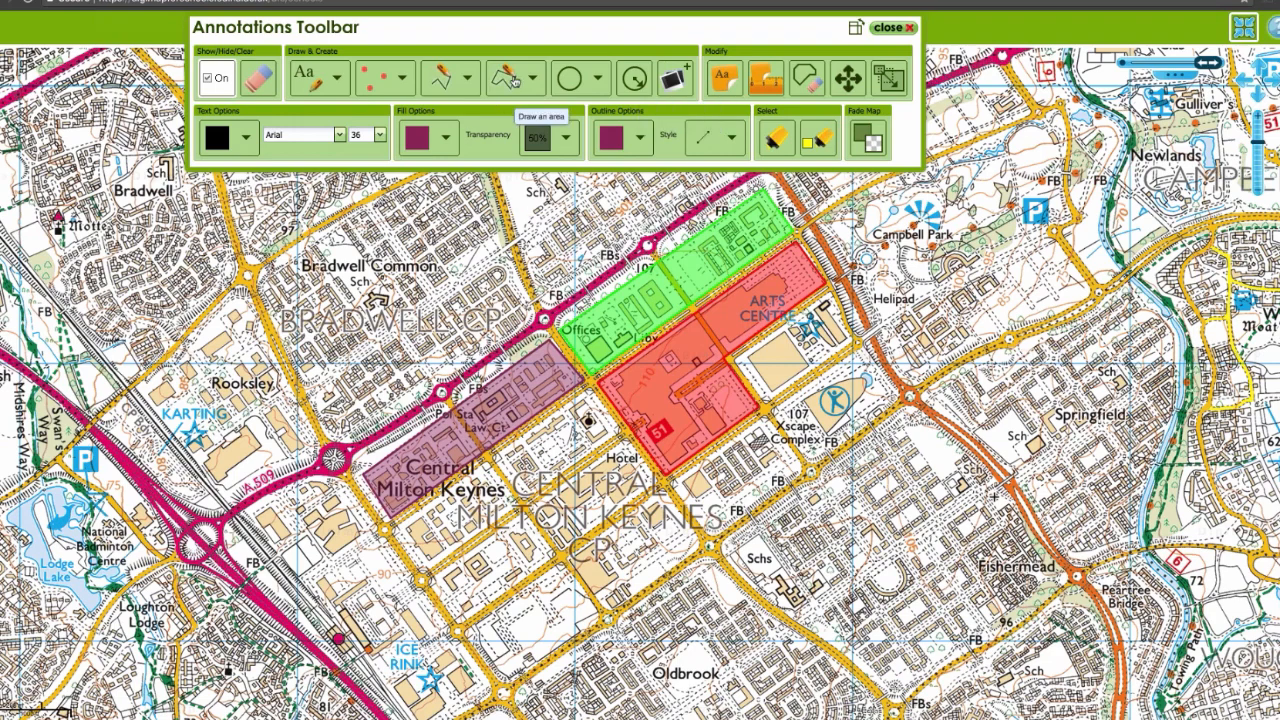
Step: Set both the outline colour and the fill colour for drawn areas to blue
{"action": "left_click", "coordinate": [641, 138]}
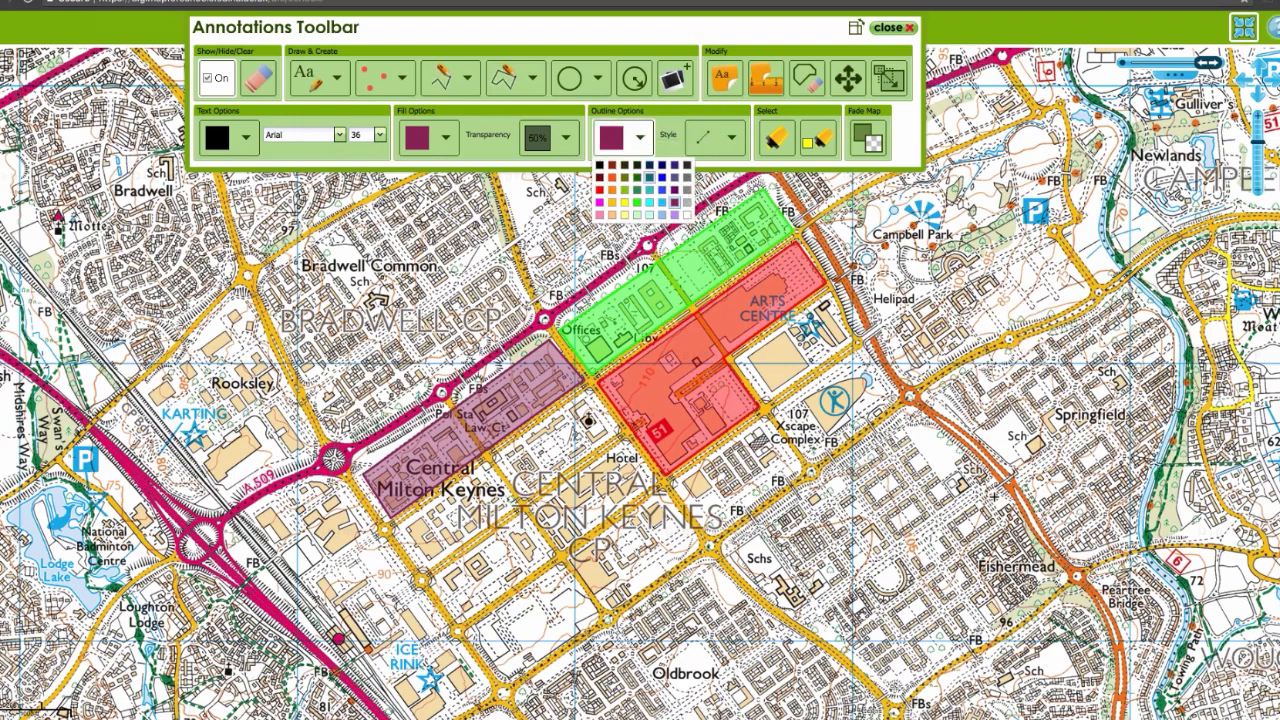
{"action": "left_click", "coordinate": [663, 200]}
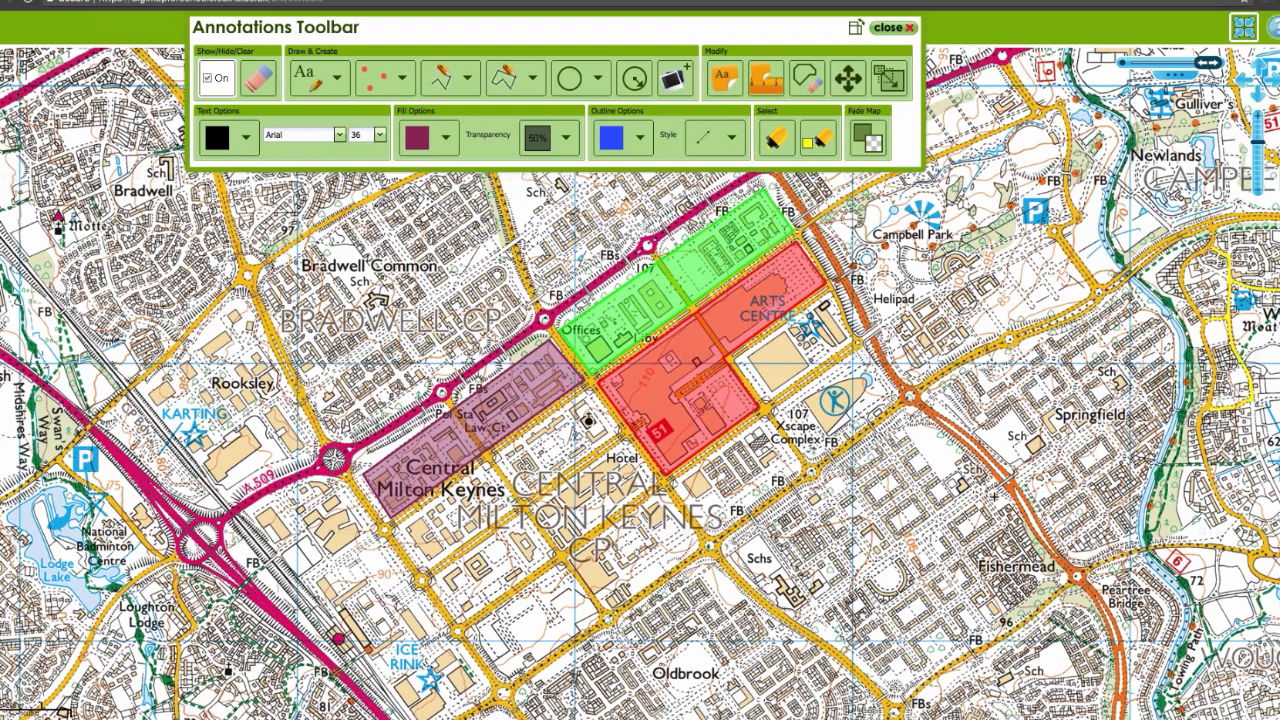
{"action": "left_click", "coordinate": [445, 137]}
{"action": "left_click", "coordinate": [467, 200]}
Step: Draw a blue area over the blocks directly south-east of the plum area's south-western half
{"action": "left_click", "coordinate": [505, 84]}
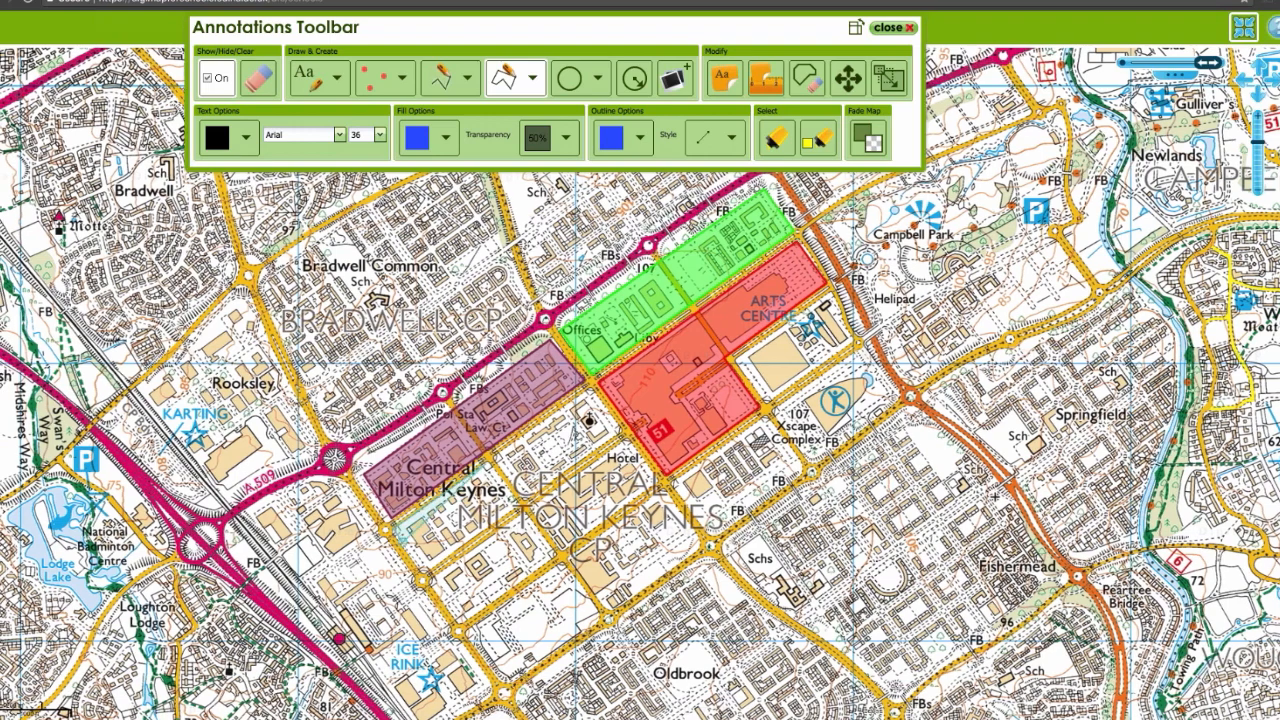
{"action": "left_click", "coordinate": [459, 623]}
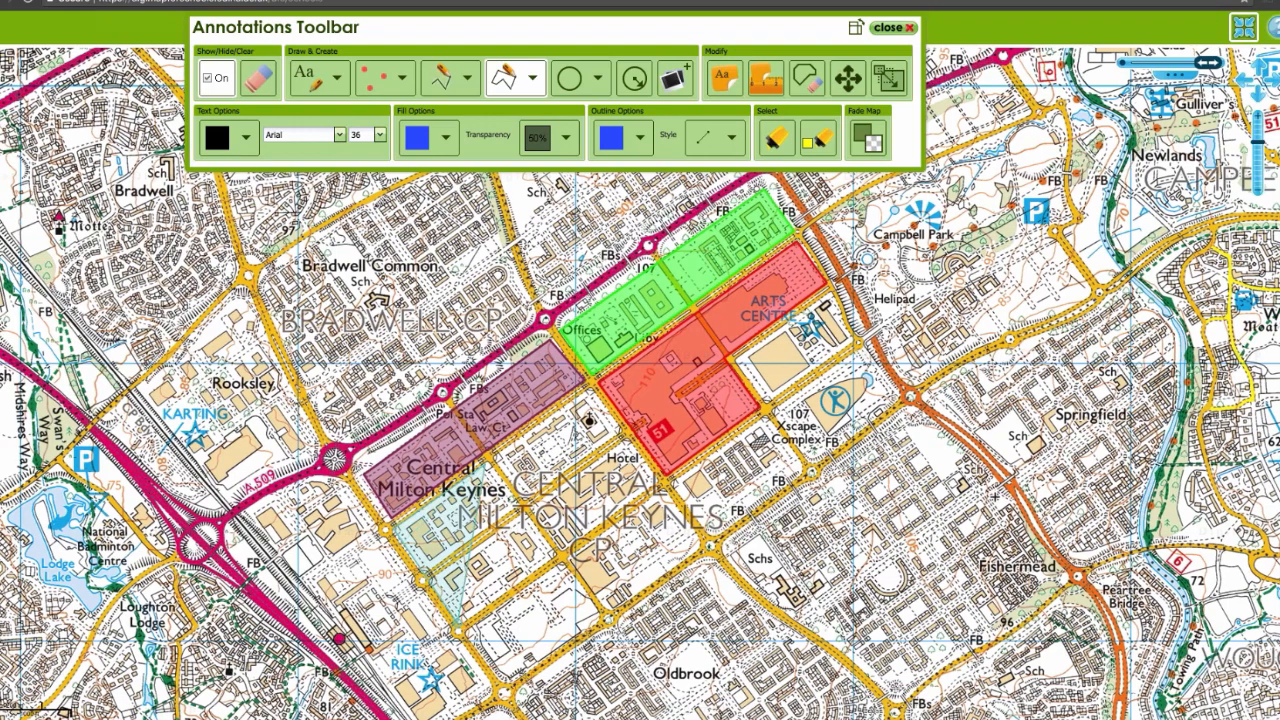
{"action": "double_click", "coordinate": [556, 561]}
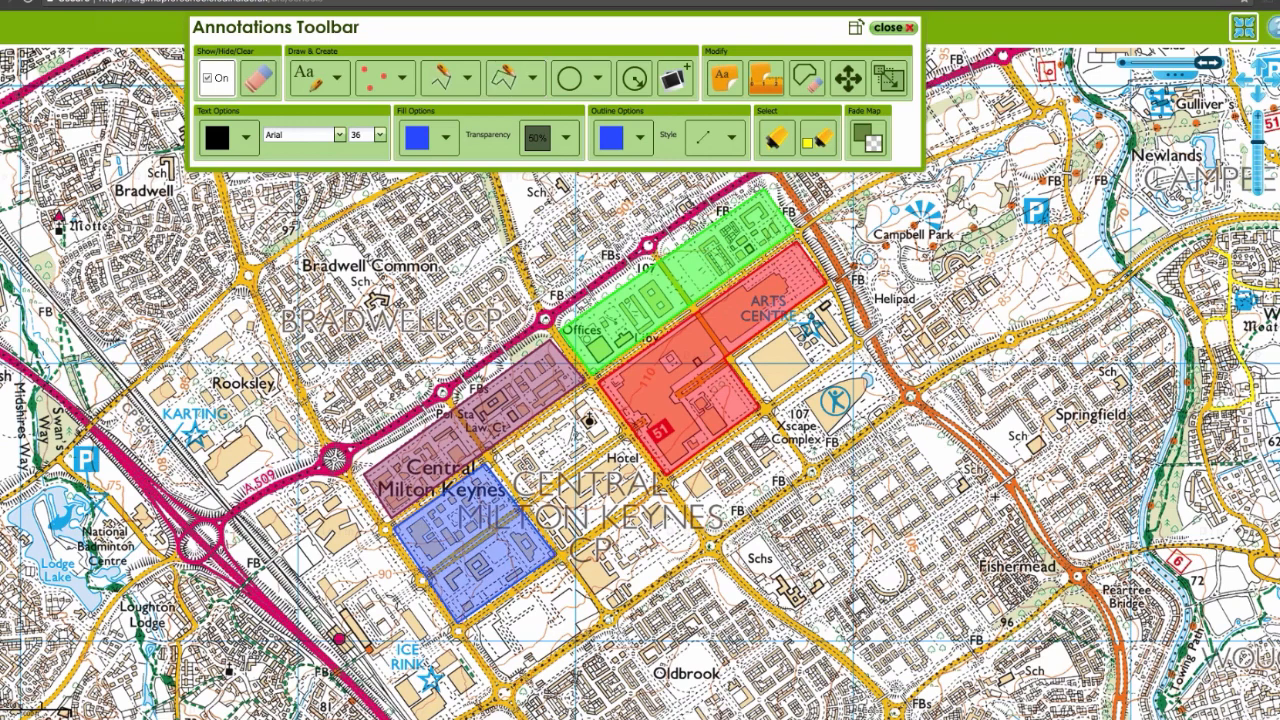
Step: Switch to the PowerPoint slide with the finished test map, check its Land Use Key, and return to Digimap
{"action": "key", "text": "super+Tab"}
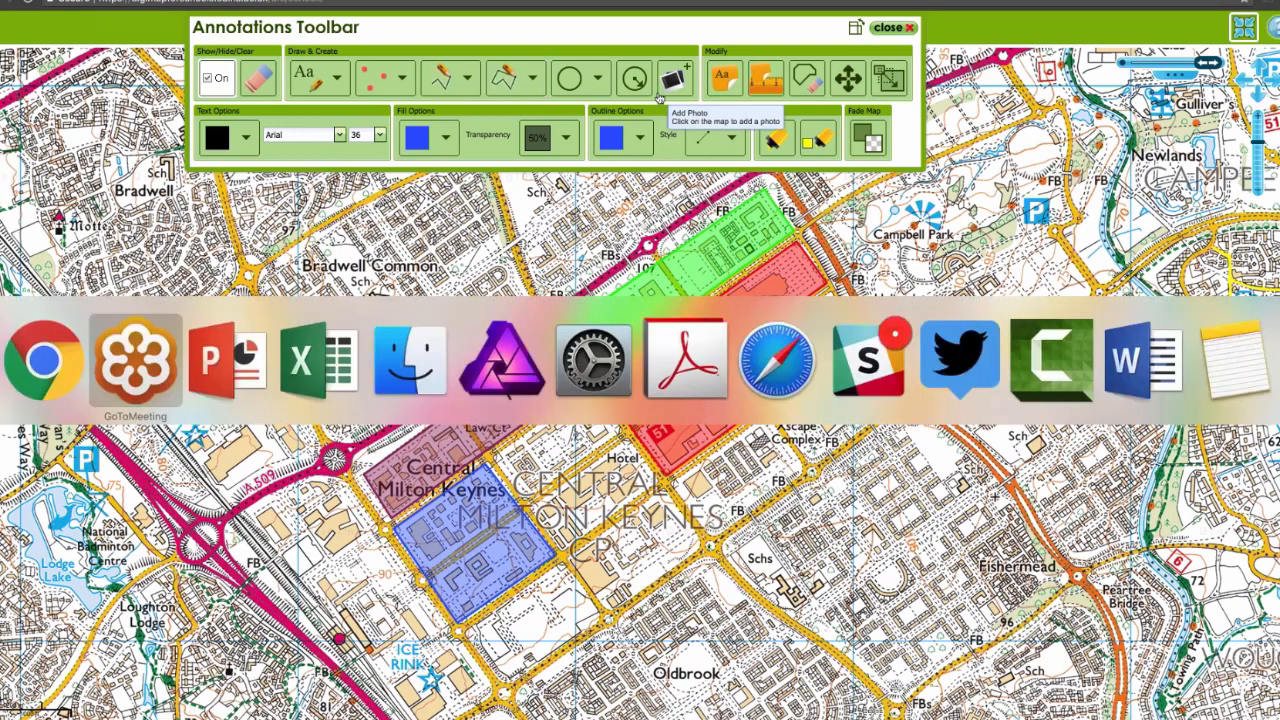
{"action": "key", "text": "super+Tab"}
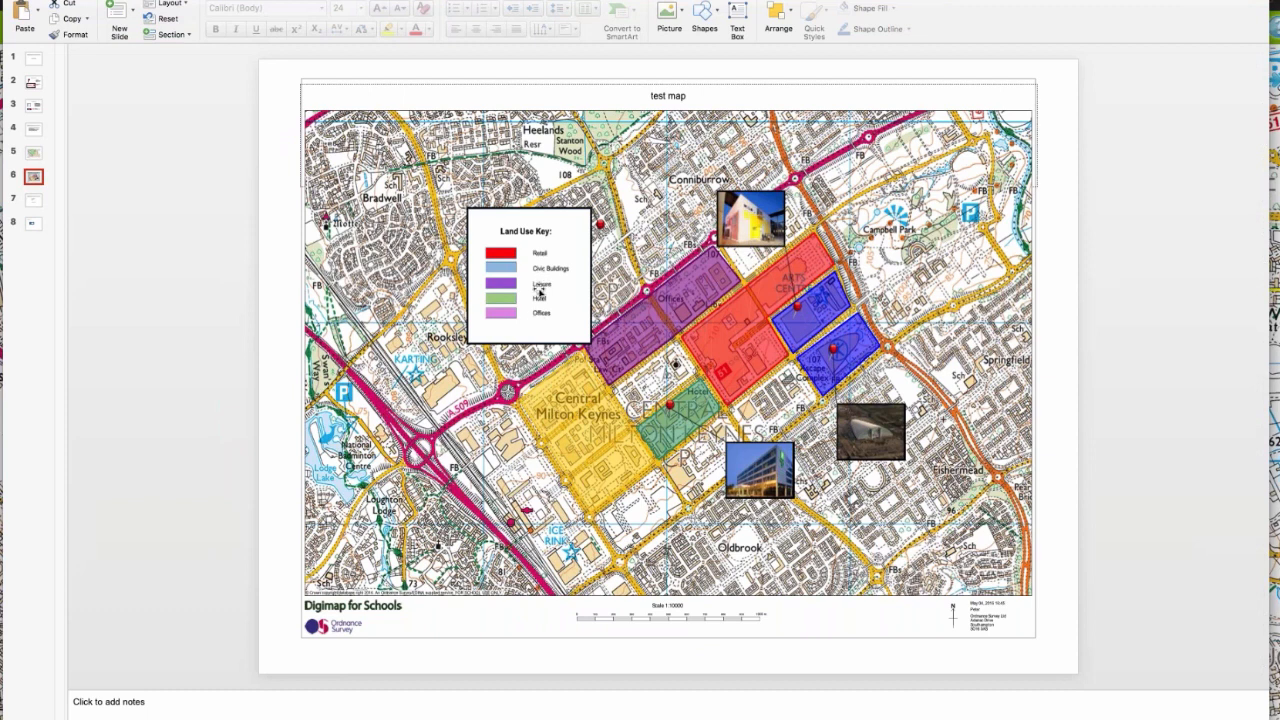
{"action": "key", "text": "super+Tab"}
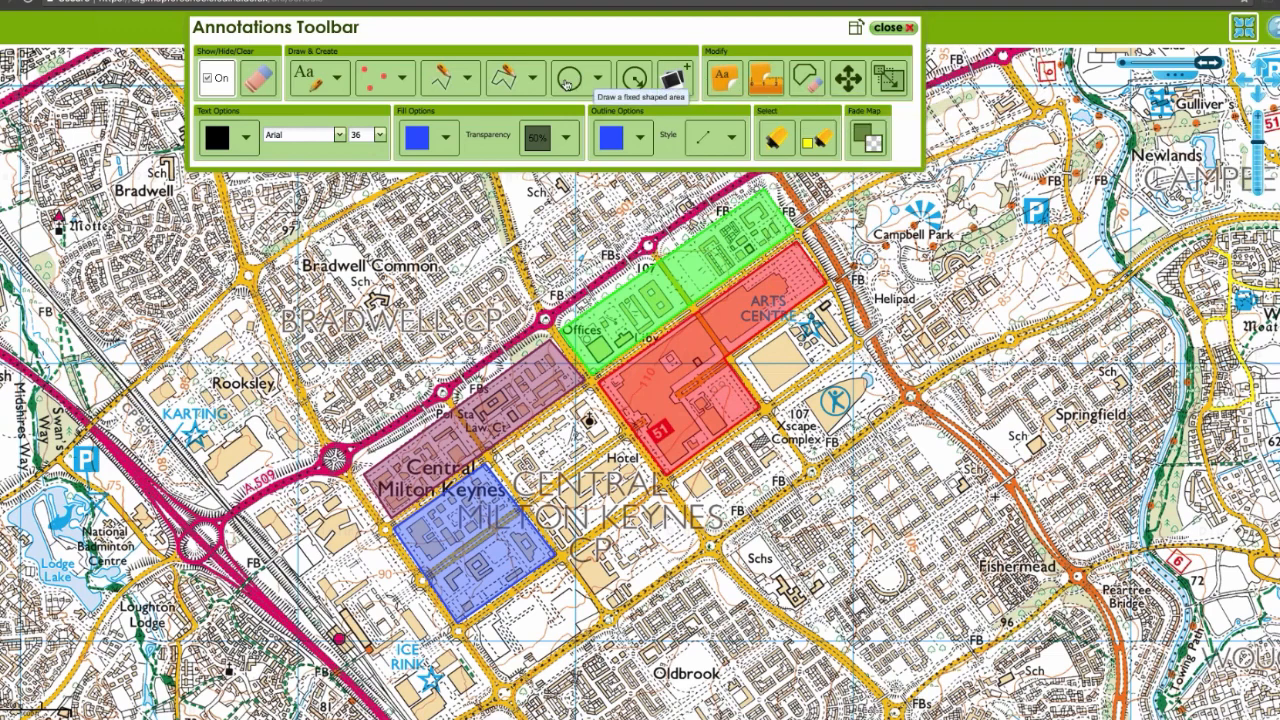
Step: Set both the outline colour and the fill colour for drawn areas to Purple
{"action": "left_click", "coordinate": [642, 140]}
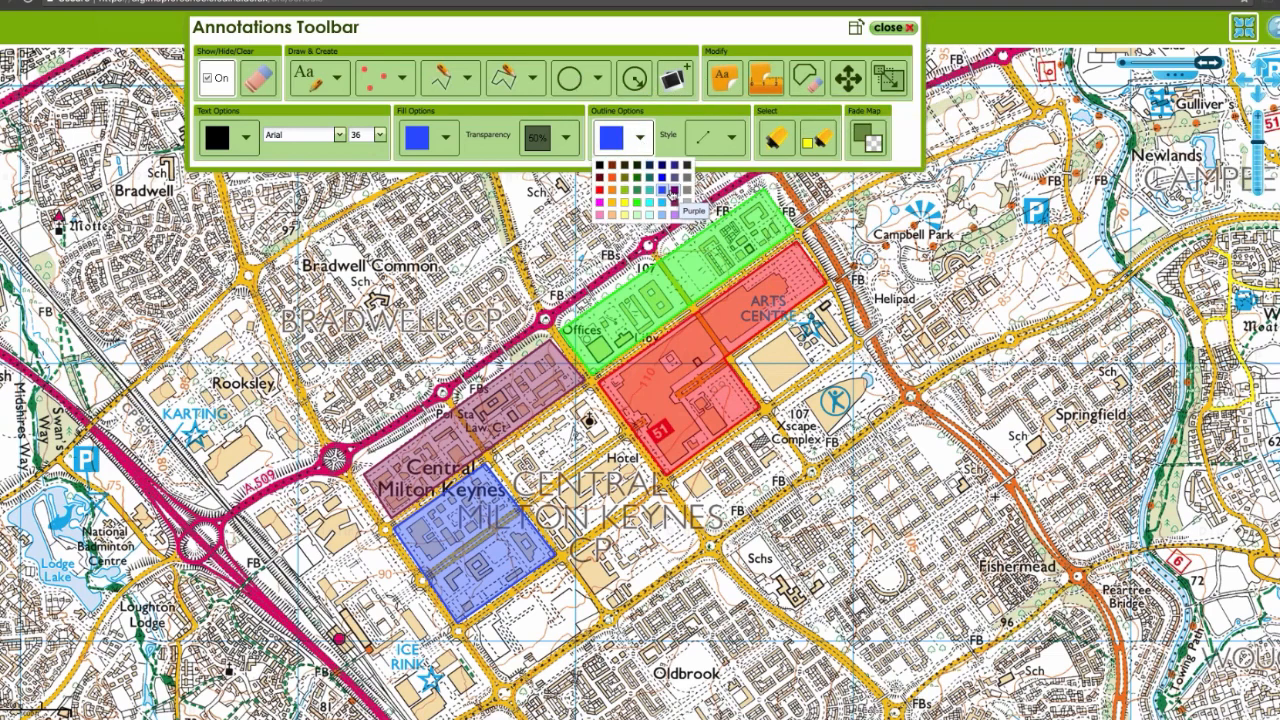
{"action": "left_click", "coordinate": [674, 192]}
{"action": "left_click", "coordinate": [445, 137]}
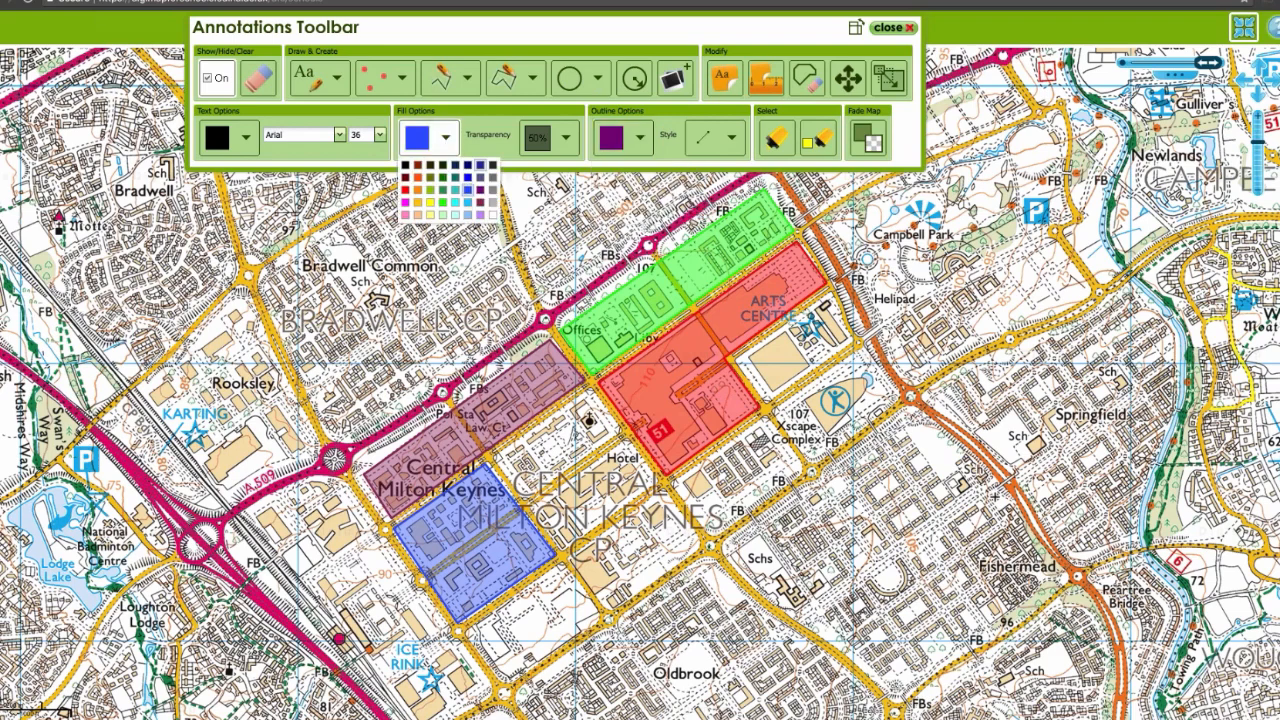
{"action": "left_click", "coordinate": [478, 190]}
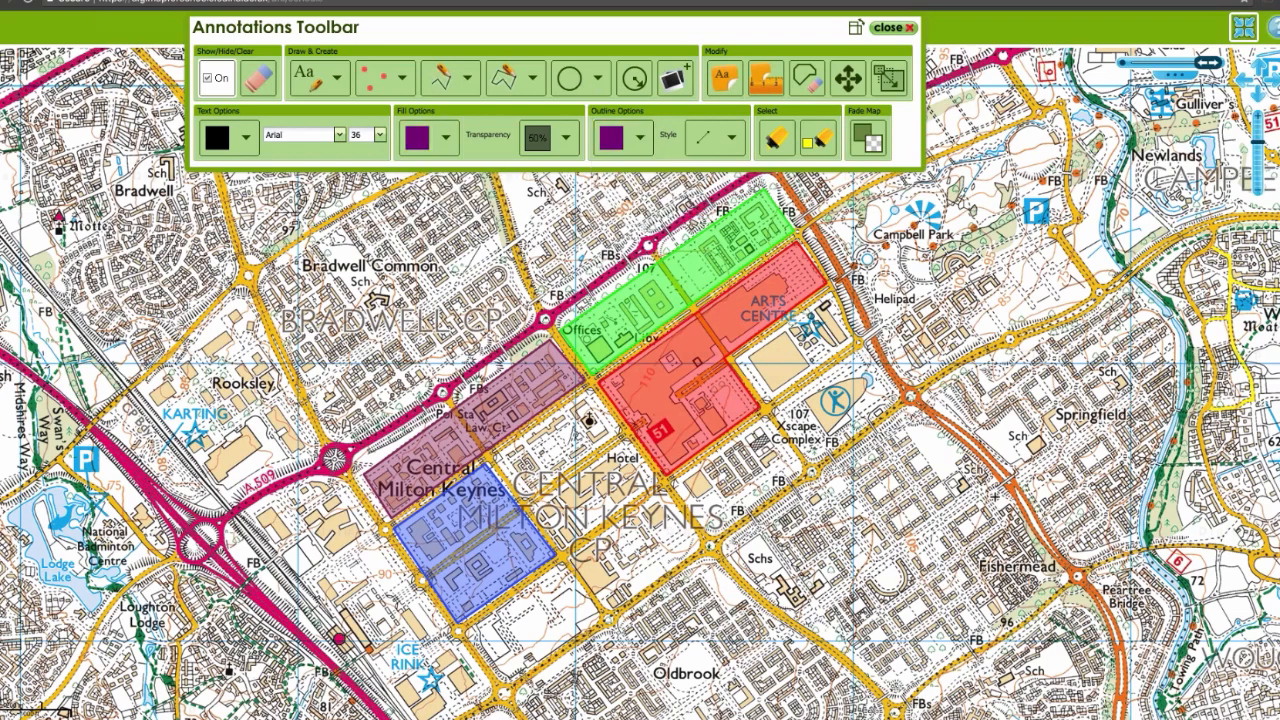
Step: Draw a purple area over the Xscape Complex blocks south-east of the red area
{"action": "left_click", "coordinate": [512, 81]}
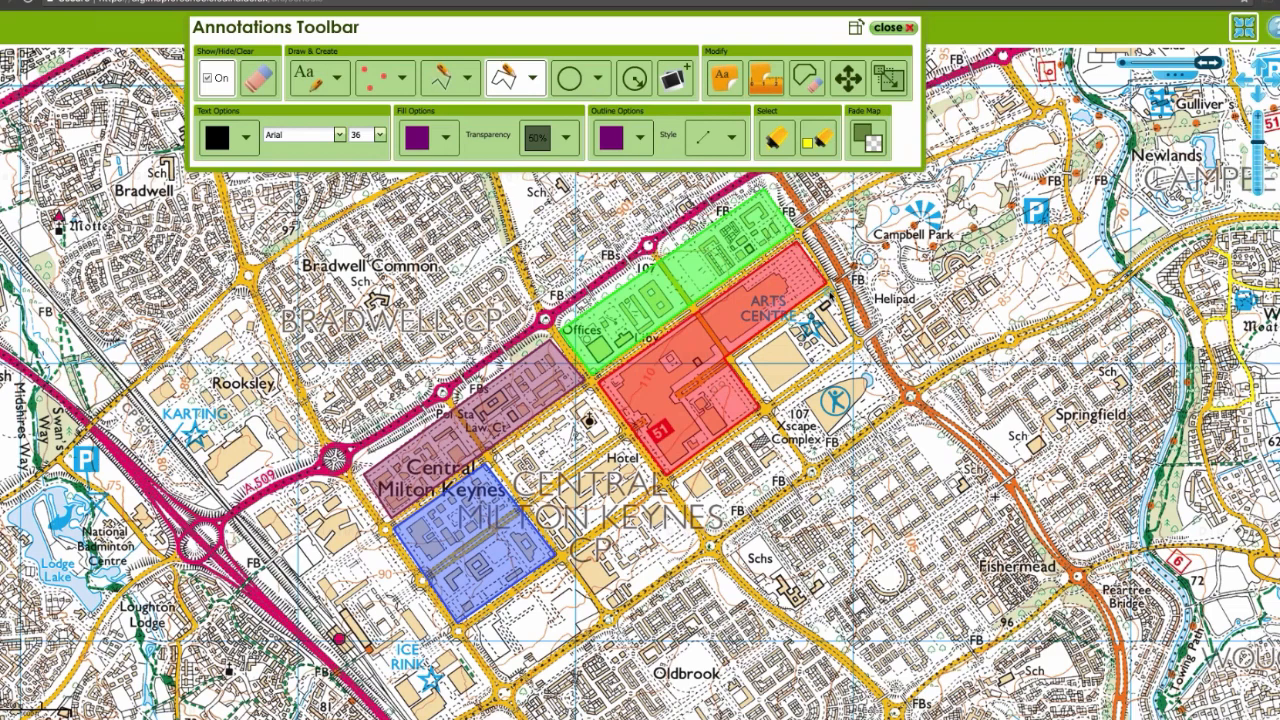
{"action": "left_click", "coordinate": [736, 360]}
{"action": "left_click", "coordinate": [811, 464]}
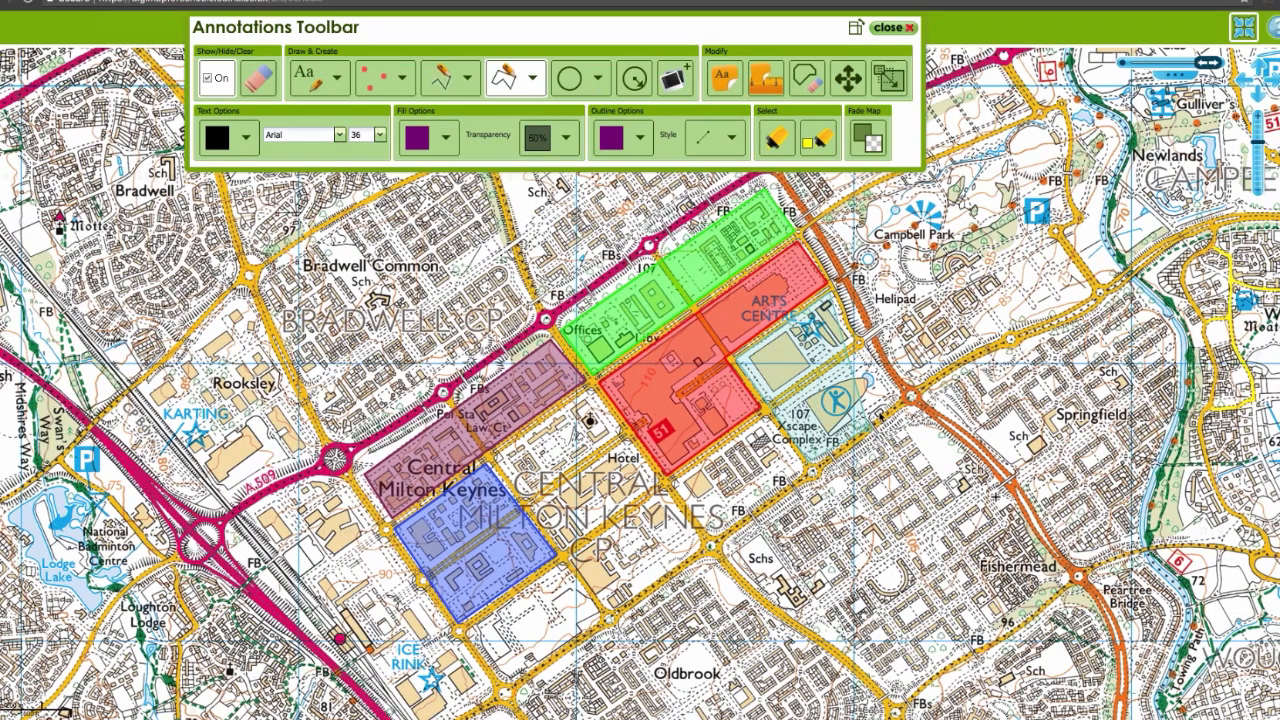
{"action": "double_click", "coordinate": [904, 399]}
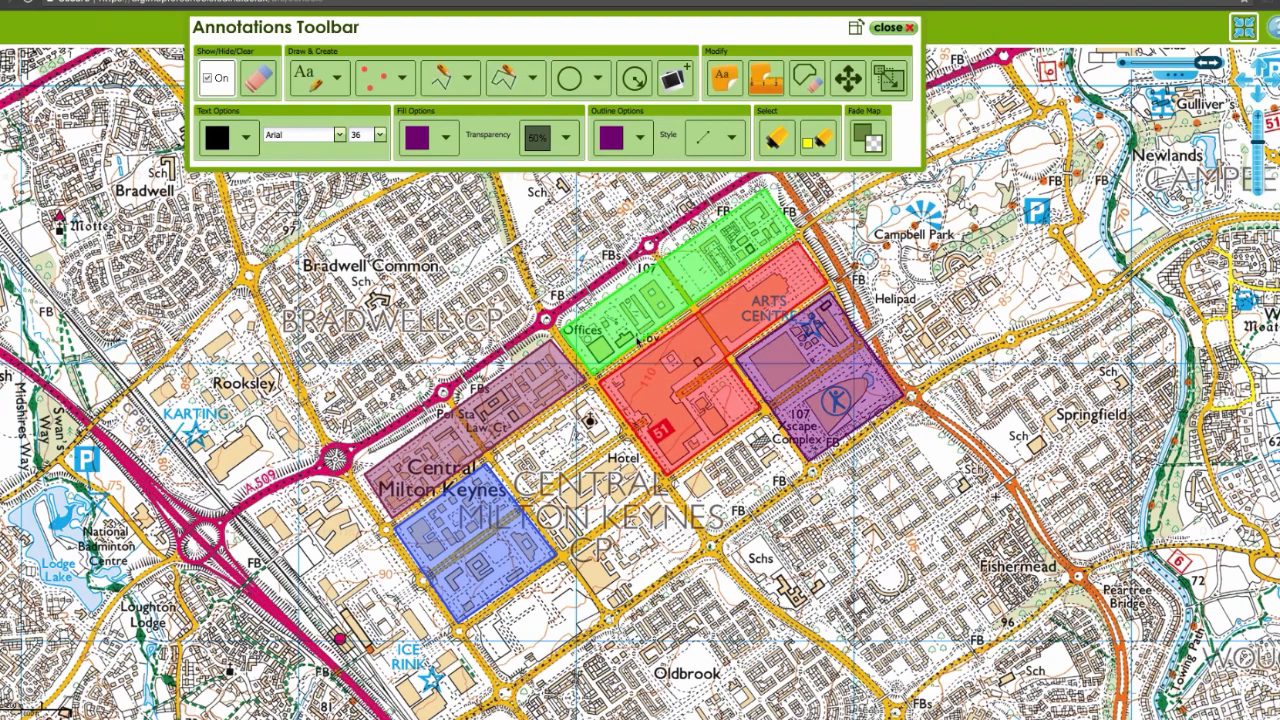
Step: Draw a second purple area over the Hotel blocks between the blue and red areas
{"action": "left_click", "coordinate": [510, 82]}
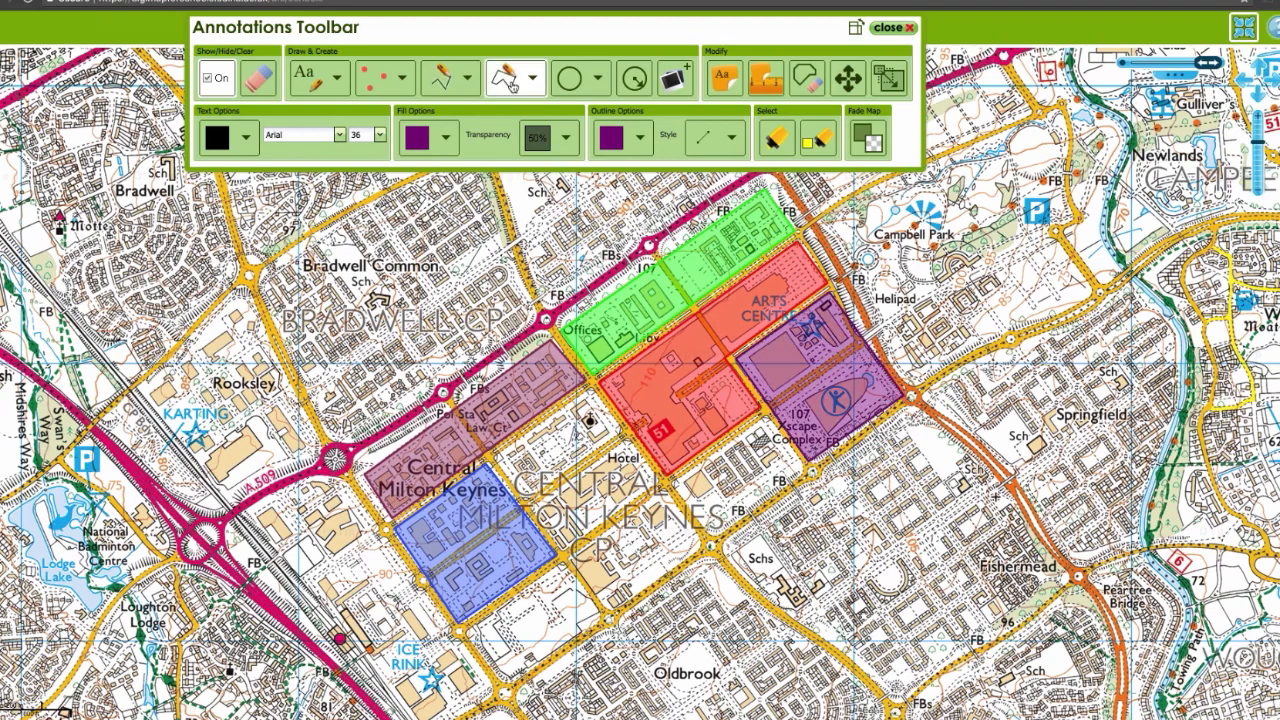
{"action": "left_click", "coordinate": [497, 462]}
{"action": "left_click", "coordinate": [590, 391]}
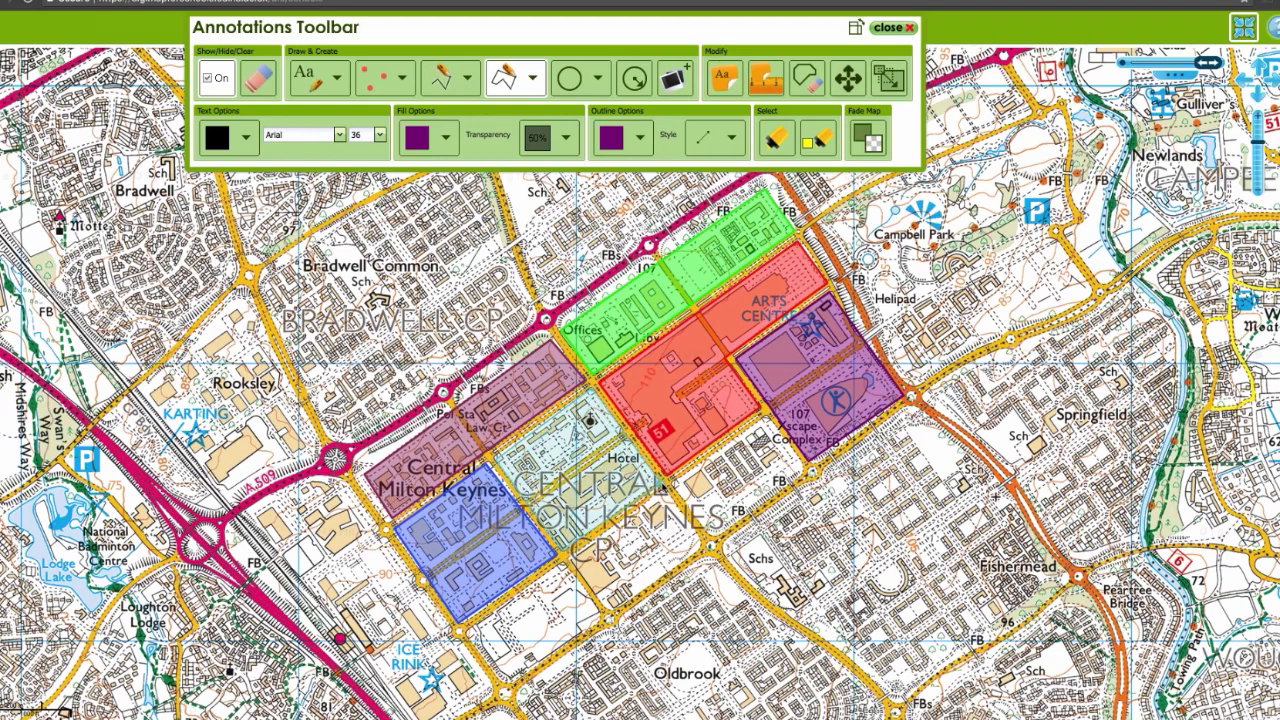
{"action": "double_click", "coordinate": [661, 481]}
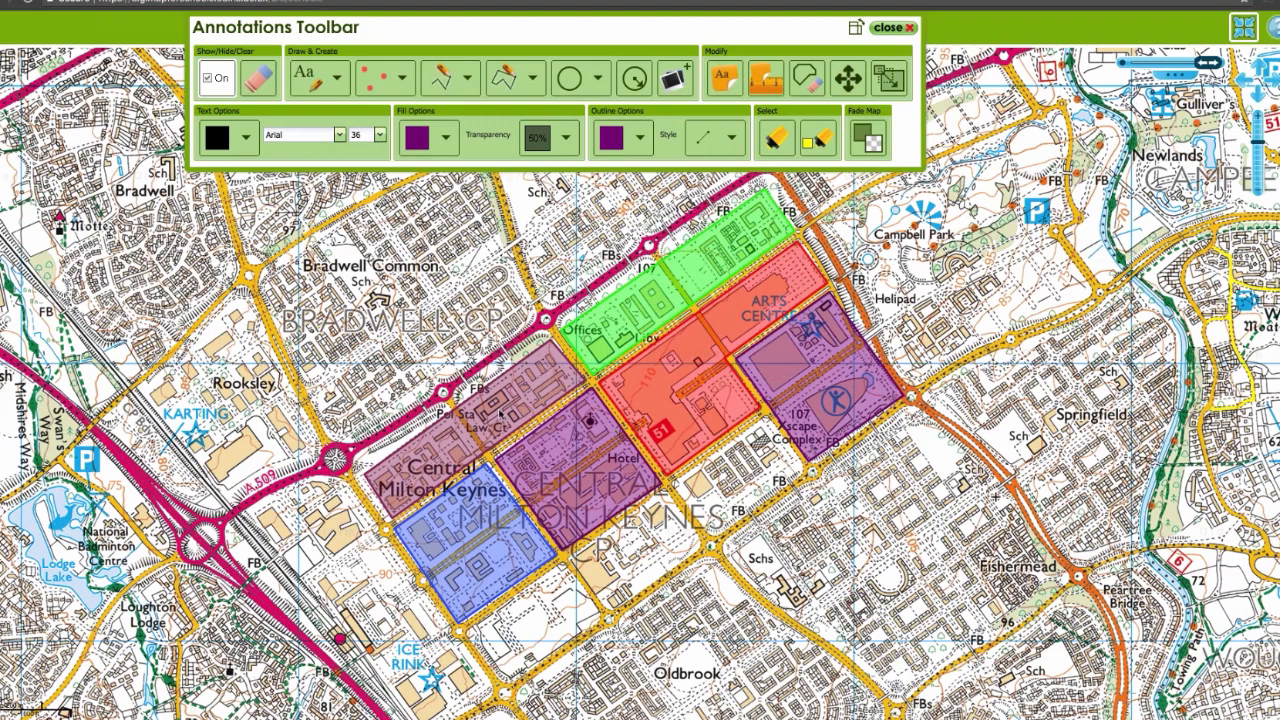
Step: Select the plum area over the law court blocks and recolour its outline and fill to Dusty Grey
{"action": "left_click", "coordinate": [818, 138]}
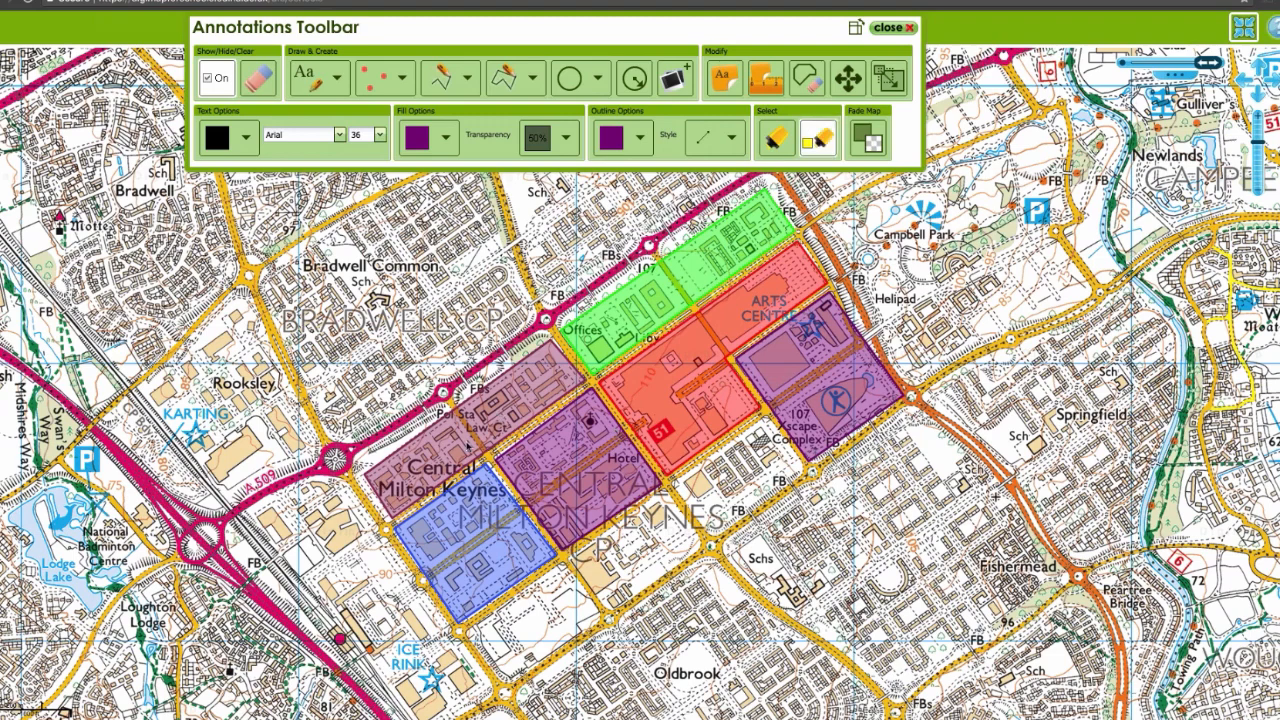
{"action": "left_click", "coordinate": [469, 446]}
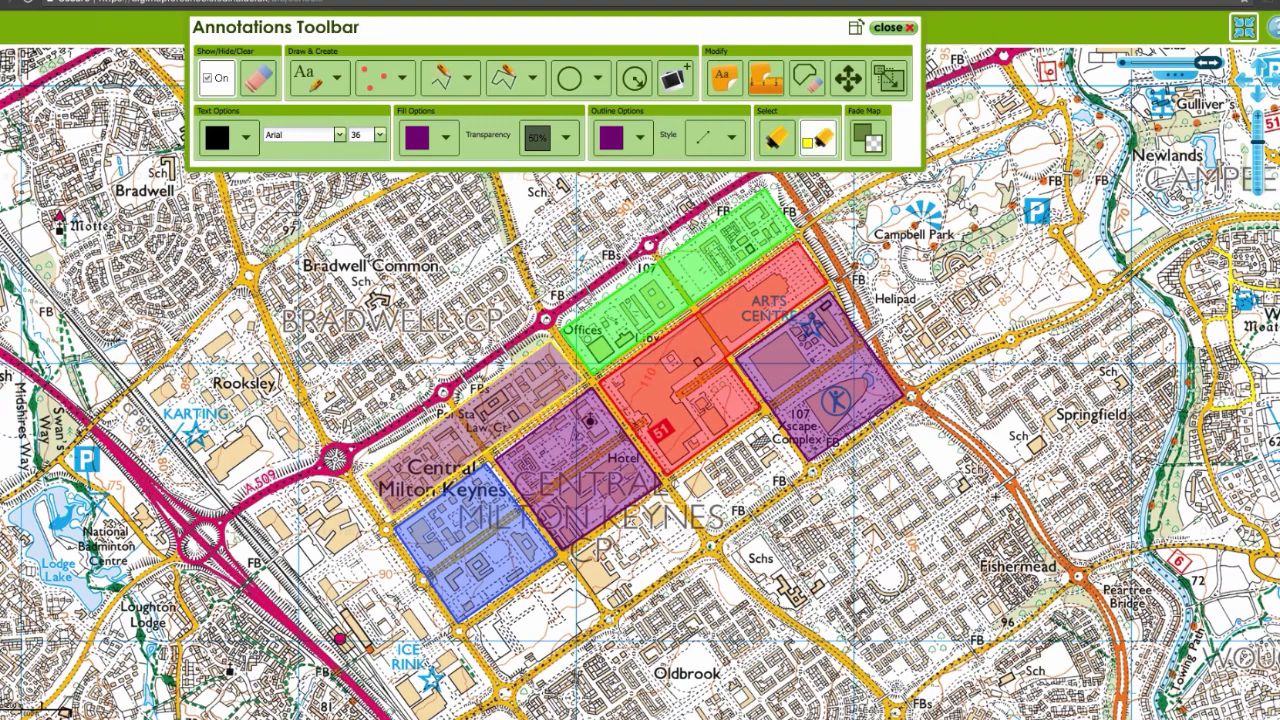
{"action": "left_click", "coordinate": [638, 140]}
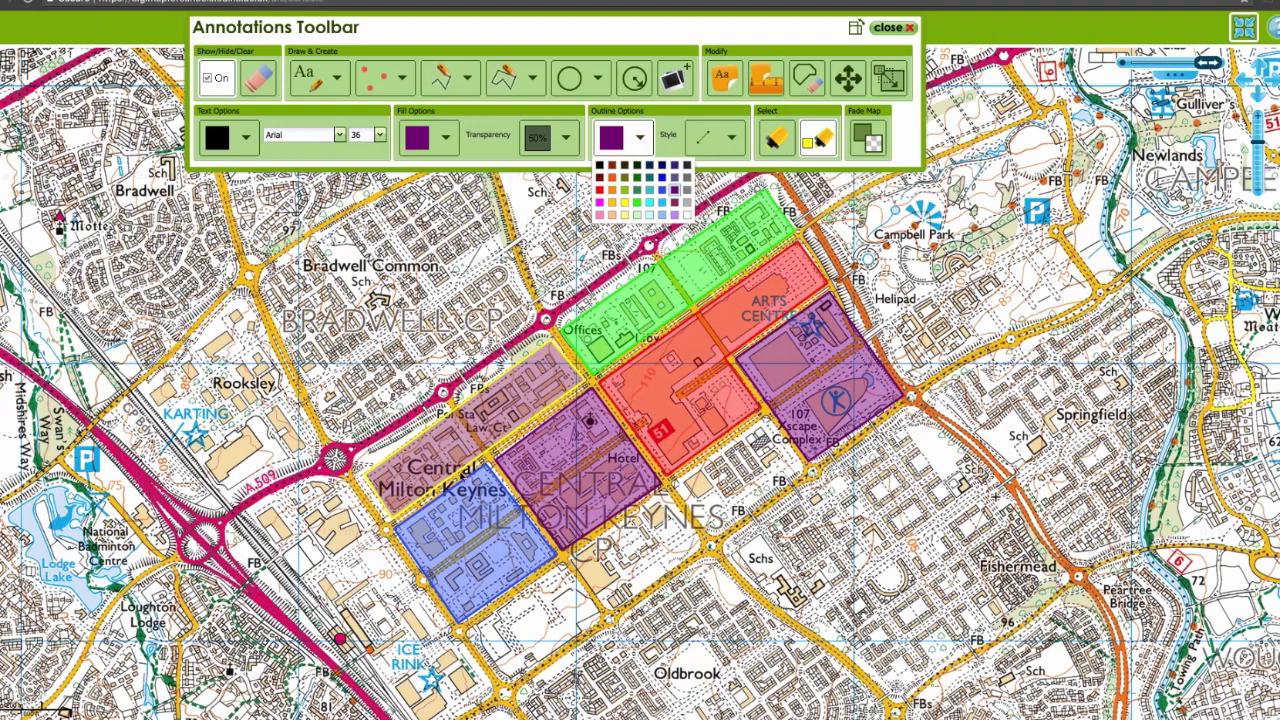
{"action": "left_click", "coordinate": [686, 192]}
{"action": "left_click", "coordinate": [446, 138]}
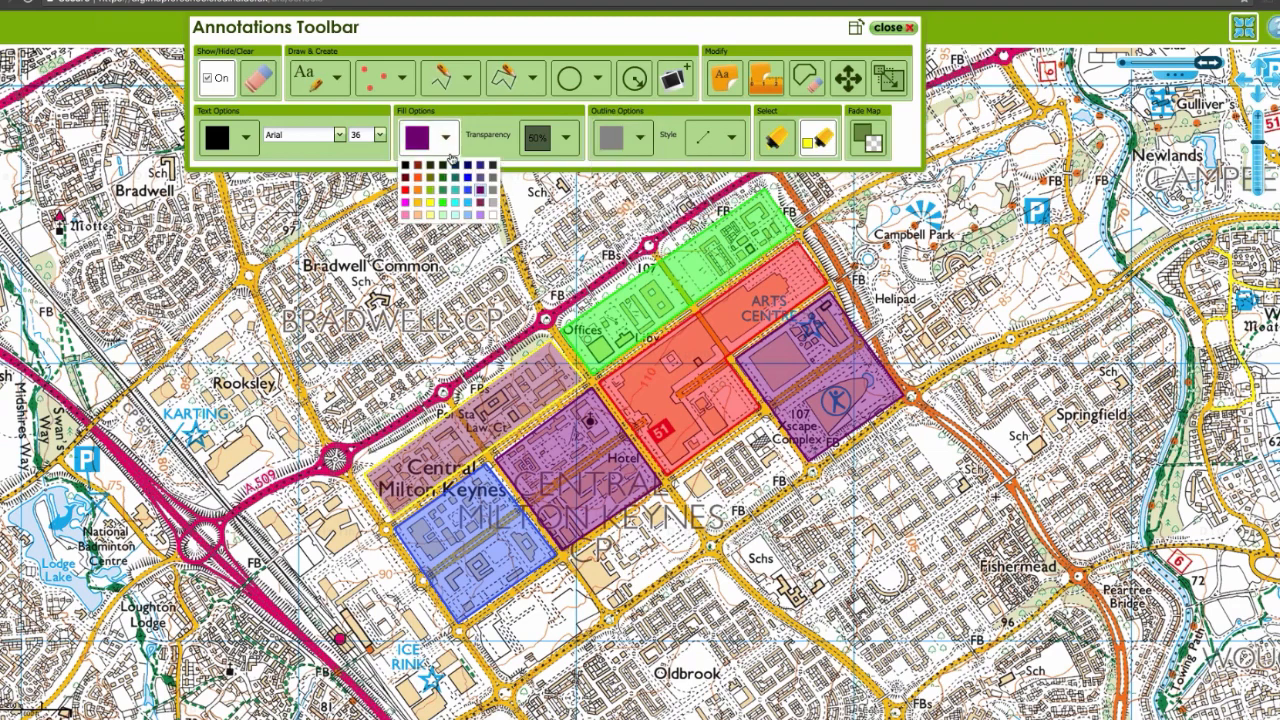
{"action": "left_click", "coordinate": [491, 190]}
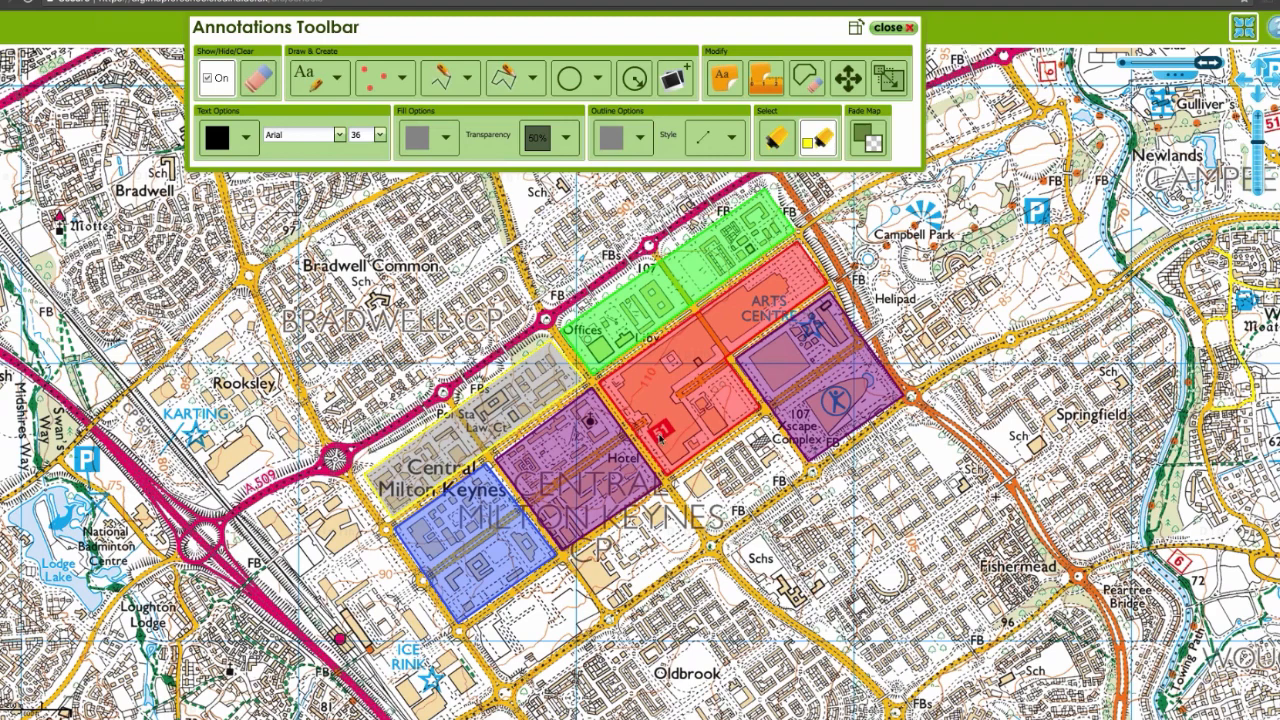
{"action": "left_click", "coordinate": [691, 497]}
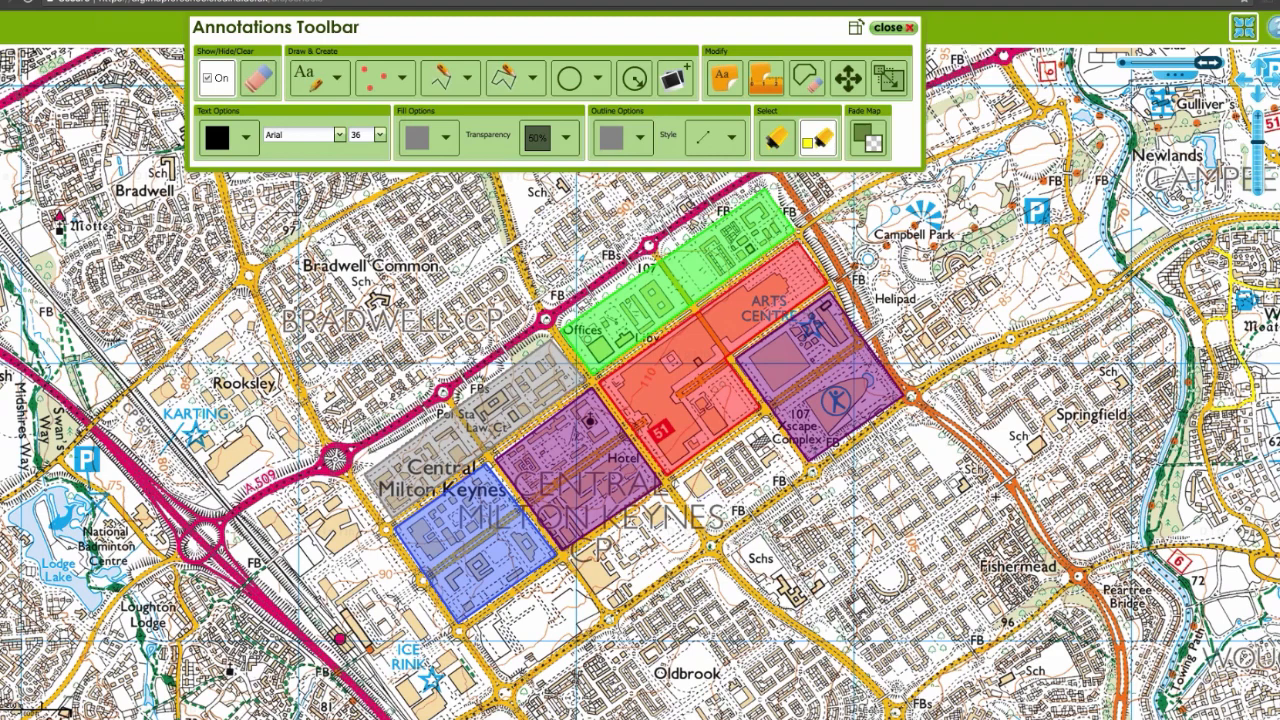
Step: Draw a small grey square as a key swatch just north of the Bradwell Common label
{"action": "left_click", "coordinate": [820, 143]}
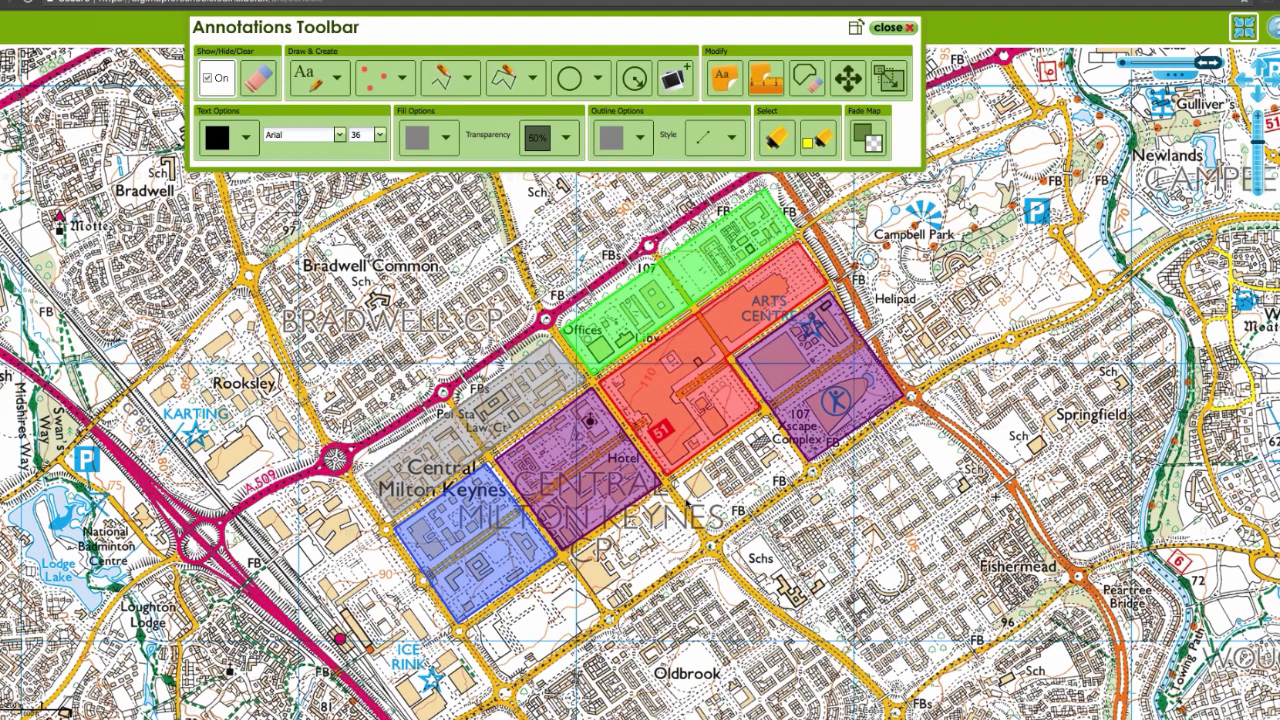
{"action": "left_click_drag", "start_coordinate": [686, 500], "coordinate": [706, 526]}
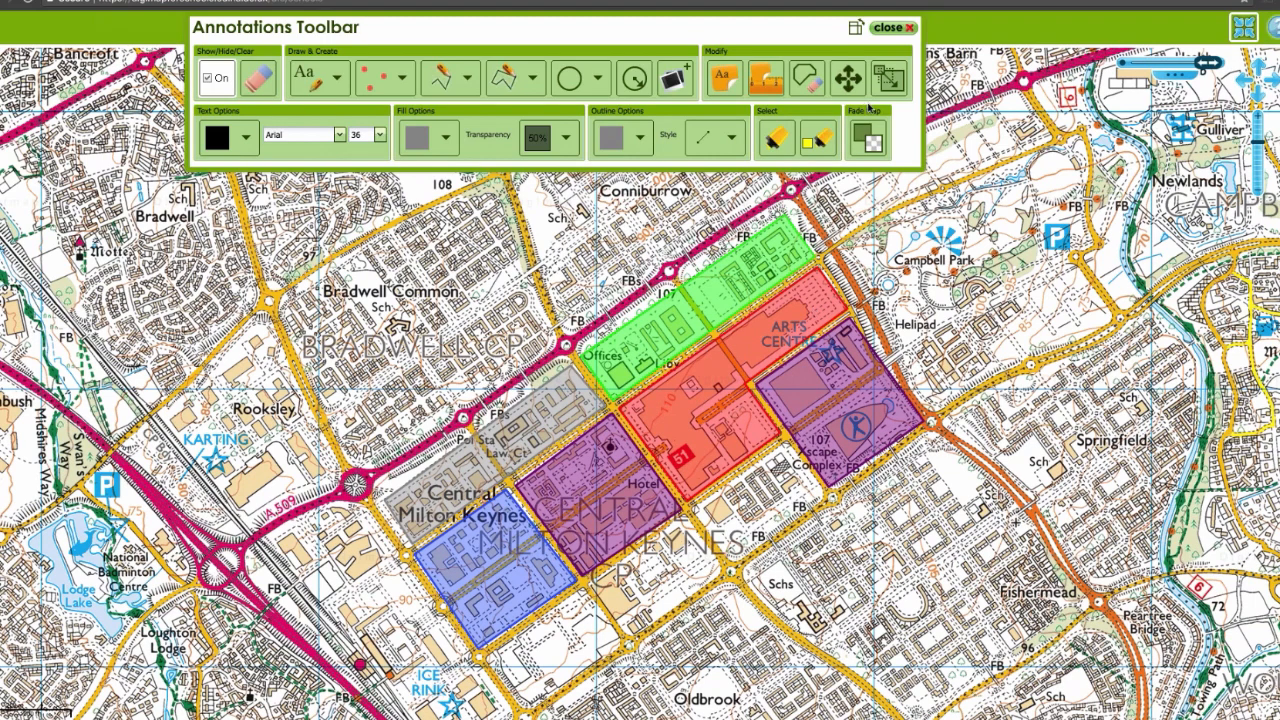
{"action": "left_click", "coordinate": [598, 82]}
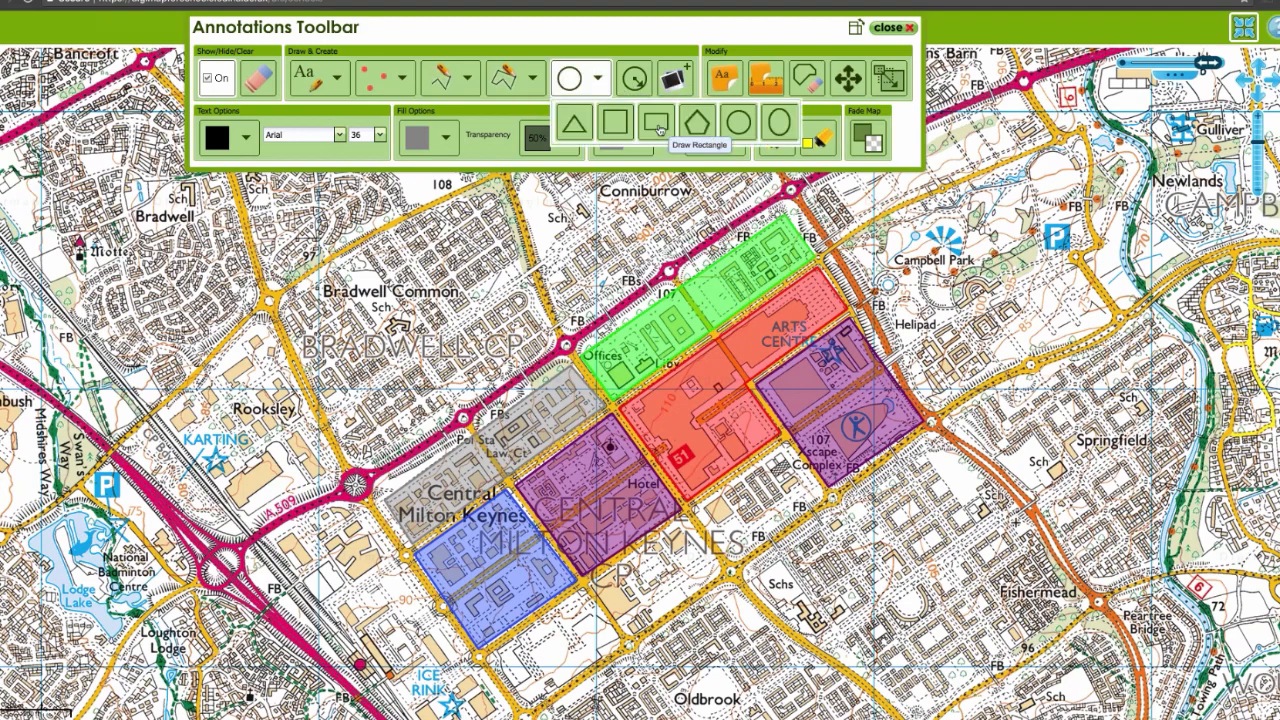
{"action": "left_click", "coordinate": [617, 126]}
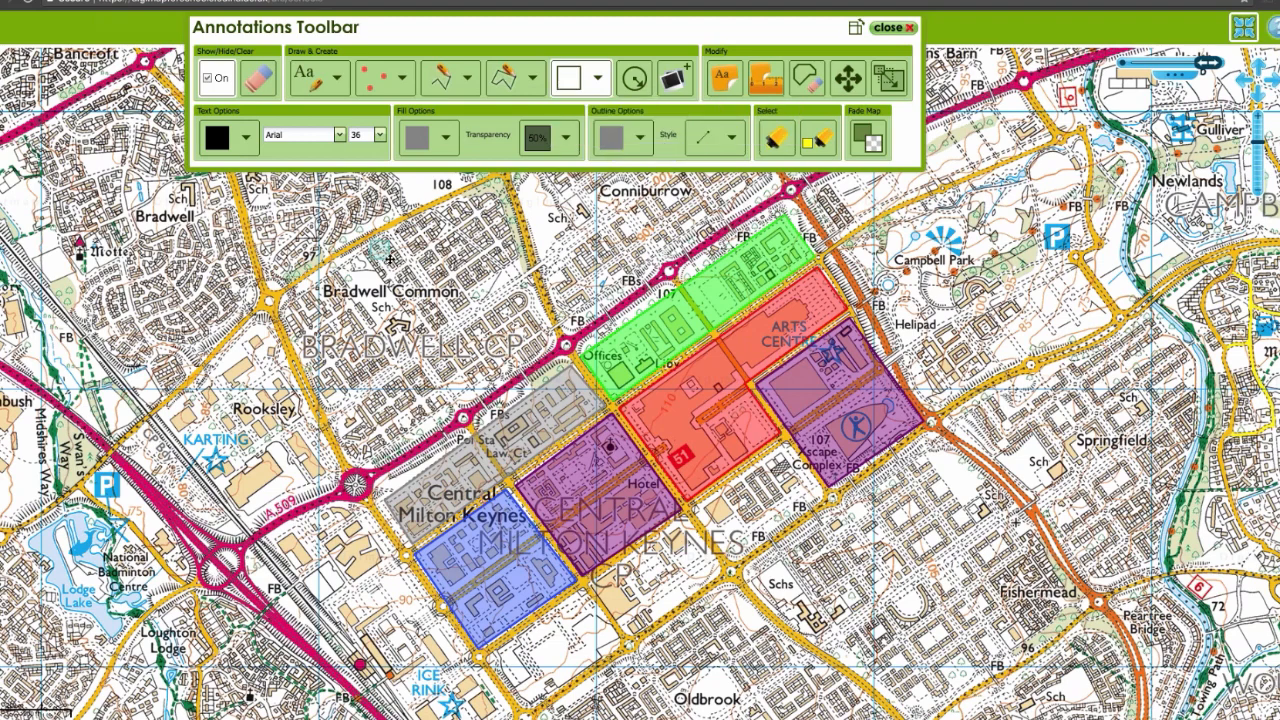
{"action": "left_click_drag", "start_coordinate": [390, 259], "coordinate": [391, 260]}
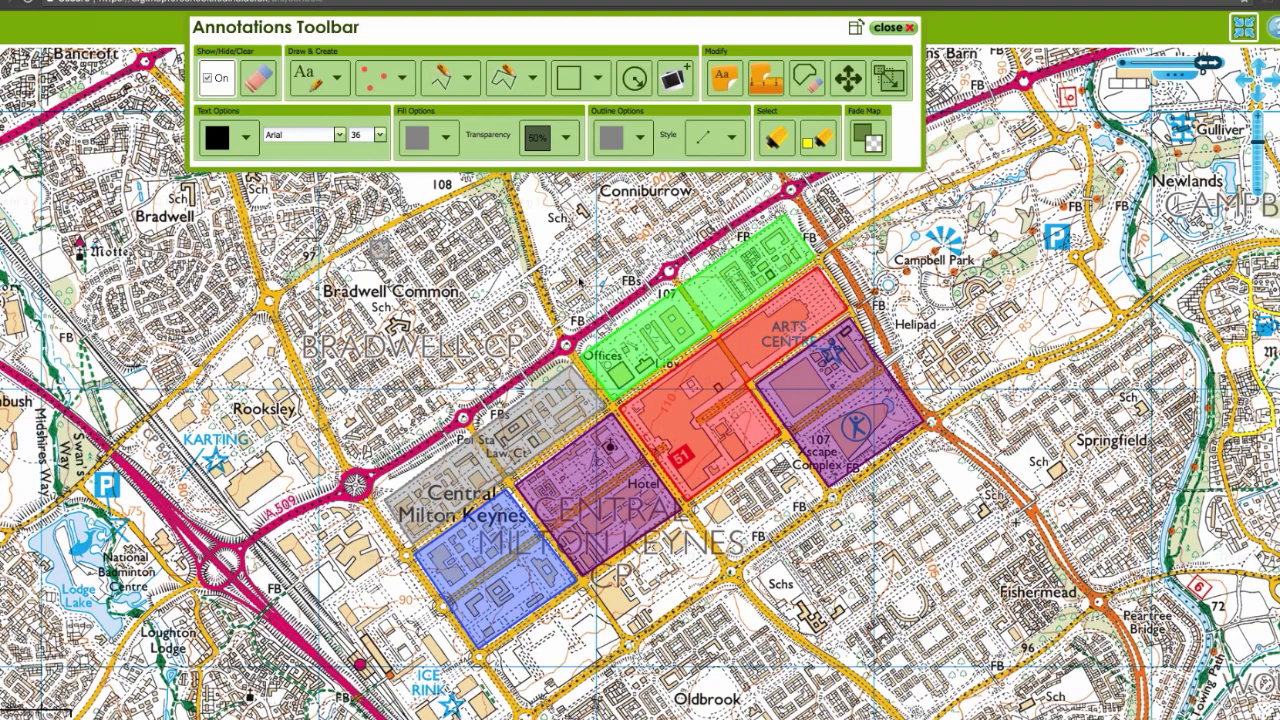
Step: Choose the square shape and set both its outline and fill colours to Lime Green
{"action": "left_click", "coordinate": [598, 82]}
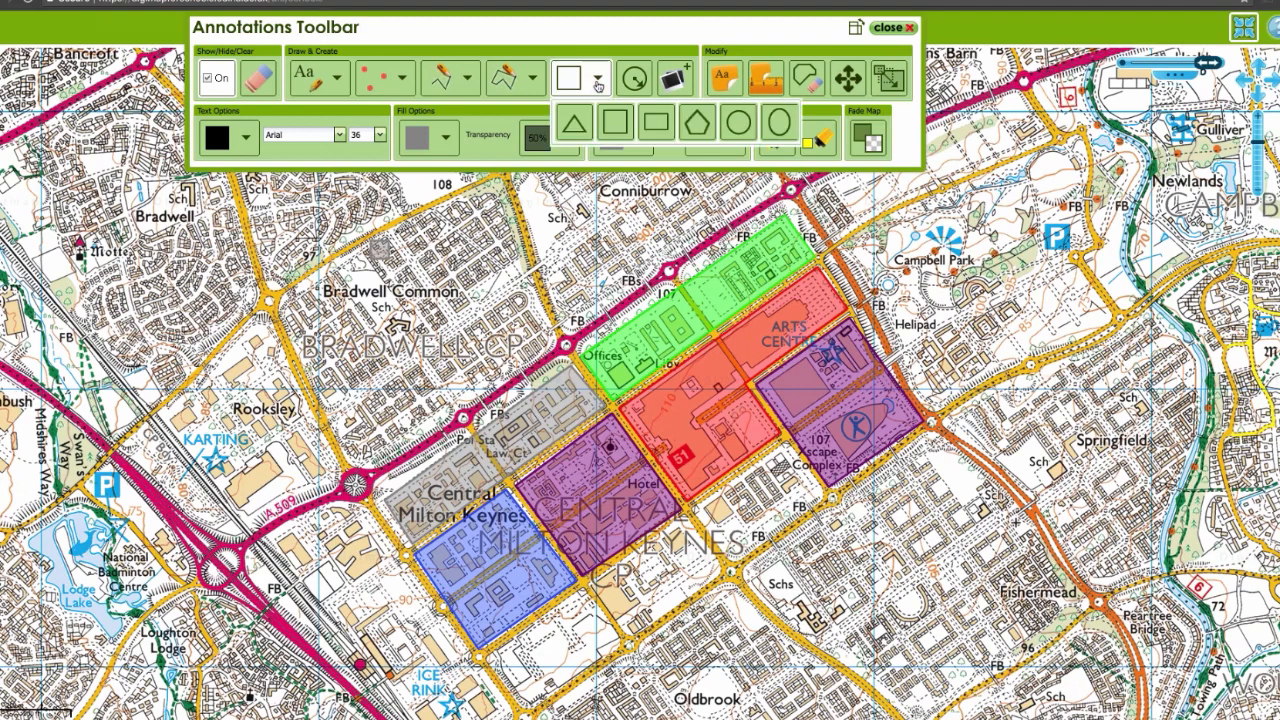
{"action": "left_click", "coordinate": [614, 122]}
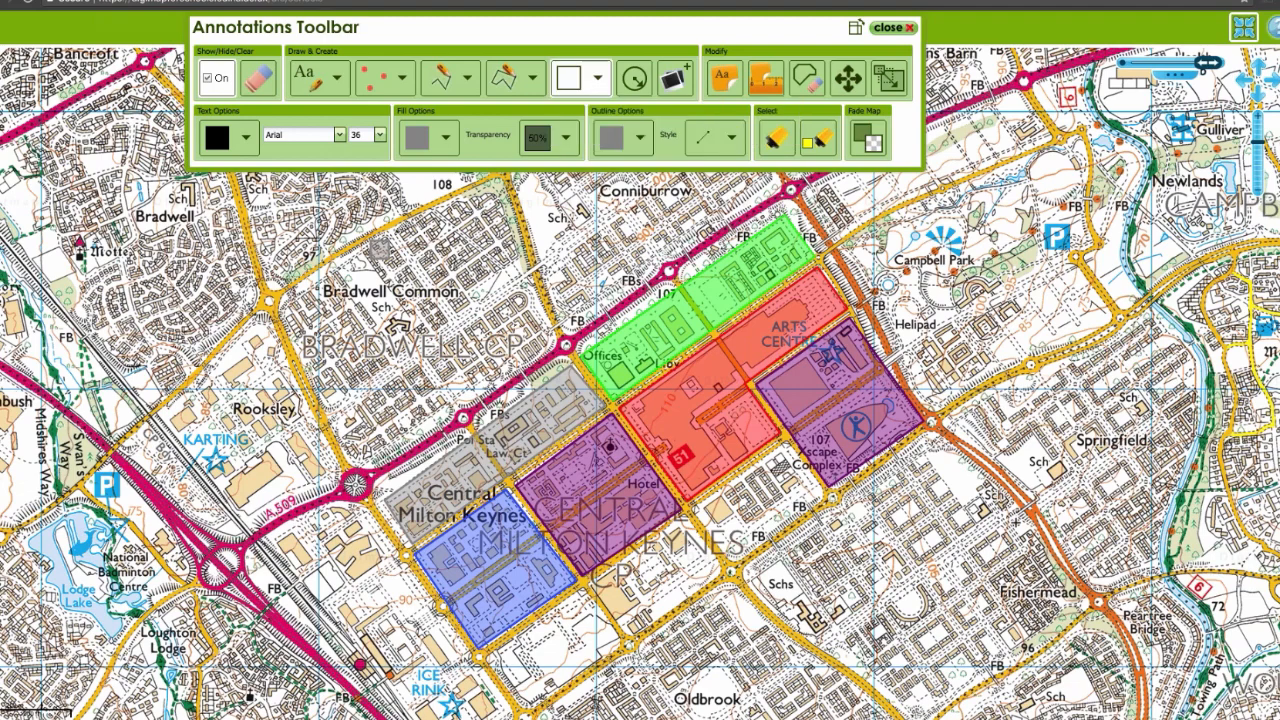
{"action": "left_click", "coordinate": [640, 140]}
{"action": "left_click", "coordinate": [636, 203]}
{"action": "left_click", "coordinate": [446, 137]}
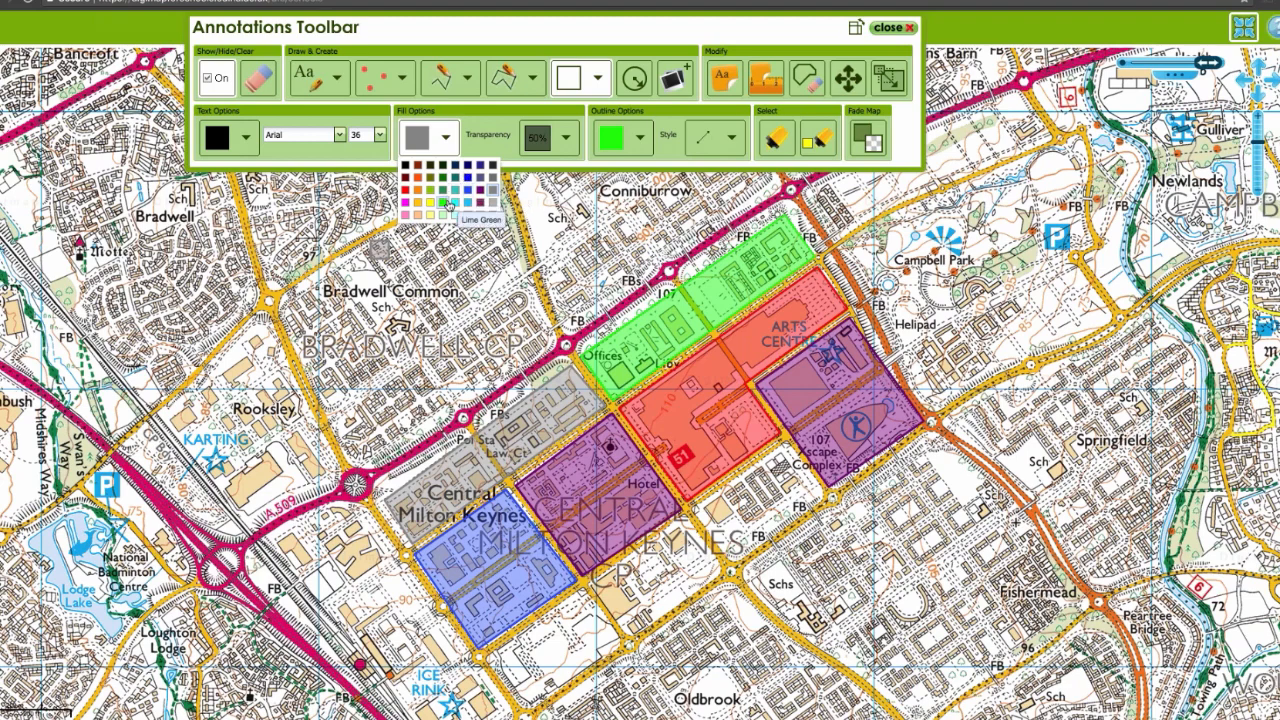
{"action": "left_click", "coordinate": [442, 203]}
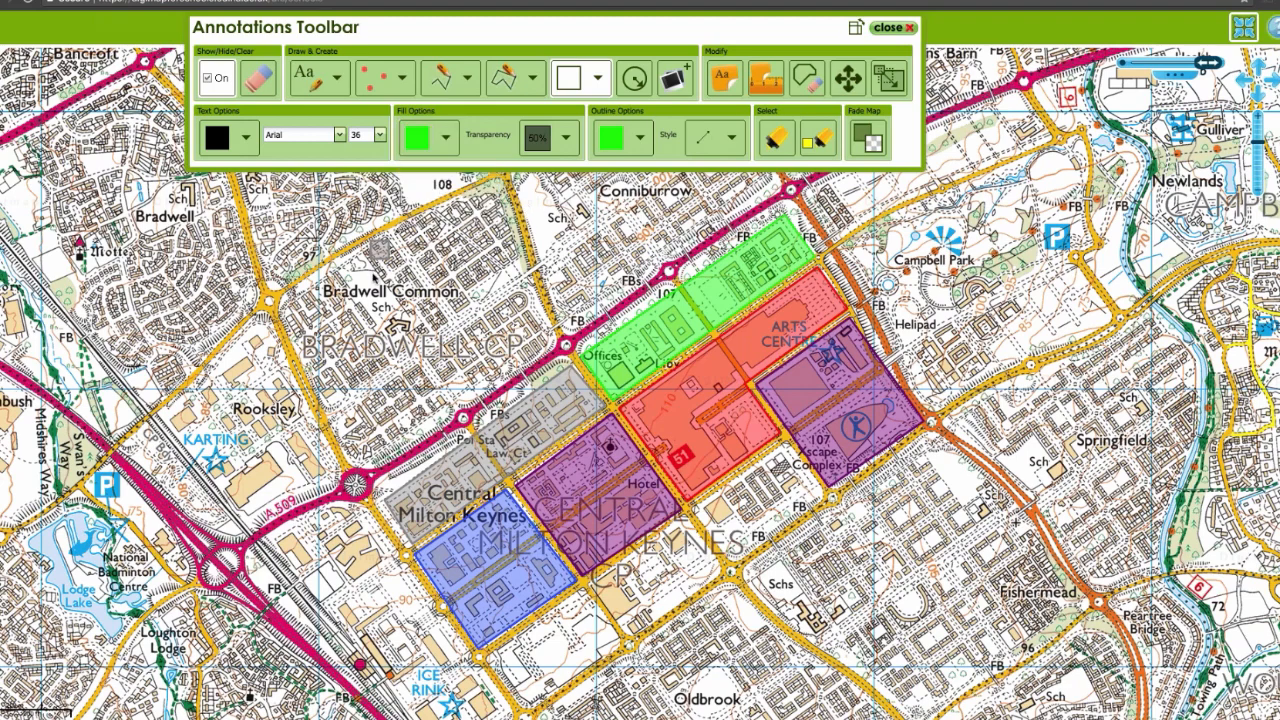
Step: Draw a small green square below the grey key swatch and line it up underneath
{"action": "left_click_drag", "start_coordinate": [372, 274], "coordinate": [381, 266]}
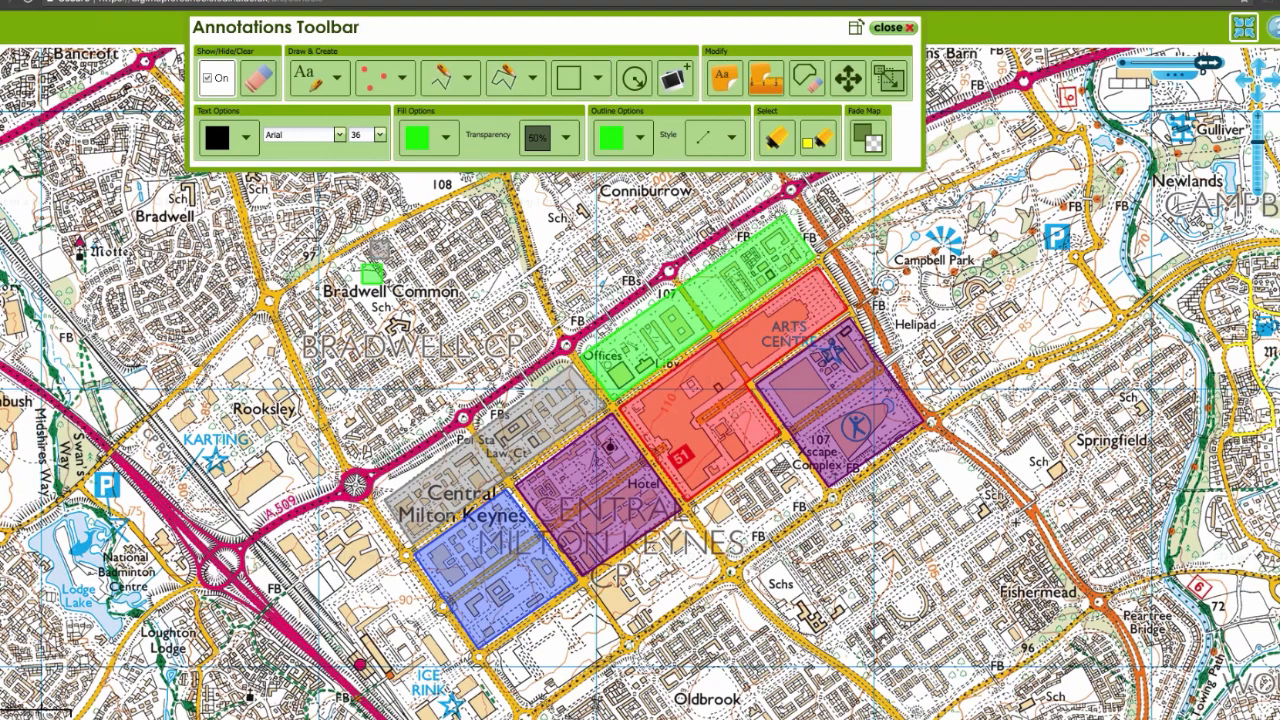
{"action": "left_click", "coordinate": [849, 86]}
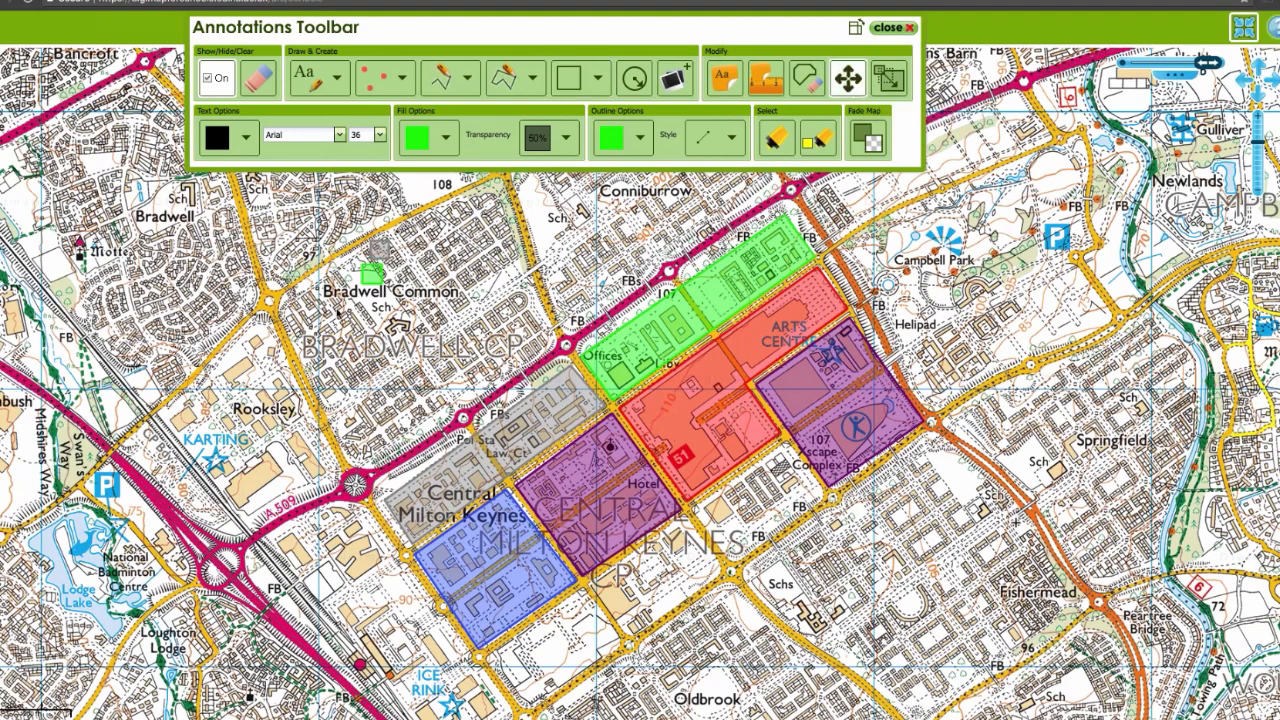
{"action": "left_click_drag", "start_coordinate": [376, 276], "coordinate": [382, 282]}
Step: Add a small square key swatch with a red fill and red outline, aligned directly below the green swatch
{"action": "left_click", "coordinate": [568, 78]}
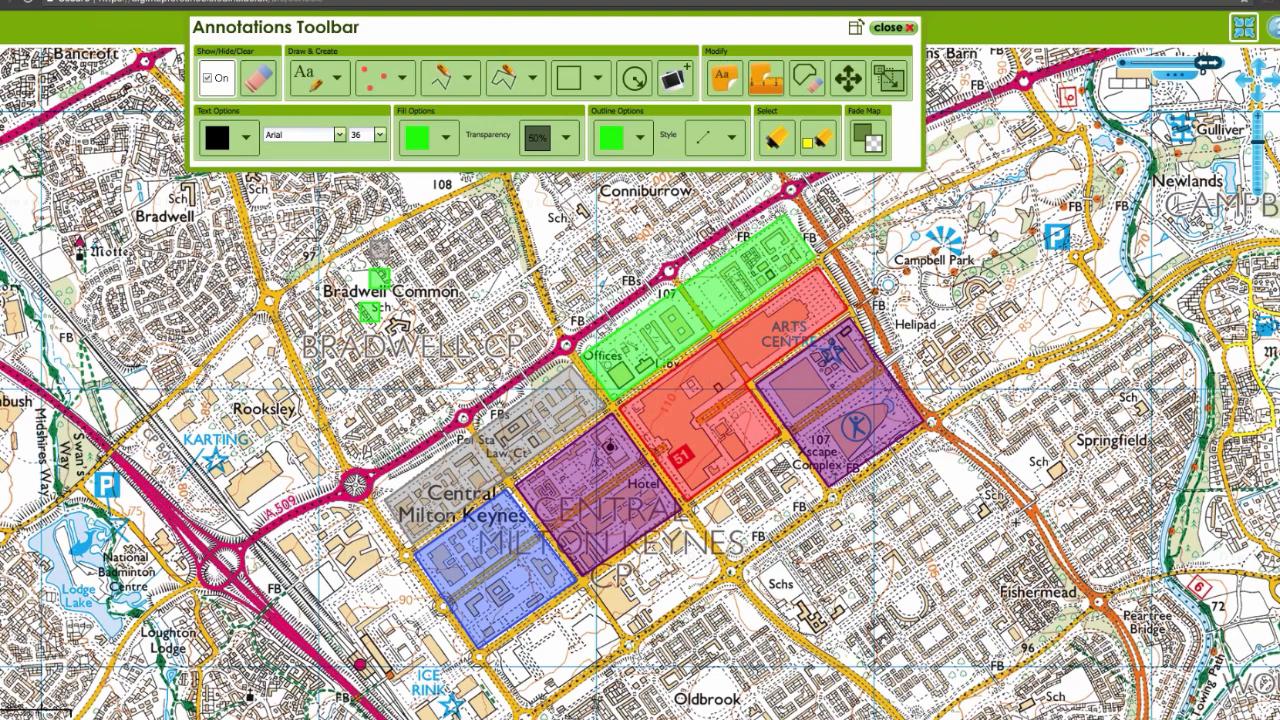
{"action": "left_click", "coordinate": [817, 138]}
{"action": "left_click", "coordinate": [368, 314]}
{"action": "left_click", "coordinate": [445, 137]}
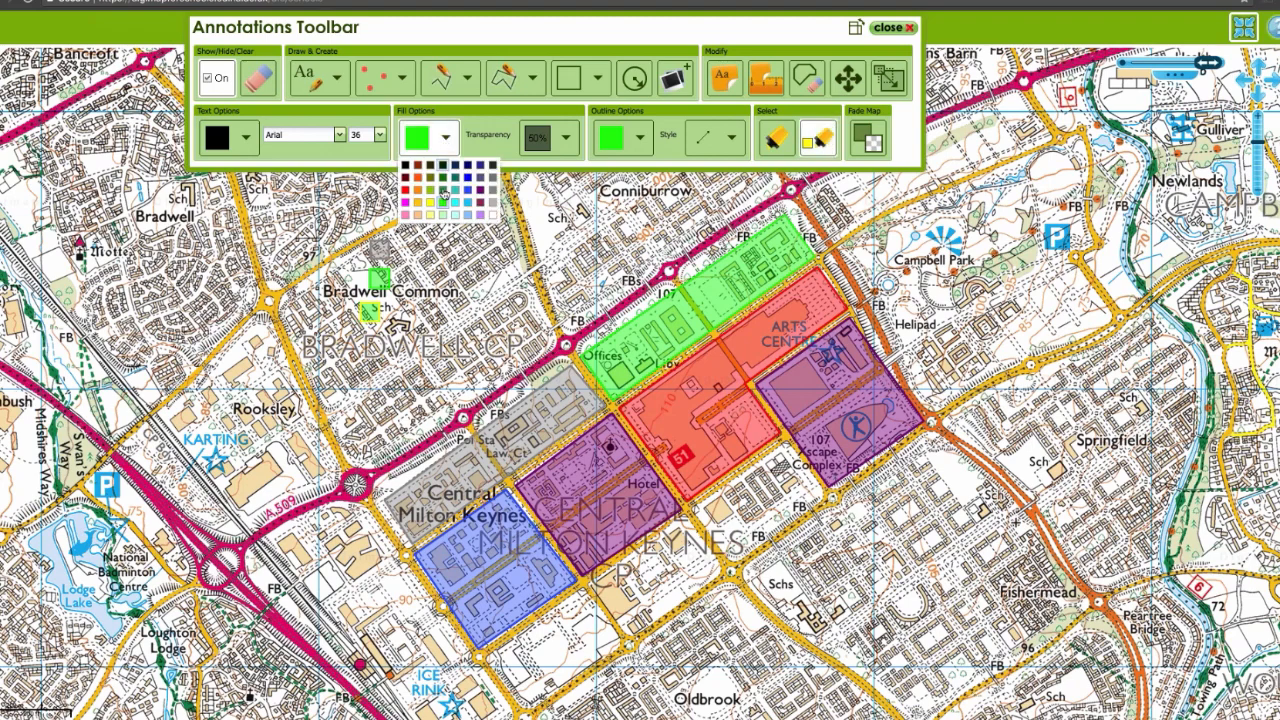
{"action": "left_click", "coordinate": [405, 194]}
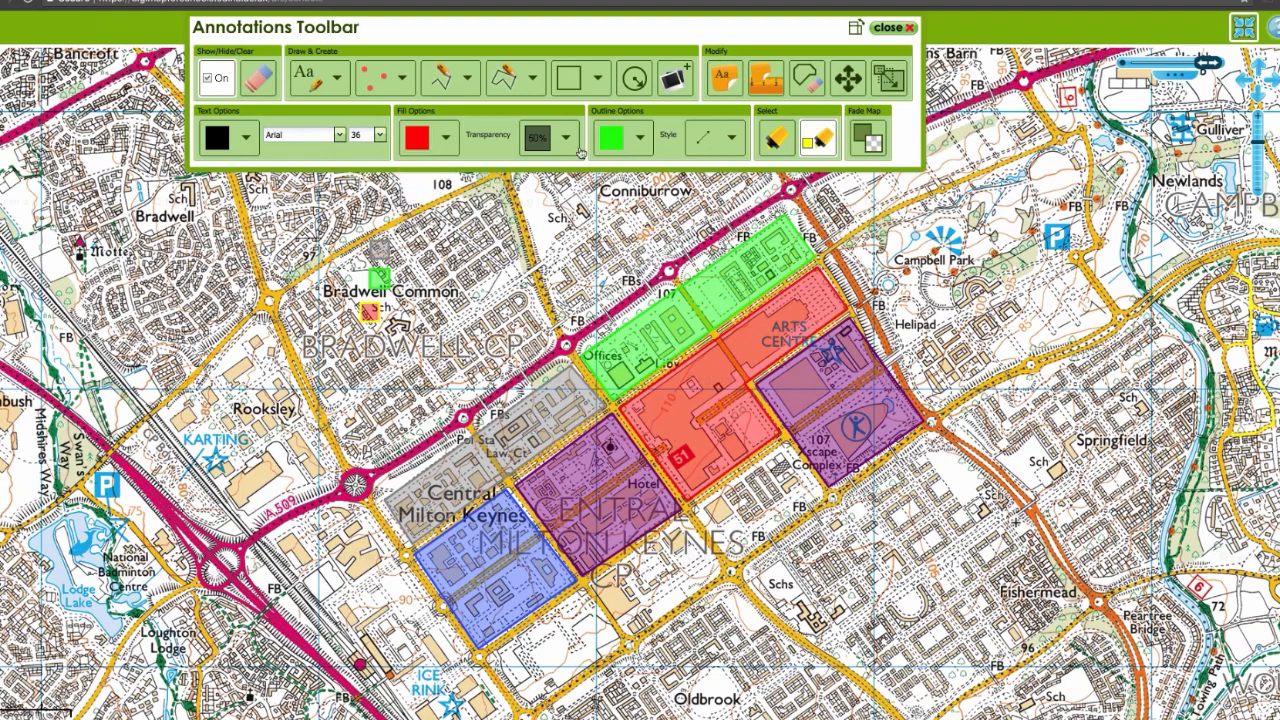
{"action": "left_click", "coordinate": [640, 142]}
{"action": "left_click", "coordinate": [601, 190]}
{"action": "left_click", "coordinate": [848, 78]}
{"action": "left_click_drag", "start_coordinate": [370, 313], "coordinate": [380, 307]}
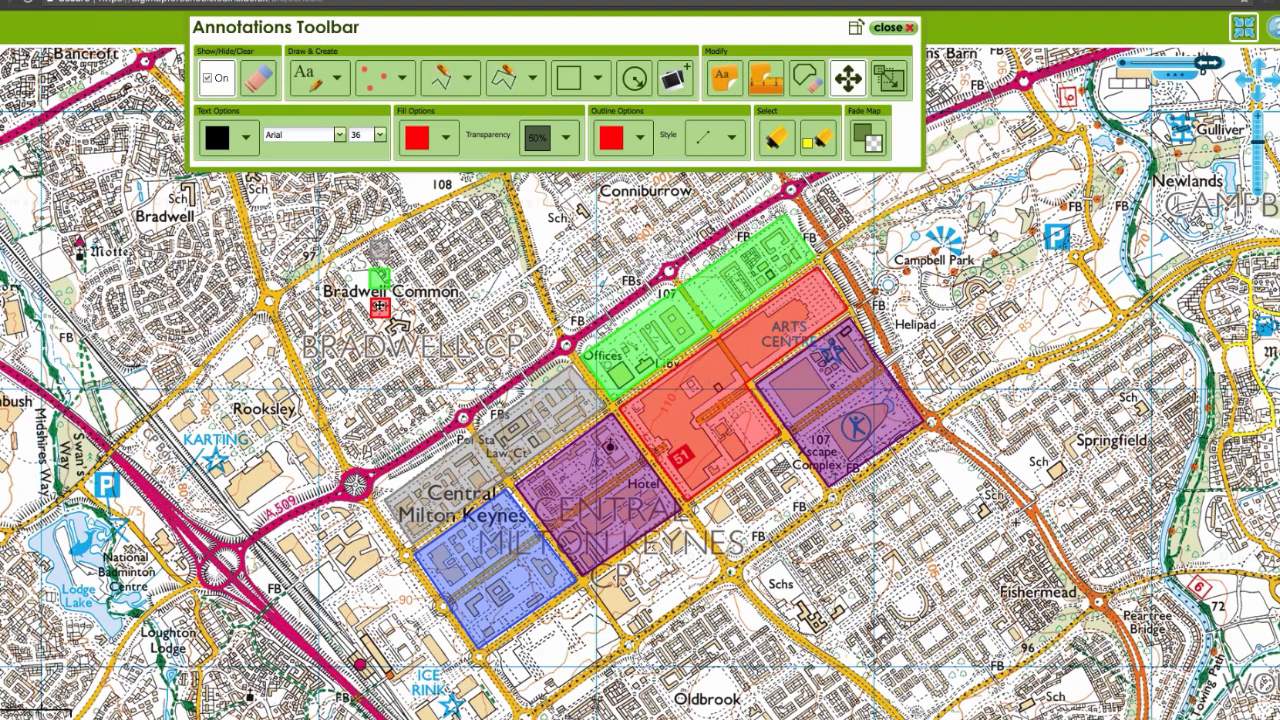
Step: Add the text label "Hotels" and position it beside the grey key swatch
{"action": "left_click", "coordinate": [306, 76]}
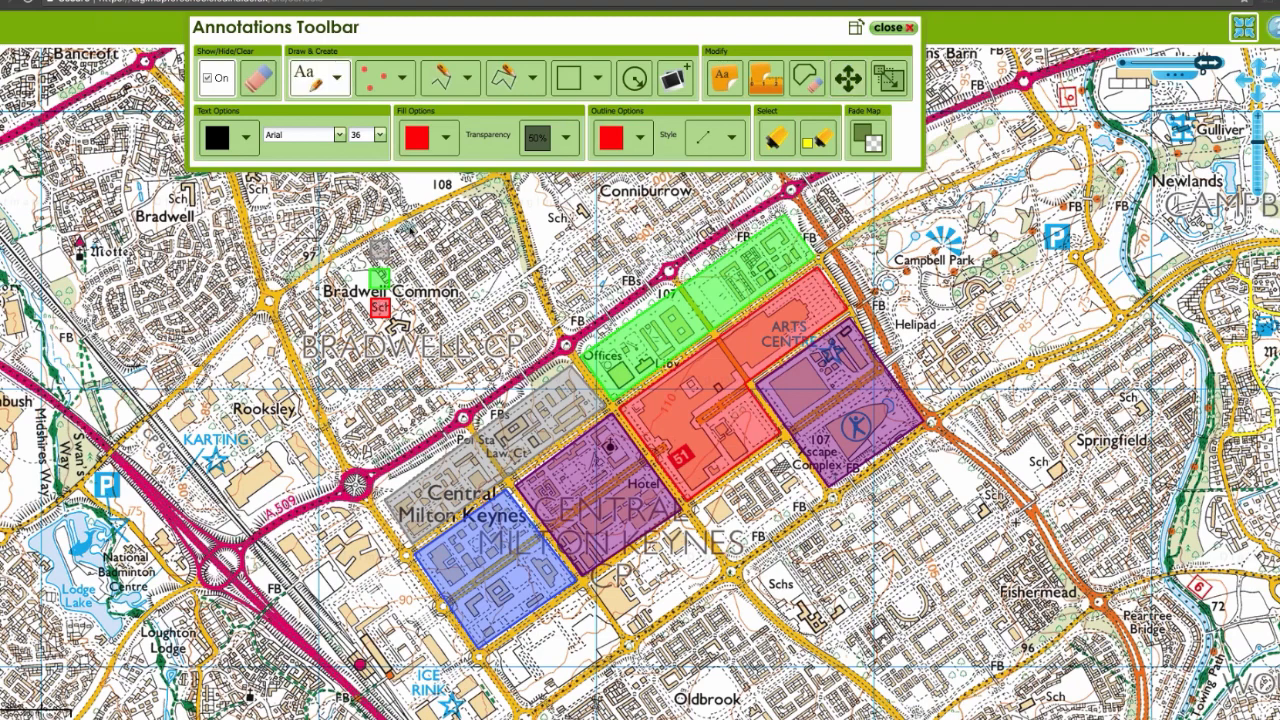
{"action": "left_click", "coordinate": [405, 246]}
{"action": "type", "text": "Hotels"}
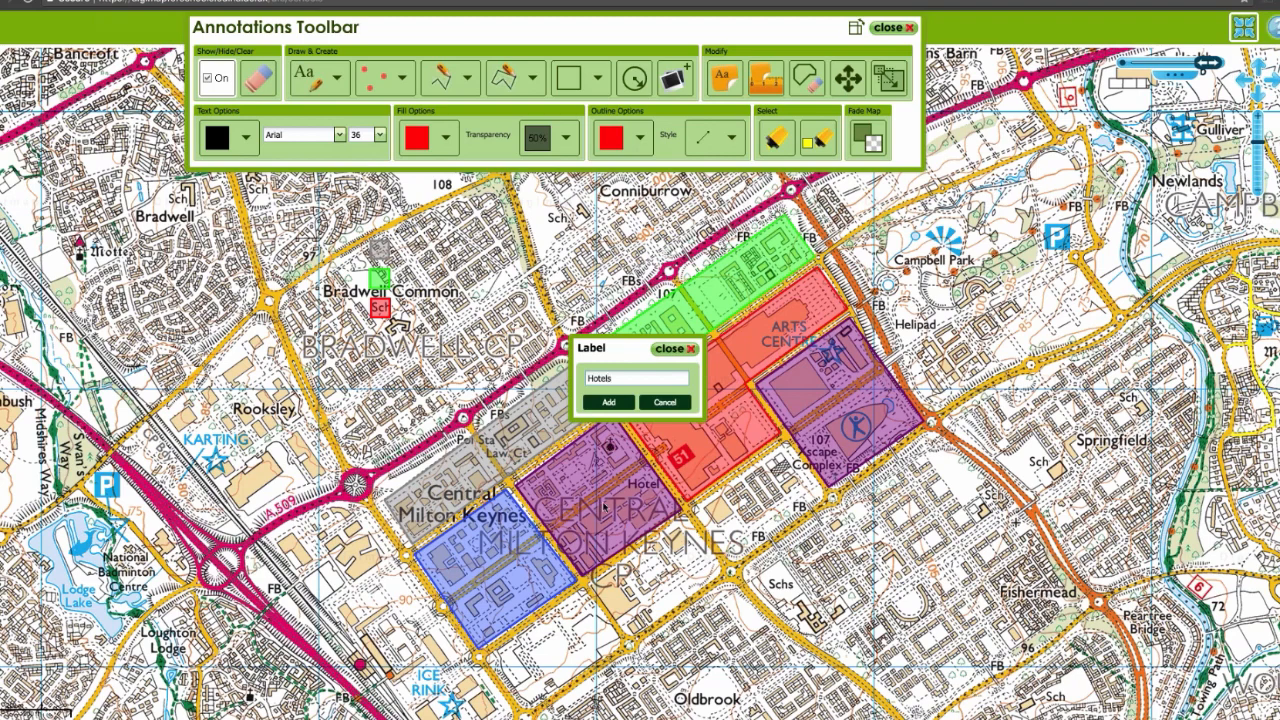
{"action": "left_click", "coordinate": [608, 401]}
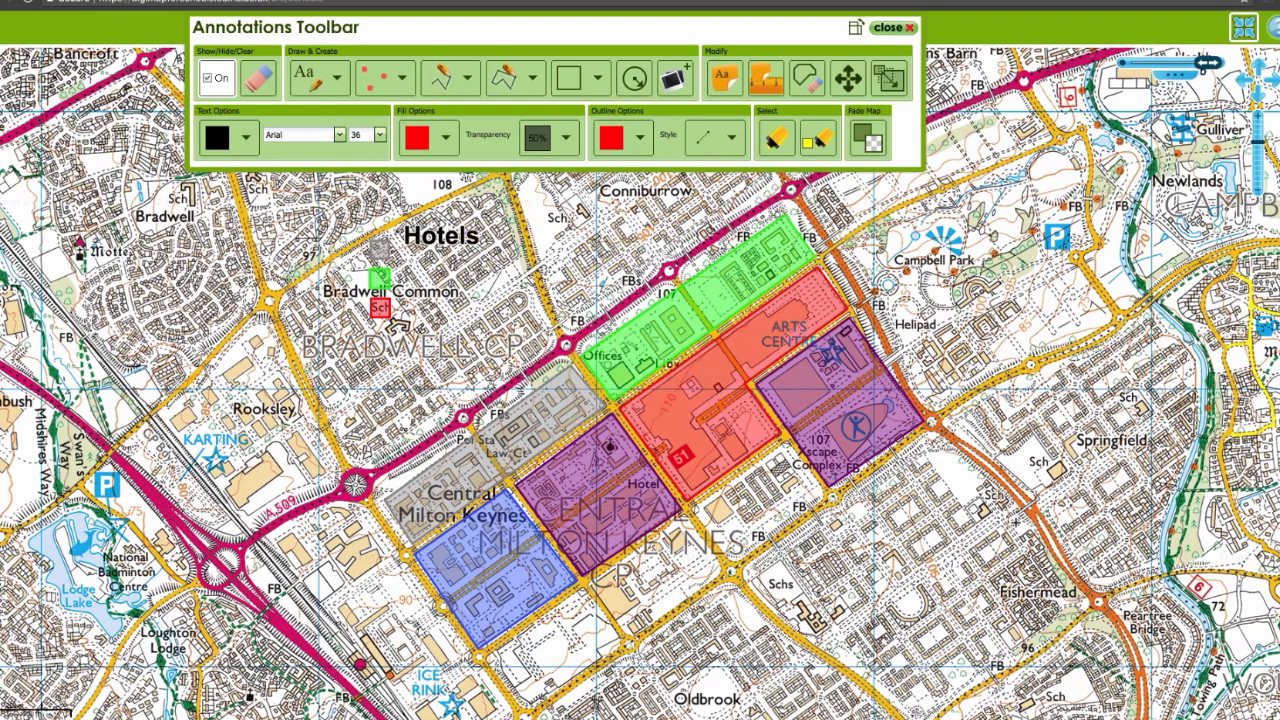
{"action": "left_click_drag", "start_coordinate": [437, 237], "coordinate": [437, 250]}
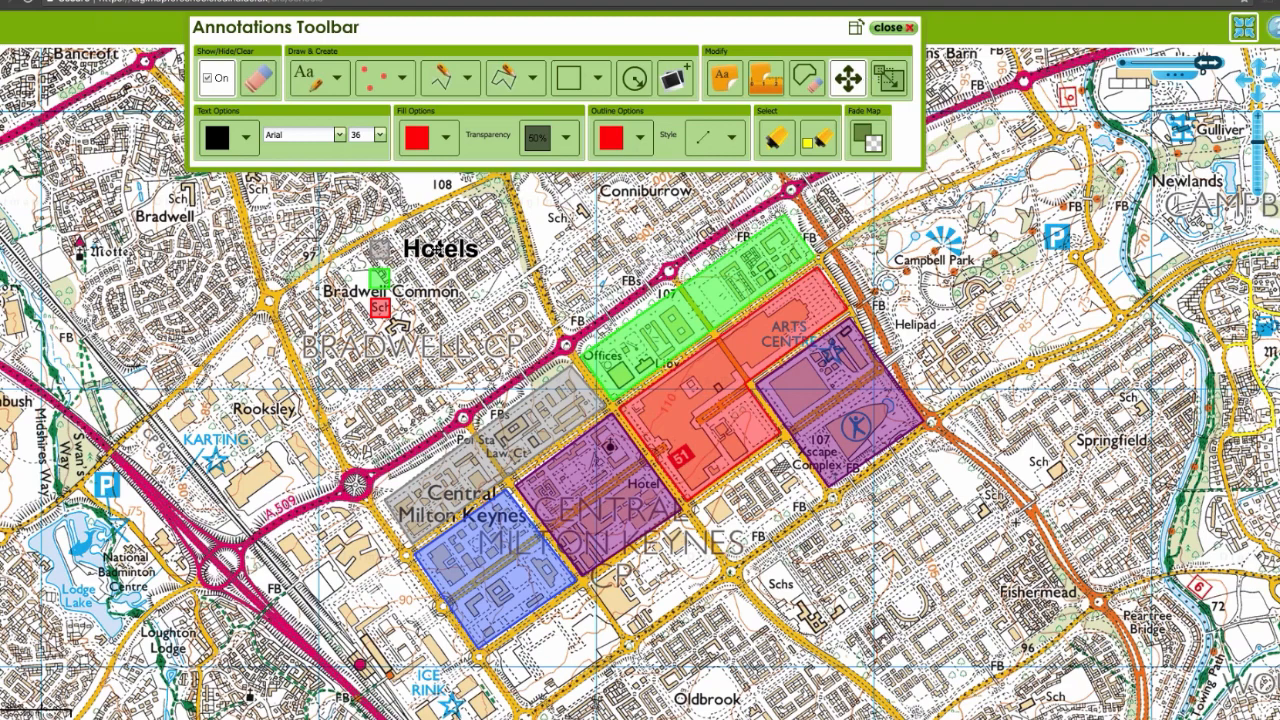
Step: Add the text label "Offices" and align it beside the green key swatch, beneath the Hotels label
{"action": "left_click", "coordinate": [312, 80]}
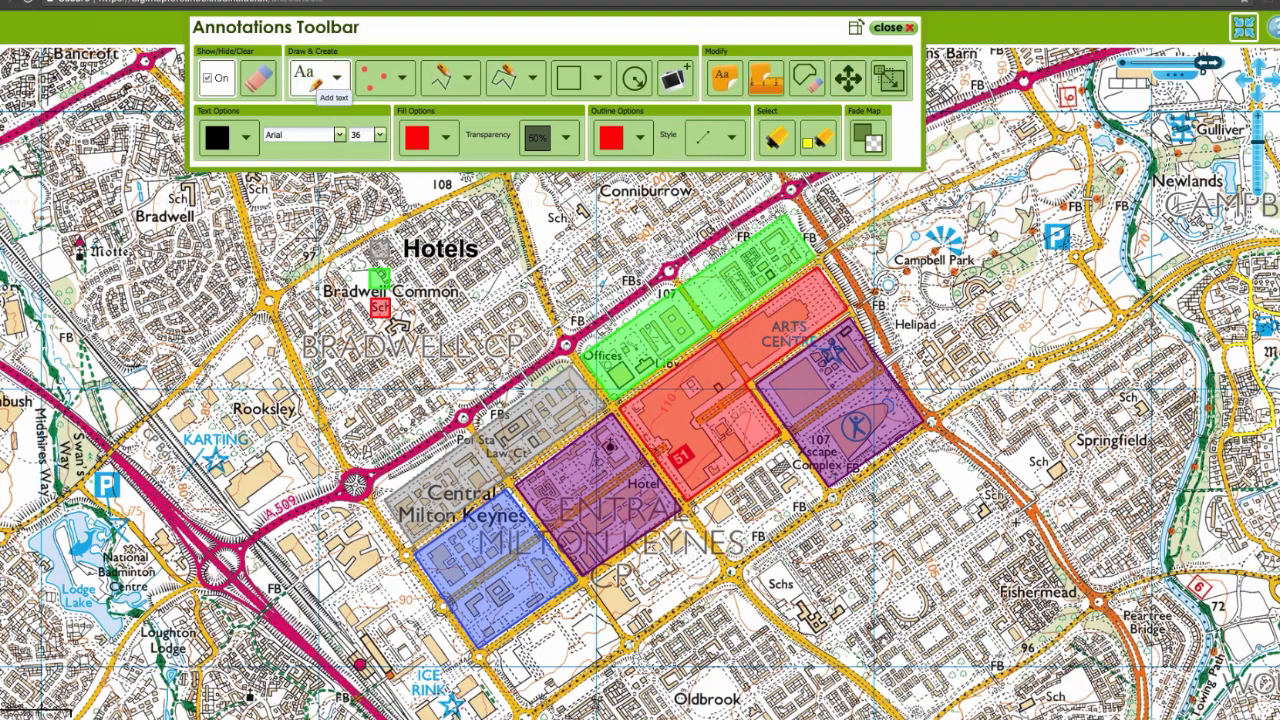
{"action": "left_click", "coordinate": [413, 280]}
{"action": "type", "text": "Offices"}
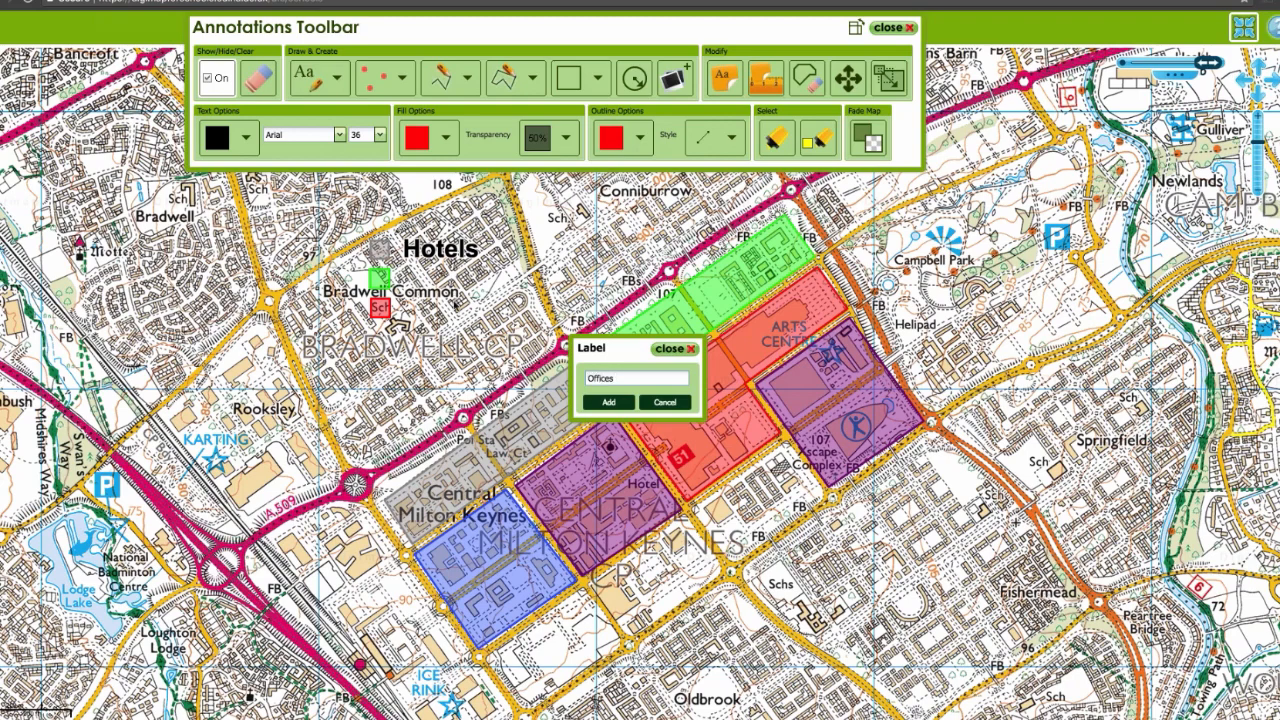
{"action": "key", "text": "Return"}
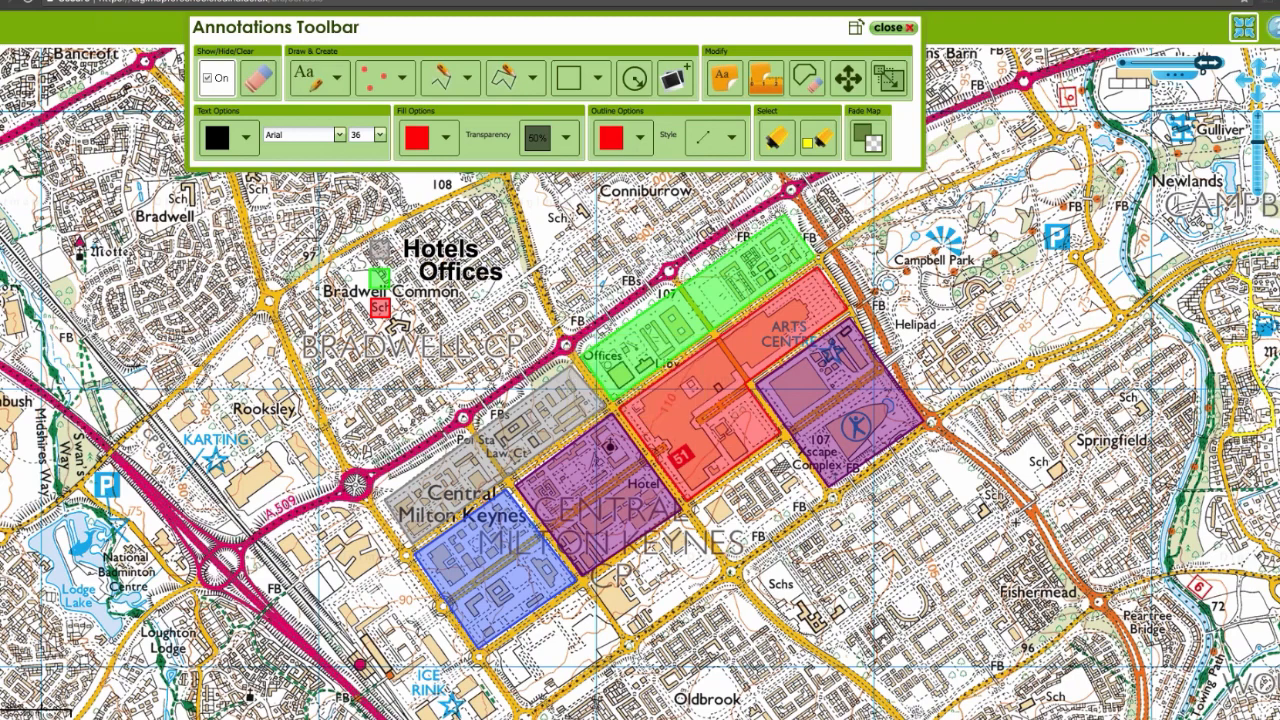
{"action": "left_click", "coordinate": [848, 78]}
{"action": "left_click_drag", "start_coordinate": [460, 272], "coordinate": [437, 282]}
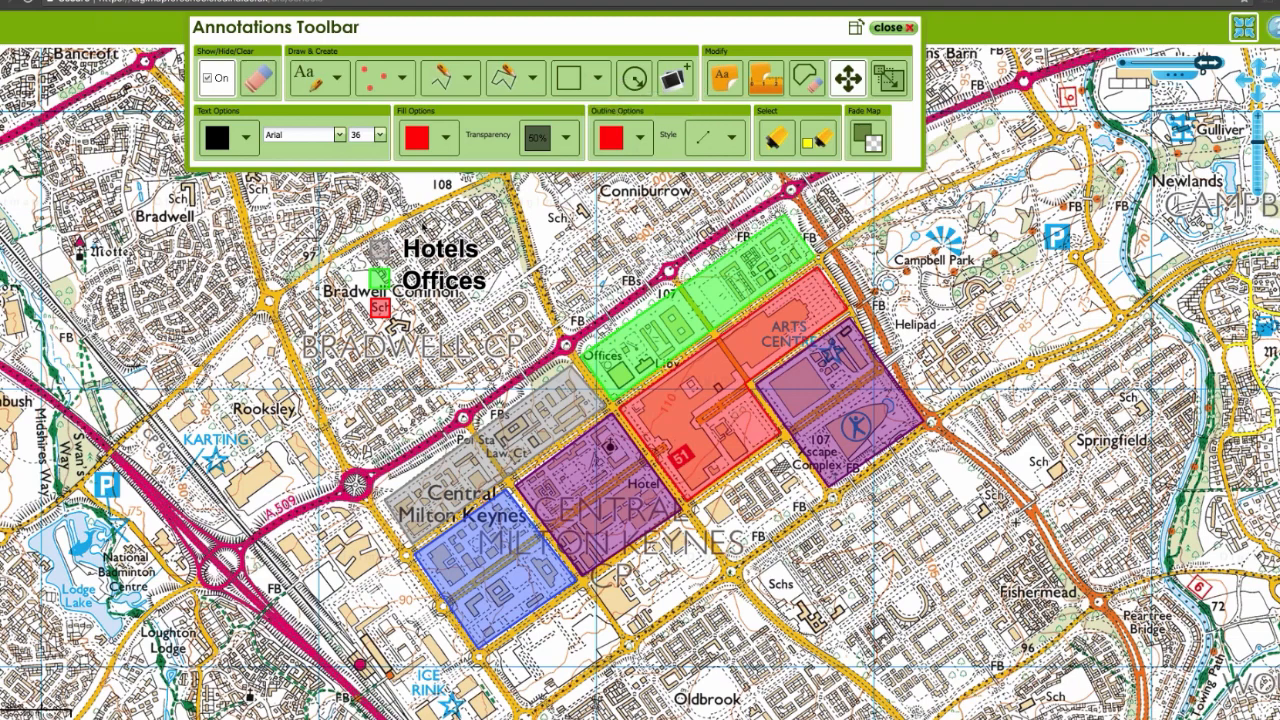
Step: Add the text label "Civic Buildings" and align it beside the red key swatch, beneath the Offices label
{"action": "left_click", "coordinate": [306, 82]}
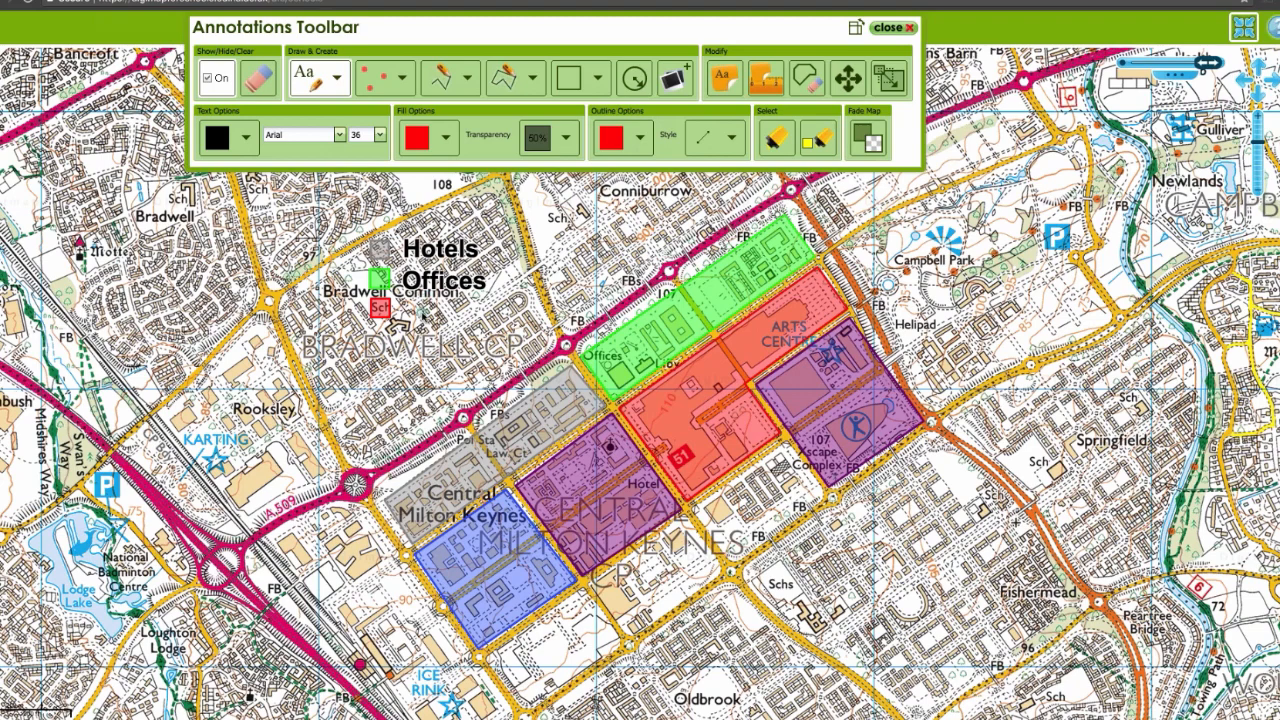
{"action": "left_click", "coordinate": [423, 316]}
{"action": "type", "text": "Civic Buildings"}
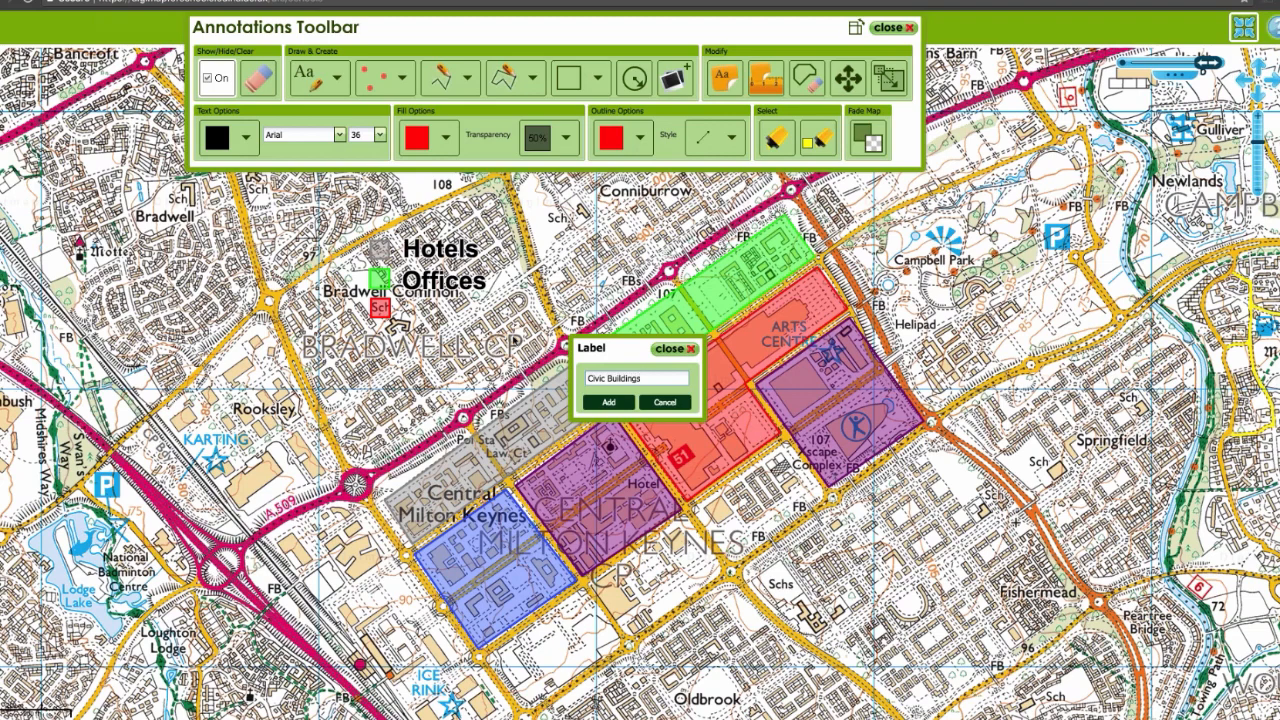
{"action": "left_click", "coordinate": [598, 402]}
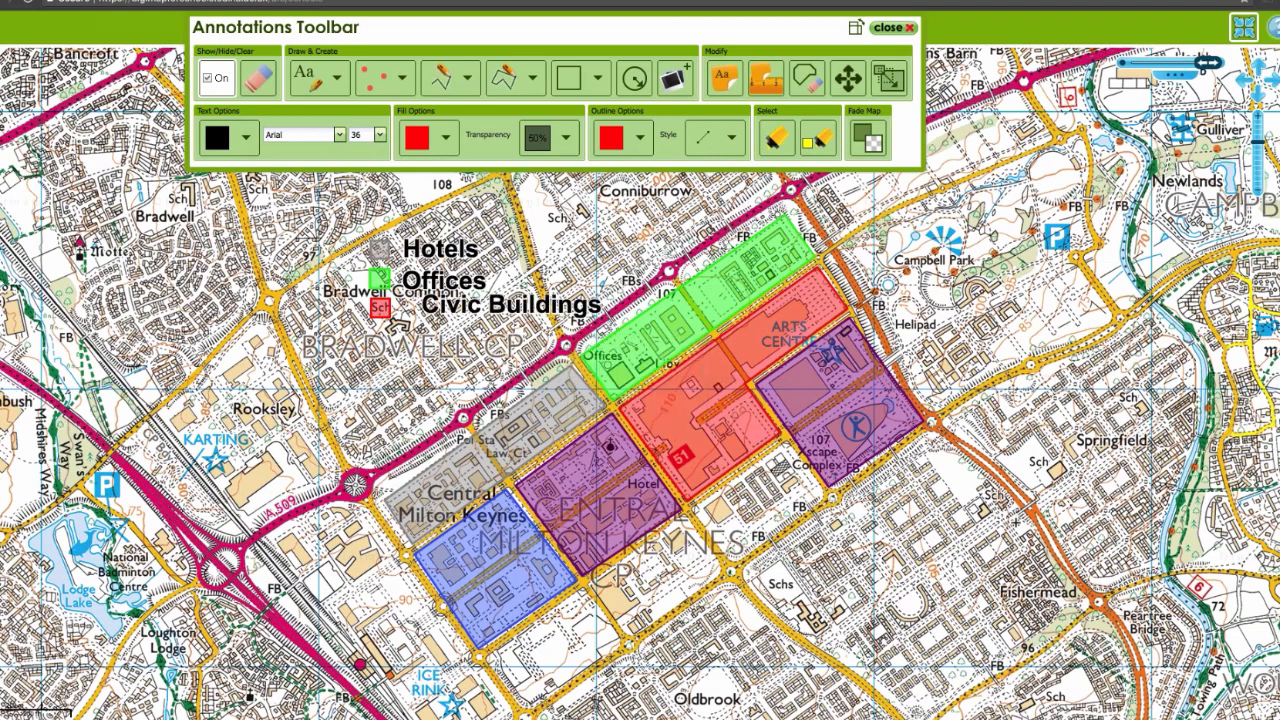
{"action": "left_click", "coordinate": [848, 78]}
{"action": "left_click_drag", "start_coordinate": [507, 306], "coordinate": [490, 309]}
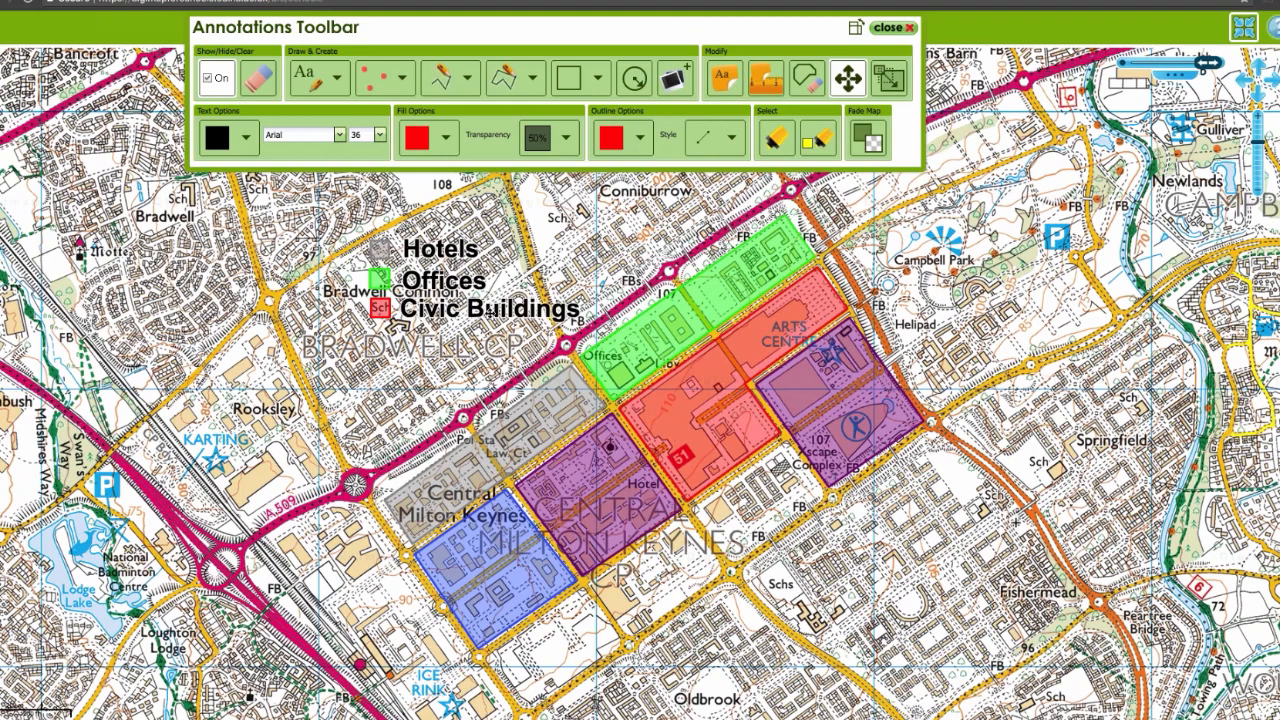
Step: Select the Hotels label in the key and set its font size to 24
{"action": "left_click", "coordinate": [814, 142]}
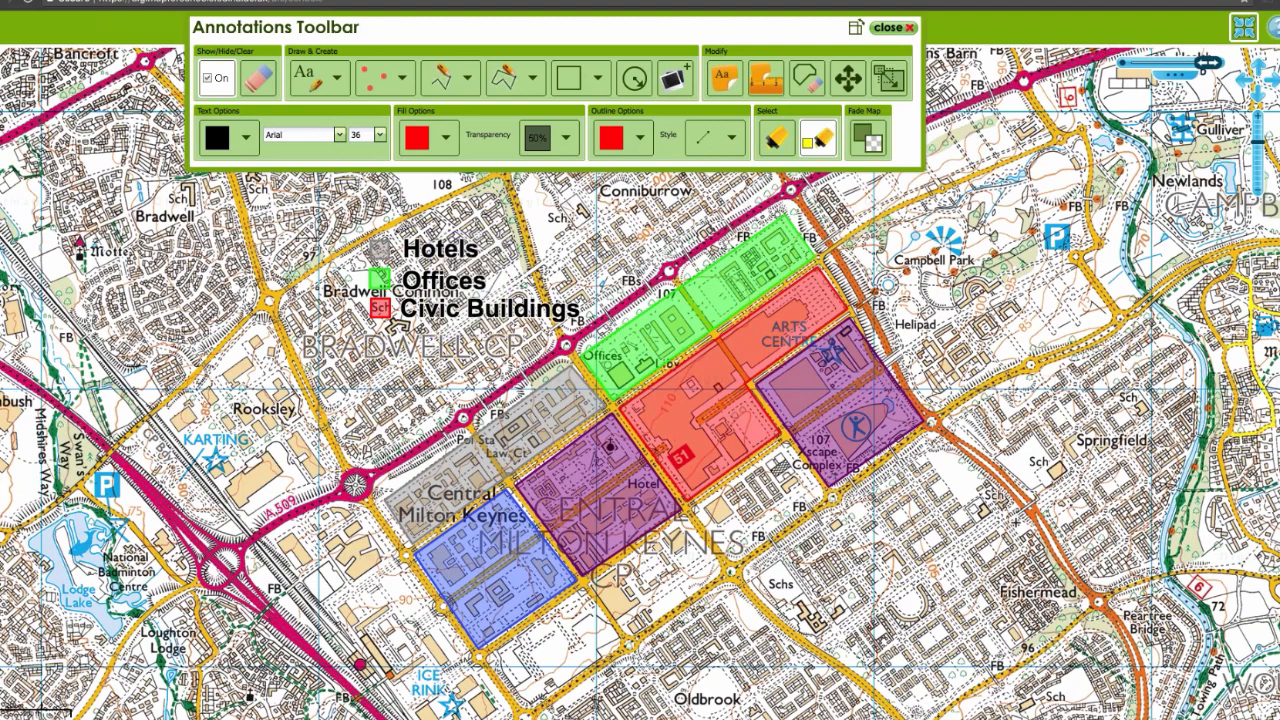
{"action": "left_click", "coordinate": [490, 252]}
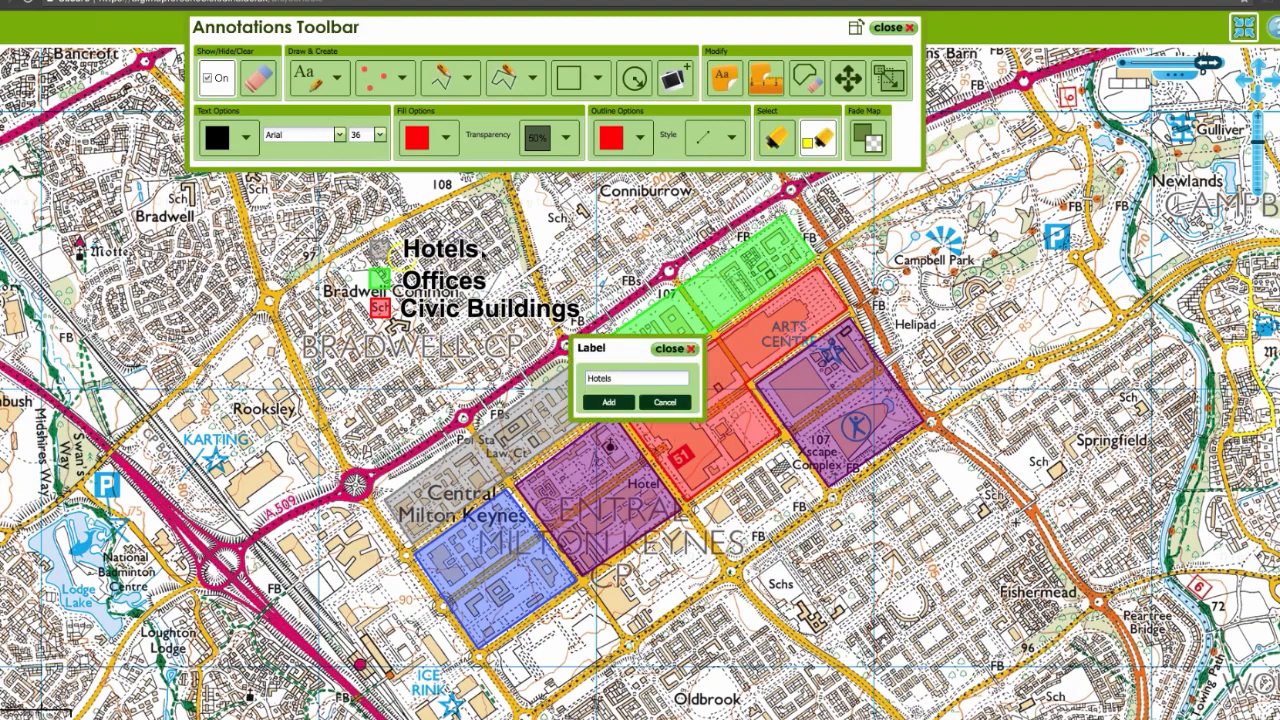
{"action": "left_click", "coordinate": [380, 134]}
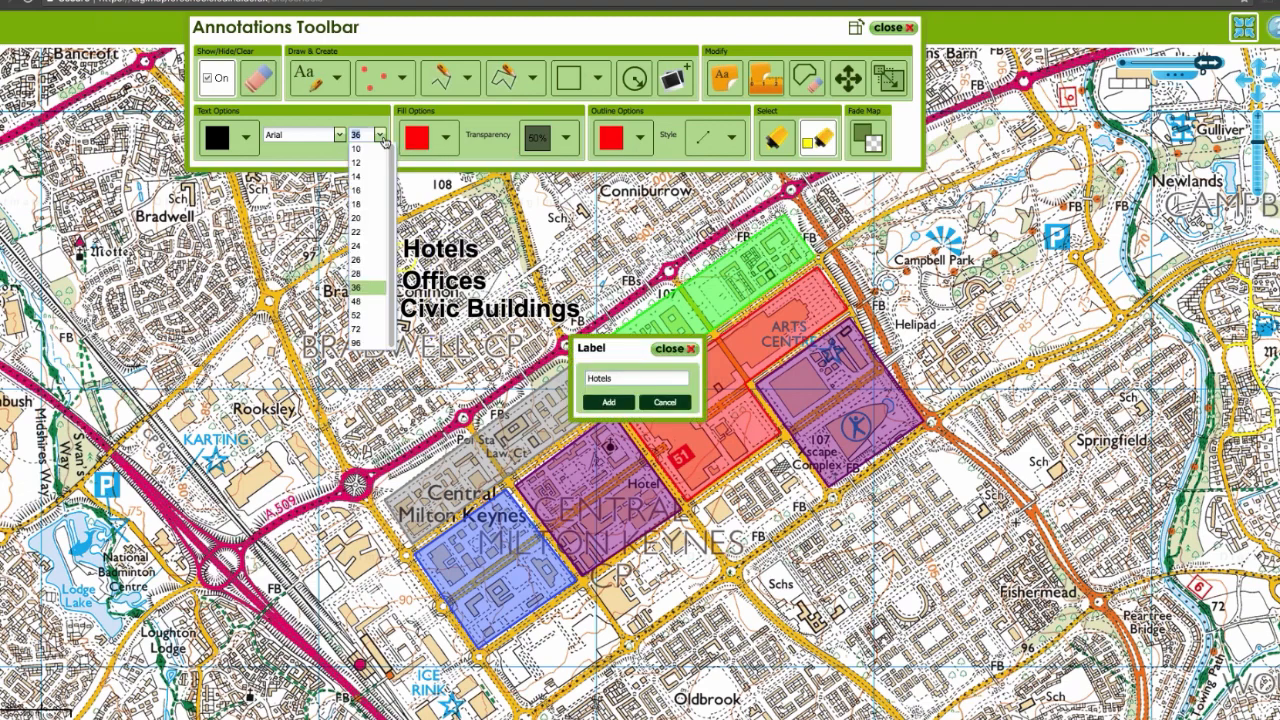
{"action": "left_click", "coordinate": [372, 247]}
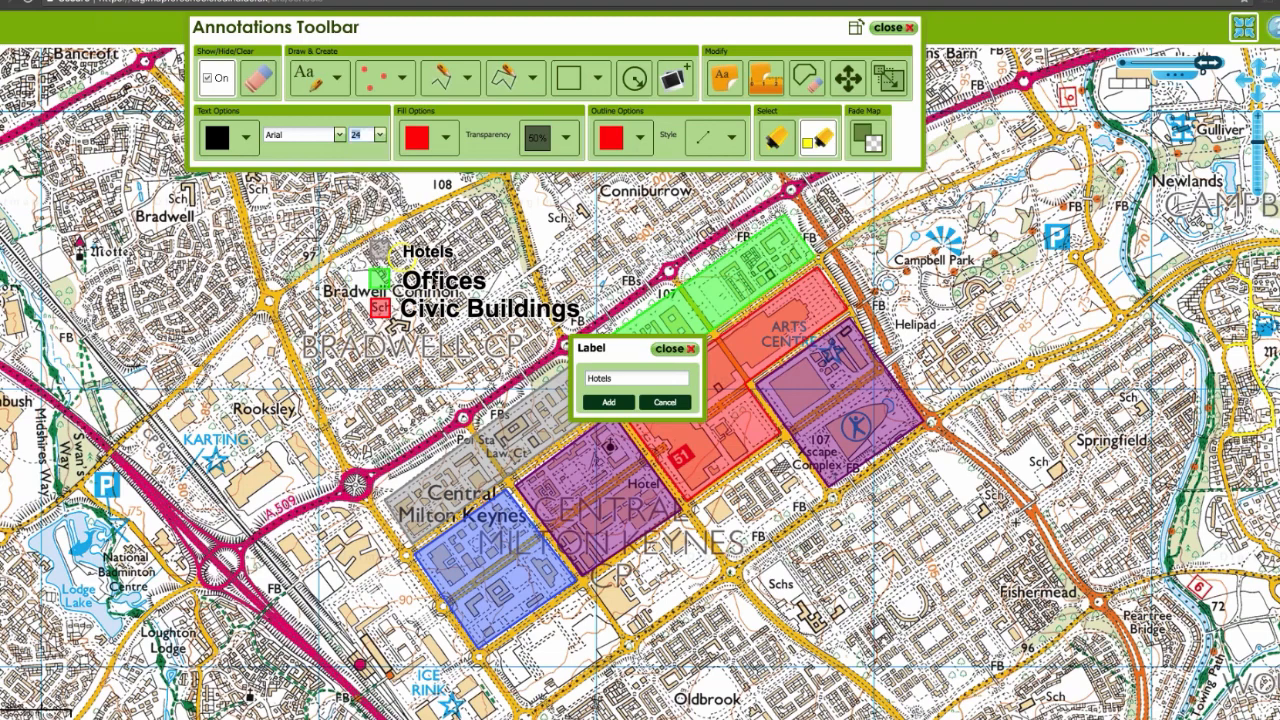
Step: Try to apply font size 24 to the Offices label in the key
{"action": "left_click", "coordinate": [447, 292]}
{"action": "left_click", "coordinate": [451, 317]}
{"action": "left_click", "coordinate": [778, 140]}
{"action": "left_click", "coordinate": [442, 290]}
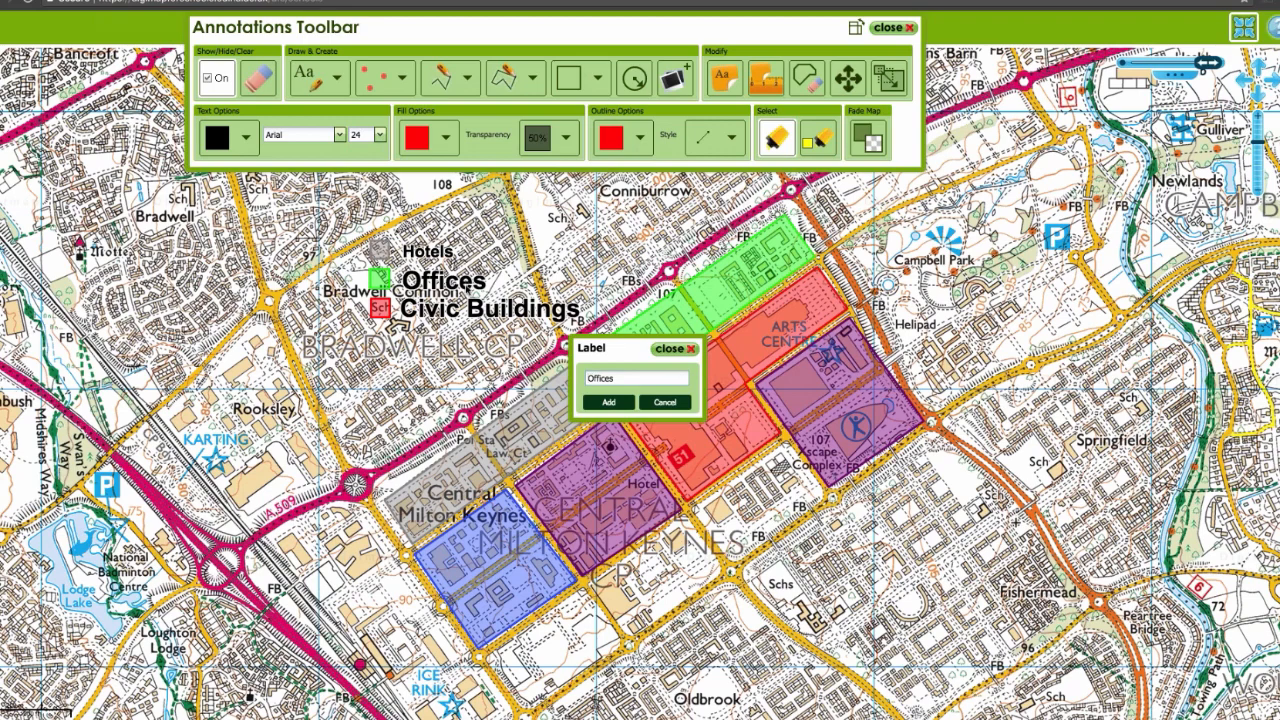
{"action": "left_click", "coordinate": [452, 318]}
{"action": "left_click", "coordinate": [612, 402]}
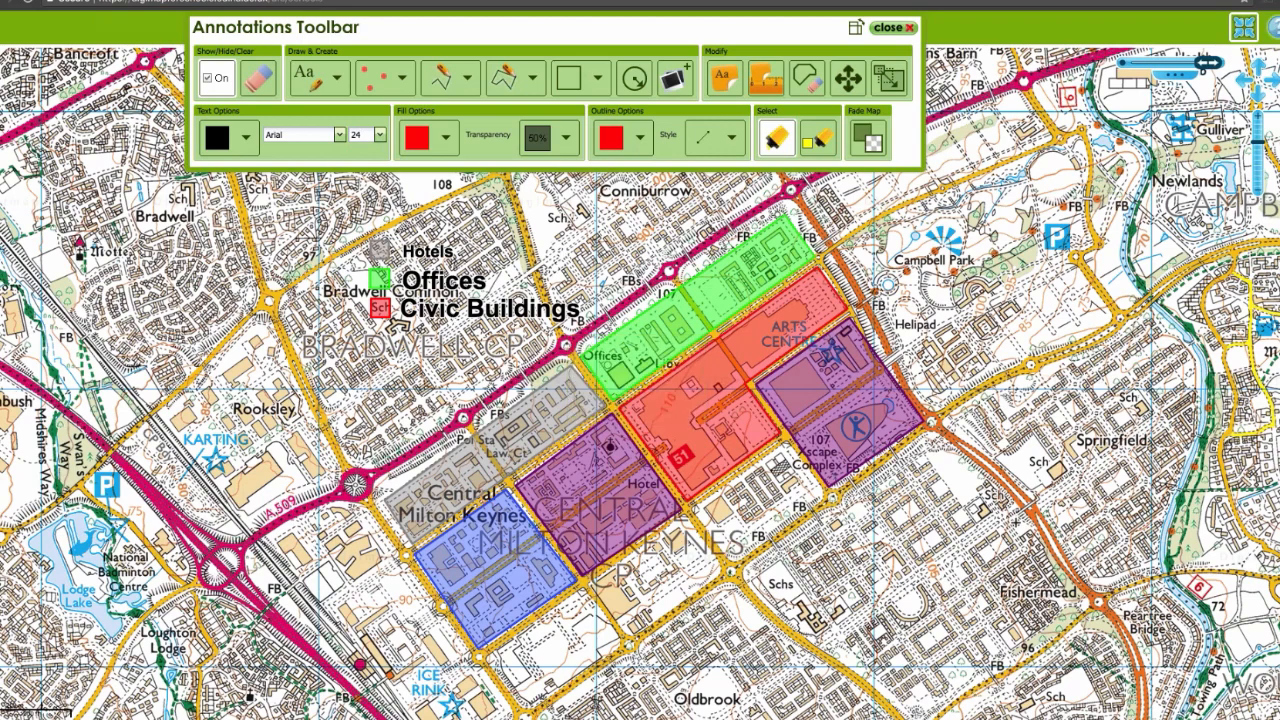
Step: Try to set the Civic Buildings label's font size to 24
{"action": "left_click", "coordinate": [392, 313]}
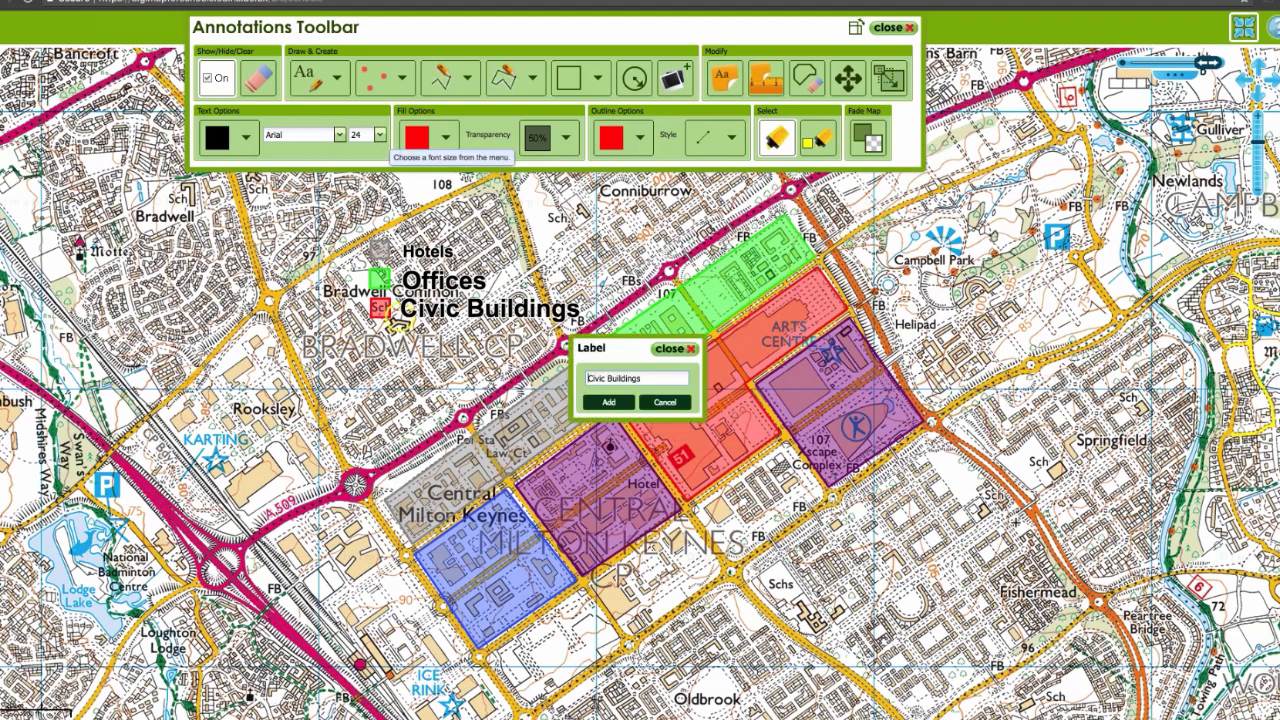
{"action": "left_click", "coordinate": [380, 135]}
{"action": "left_click", "coordinate": [376, 249]}
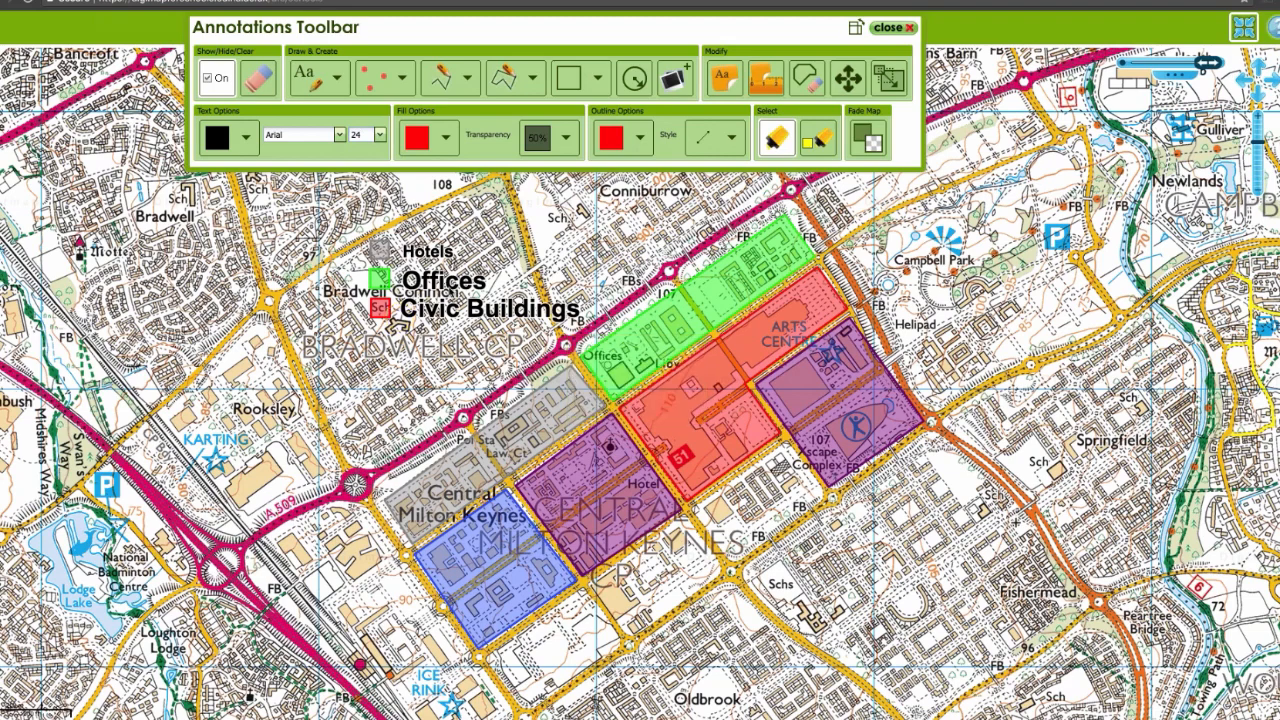
Step: Switch the Offices key label's font size to 22 and back to 24
{"action": "left_click", "coordinate": [452, 291]}
{"action": "left_click", "coordinate": [380, 135]}
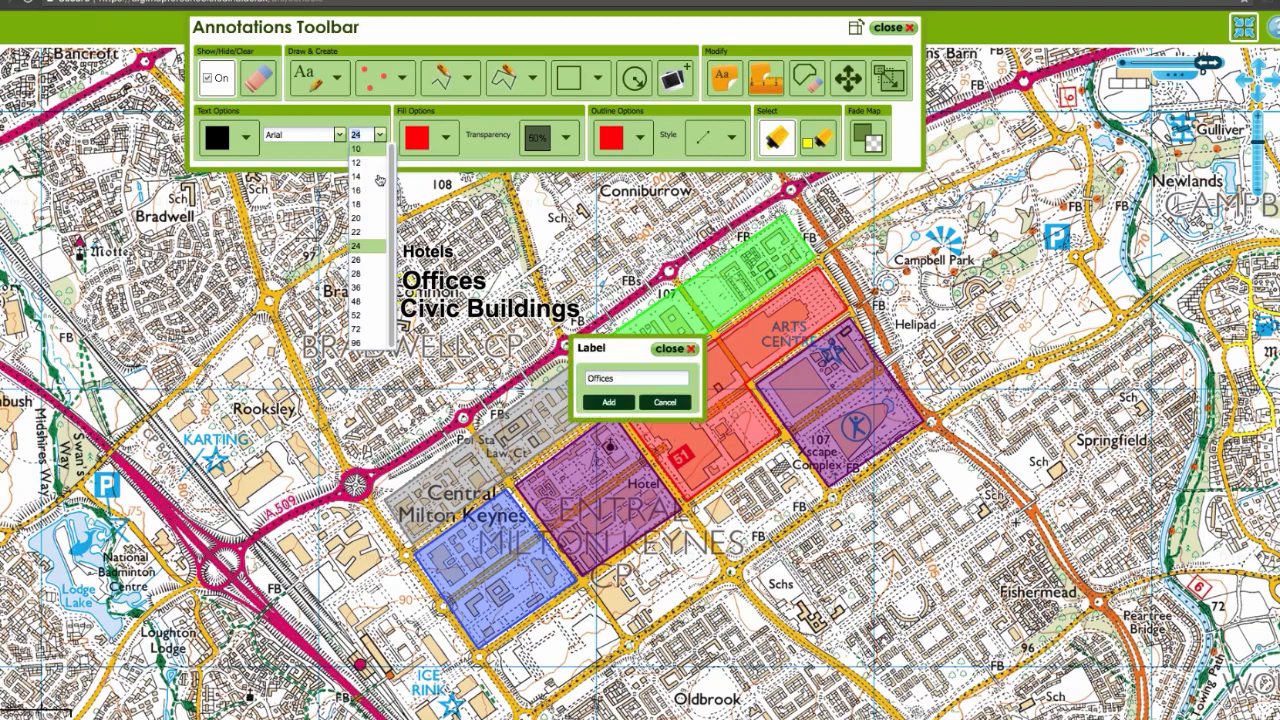
{"action": "left_click", "coordinate": [378, 233]}
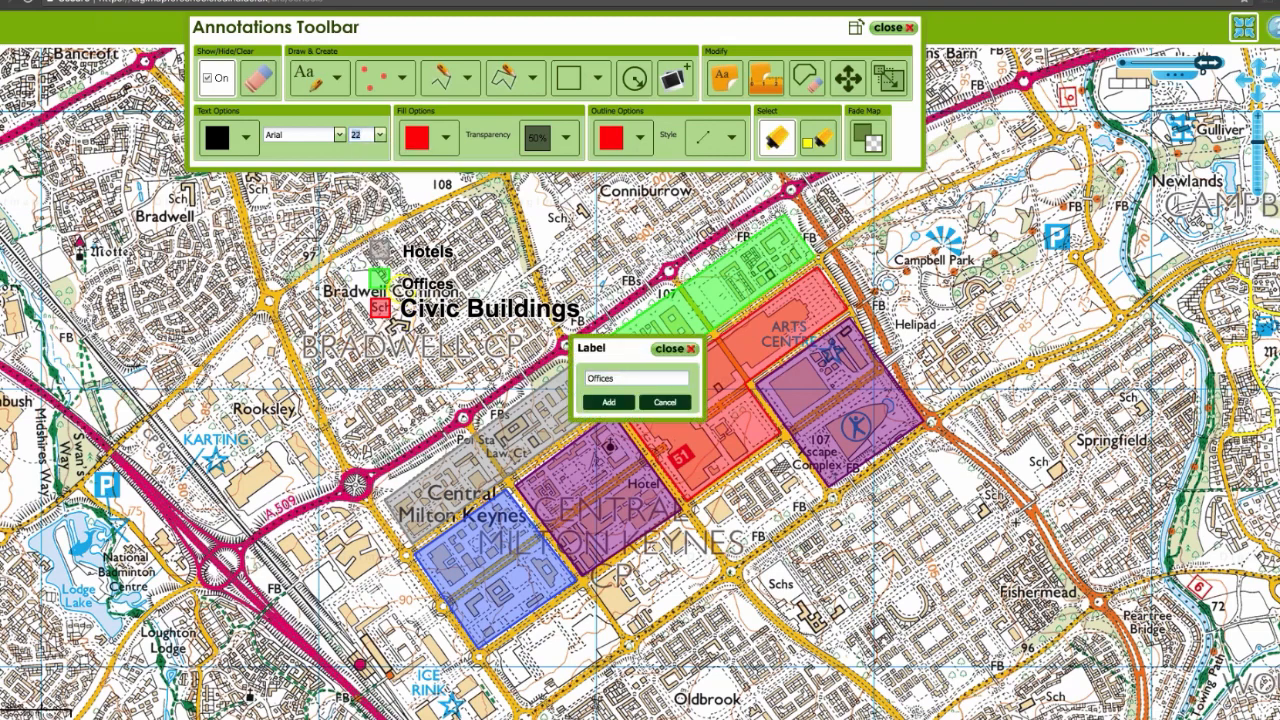
{"action": "left_click", "coordinate": [380, 135]}
{"action": "left_click", "coordinate": [378, 246]}
Step: Switch the Civic Buildings key label's font size to 22 and back to 24
{"action": "left_click", "coordinate": [541, 315]}
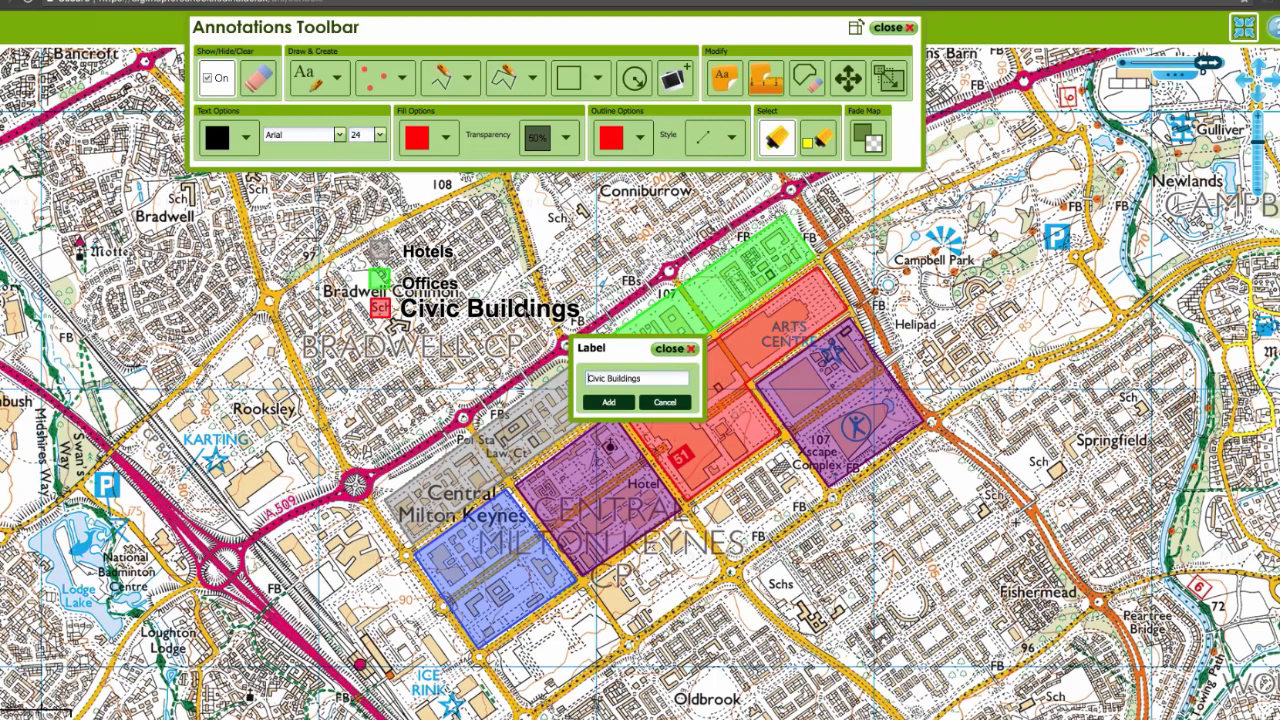
{"action": "left_click", "coordinate": [380, 135]}
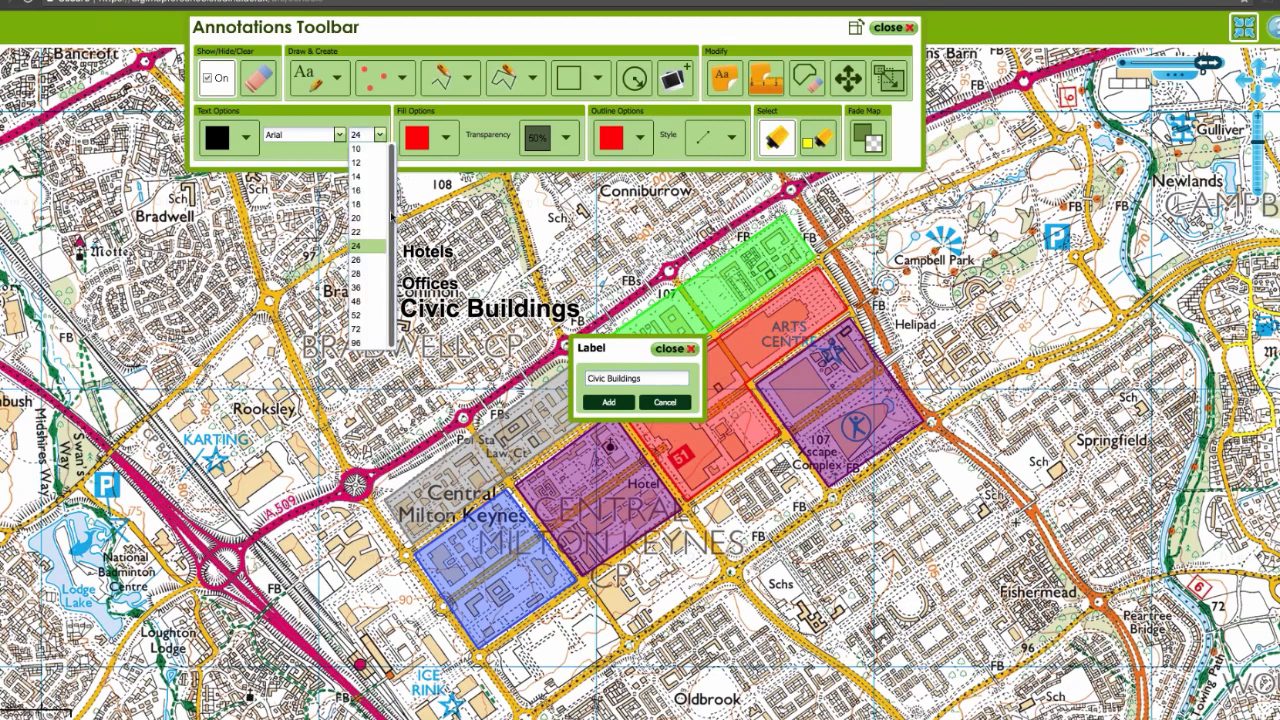
{"action": "left_click", "coordinate": [378, 235]}
{"action": "key", "text": "Return"}
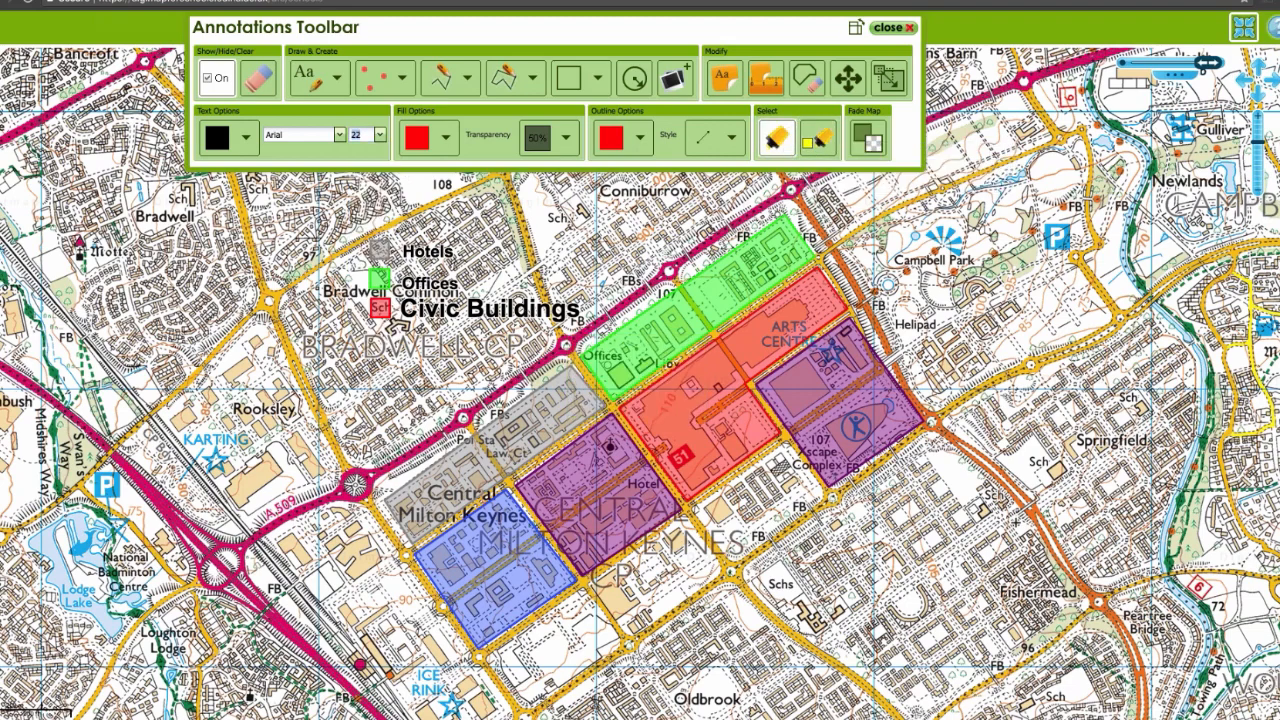
{"action": "left_click", "coordinate": [558, 309]}
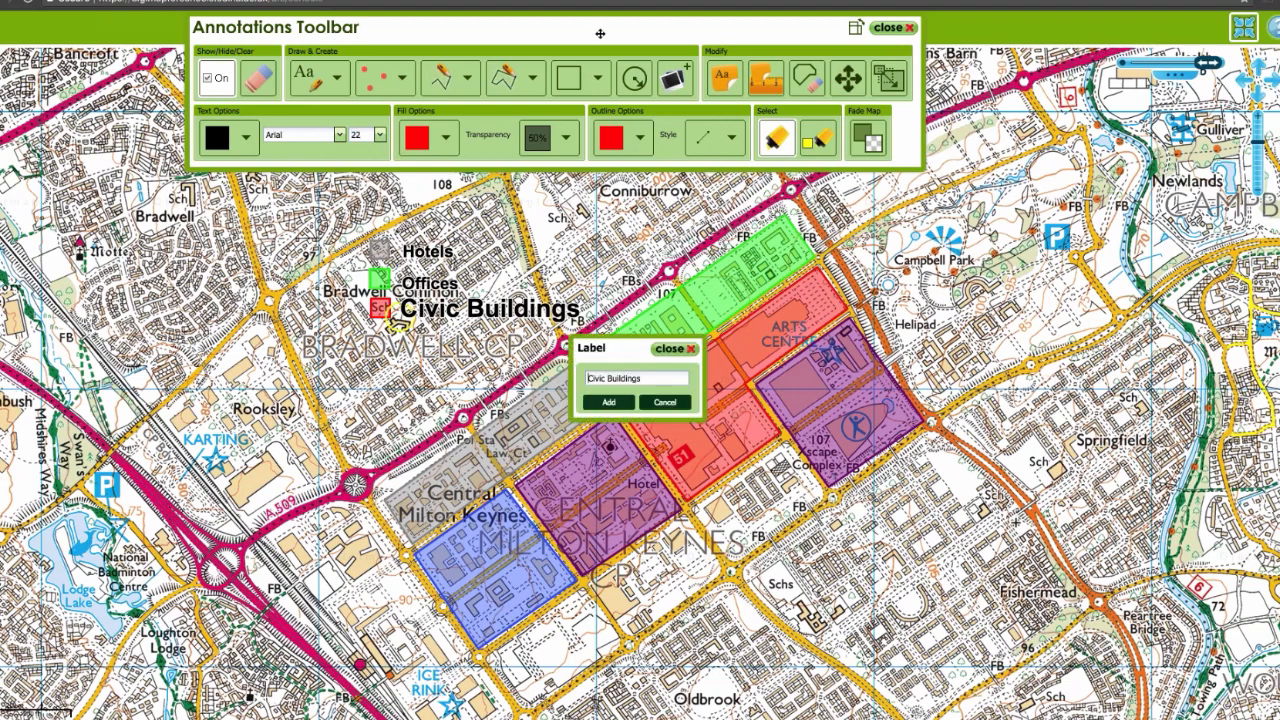
{"action": "left_click", "coordinate": [379, 135]}
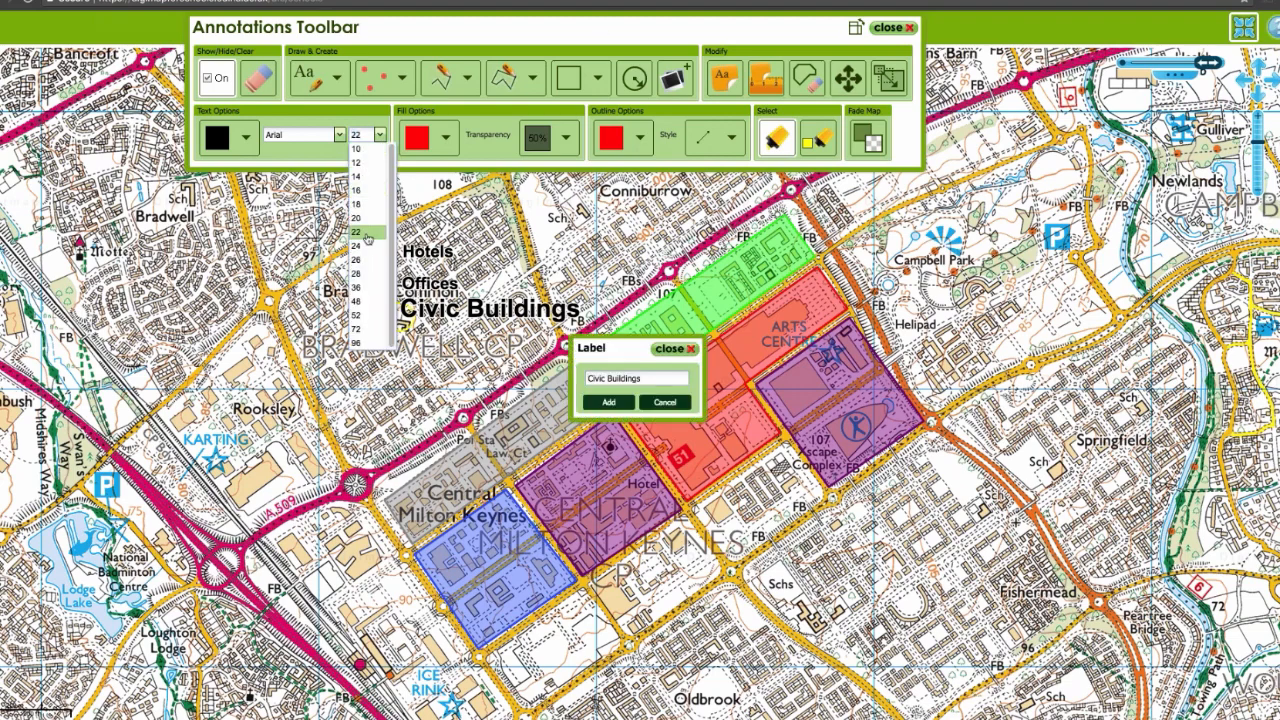
{"action": "left_click", "coordinate": [362, 246]}
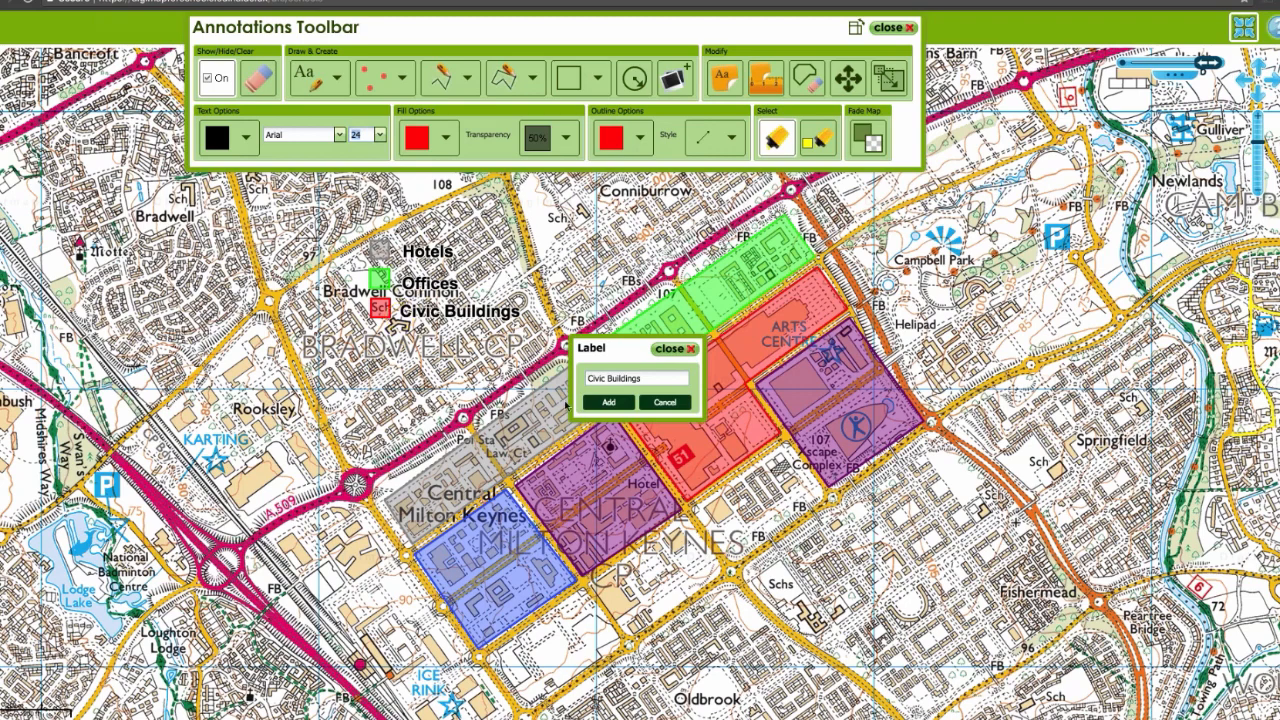
Step: Draw a rectangle over the Bradwell area west of the key and fill it white
{"action": "left_click", "coordinate": [568, 78]}
{"action": "left_click_drag", "start_coordinate": [168, 204], "coordinate": [312, 345]}
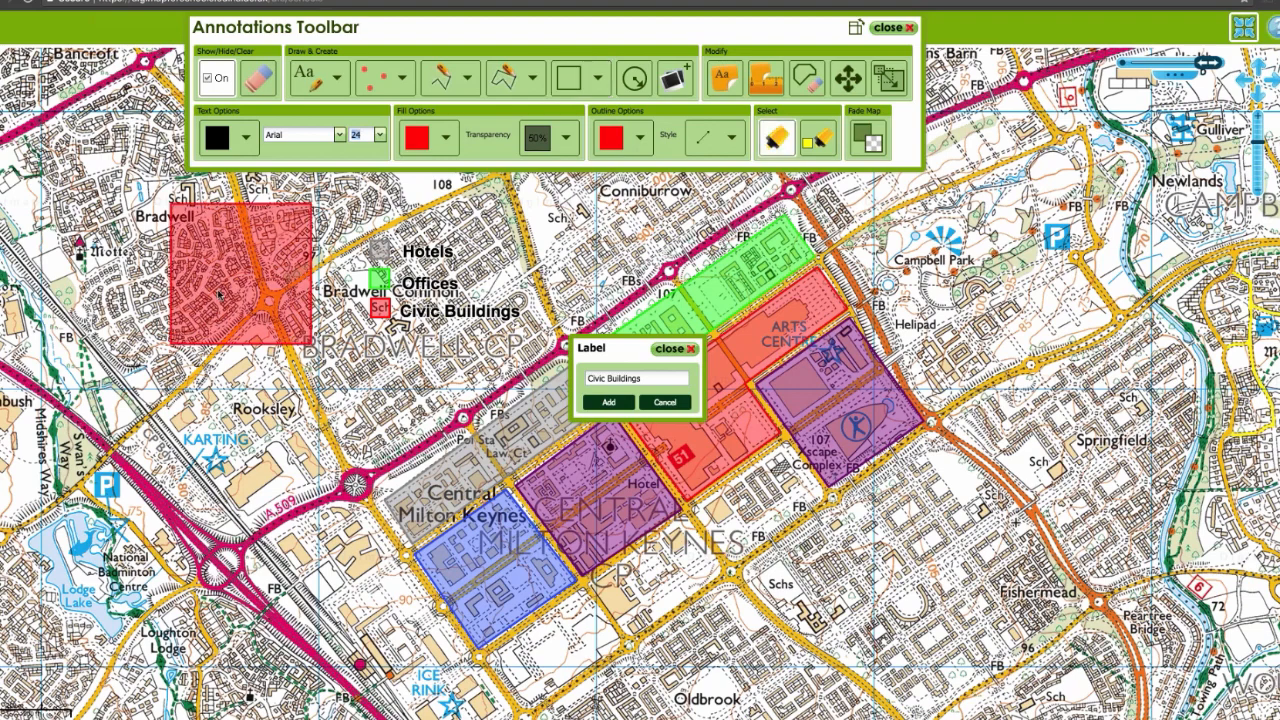
{"action": "left_click", "coordinate": [222, 294]}
{"action": "left_click", "coordinate": [445, 137]}
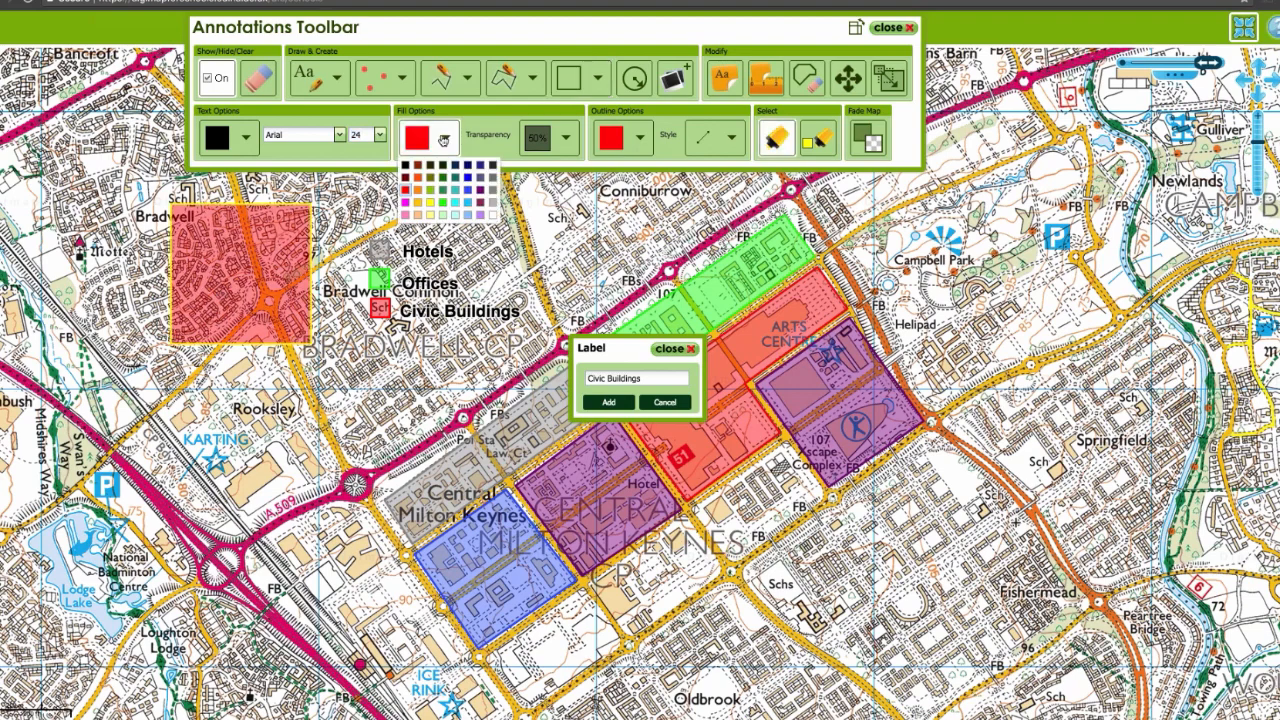
{"action": "left_click", "coordinate": [490, 222]}
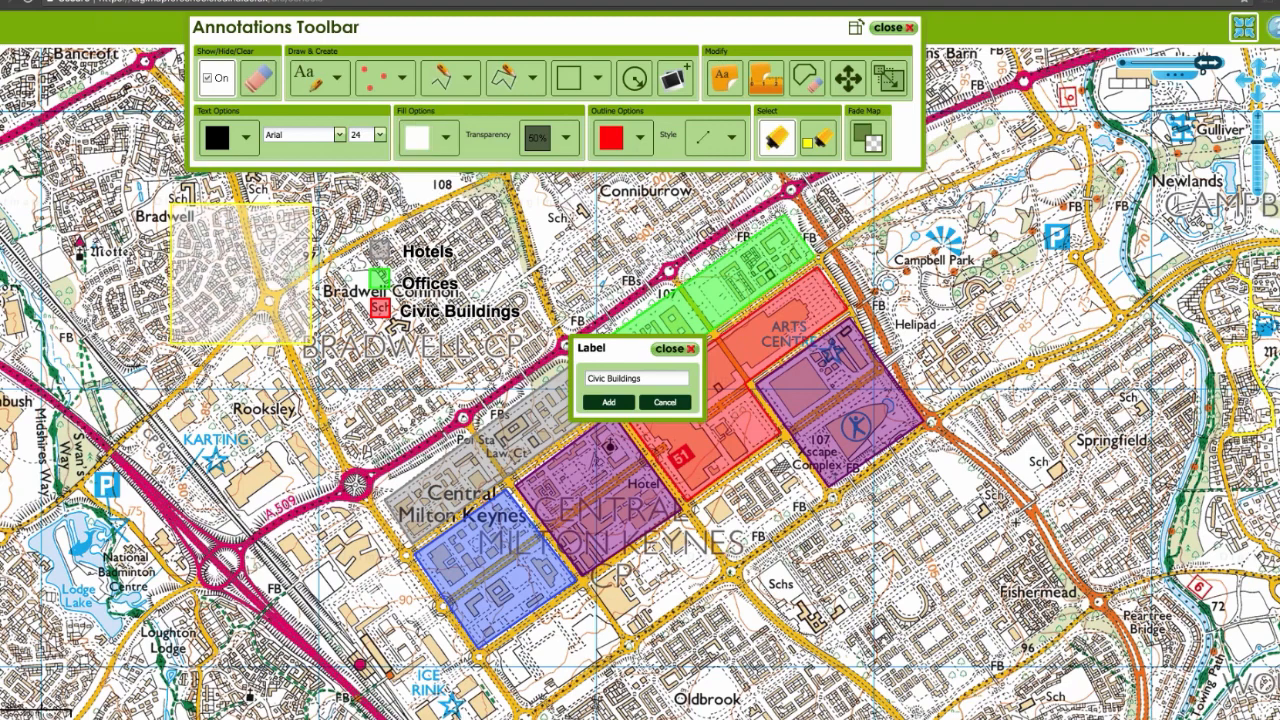
Step: Give the Bradwell rectangle a white outline and set its transparency to 0%
{"action": "left_click", "coordinate": [640, 137]}
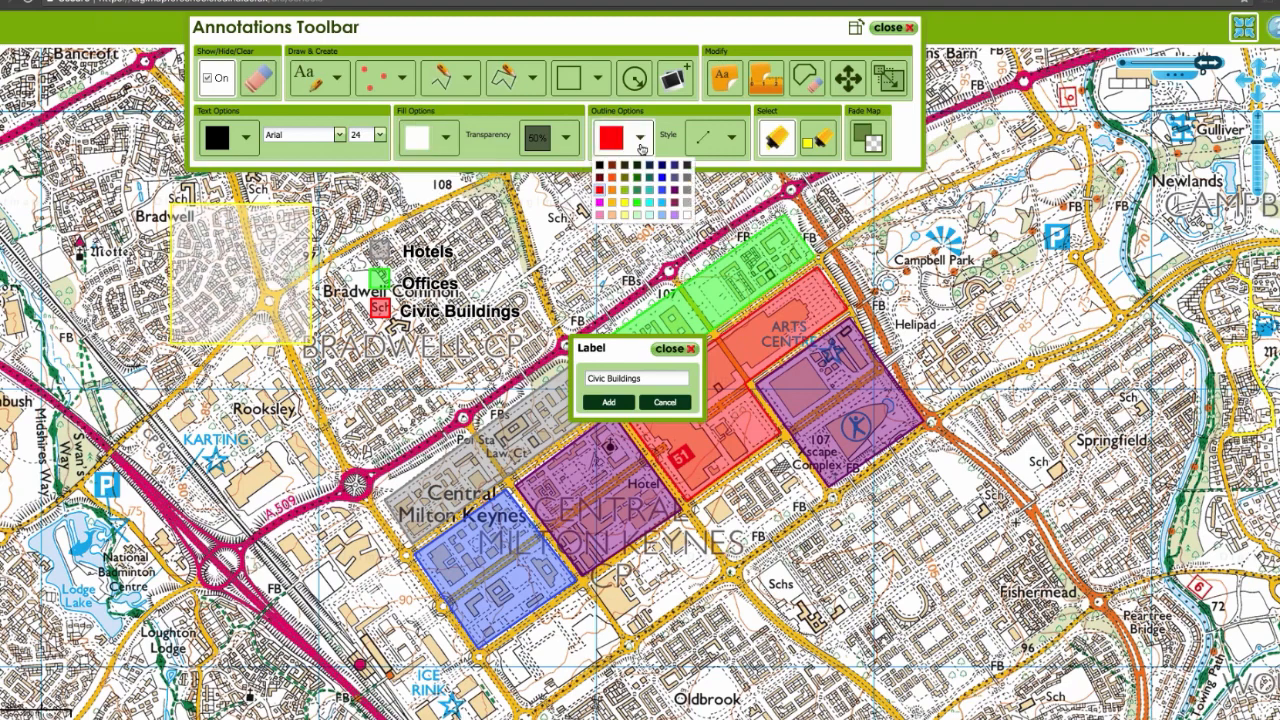
{"action": "left_click", "coordinate": [680, 217]}
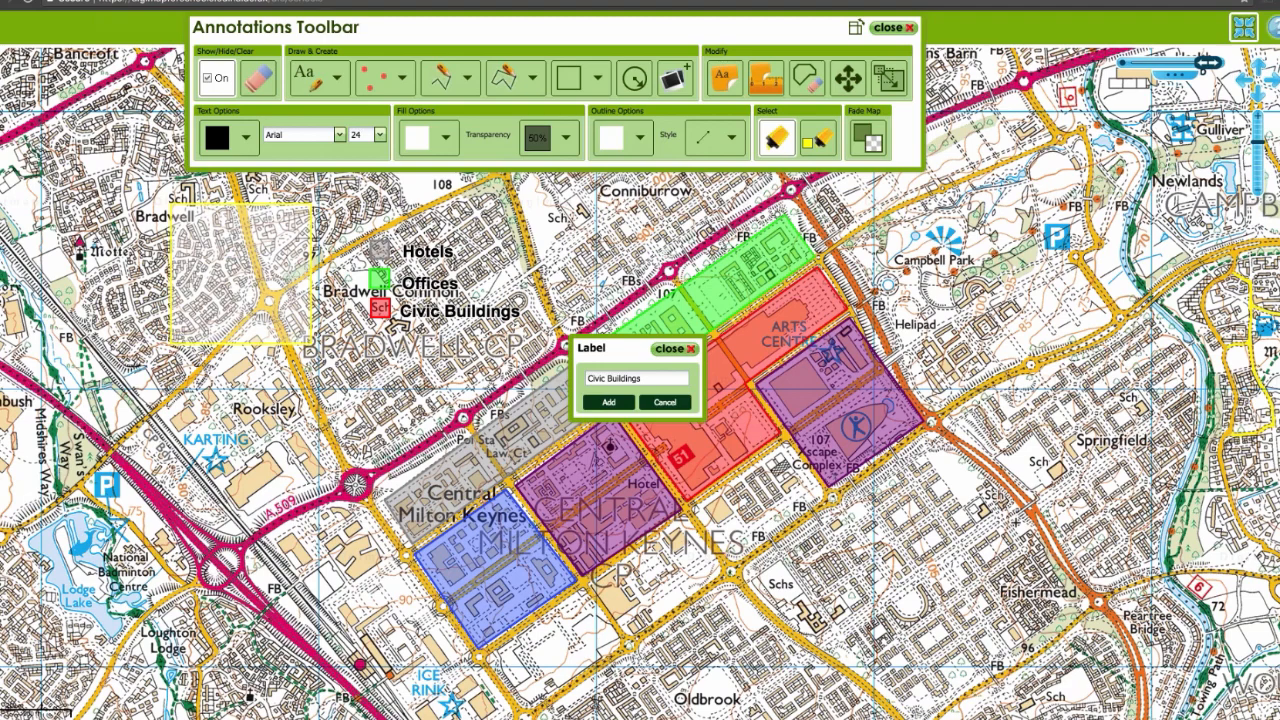
{"action": "left_click", "coordinate": [566, 139]}
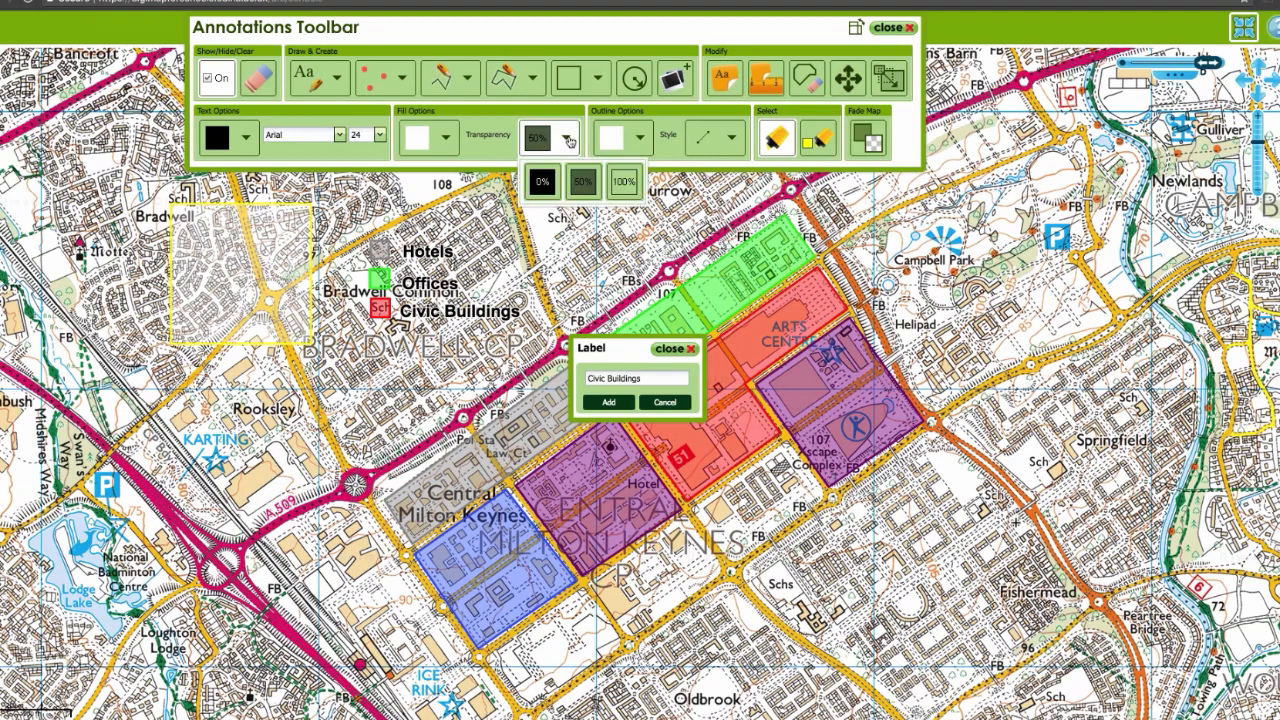
{"action": "left_click", "coordinate": [541, 181]}
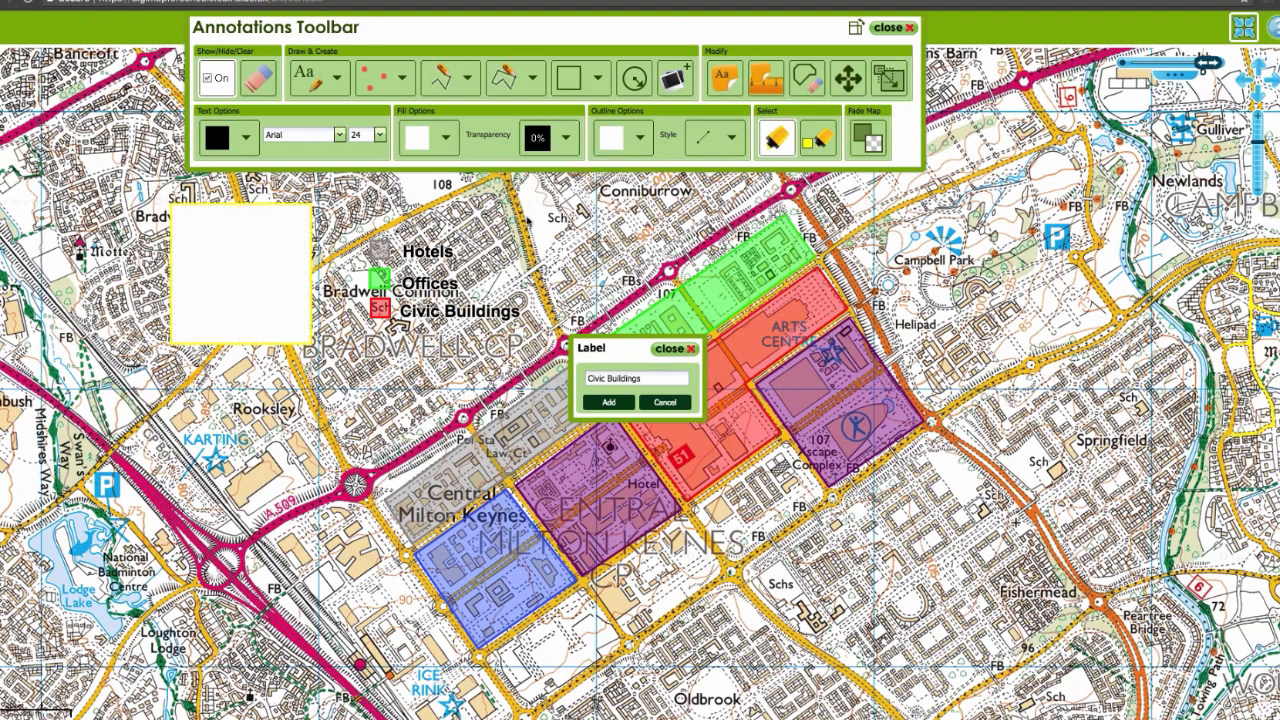
Step: Try to move the selected key swatches and labels together onto the white rectangle, placing the Hotels label on it
{"action": "left_click", "coordinate": [818, 138]}
{"action": "left_click_drag", "start_coordinate": [358, 218], "coordinate": [546, 350]}
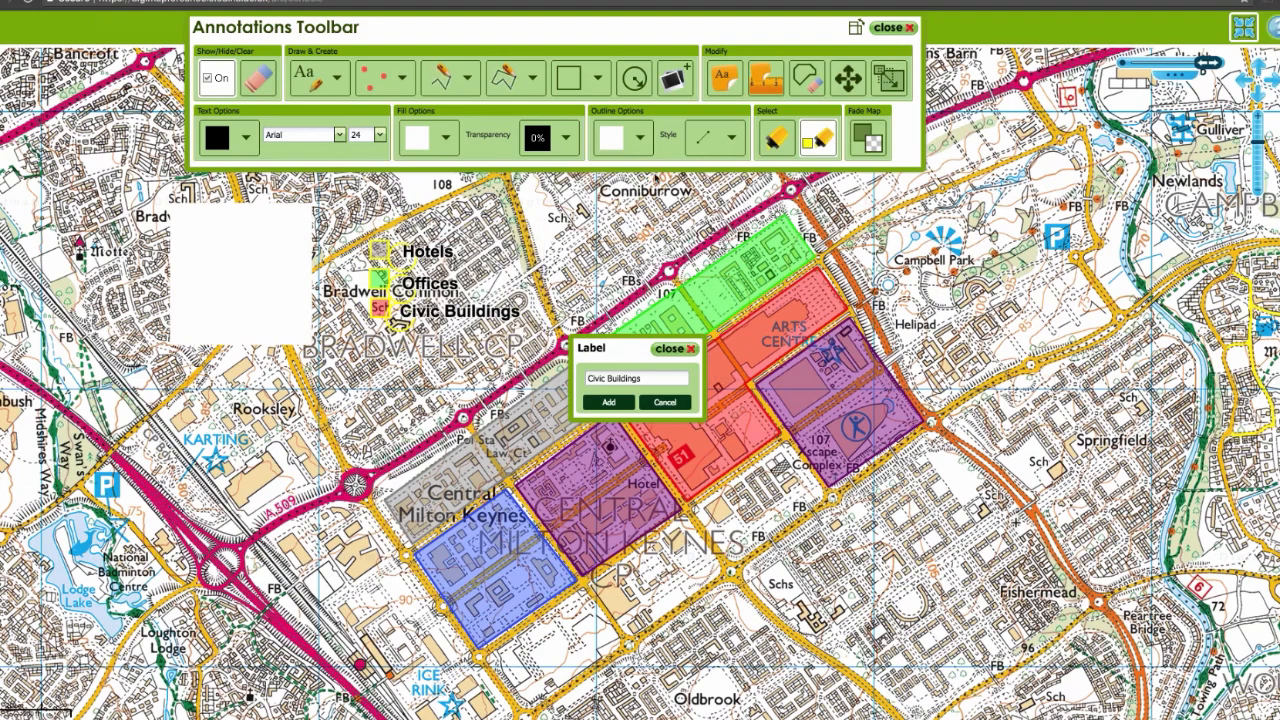
{"action": "left_click", "coordinate": [848, 78]}
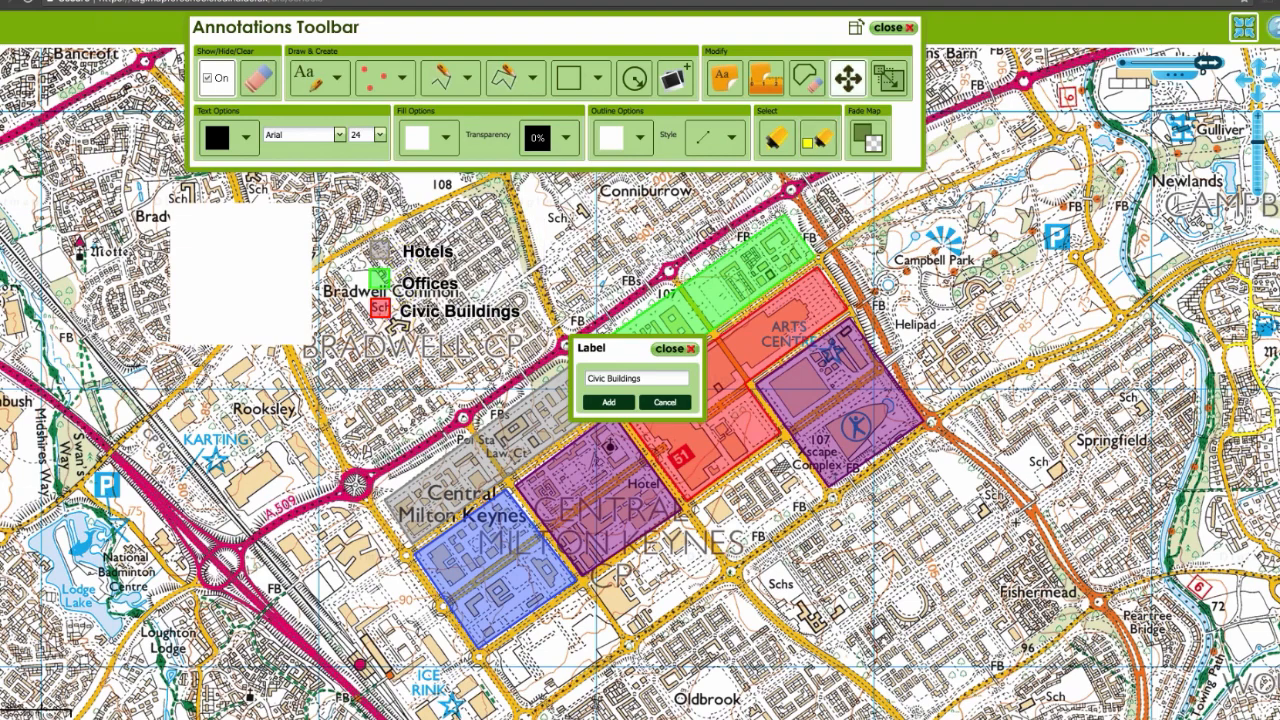
{"action": "left_click", "coordinate": [818, 138]}
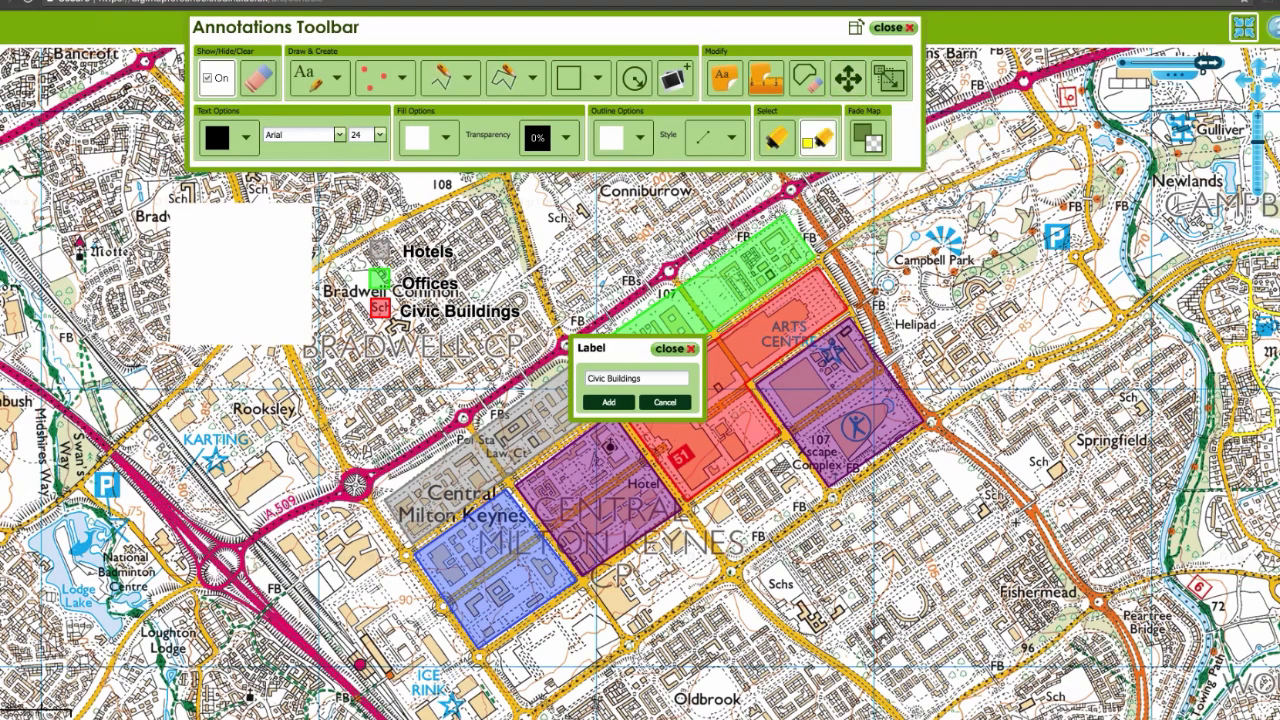
{"action": "left_click_drag", "start_coordinate": [360, 221], "coordinate": [532, 368]}
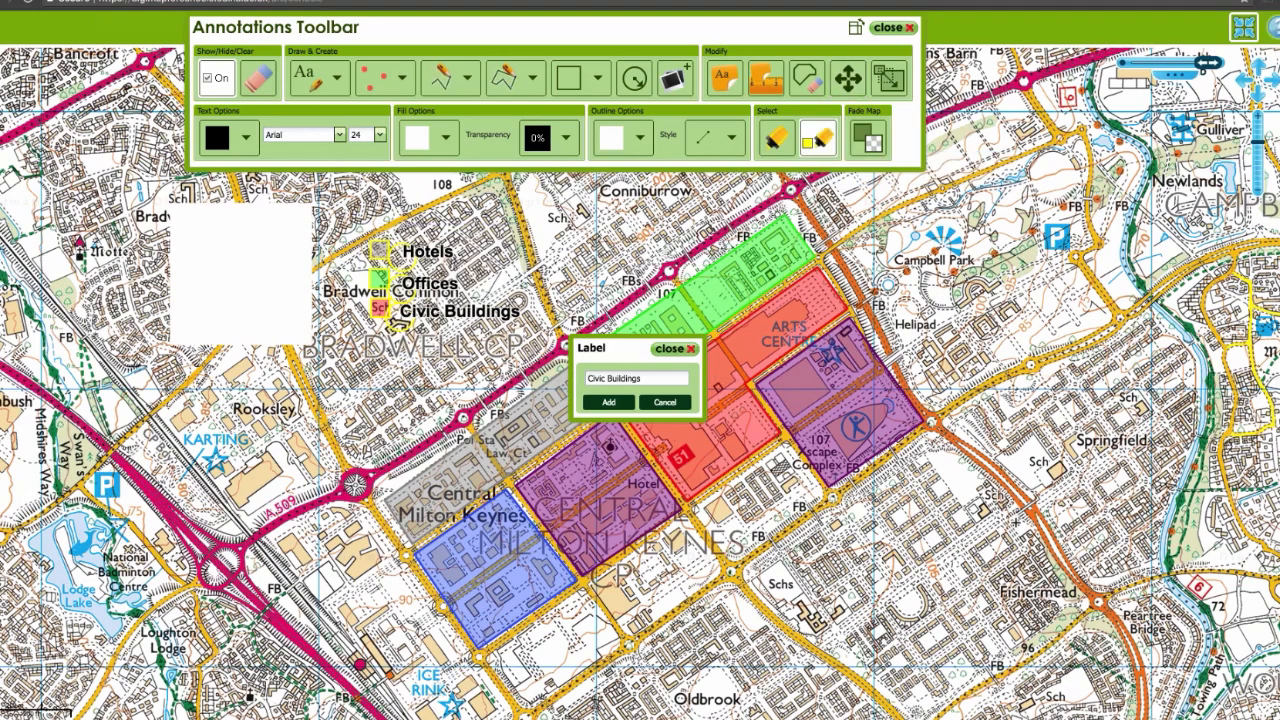
{"action": "left_click", "coordinate": [852, 80]}
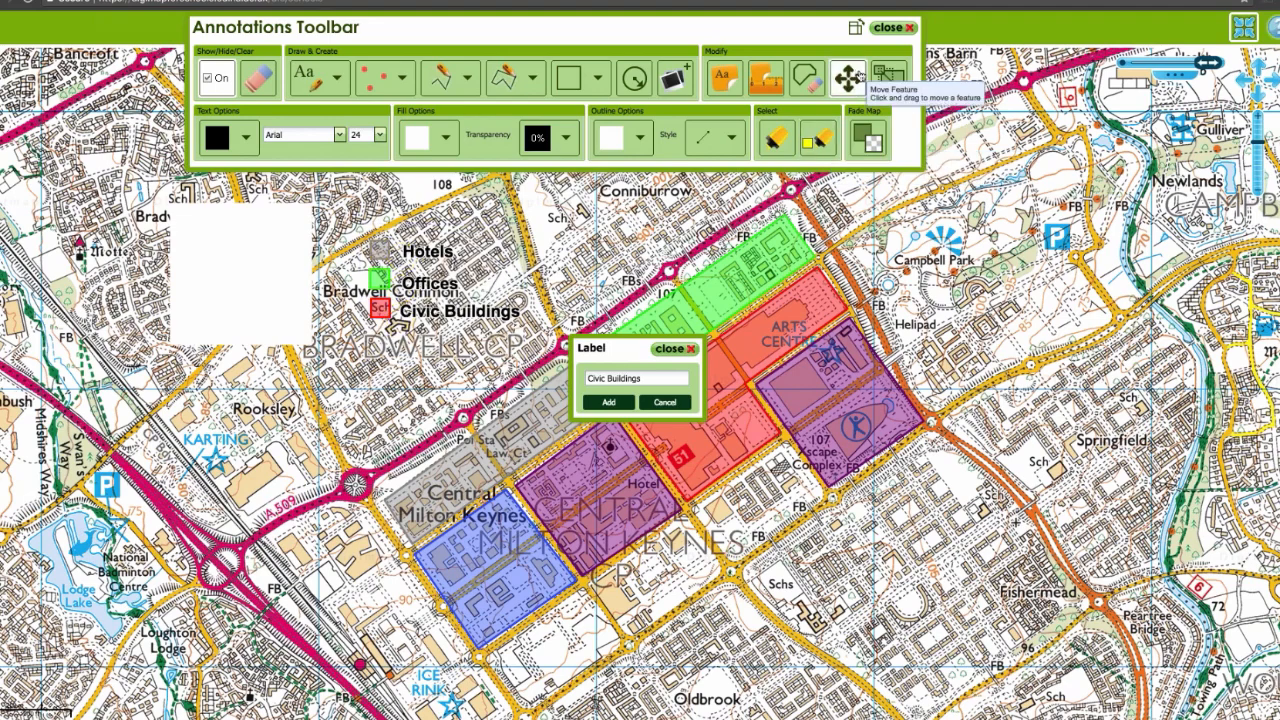
{"action": "left_click_drag", "start_coordinate": [425, 252], "coordinate": [268, 228]}
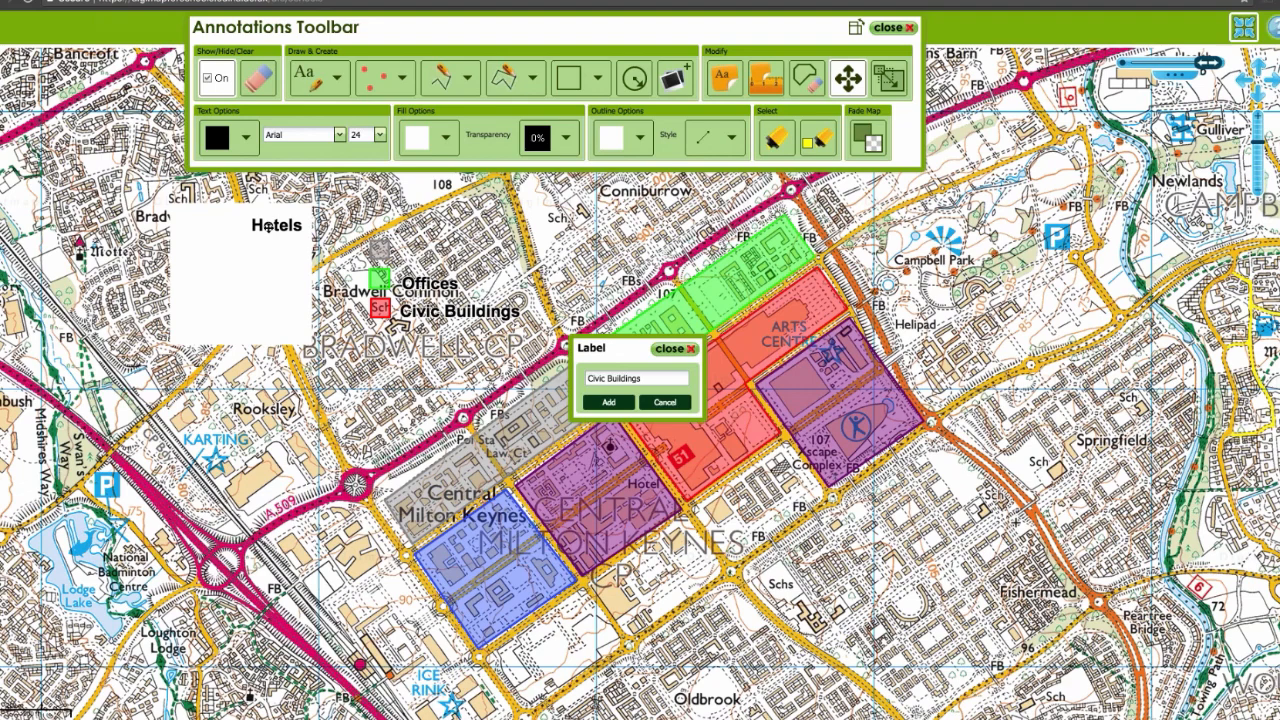
Step: Delete the key's labels, its grey, green and red swatches and the white rectangle, keeping the coloured city blocks
{"action": "left_click", "coordinate": [818, 88]}
{"action": "left_click", "coordinate": [812, 82]}
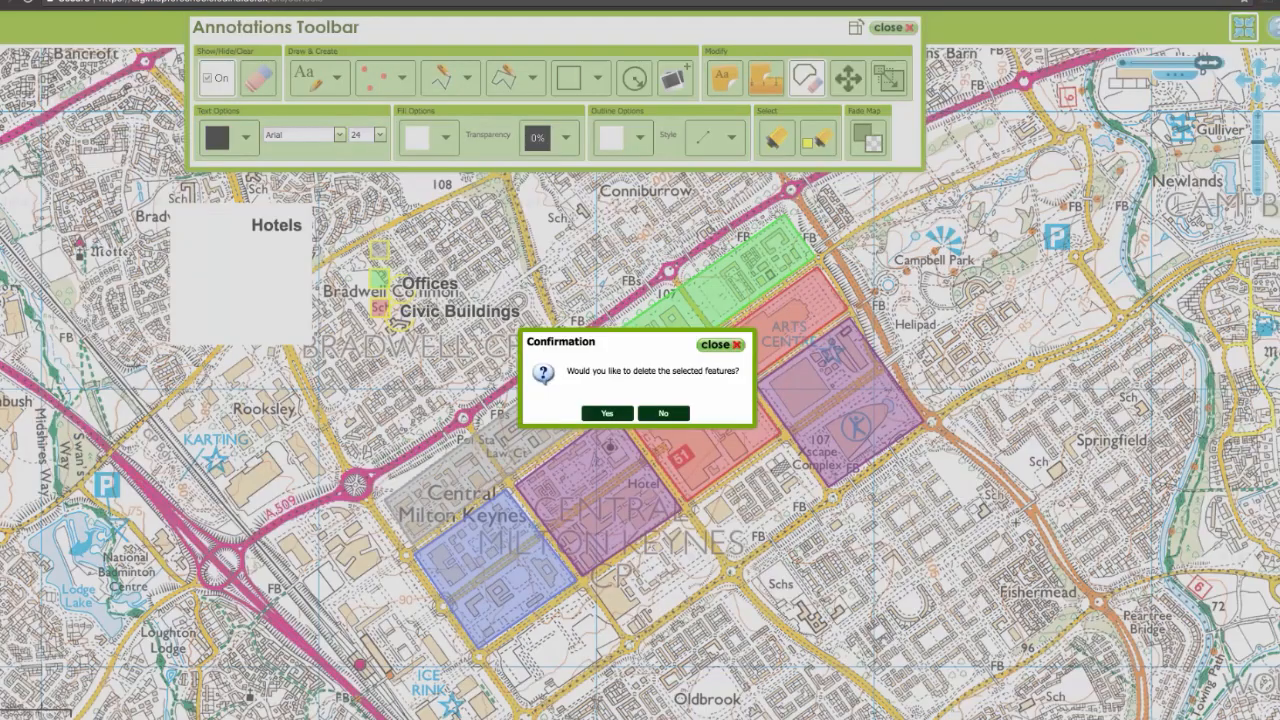
{"action": "left_click", "coordinate": [607, 413]}
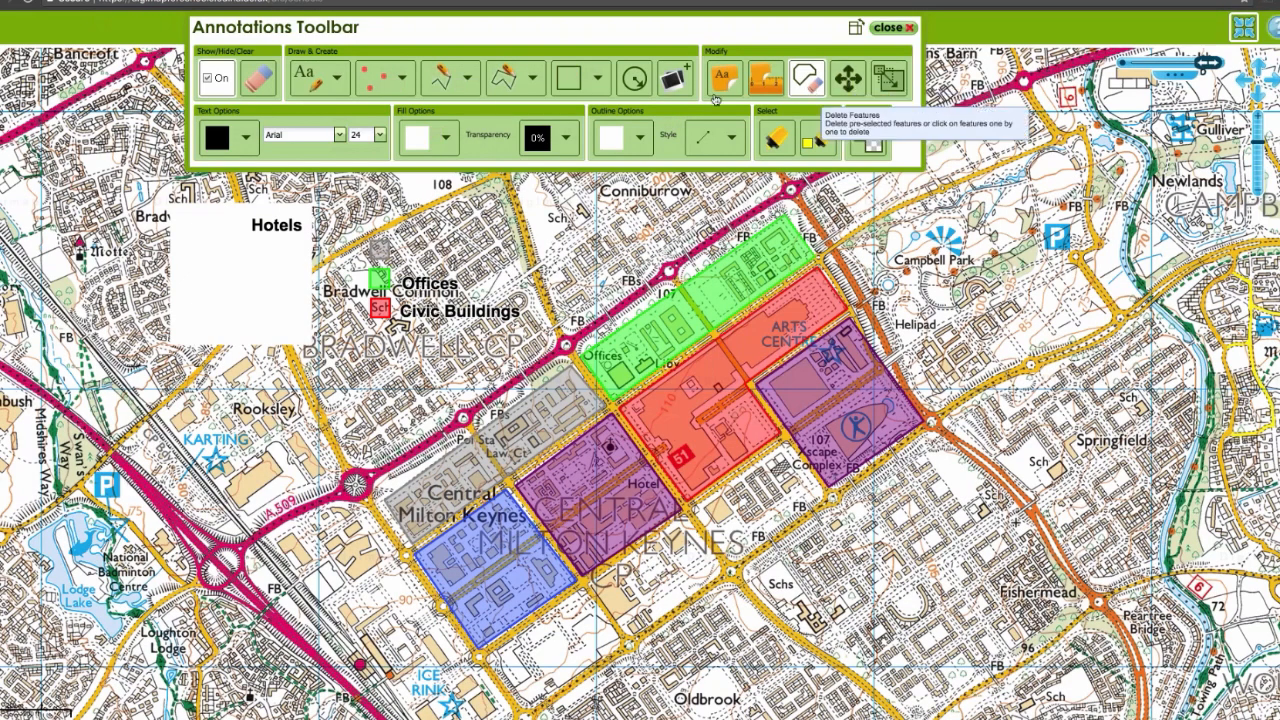
{"action": "left_click", "coordinate": [426, 283]}
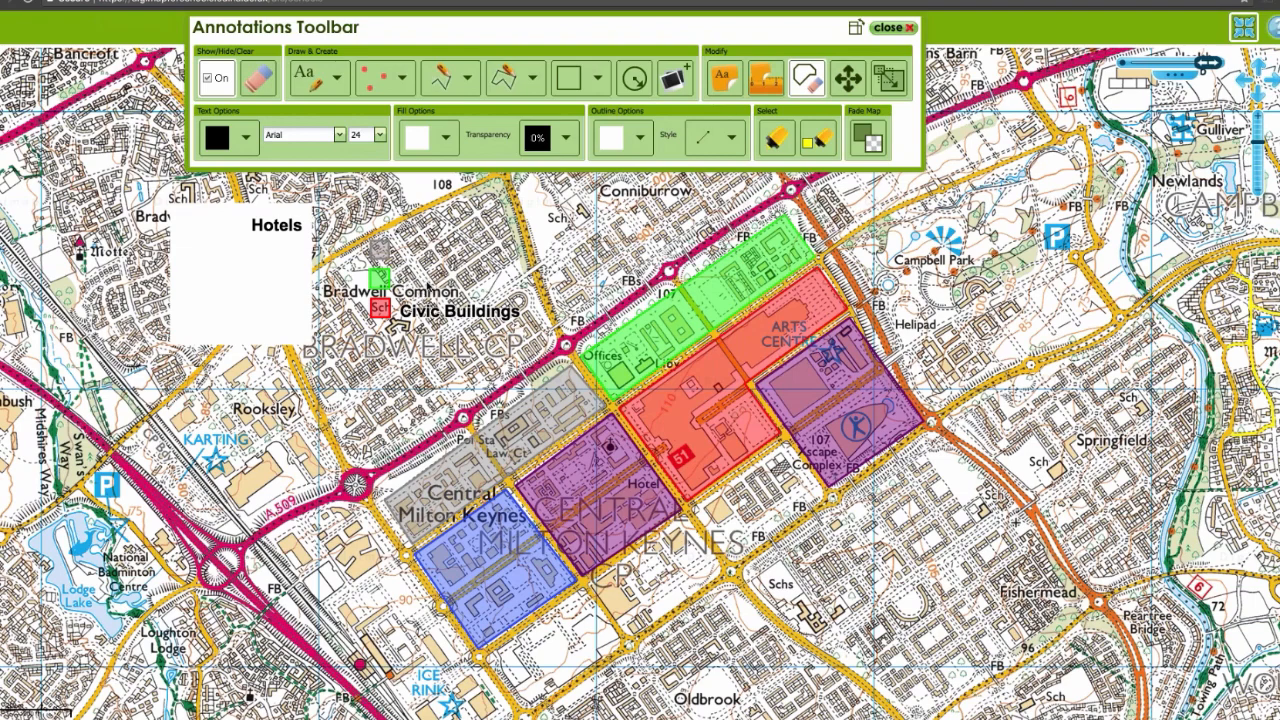
{"action": "left_click", "coordinate": [434, 311]}
{"action": "left_click", "coordinate": [388, 310]}
{"action": "left_click", "coordinate": [378, 280]}
{"action": "left_click", "coordinate": [378, 248]}
{"action": "left_click", "coordinate": [288, 234]}
{"action": "left_click", "coordinate": [288, 234]}
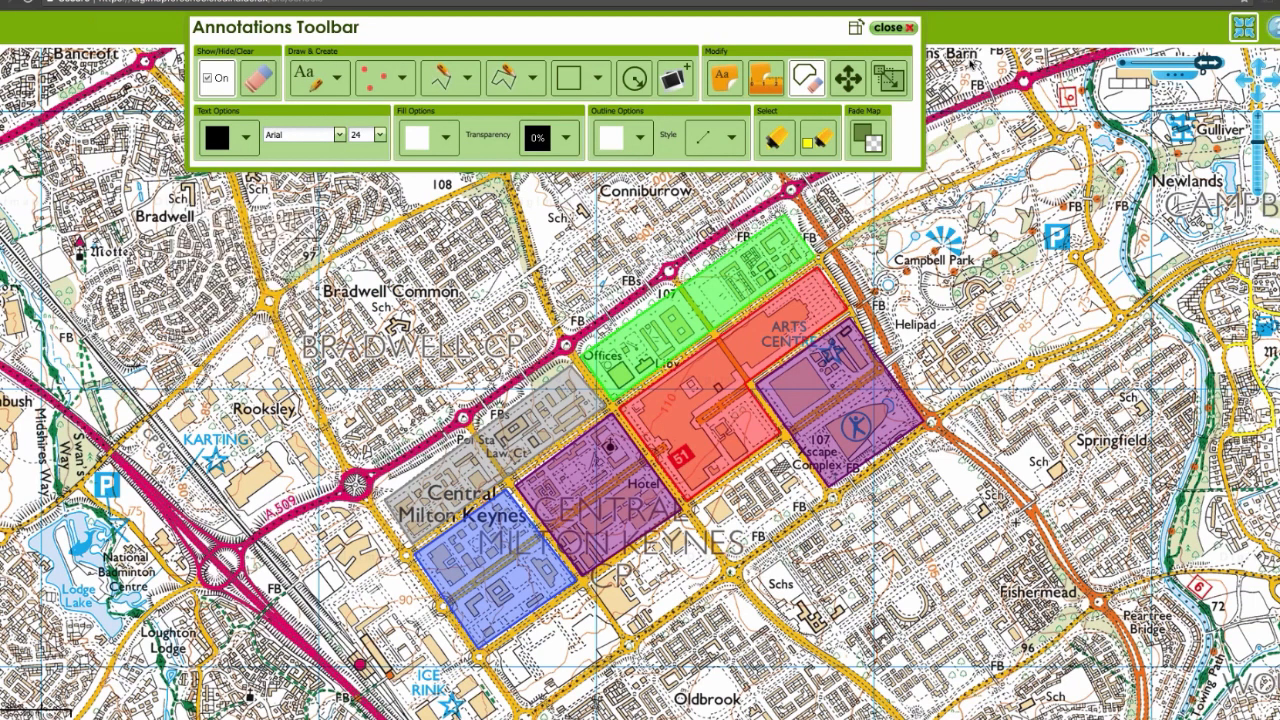
Step: Switch to the PowerPoint presentation and draw a small rectangle below the existing key on the Map Key slide, slide 8
{"action": "left_click_drag", "start_coordinate": [759, 24], "coordinate": [797, 23]}
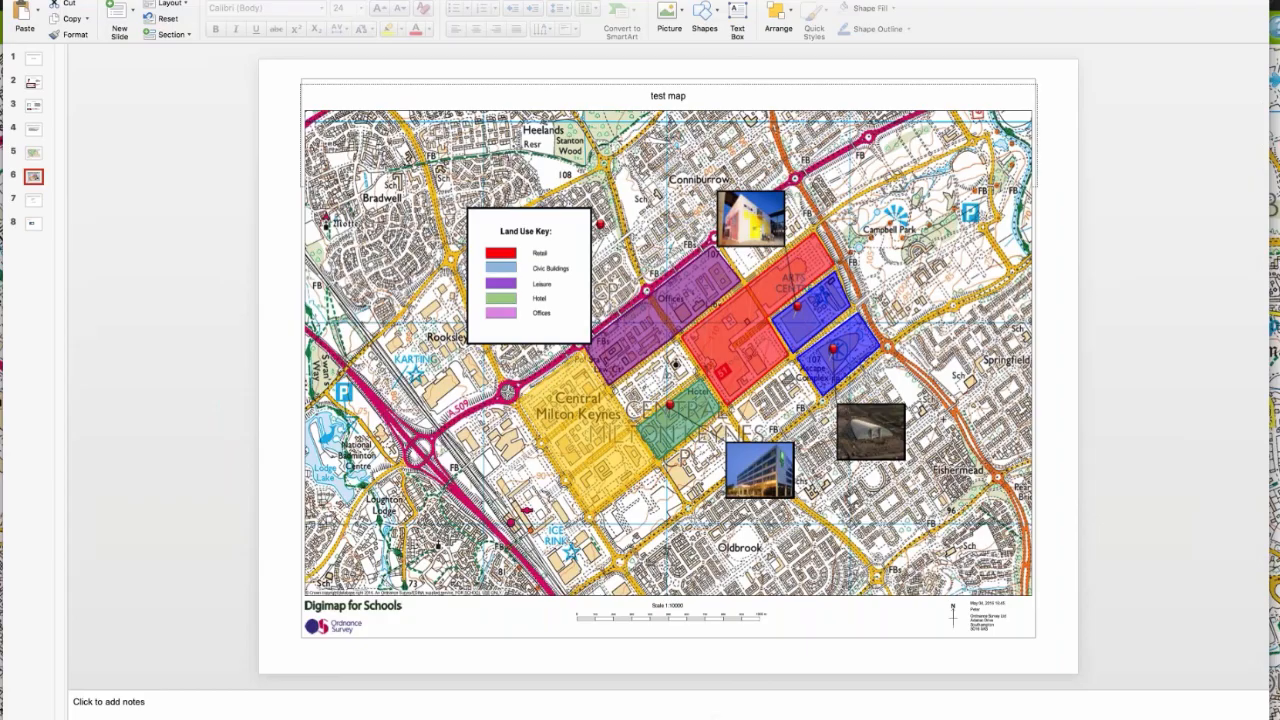
{"action": "left_click", "coordinate": [36, 224]}
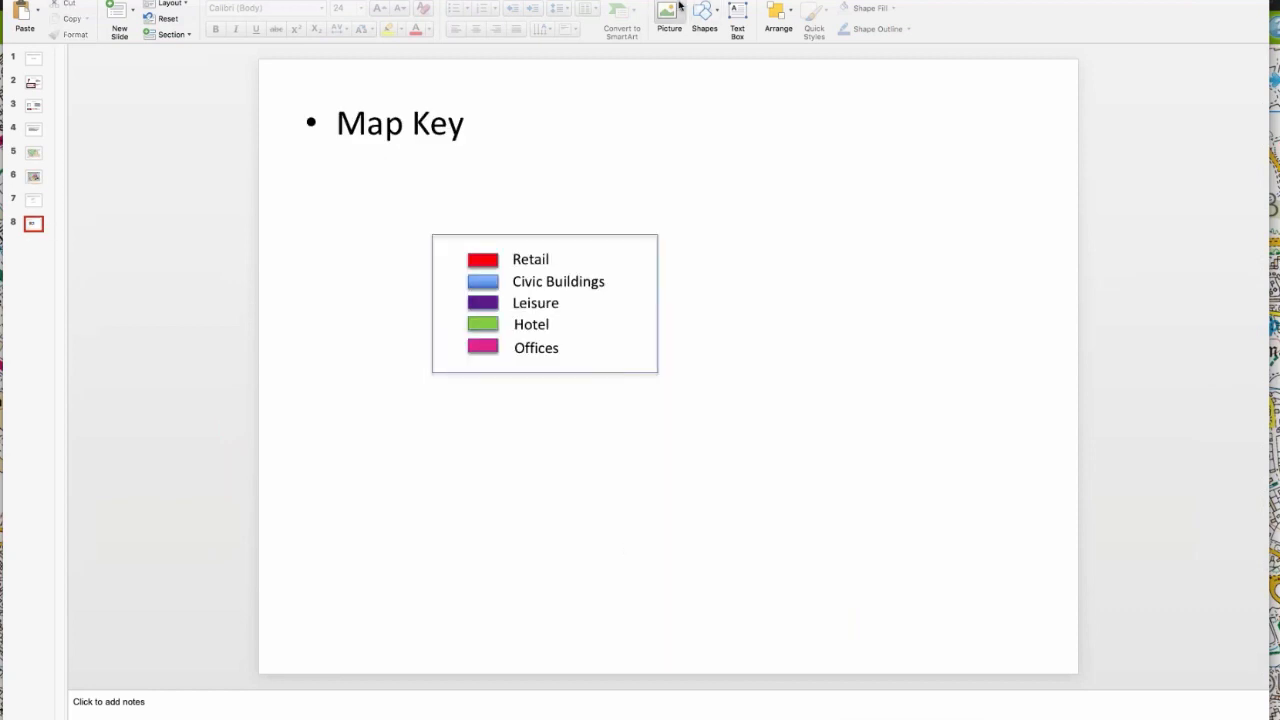
{"action": "left_click", "coordinate": [716, 18]}
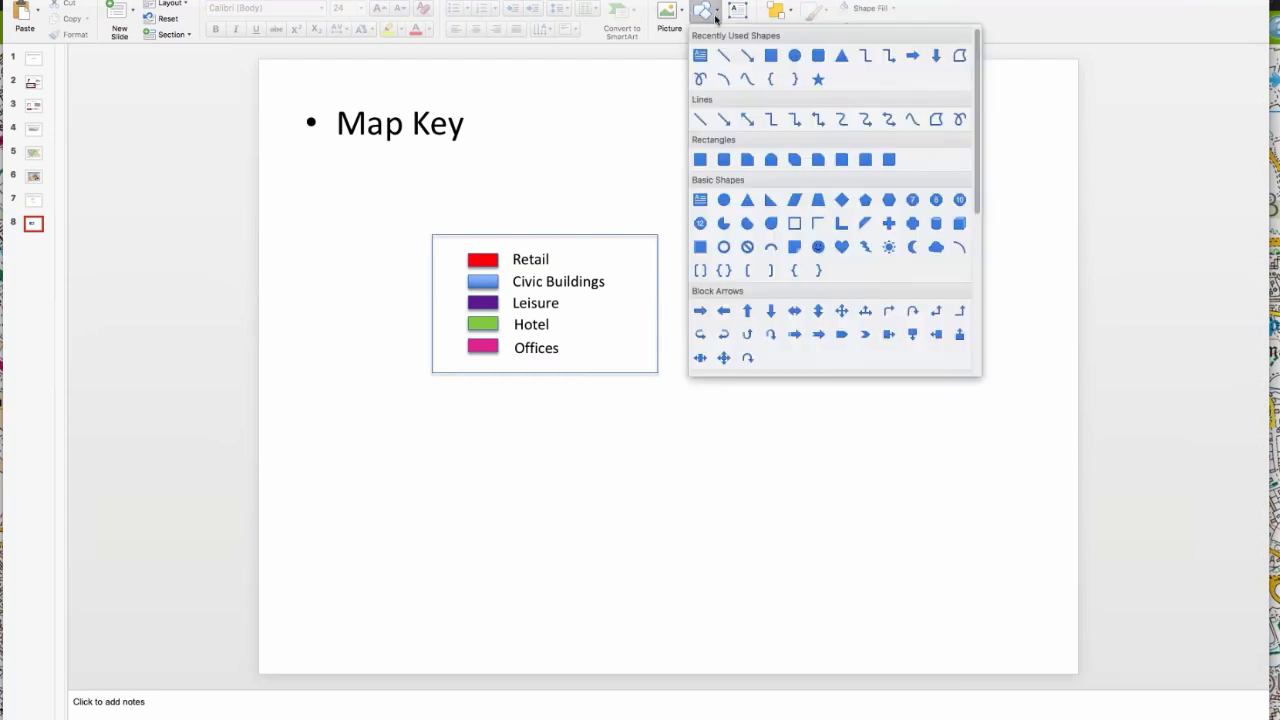
{"action": "left_click", "coordinate": [771, 55]}
{"action": "left_click_drag", "start_coordinate": [615, 425], "coordinate": [650, 440]}
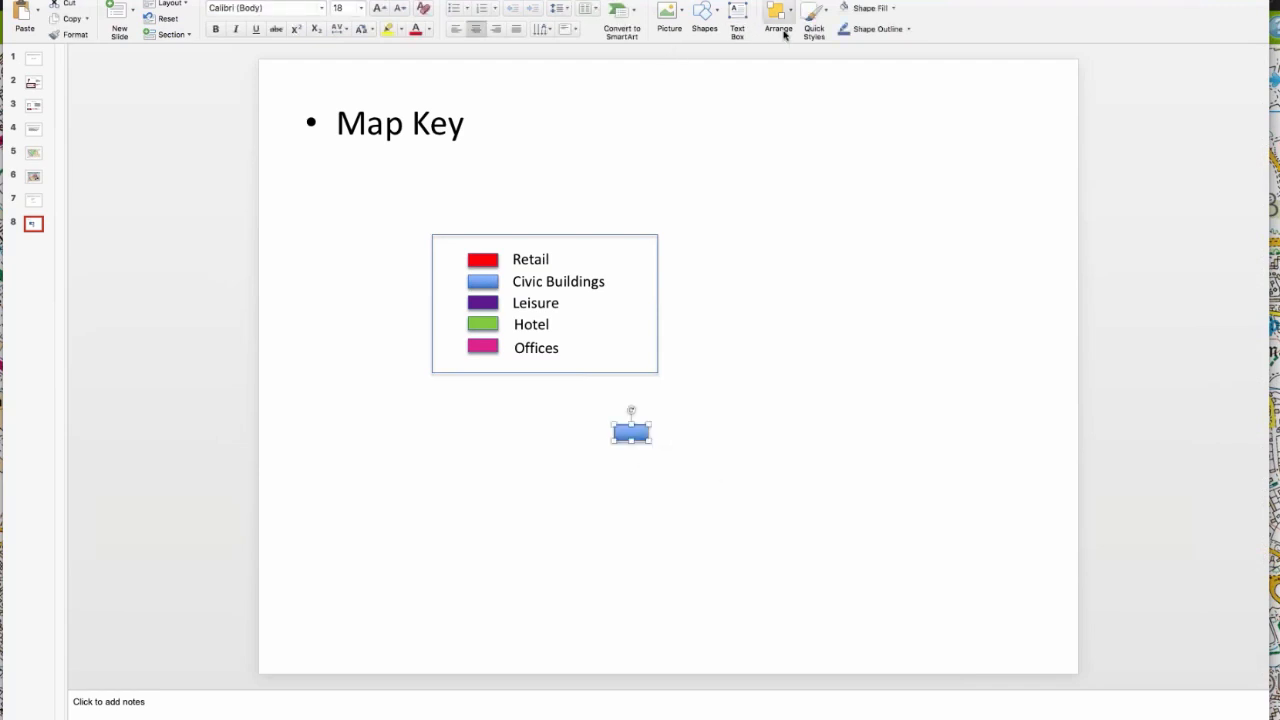
Step: Fill the small rectangle red and paste four copies of it, stacked in a column beneath the original
{"action": "left_click", "coordinate": [893, 9]}
{"action": "key", "text": "super+v"}
{"action": "key", "text": "super+v"}
{"action": "key", "text": "super+v"}
{"action": "key", "text": "super+v"}
{"action": "left_click_drag", "start_coordinate": [642, 447], "coordinate": [631, 535]}
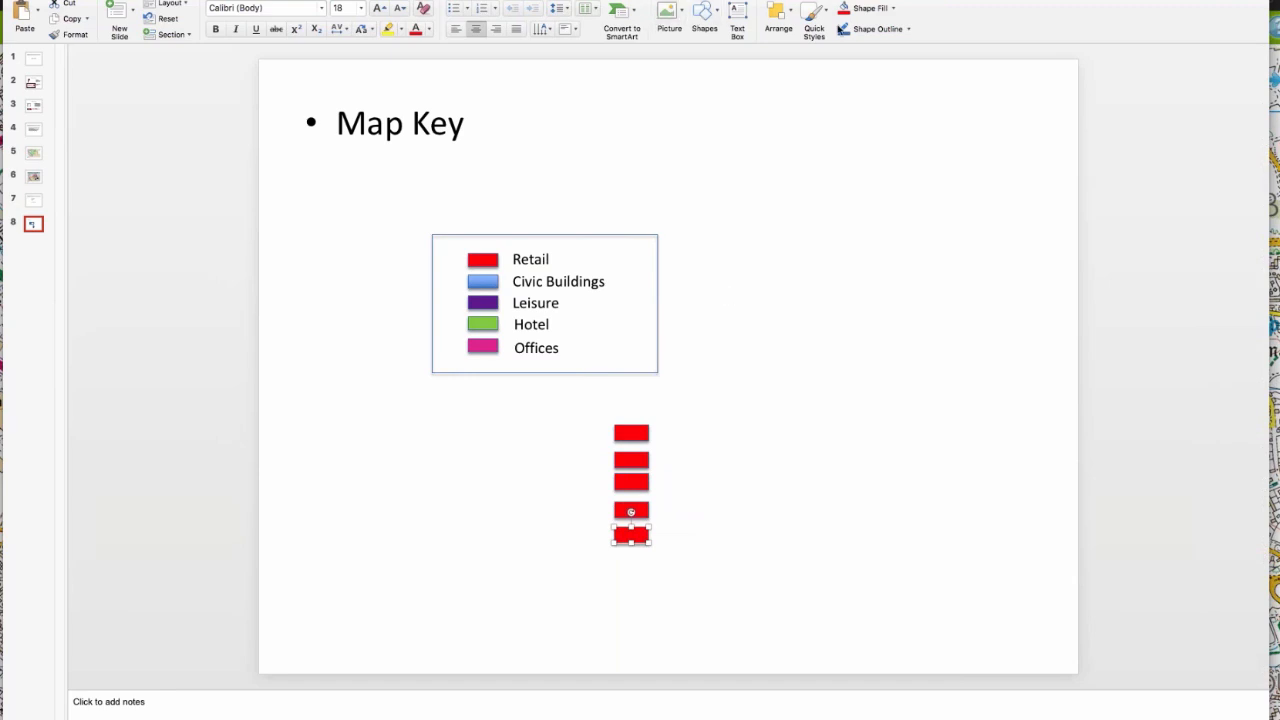
Step: Add a "Retail" text box and align it beside the uppermost red rectangle in the new column
{"action": "left_click", "coordinate": [738, 20]}
{"action": "left_click", "coordinate": [675, 440]}
{"action": "type", "text": "Retail"}
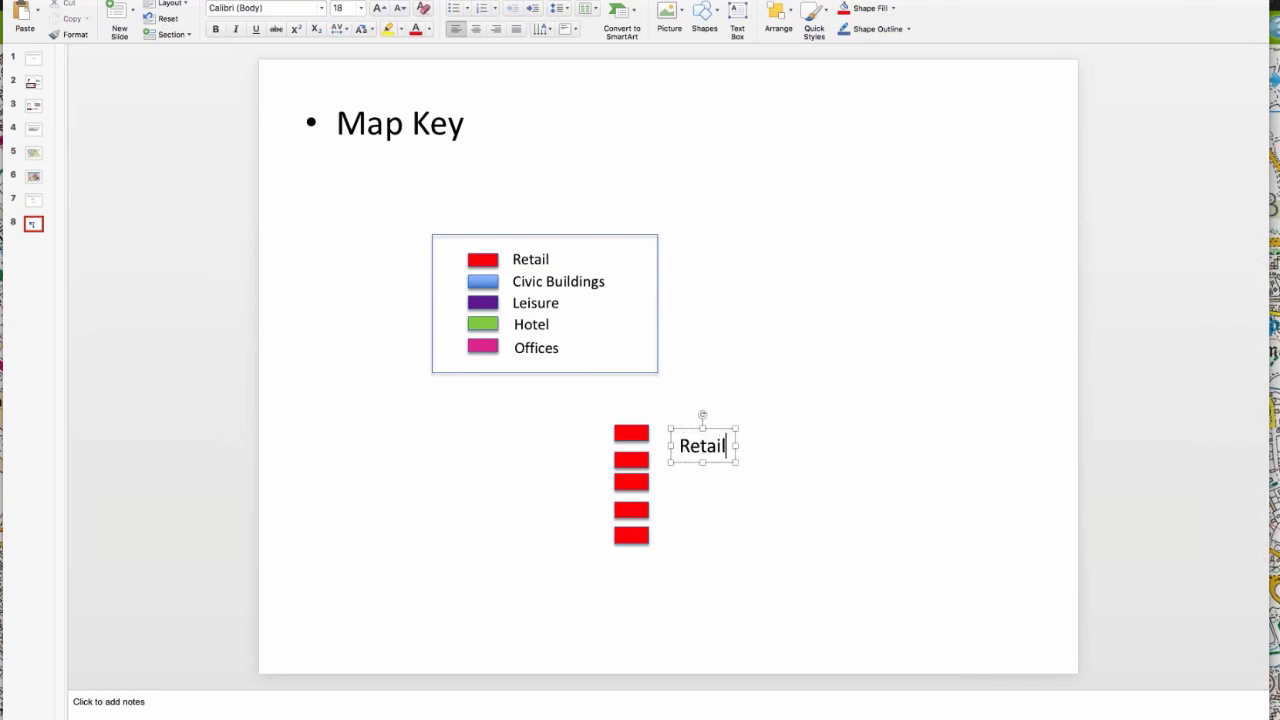
{"action": "left_click", "coordinate": [747, 466]}
{"action": "left_click", "coordinate": [721, 446]}
{"action": "left_click_drag", "start_coordinate": [700, 420], "coordinate": [679, 415]}
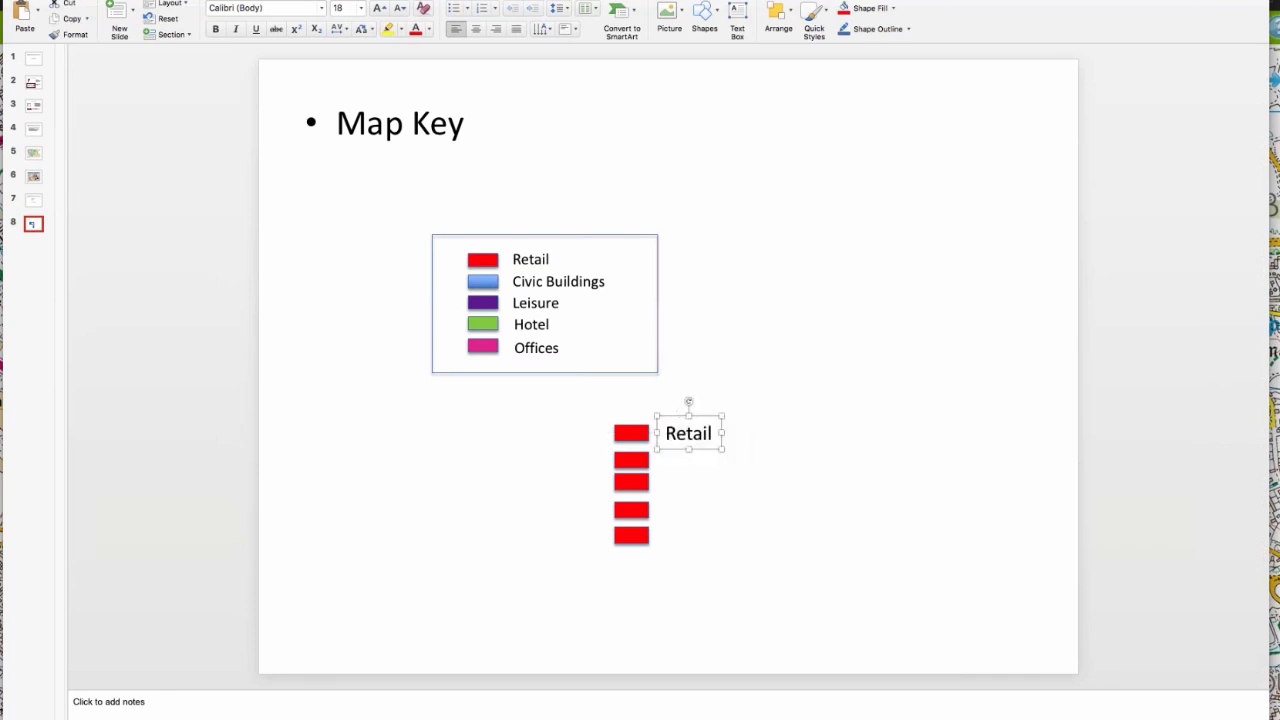
Step: Fill the second rectangle in the new column with the blue theme colour and select the third rectangle
{"action": "left_click", "coordinate": [631, 460]}
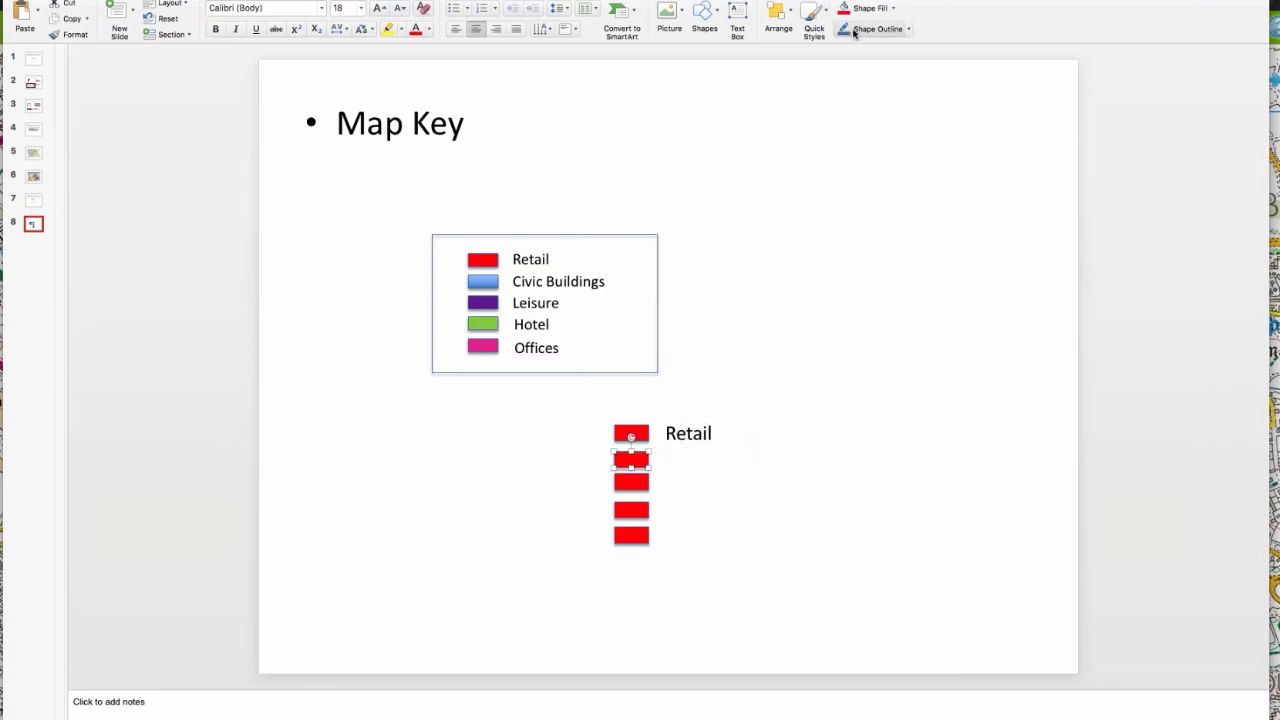
{"action": "left_click", "coordinate": [893, 8]}
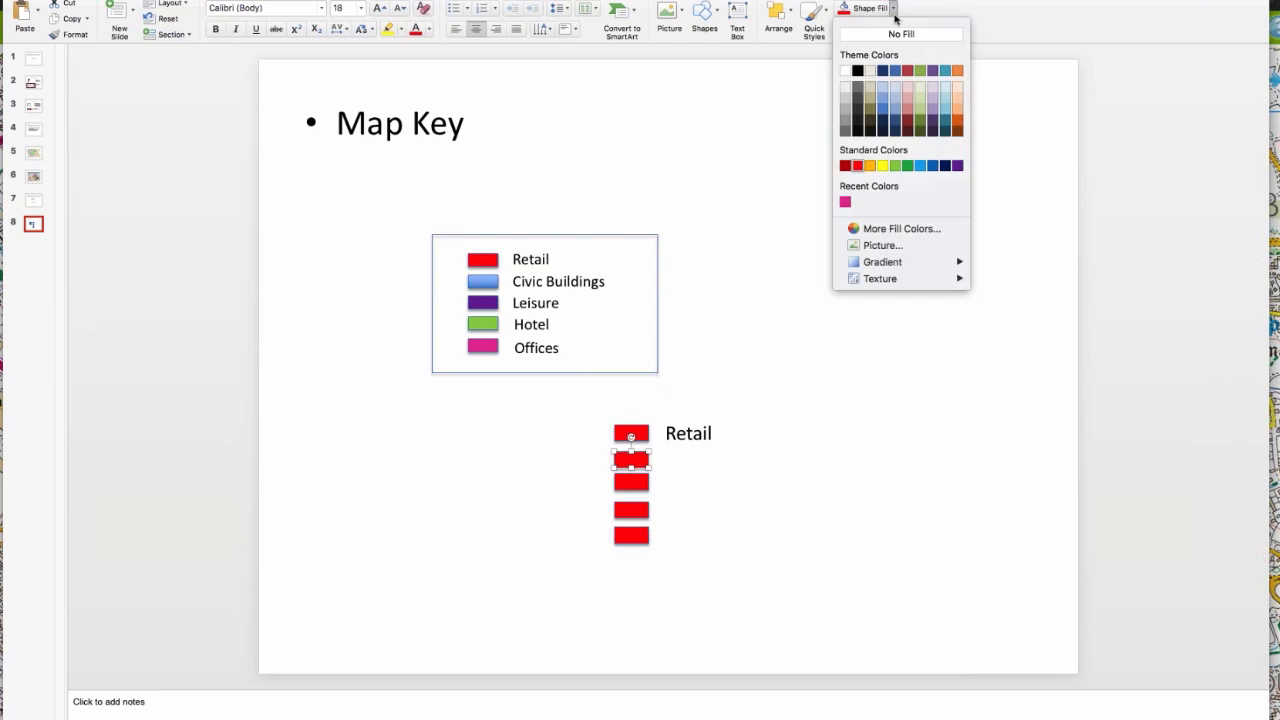
{"action": "left_click", "coordinate": [895, 71]}
{"action": "key", "text": "Tab"}
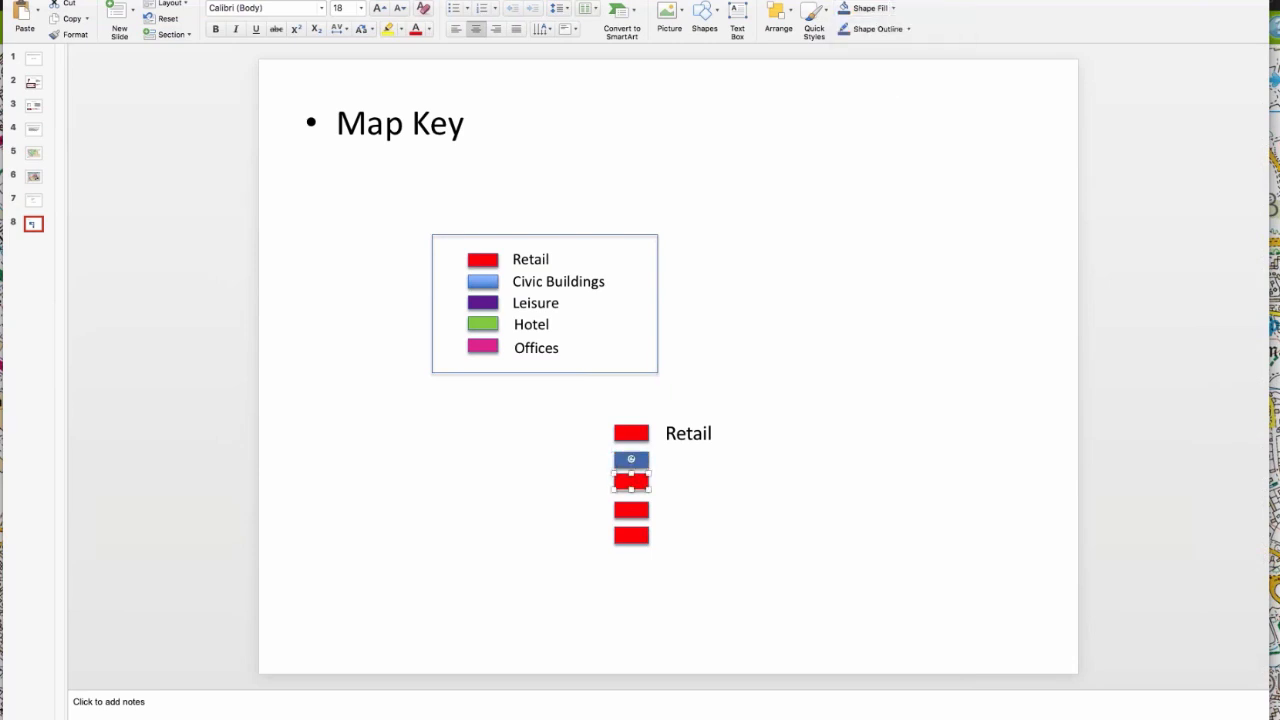
Step: Fill the third rectangle in the new column purple, the fourth green and the fifth with the recent pink colour
{"action": "left_click", "coordinate": [893, 8]}
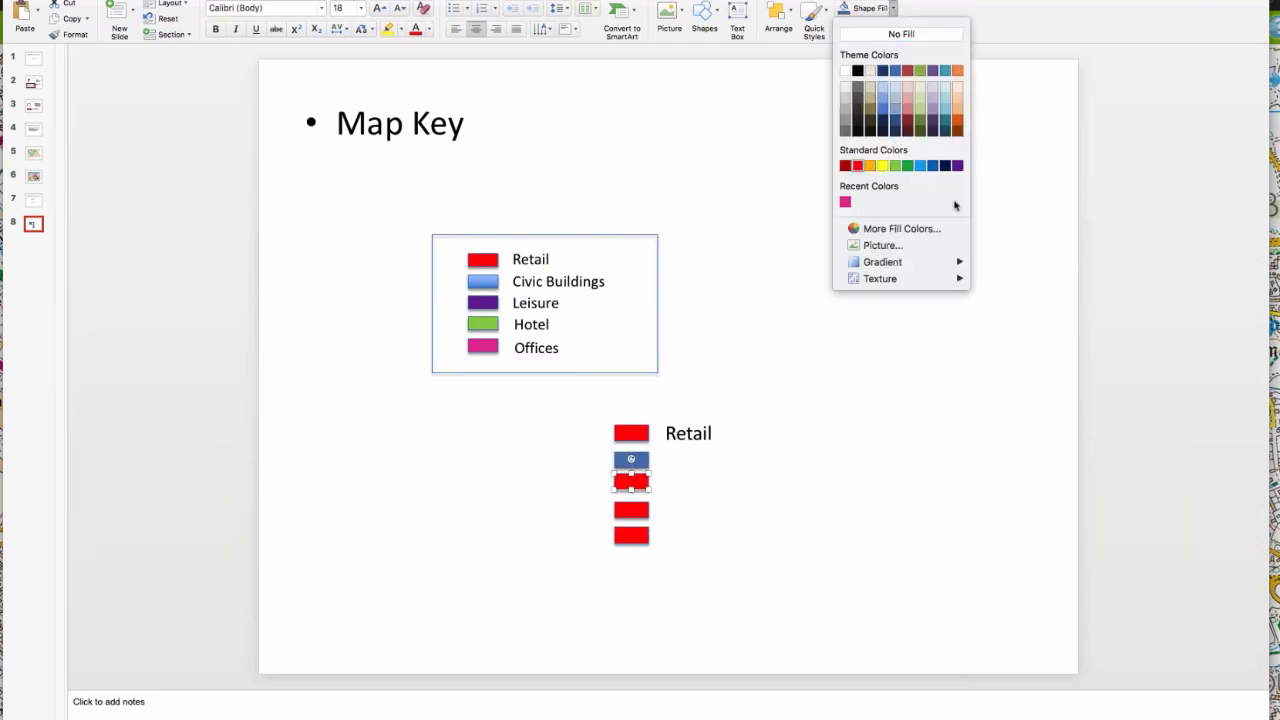
{"action": "left_click", "coordinate": [957, 166]}
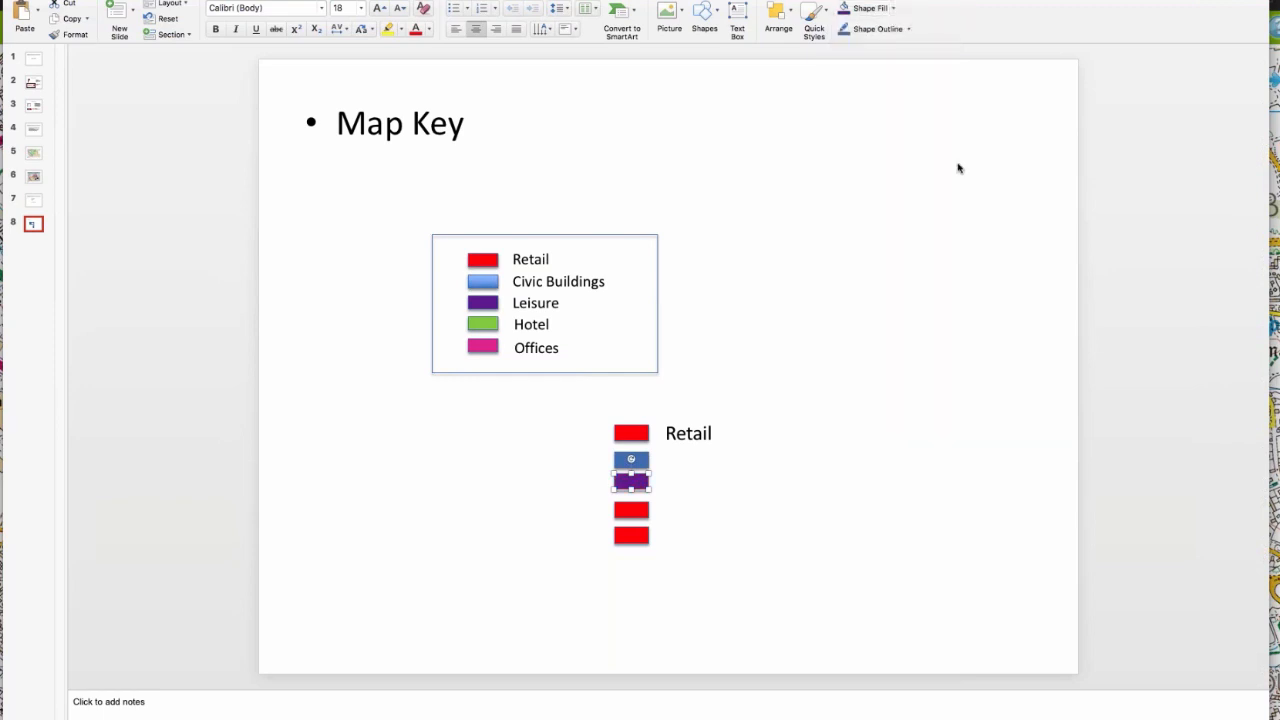
{"action": "key", "text": "Tab"}
{"action": "left_click", "coordinate": [892, 9]}
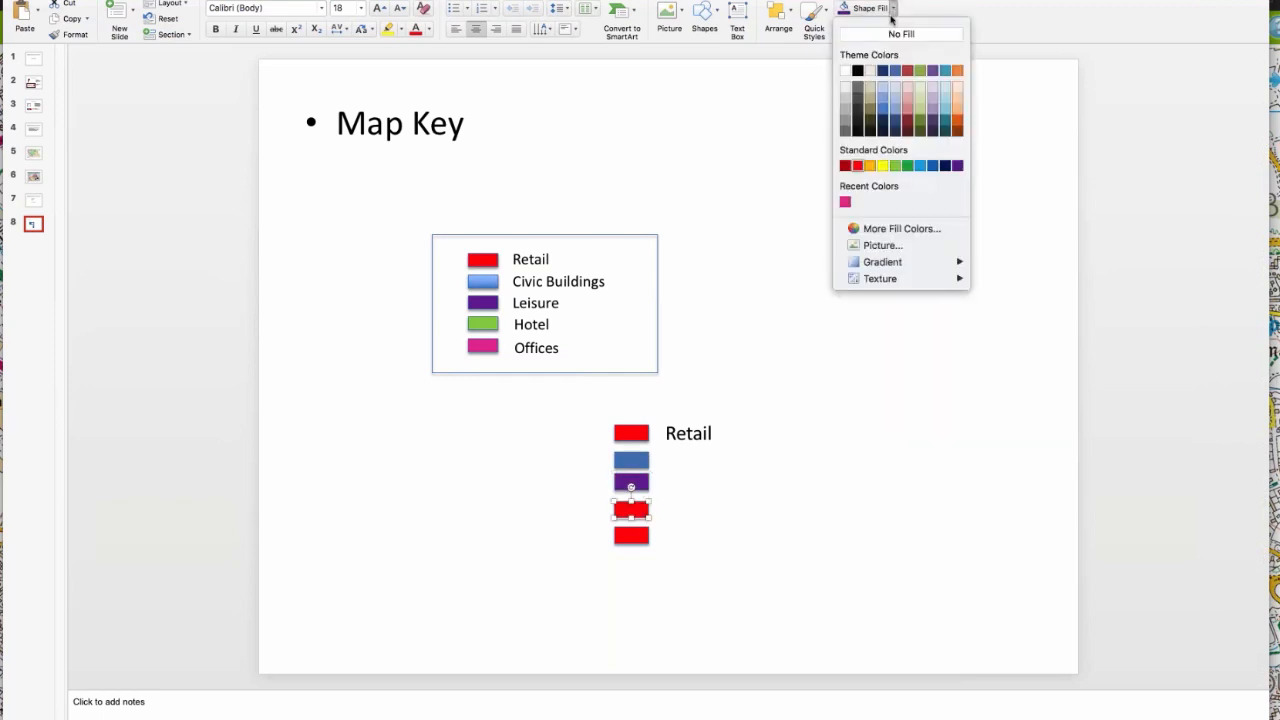
{"action": "left_click", "coordinate": [908, 166]}
{"action": "key", "text": "Tab"}
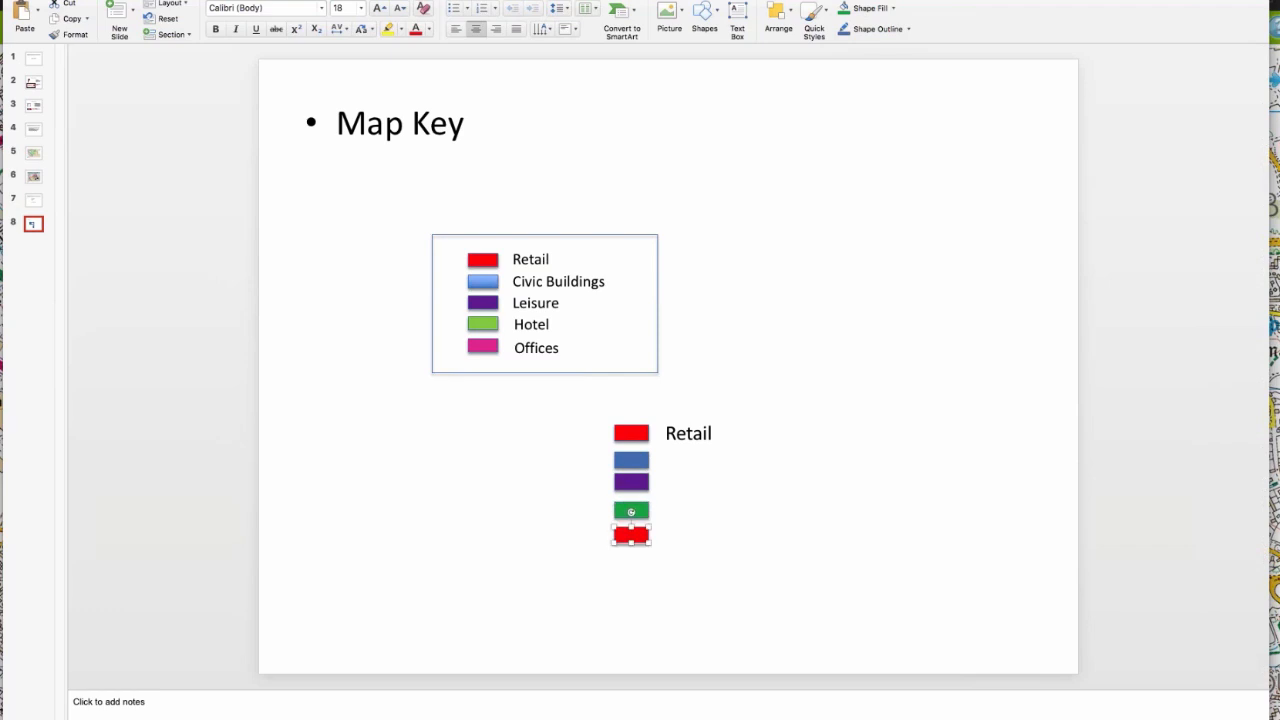
{"action": "left_click", "coordinate": [893, 9]}
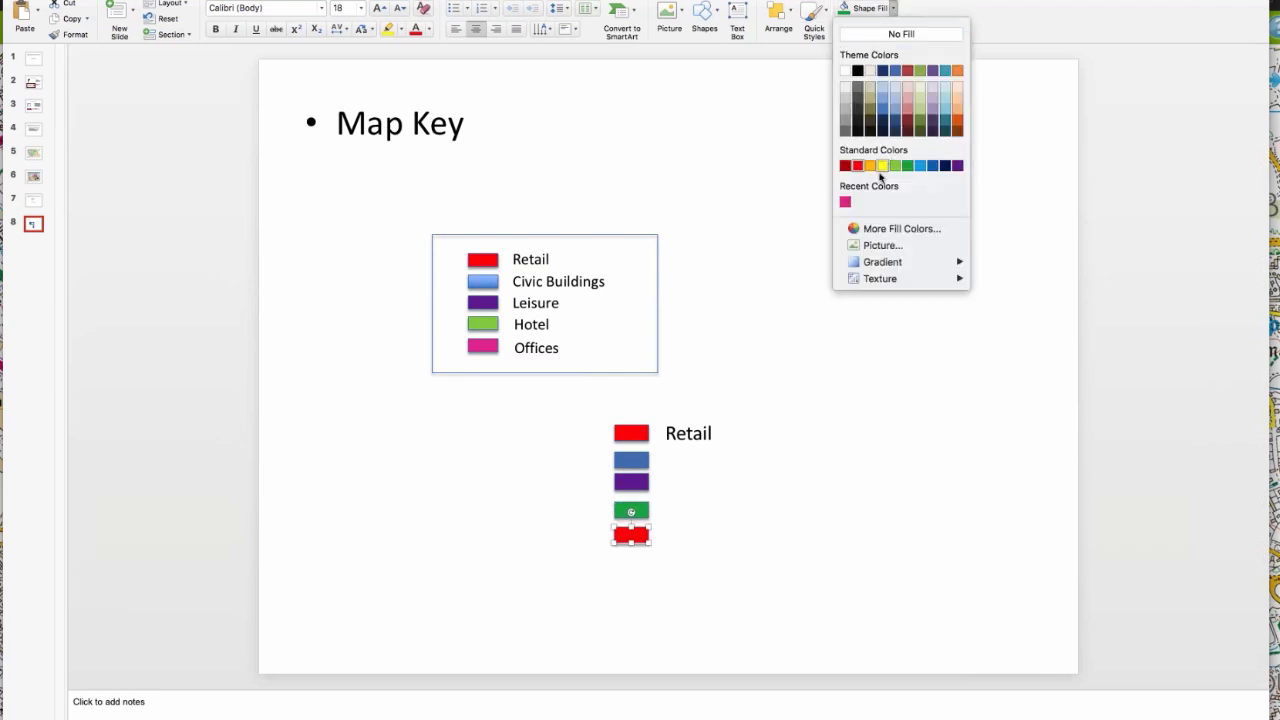
{"action": "left_click", "coordinate": [845, 202]}
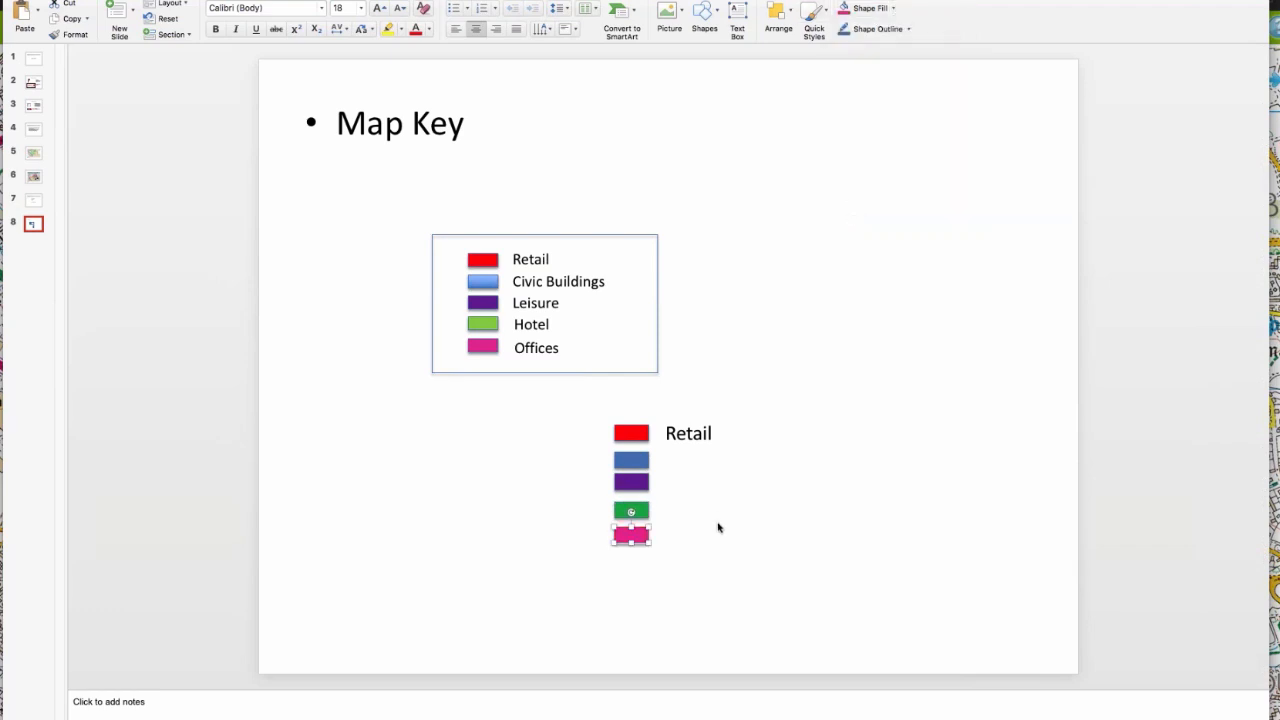
Step: Paste four copies of the "Retail" text box beside the new column of coloured rectangles
{"action": "key", "text": "Tab"}
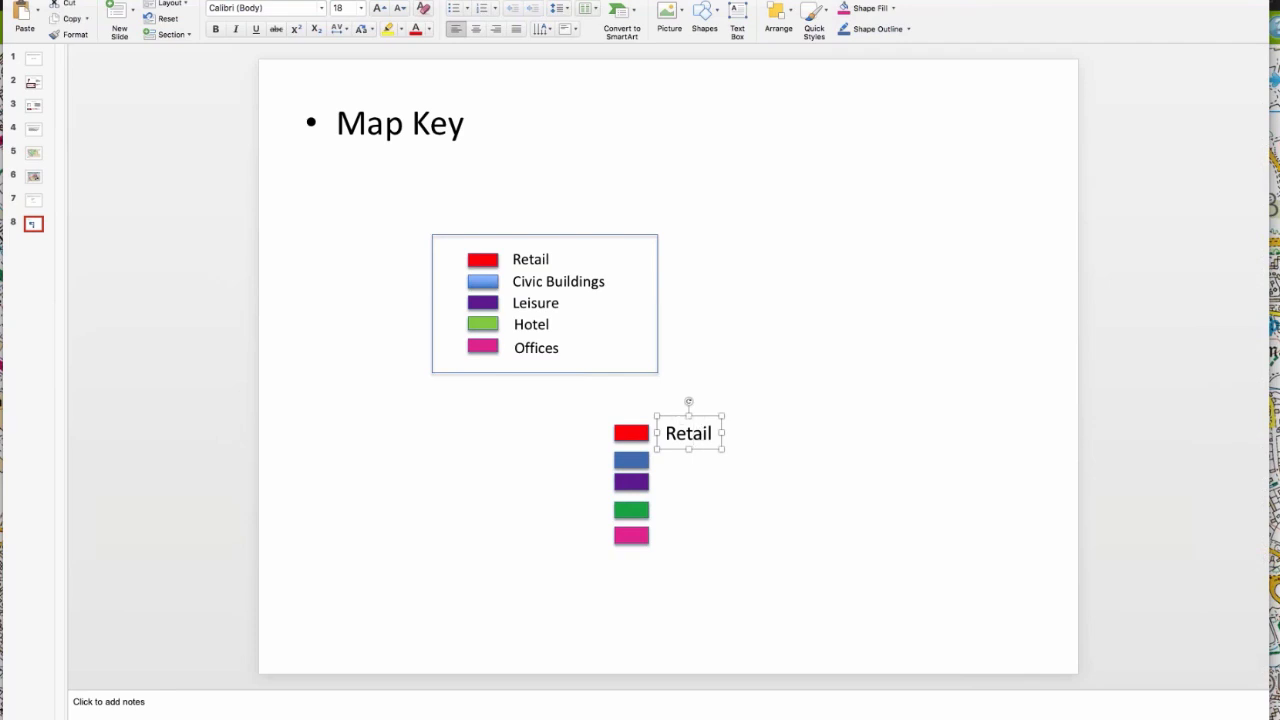
{"action": "key", "text": "super+v"}
{"action": "key", "text": "super+v"}
{"action": "key", "text": "super+v"}
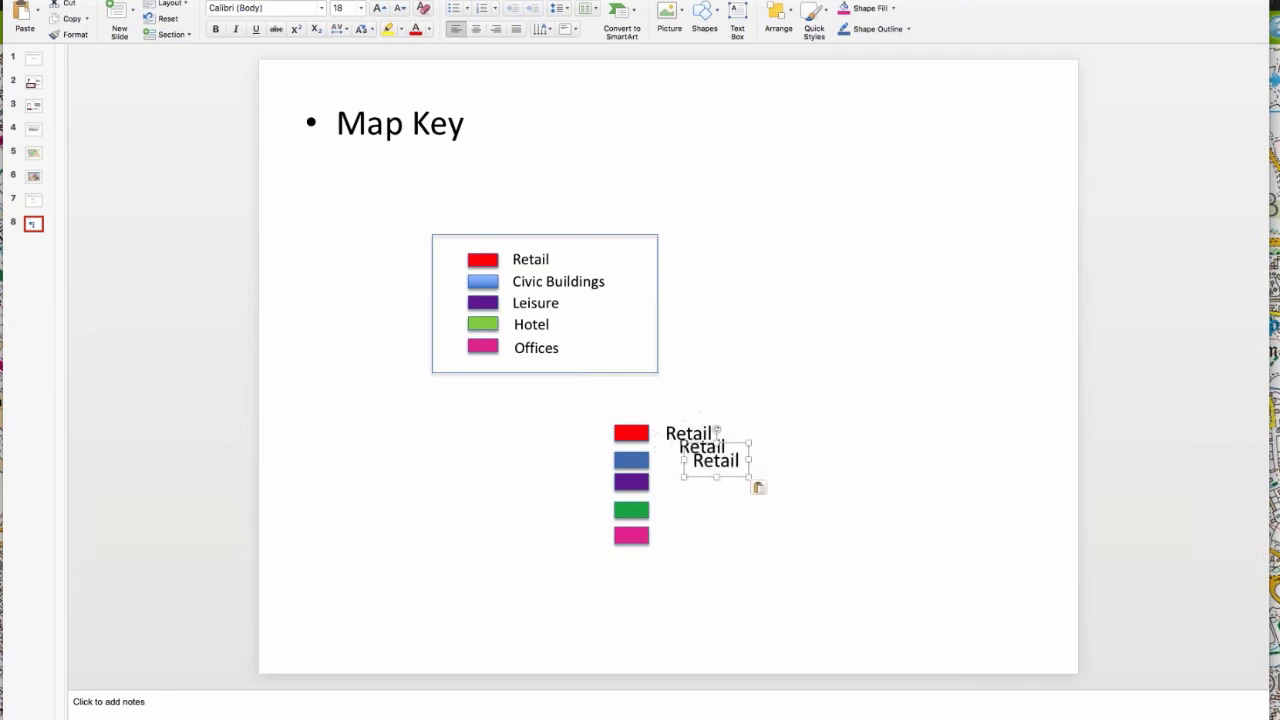
{"action": "key", "text": "super+v"}
Step: Arrange the four pasted "Retail" labels so that one sits beside each of the blue, purple, green and pink rectangles
{"action": "left_click_drag", "start_coordinate": [730, 468], "coordinate": [676, 514]}
{"action": "left_click", "coordinate": [718, 472]}
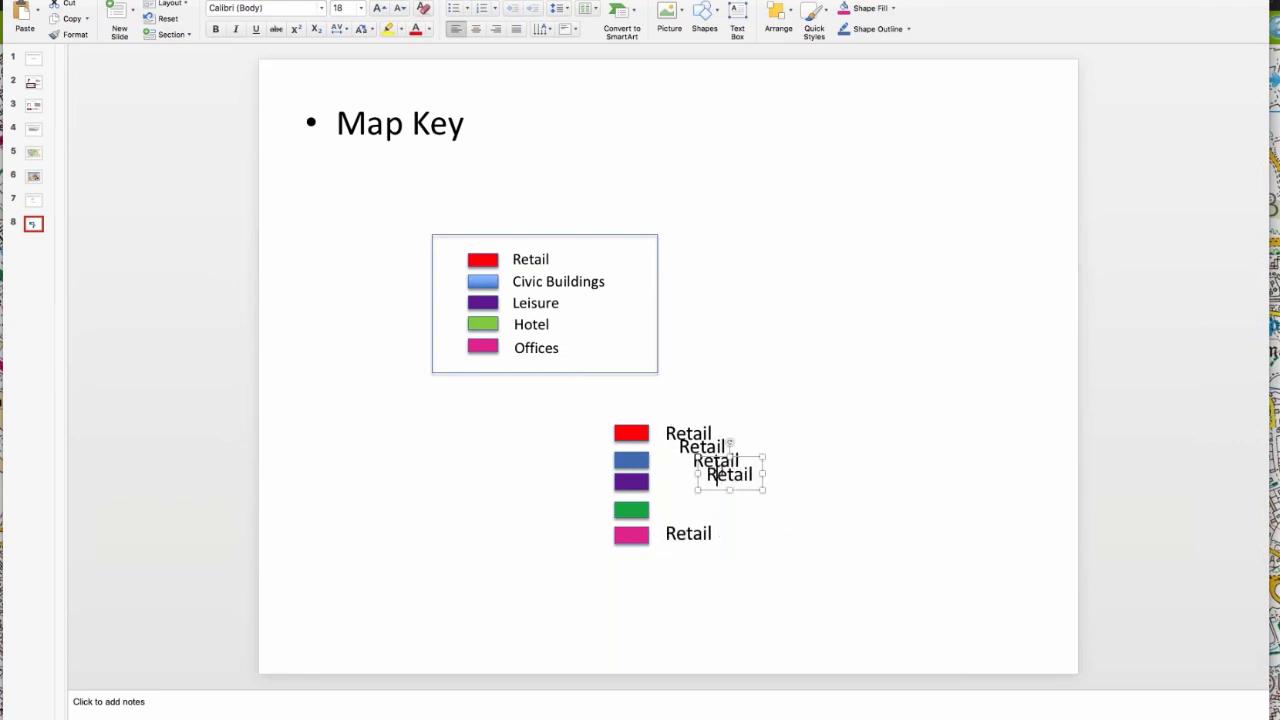
{"action": "left_click_drag", "start_coordinate": [716, 474], "coordinate": [673, 511]}
{"action": "left_click", "coordinate": [709, 455]}
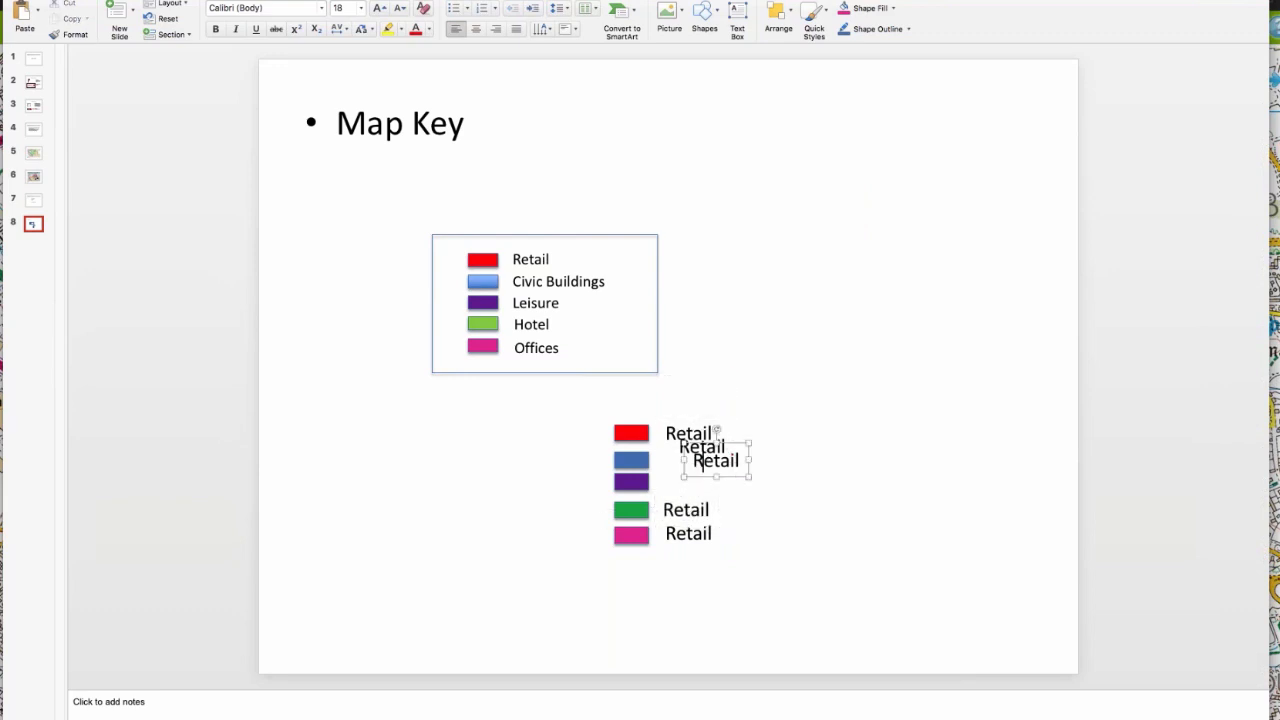
{"action": "left_click_drag", "start_coordinate": [707, 444], "coordinate": [691, 478]}
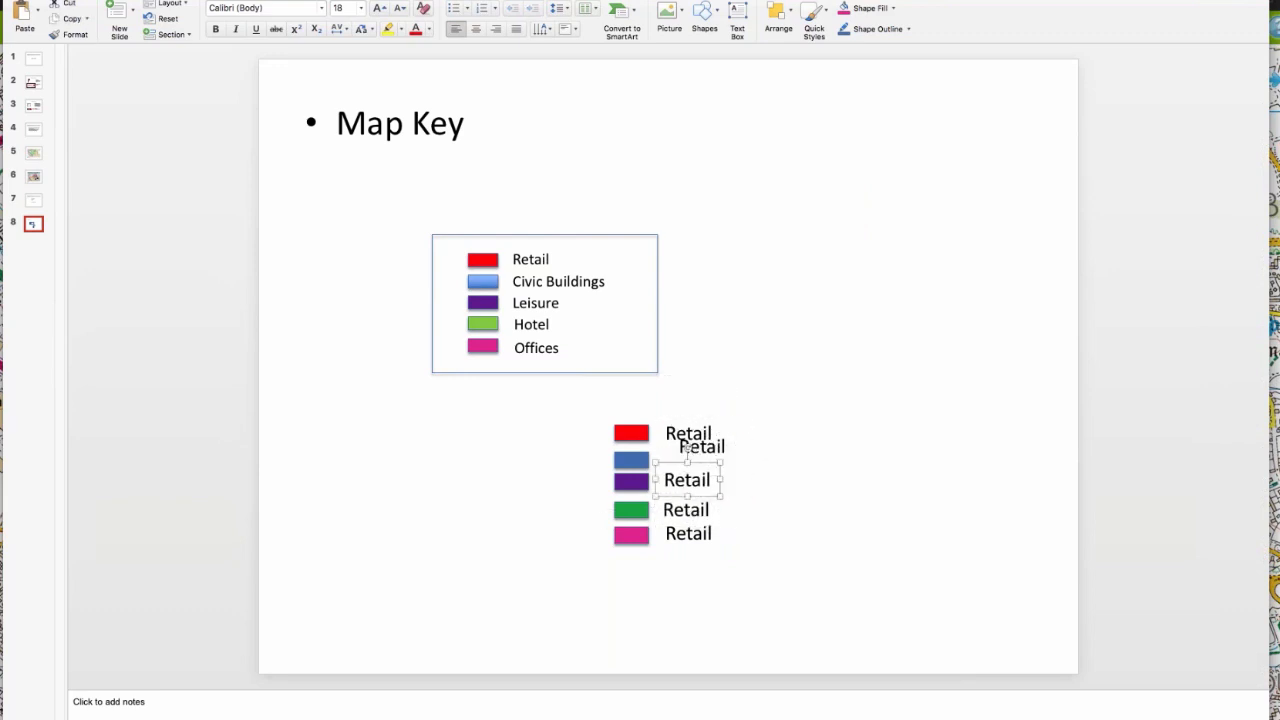
{"action": "left_click", "coordinate": [691, 451]}
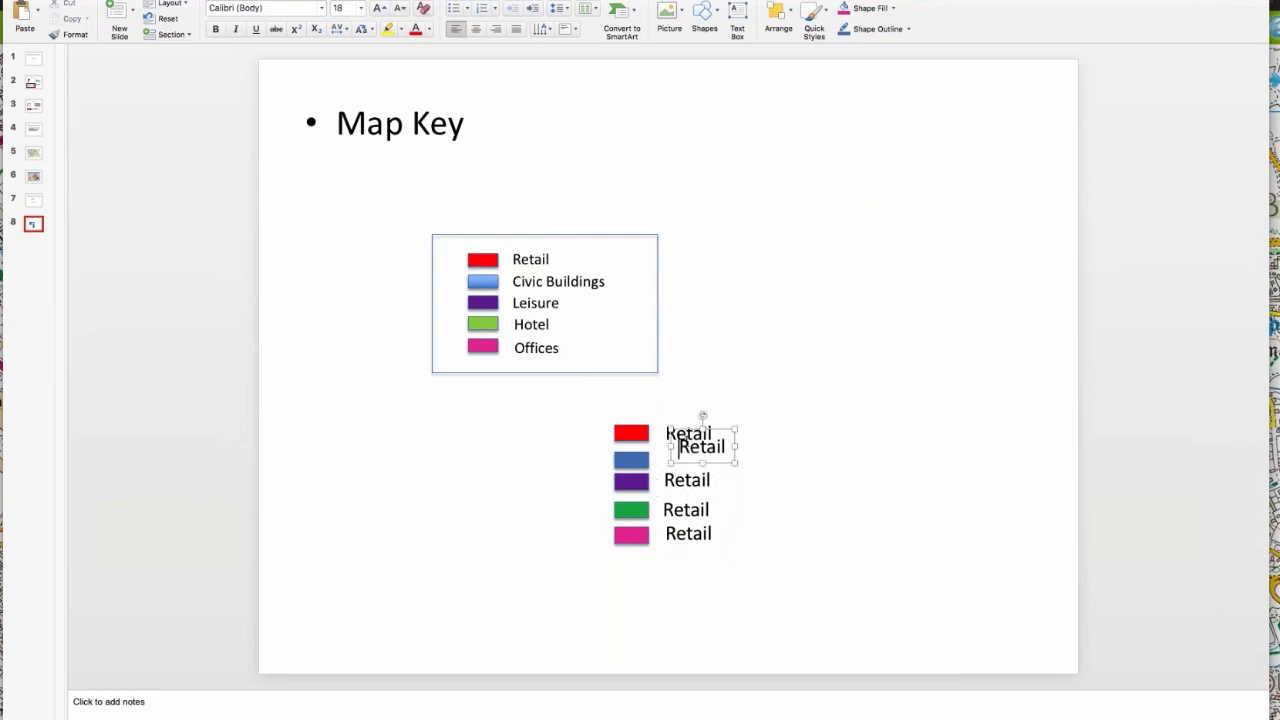
{"action": "left_click_drag", "start_coordinate": [682, 436], "coordinate": [681, 440]}
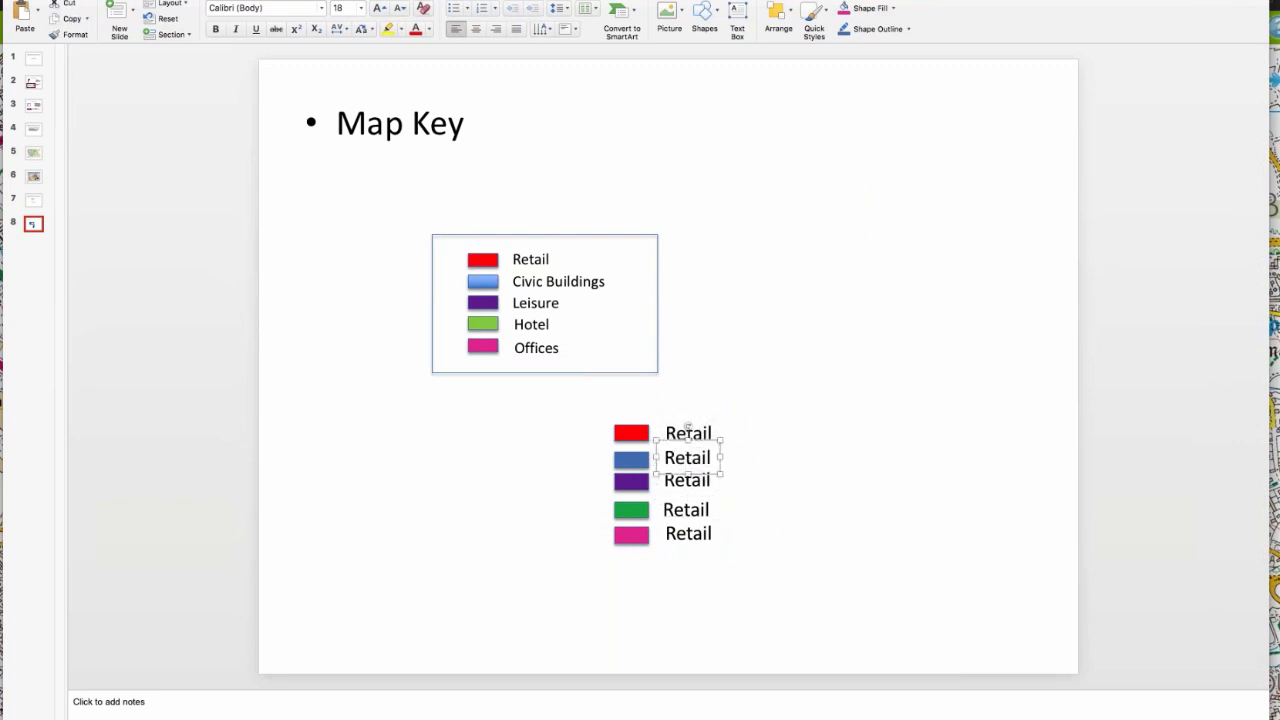
{"action": "left_click", "coordinate": [797, 500]}
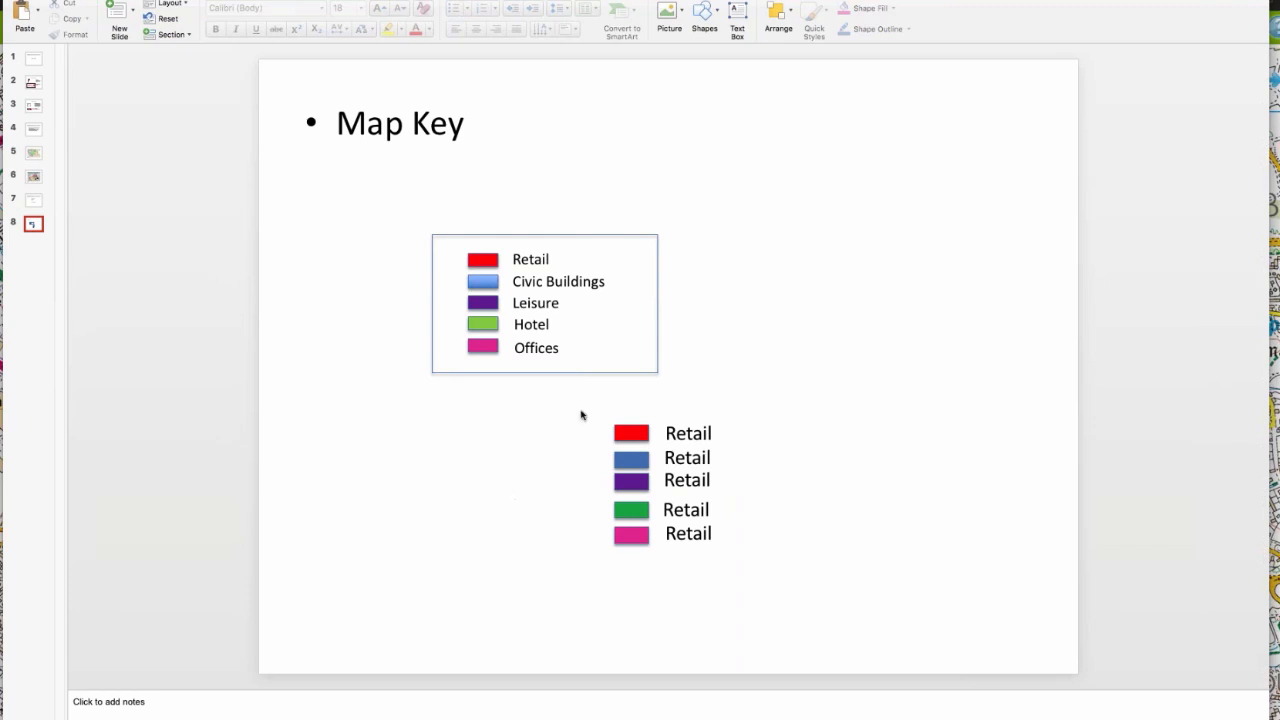
Step: Group all five coloured rectangles and their "Retail" labels in the new key into one object
{"action": "left_click_drag", "start_coordinate": [561, 409], "coordinate": [793, 571]}
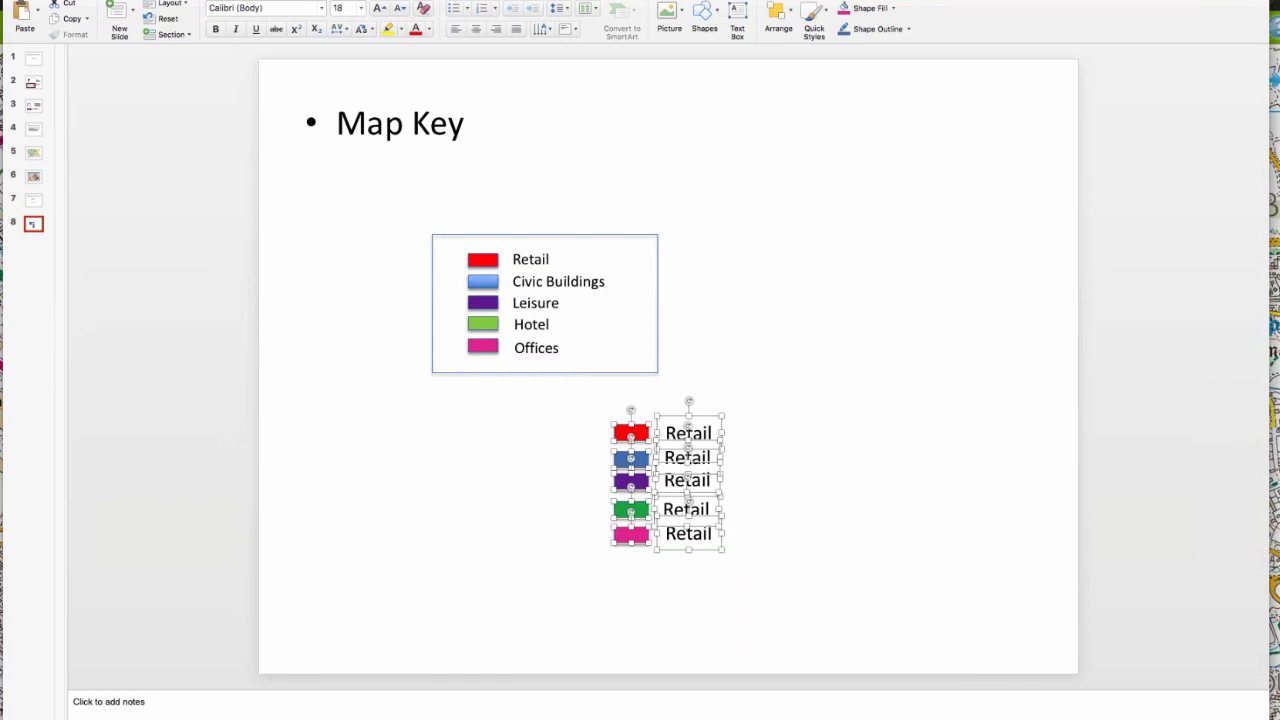
{"action": "left_click", "coordinate": [270, 0]}
{"action": "left_click", "coordinate": [340, 64]}
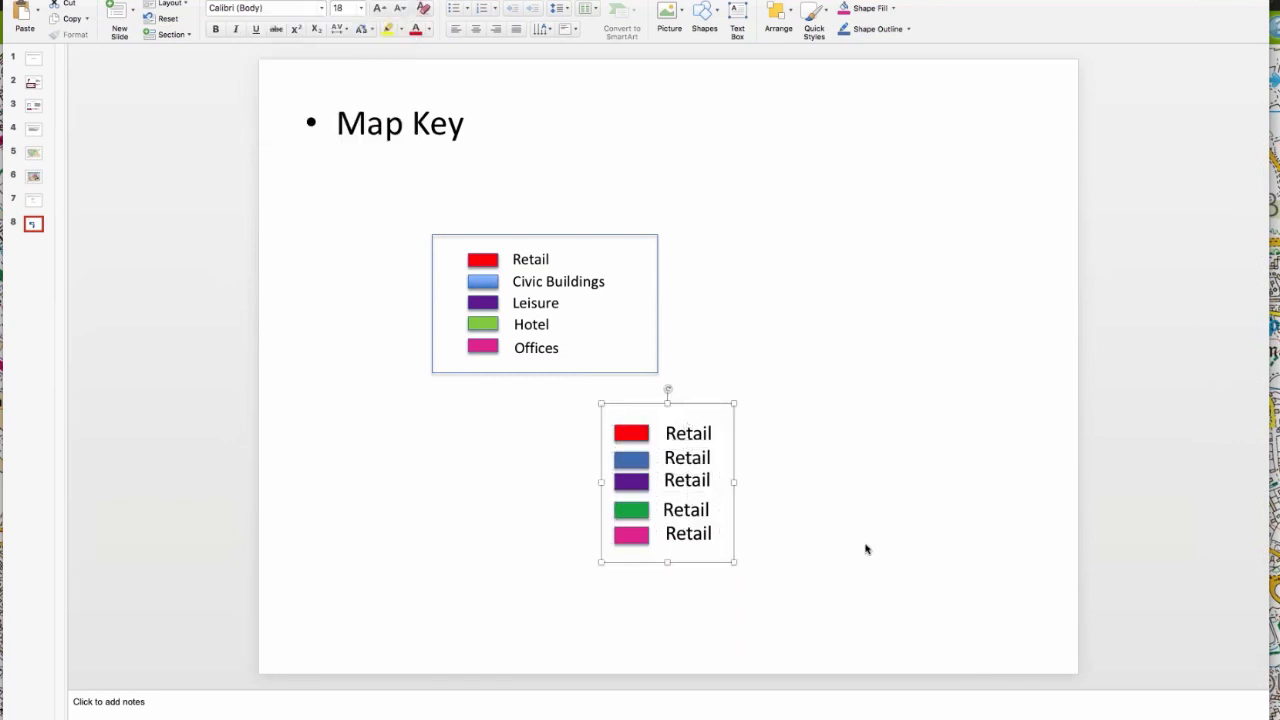
{"action": "left_click", "coordinate": [868, 473]}
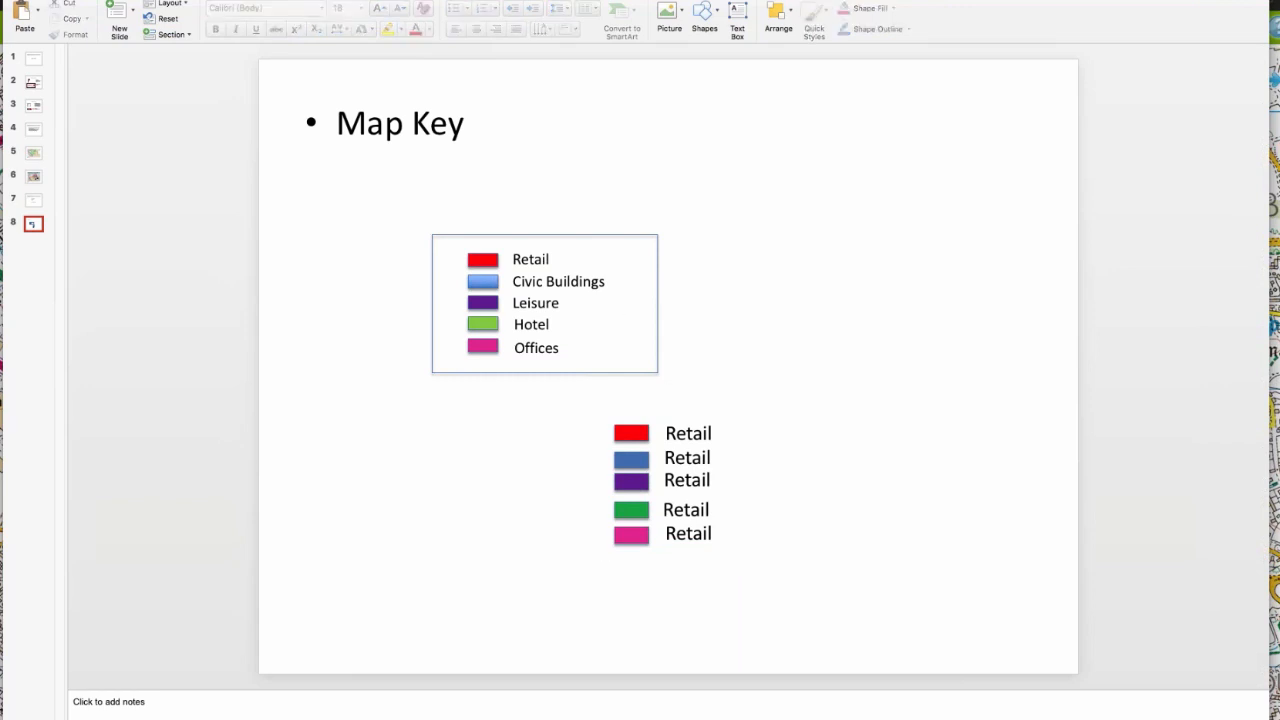
Step: Save the original framed key as a JPEG picture named Picture1 on the Desktop
{"action": "right_click", "coordinate": [596, 323]}
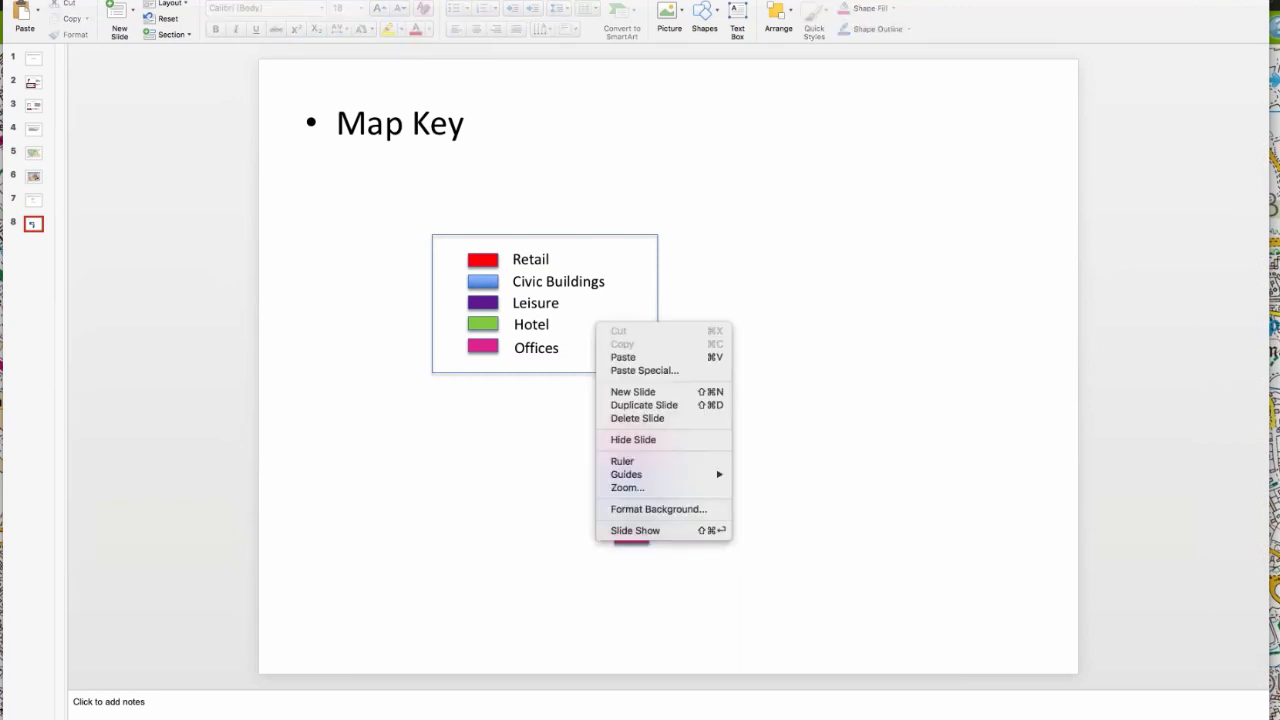
{"action": "left_click", "coordinate": [584, 371]}
{"action": "left_click", "coordinate": [584, 373]}
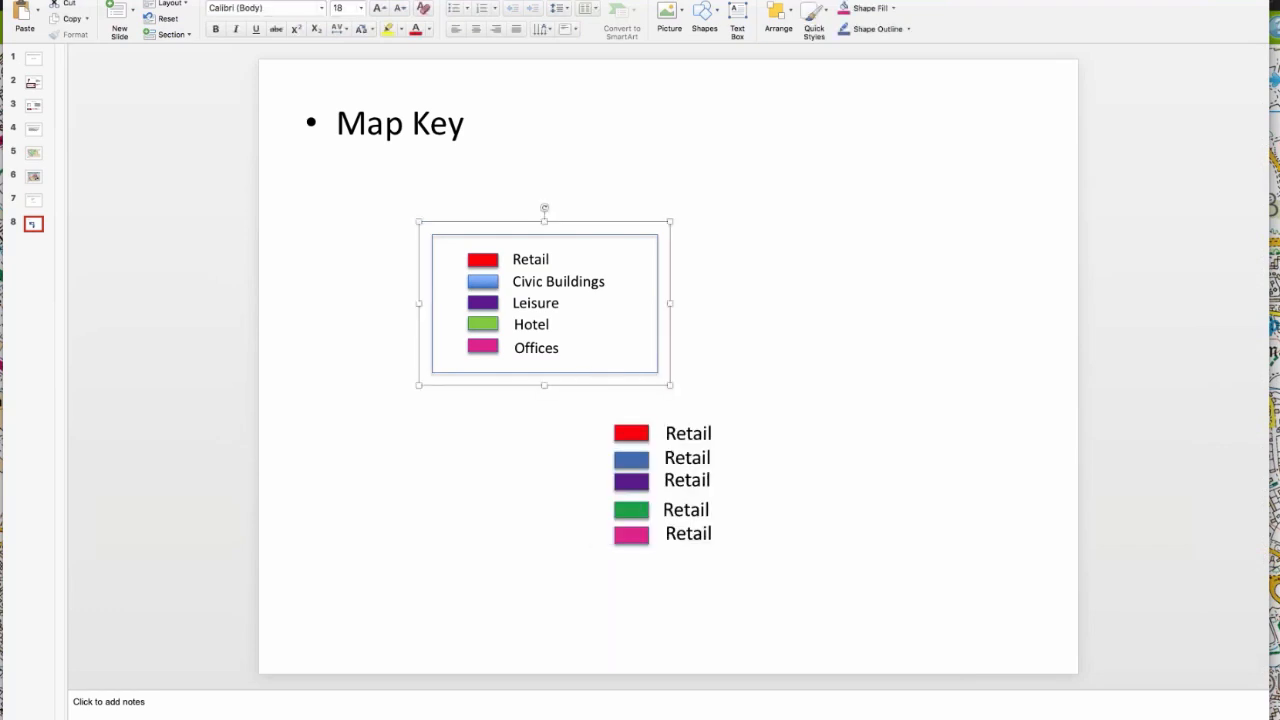
{"action": "right_click", "coordinate": [597, 371]}
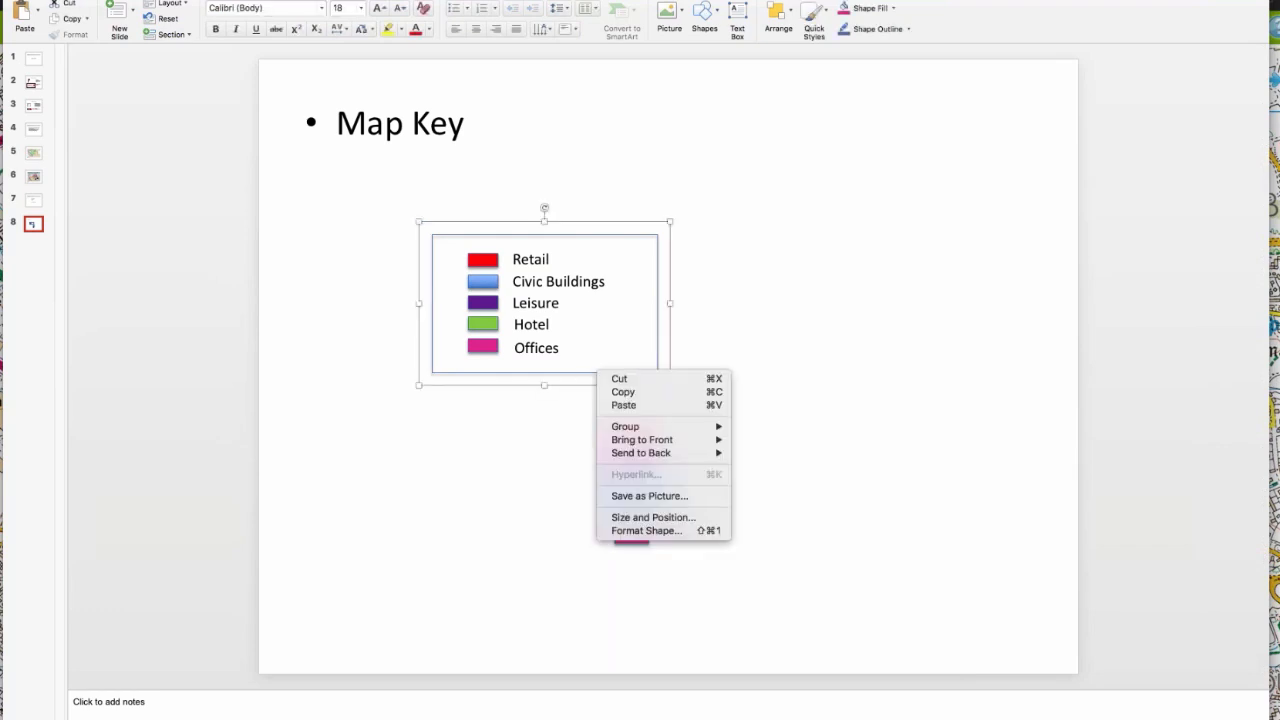
{"action": "left_click", "coordinate": [647, 501]}
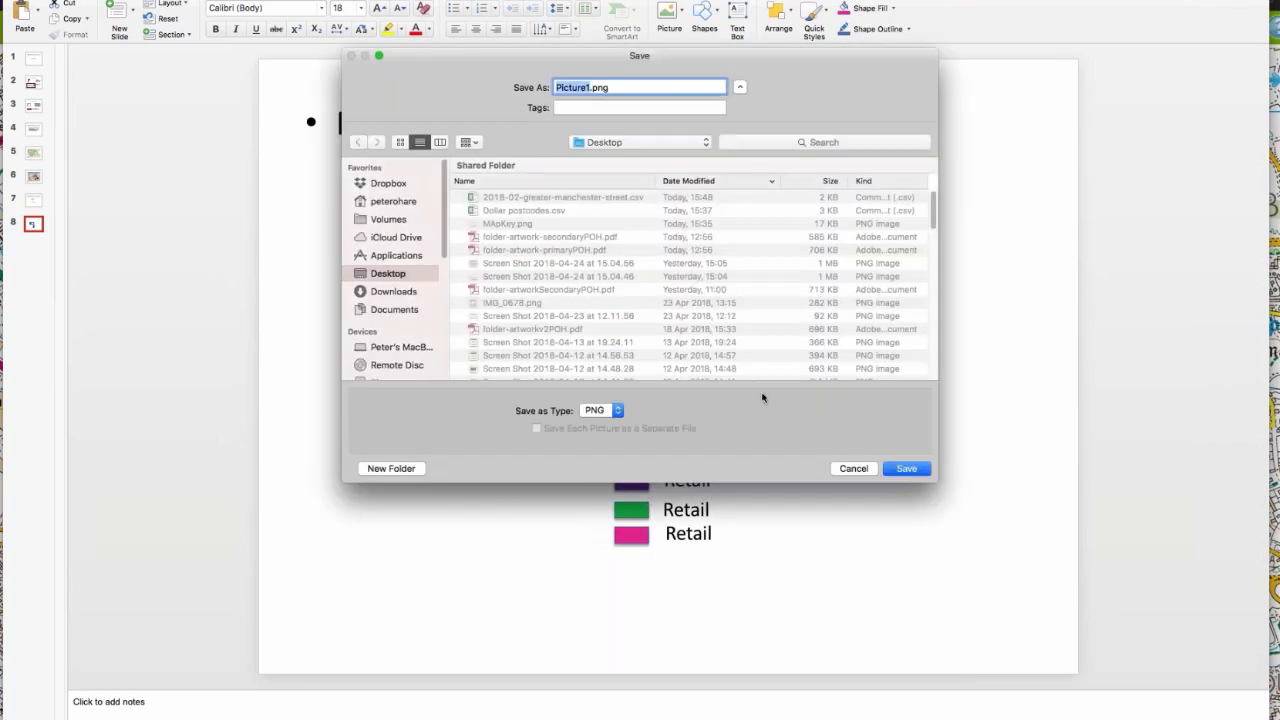
{"action": "left_click", "coordinate": [522, 227]}
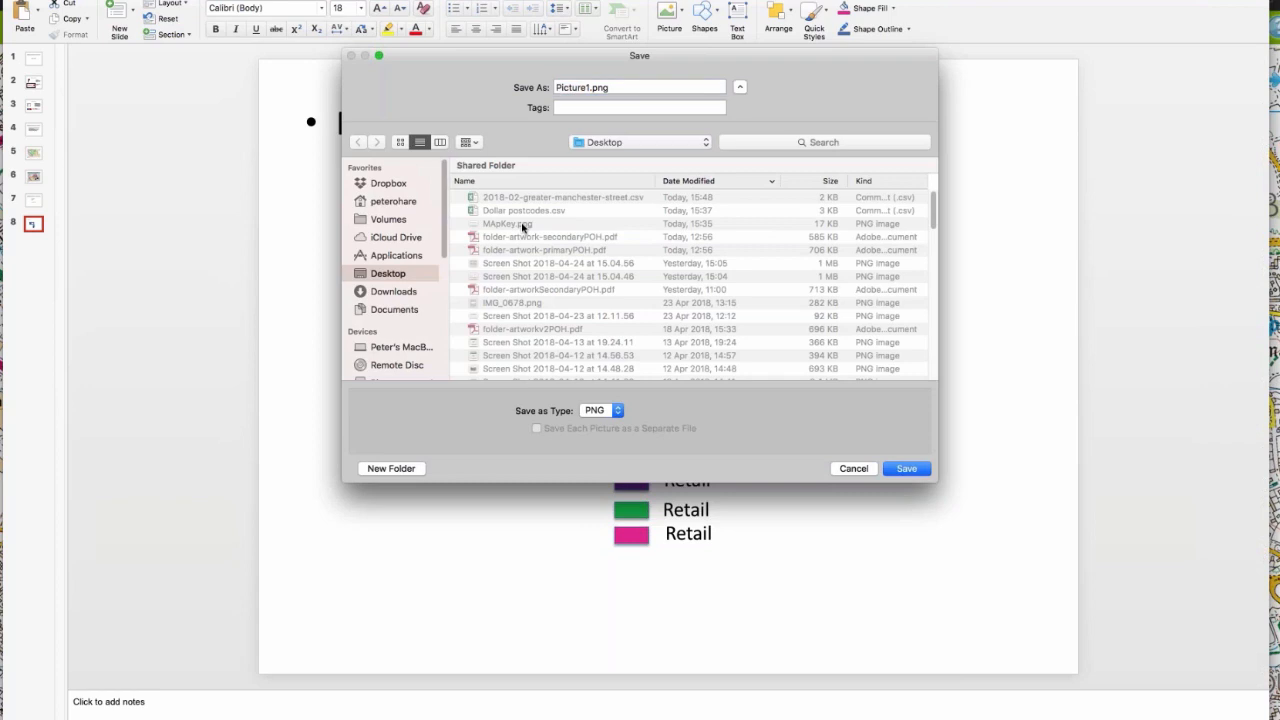
{"action": "left_click", "coordinate": [618, 413]}
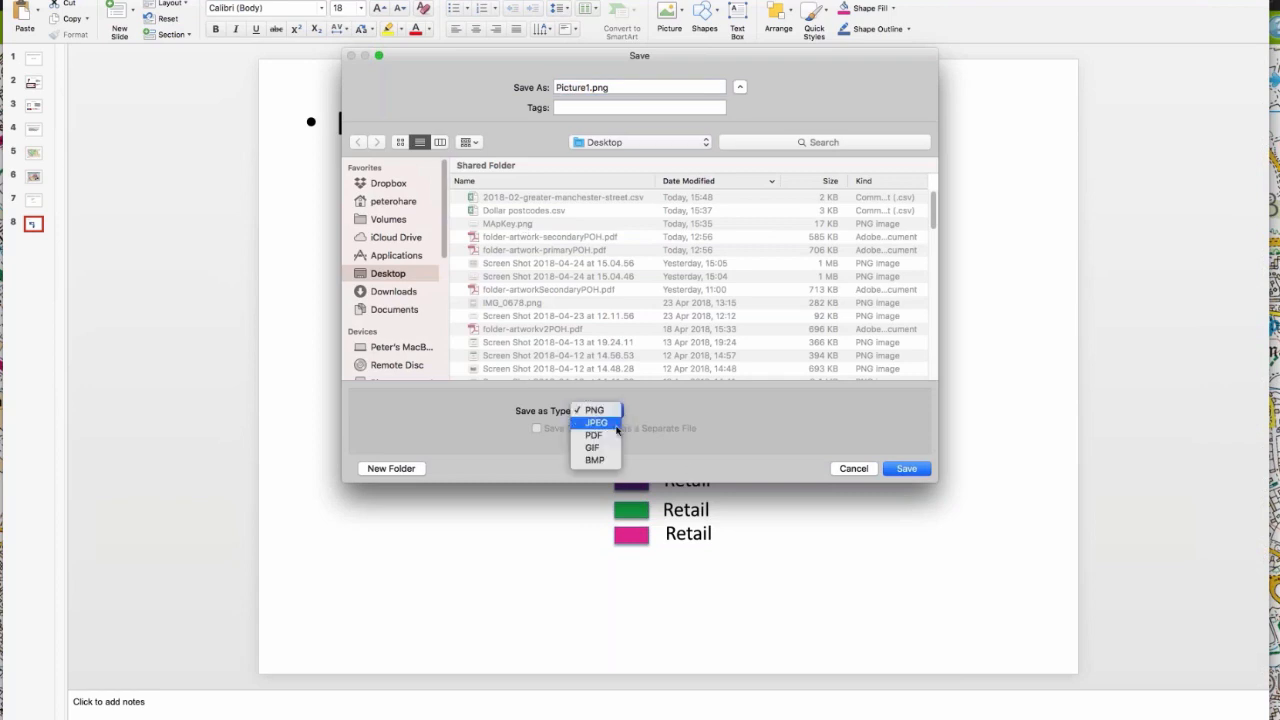
{"action": "left_click", "coordinate": [615, 413]}
{"action": "left_click", "coordinate": [918, 470]}
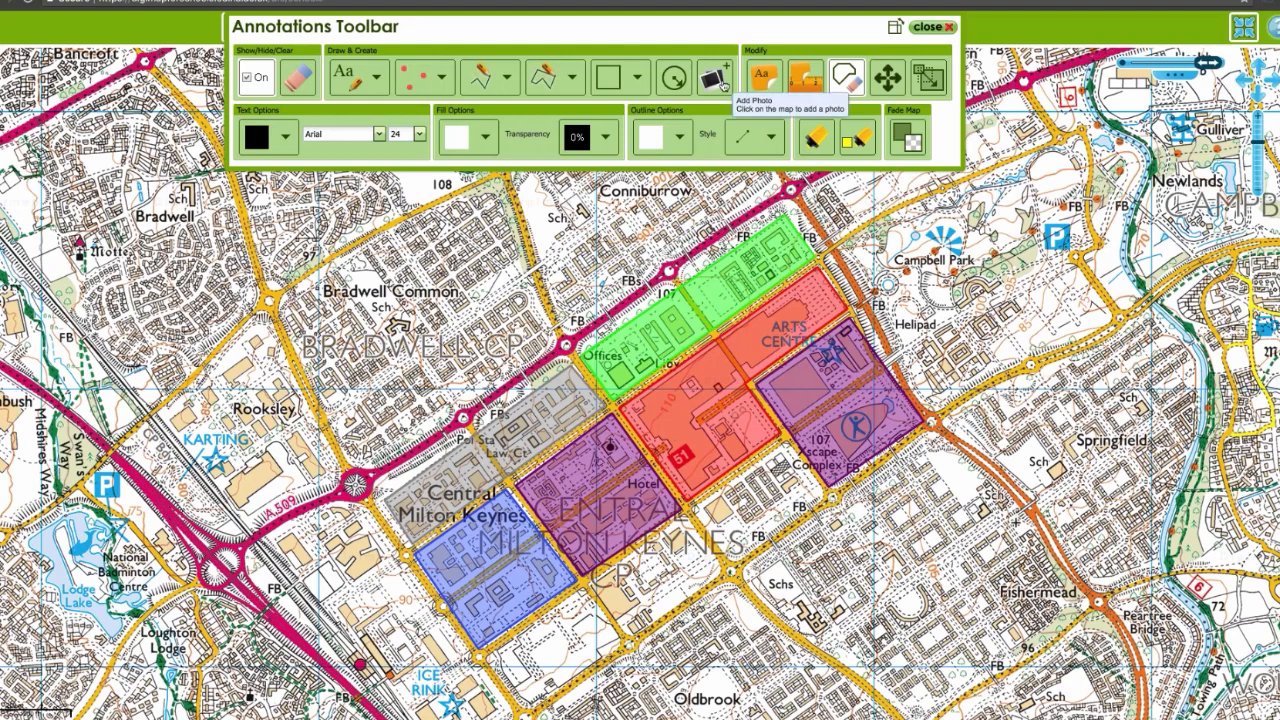
Step: Switch to Digimap for Schools and upload Picture1.jpg as a photo on the map, just north of the grey zone
{"action": "left_click", "coordinate": [720, 82]}
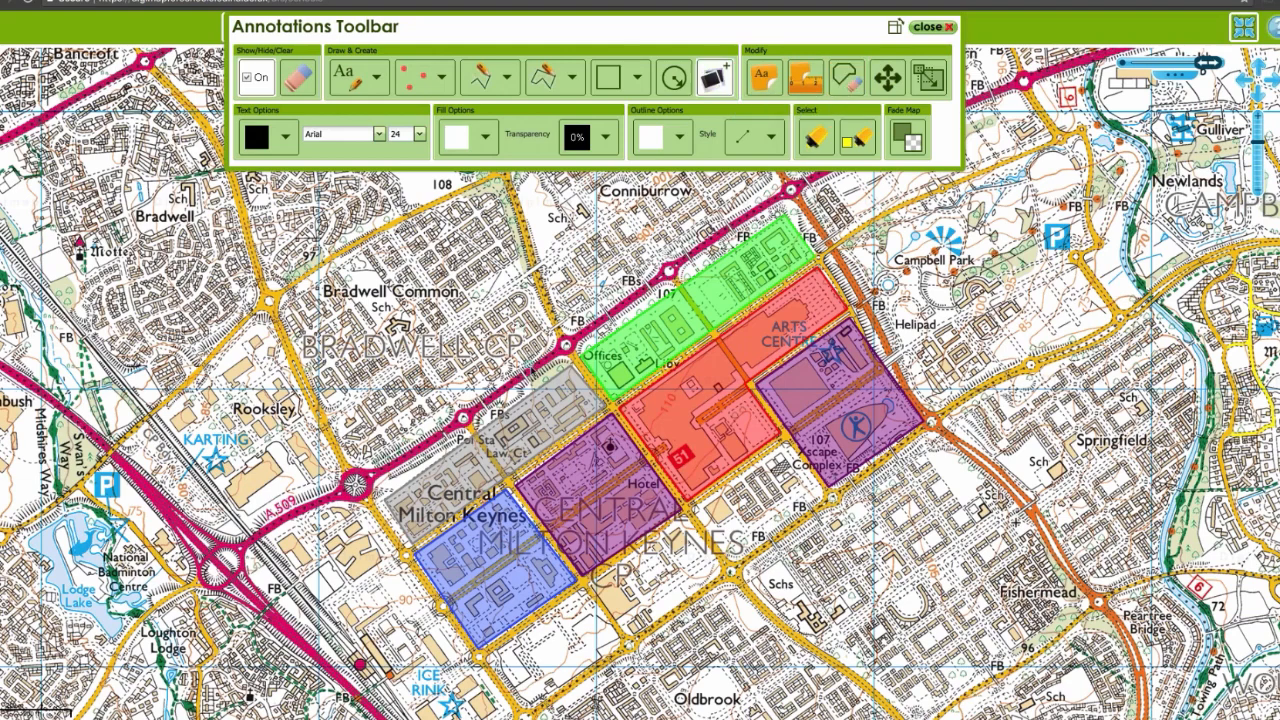
{"action": "left_click", "coordinate": [526, 365]}
{"action": "left_click", "coordinate": [596, 373]}
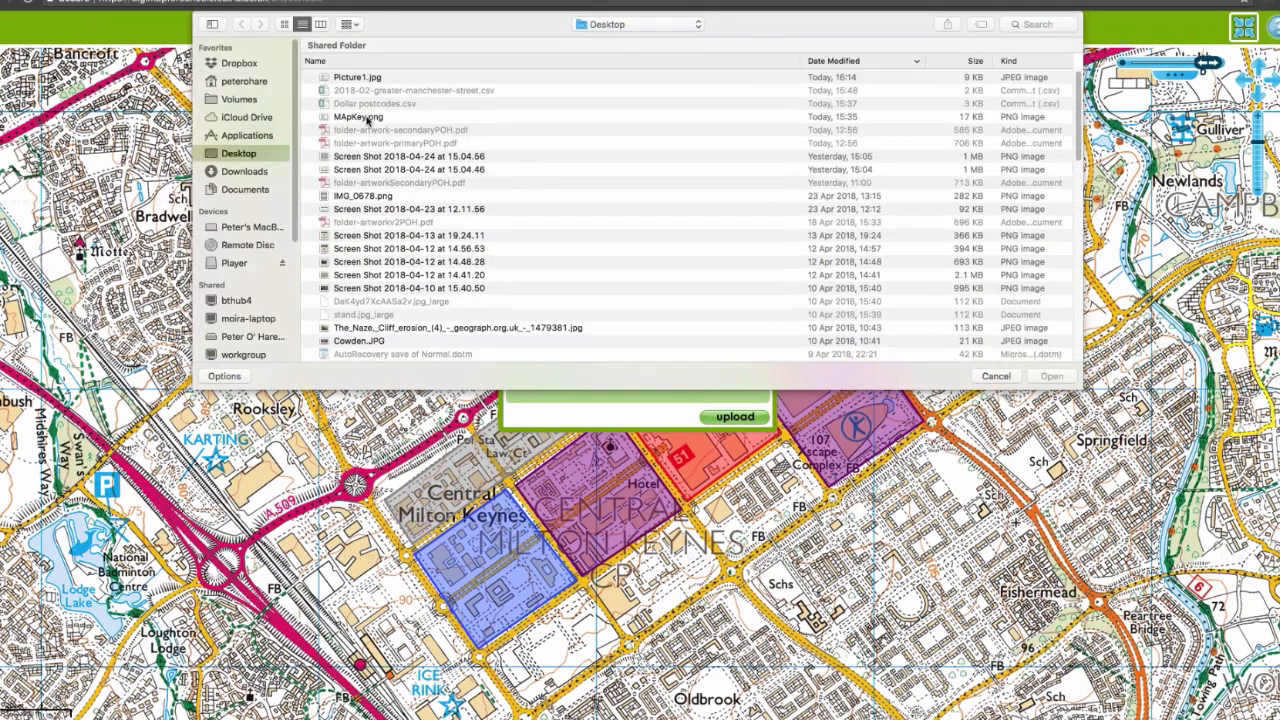
{"action": "left_click", "coordinate": [368, 118]}
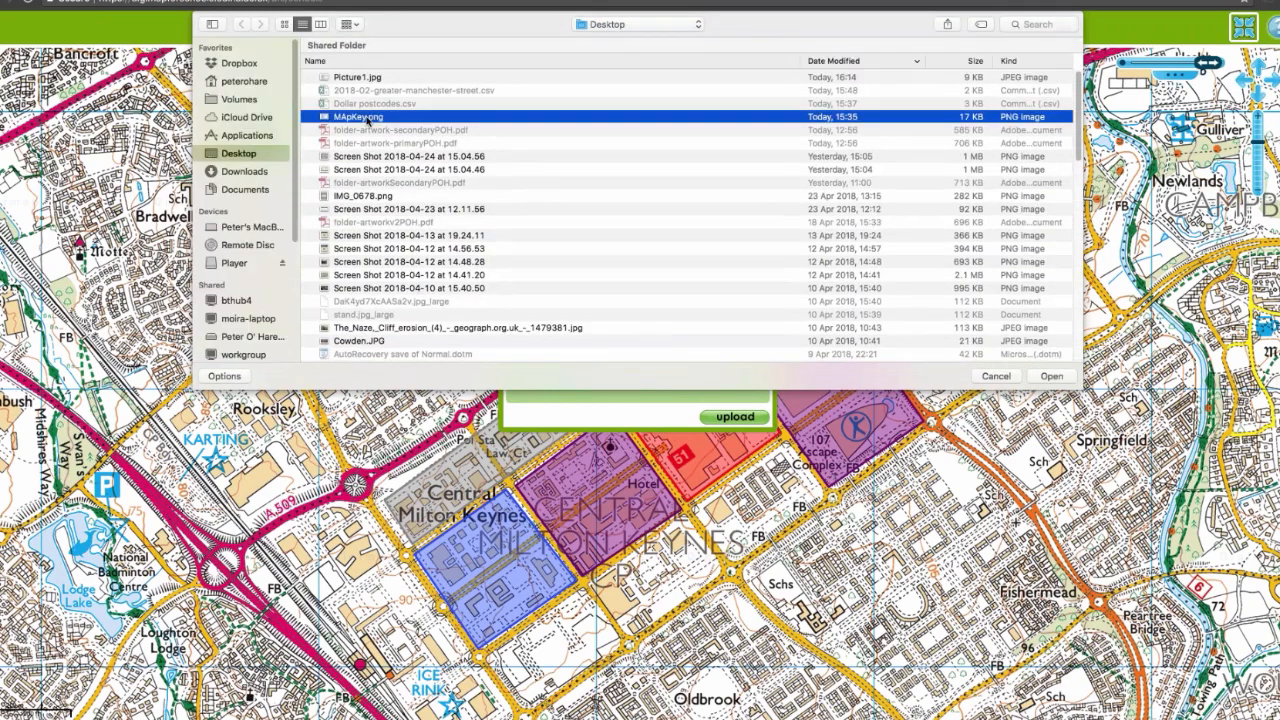
{"action": "left_click", "coordinate": [358, 80]}
{"action": "left_click", "coordinate": [1050, 375]}
{"action": "left_click", "coordinate": [733, 418]}
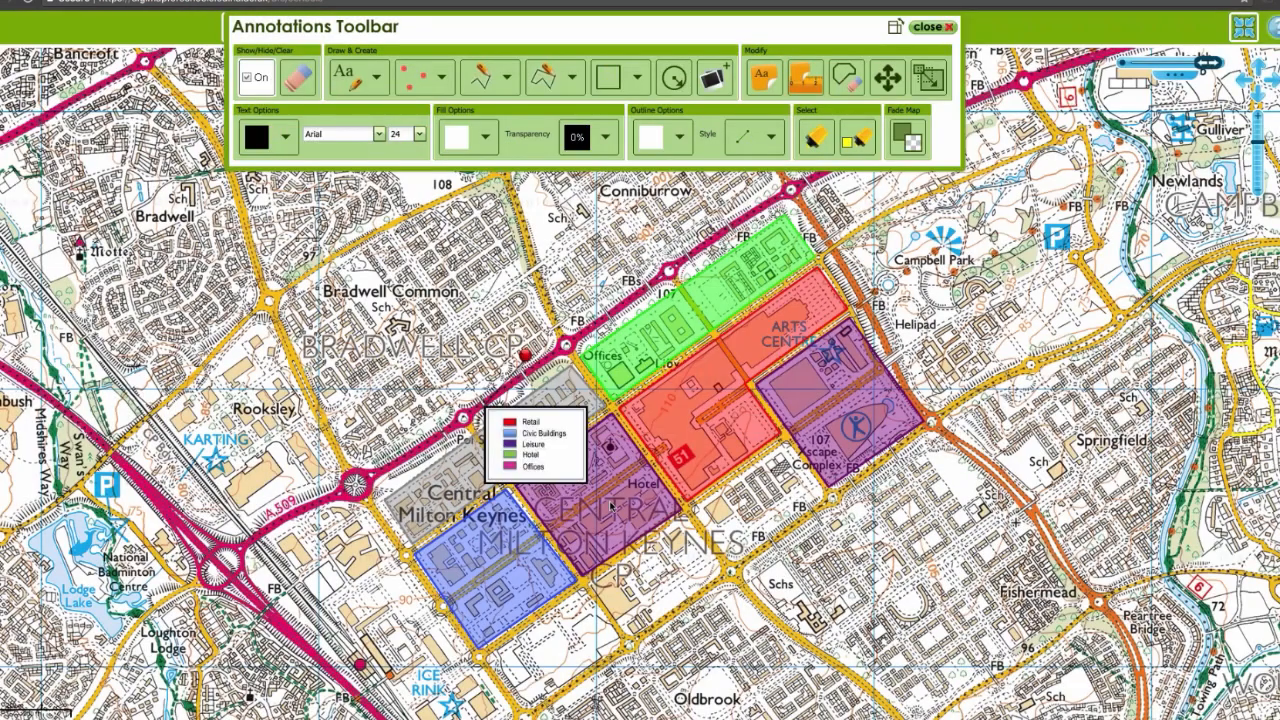
Step: Move the key image off the coloured zones to the Bradwell Common area and enlarge it to about twice its width
{"action": "left_click_drag", "start_coordinate": [496, 434], "coordinate": [370, 289]}
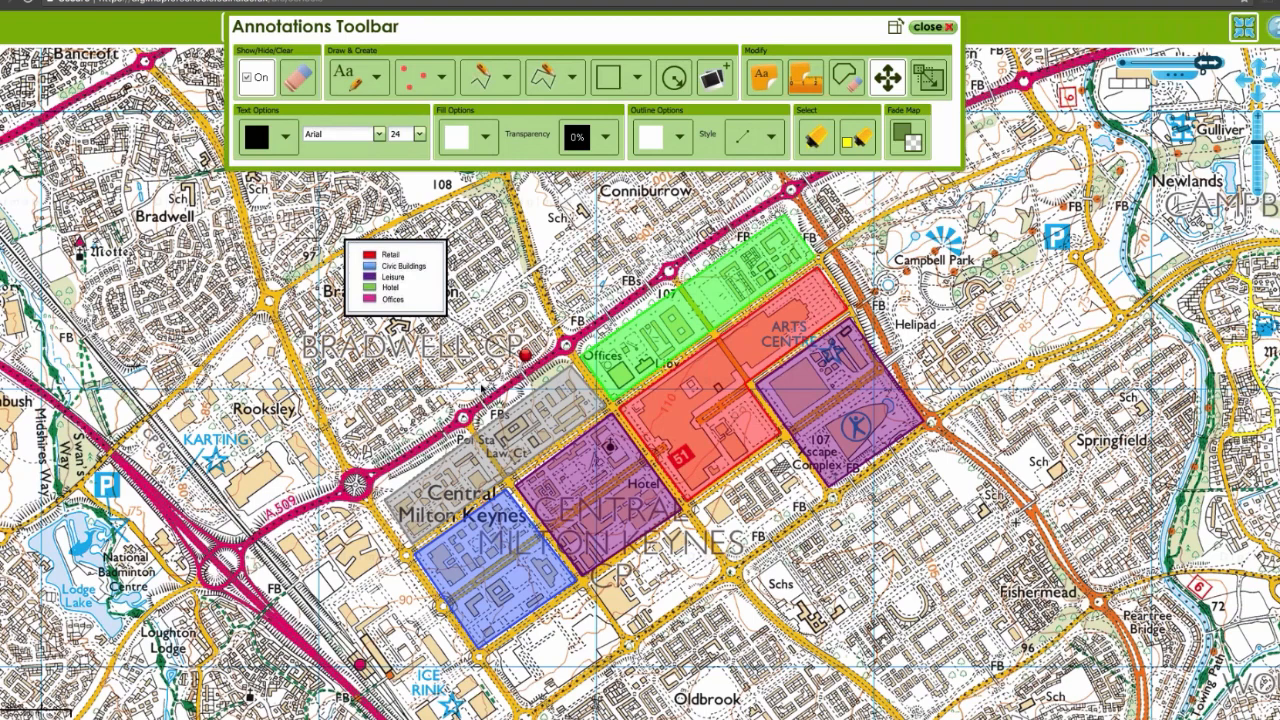
{"action": "left_click", "coordinate": [924, 88]}
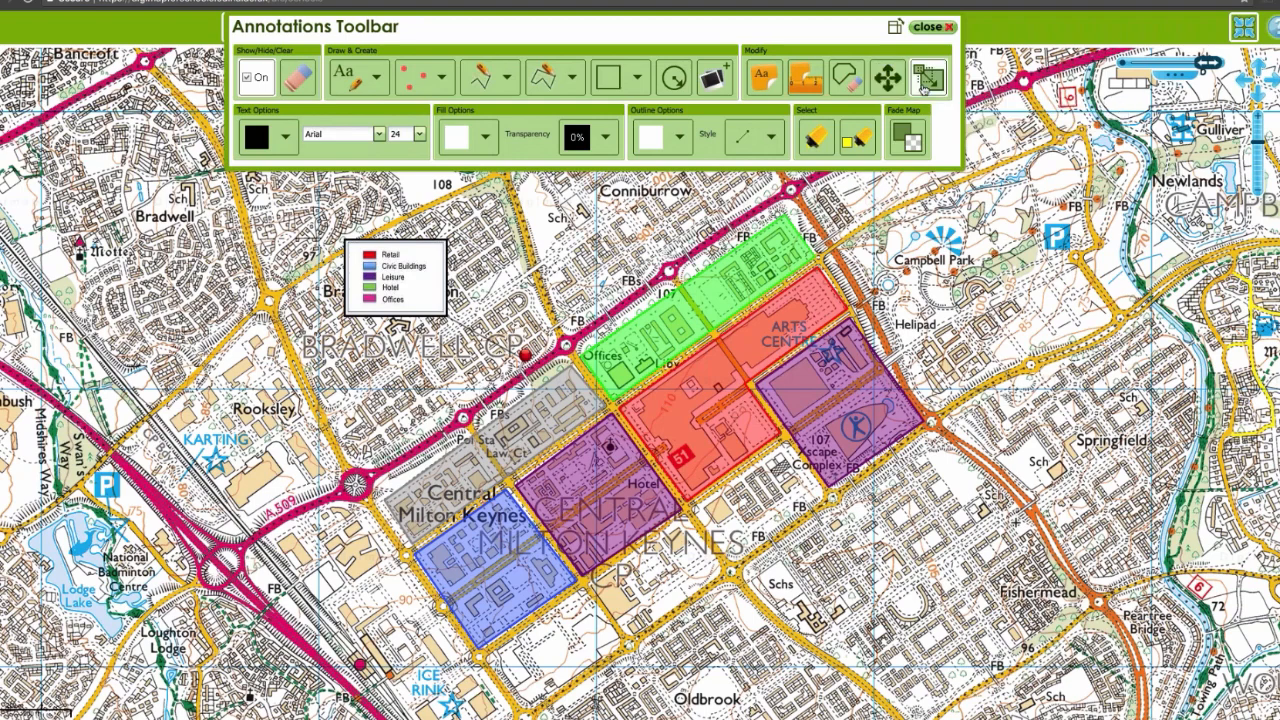
{"action": "left_click", "coordinate": [438, 314]}
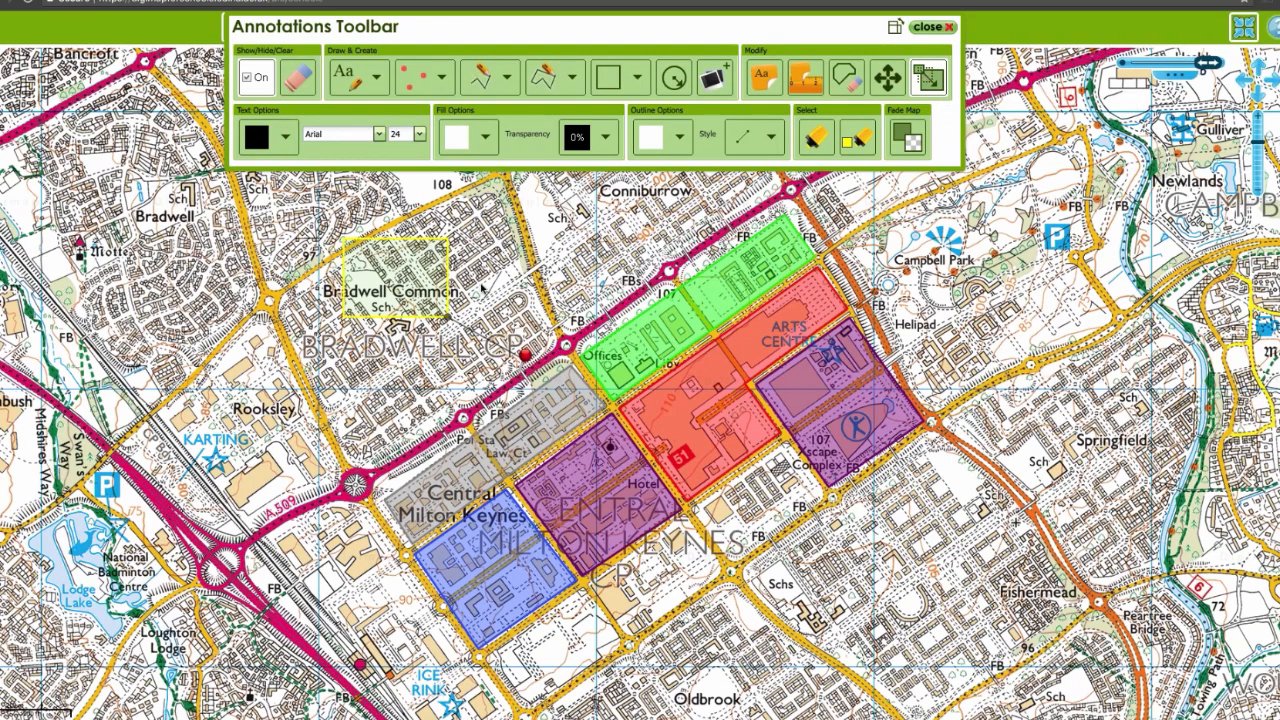
{"action": "left_click_drag", "start_coordinate": [452, 322], "coordinate": [507, 370]}
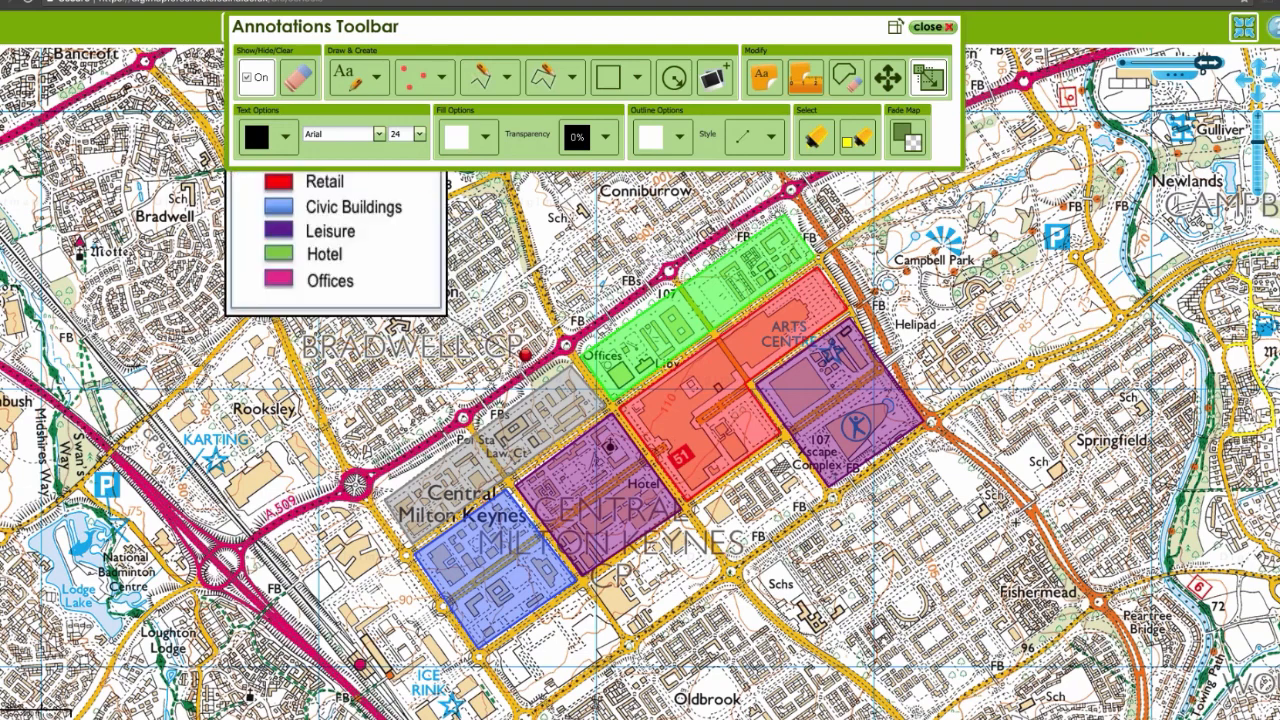
{"action": "left_click", "coordinate": [887, 78]}
{"action": "left_click_drag", "start_coordinate": [352, 225], "coordinate": [356, 318]}
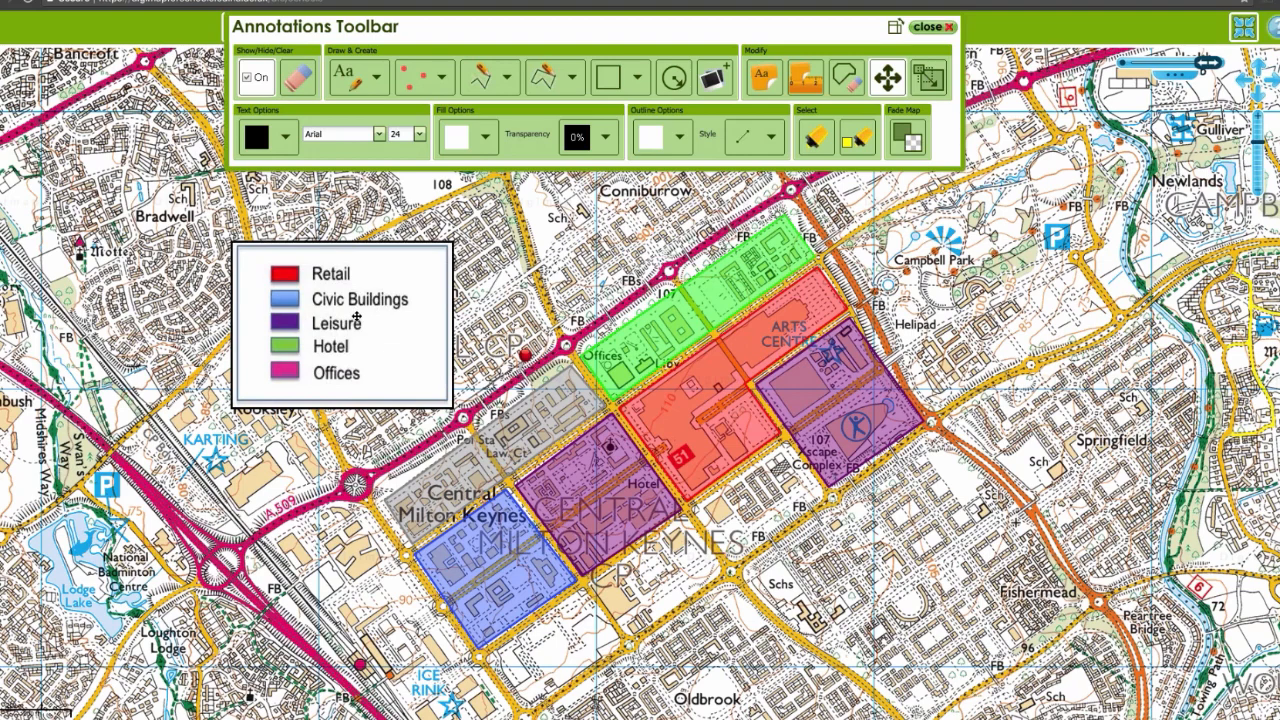
Step: Upload hotel.jpeg from the LandUseWebinar folder in Documents > DigiMapforSchools as a photo at a point in the green zone's eastern half
{"action": "left_click", "coordinate": [714, 78]}
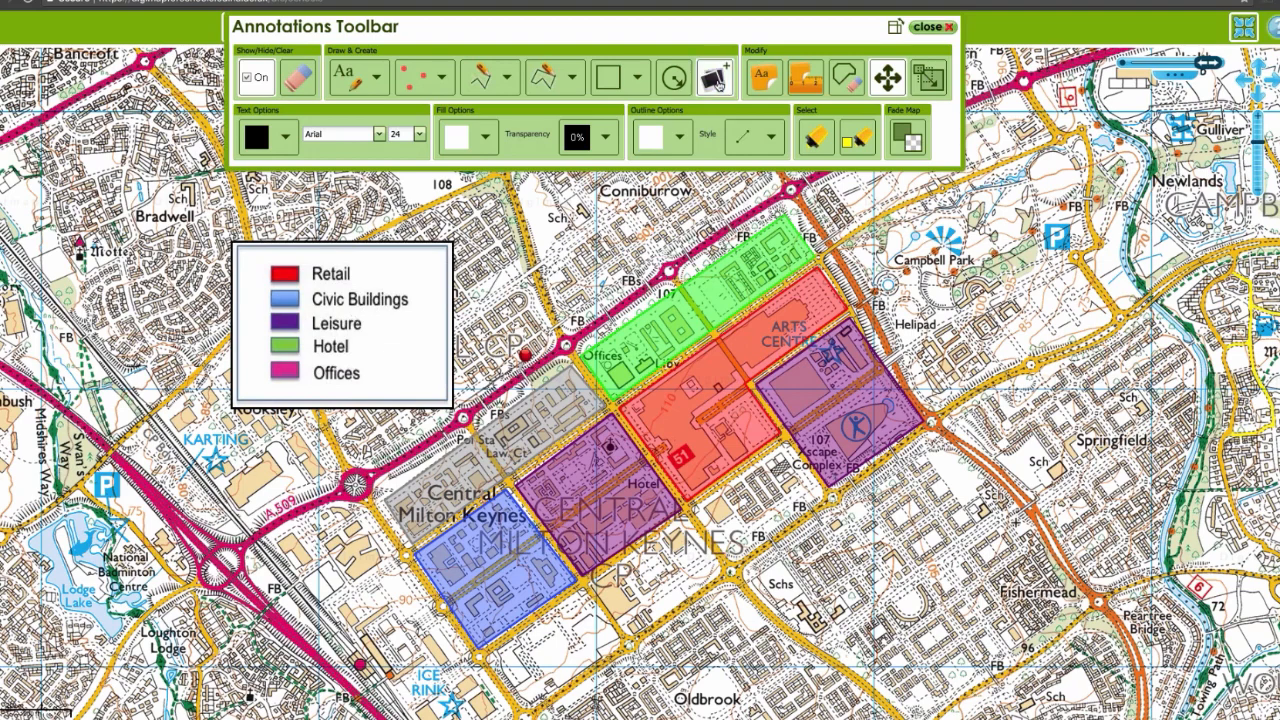
{"action": "left_click", "coordinate": [734, 310]}
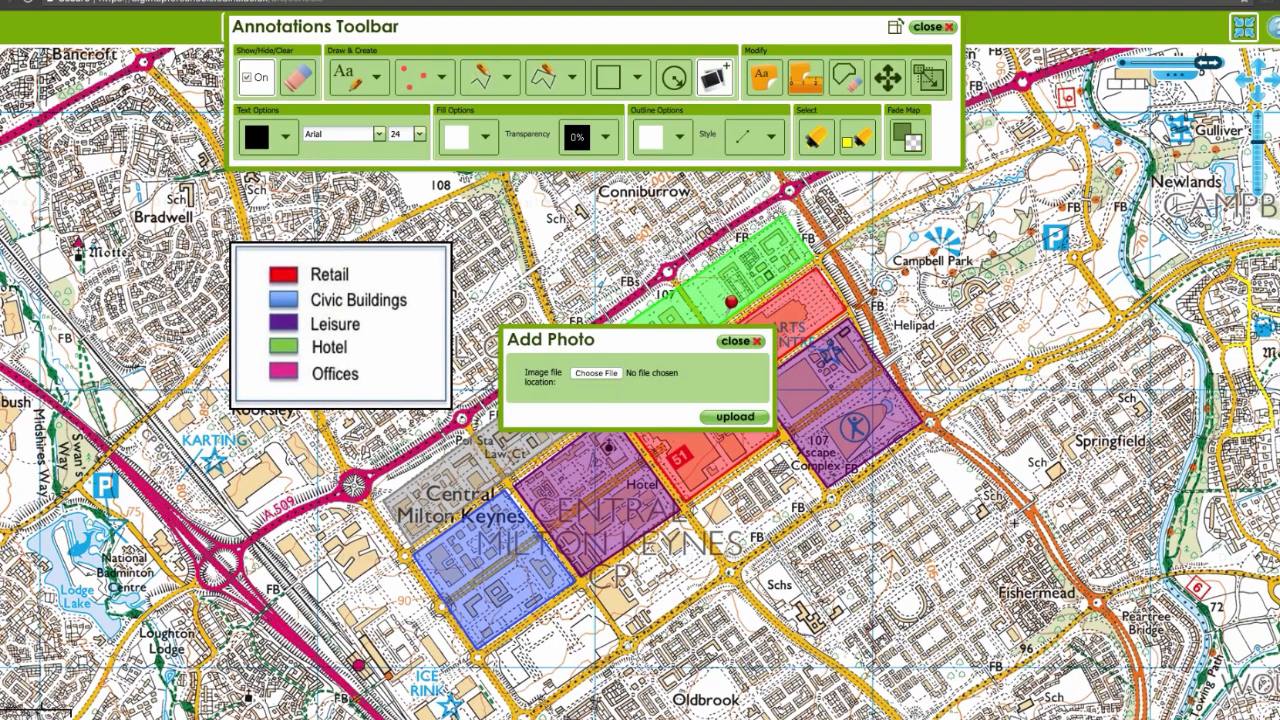
{"action": "left_click", "coordinate": [597, 373]}
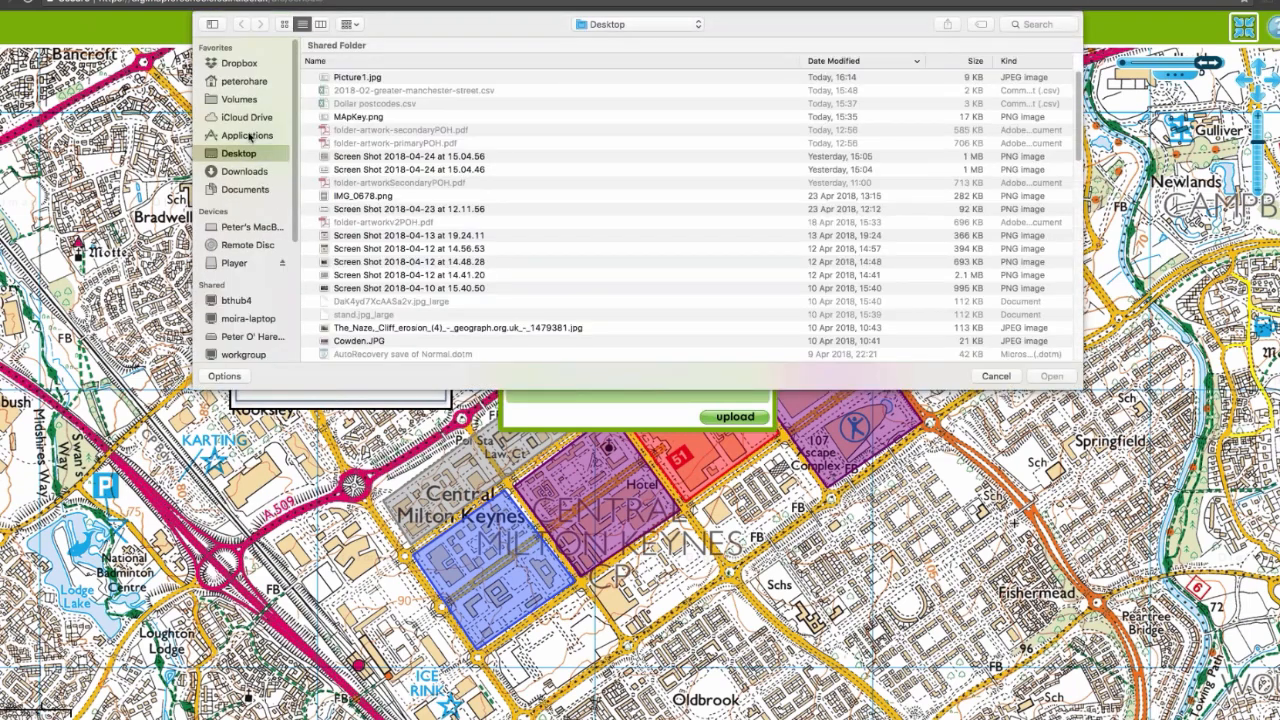
{"action": "left_click", "coordinate": [252, 191]}
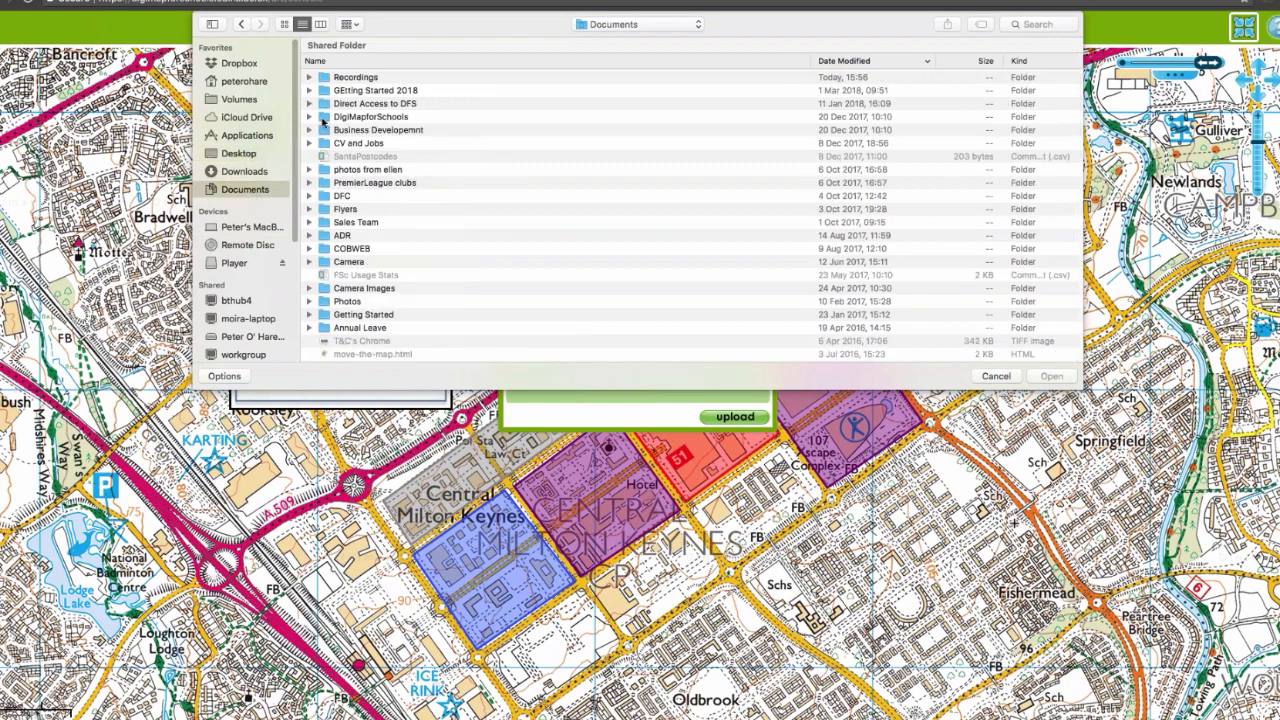
{"action": "double_click", "coordinate": [323, 118]}
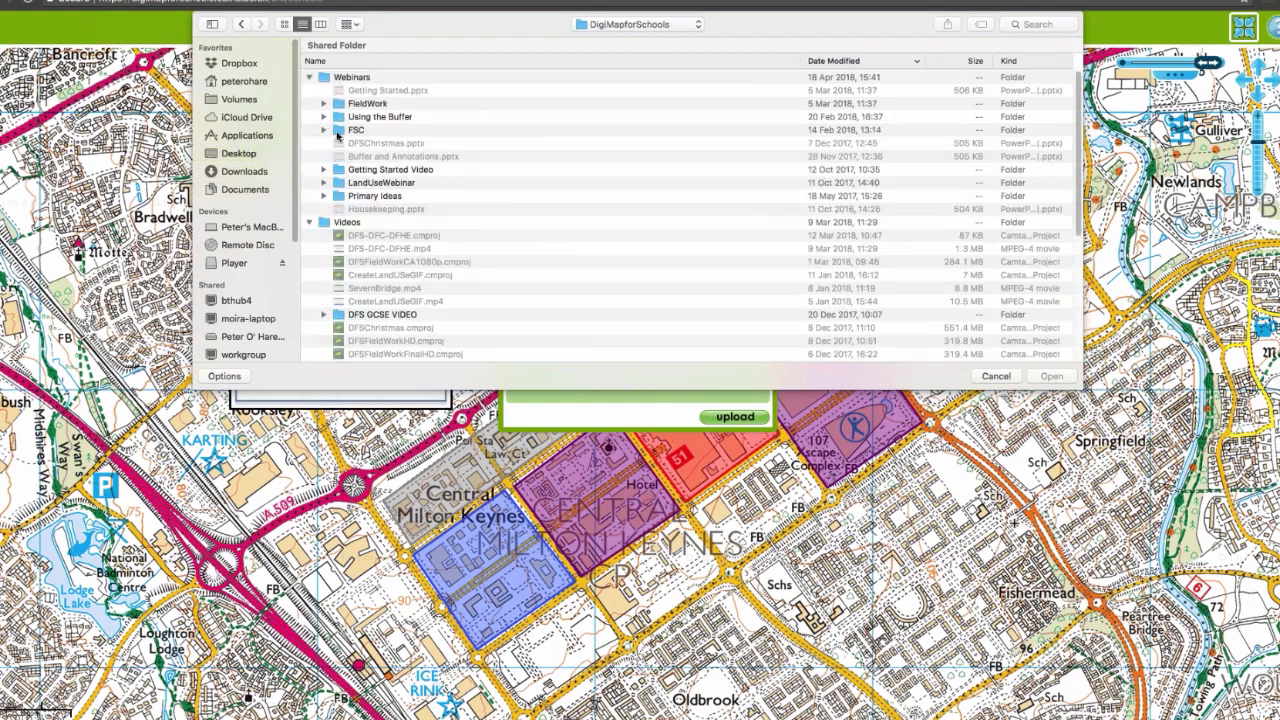
{"action": "double_click", "coordinate": [340, 184]}
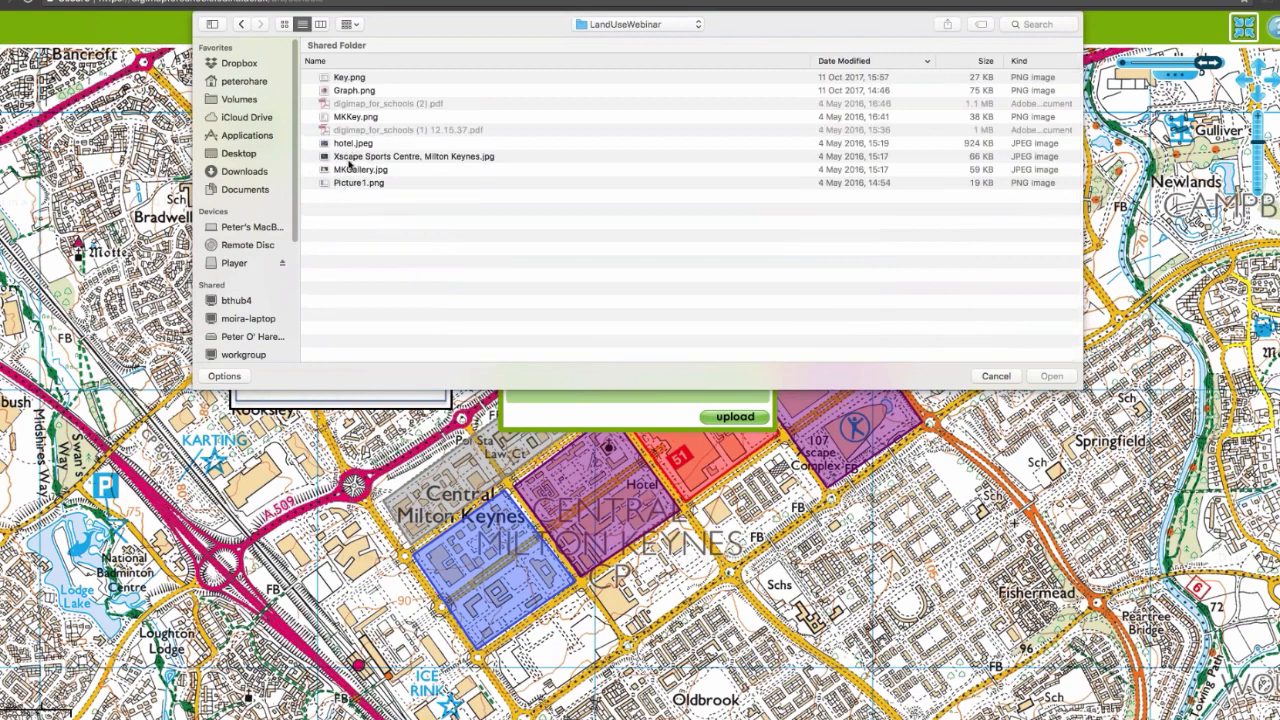
{"action": "left_click", "coordinate": [350, 145]}
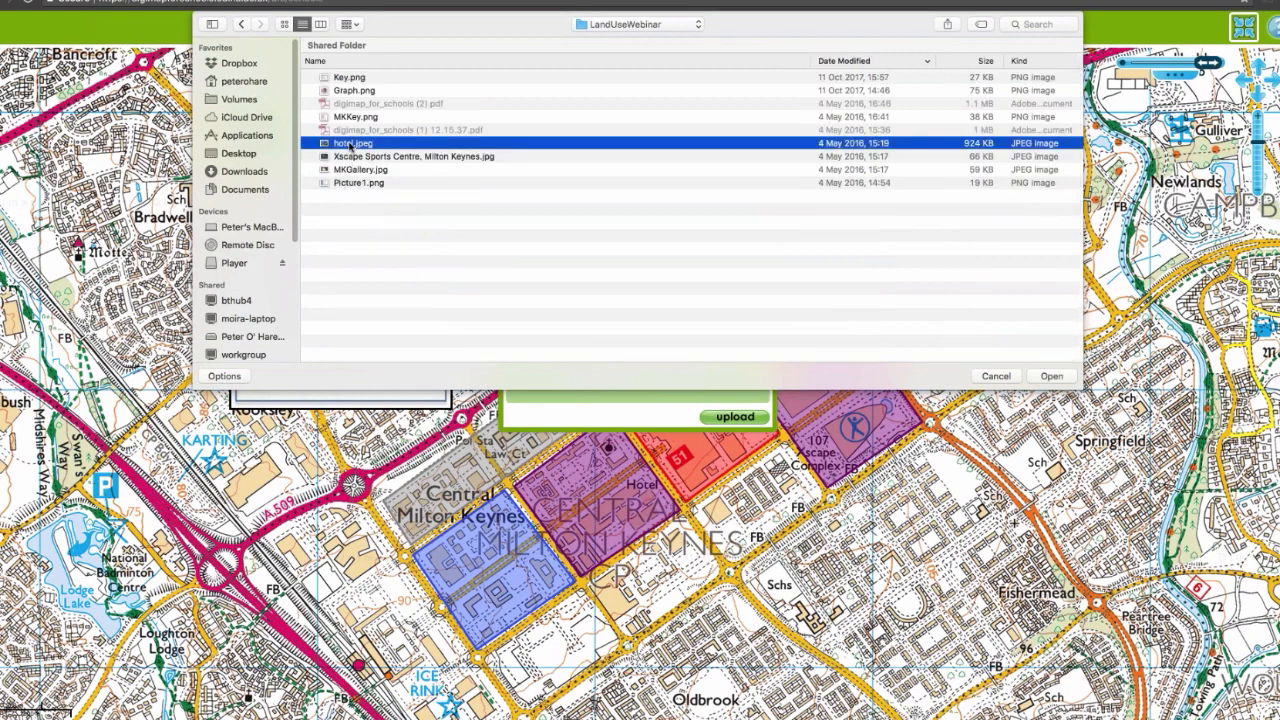
{"action": "left_click", "coordinate": [1052, 377]}
{"action": "left_click", "coordinate": [737, 418]}
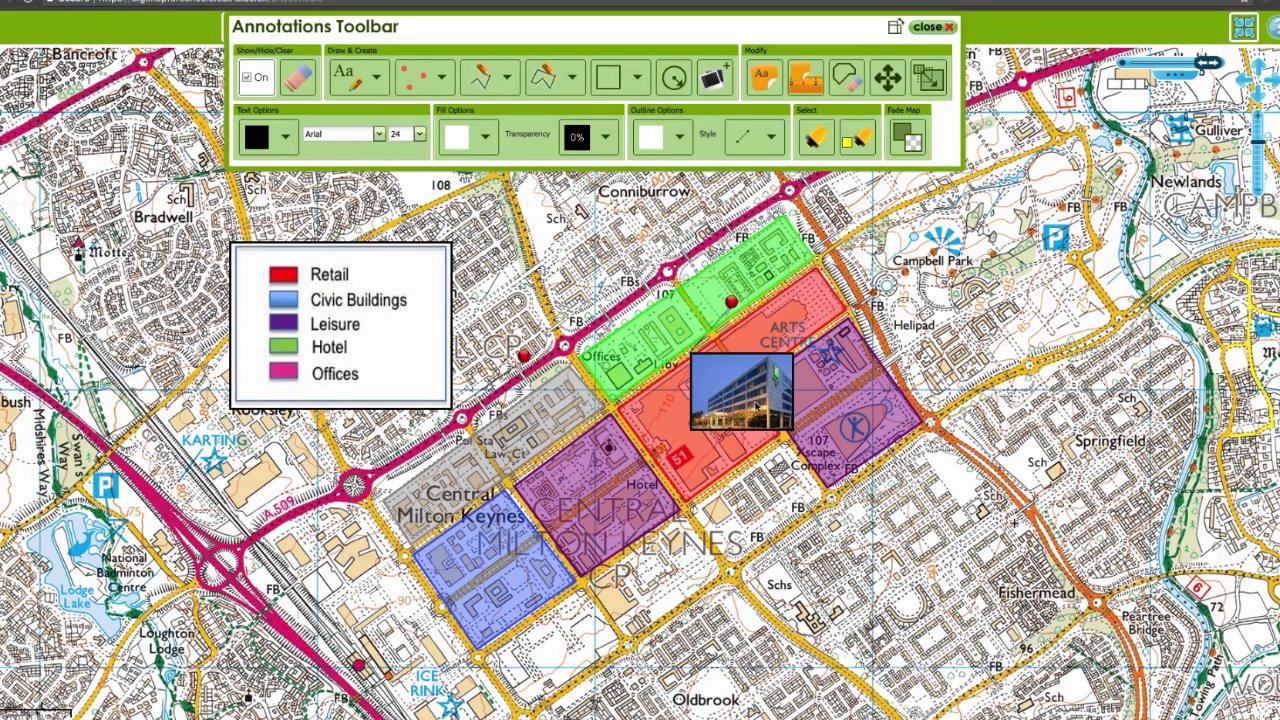
Step: Move the hotel photo off the coloured zones to just west of Campbell Park and close the annotation tools
{"action": "left_click", "coordinate": [887, 77]}
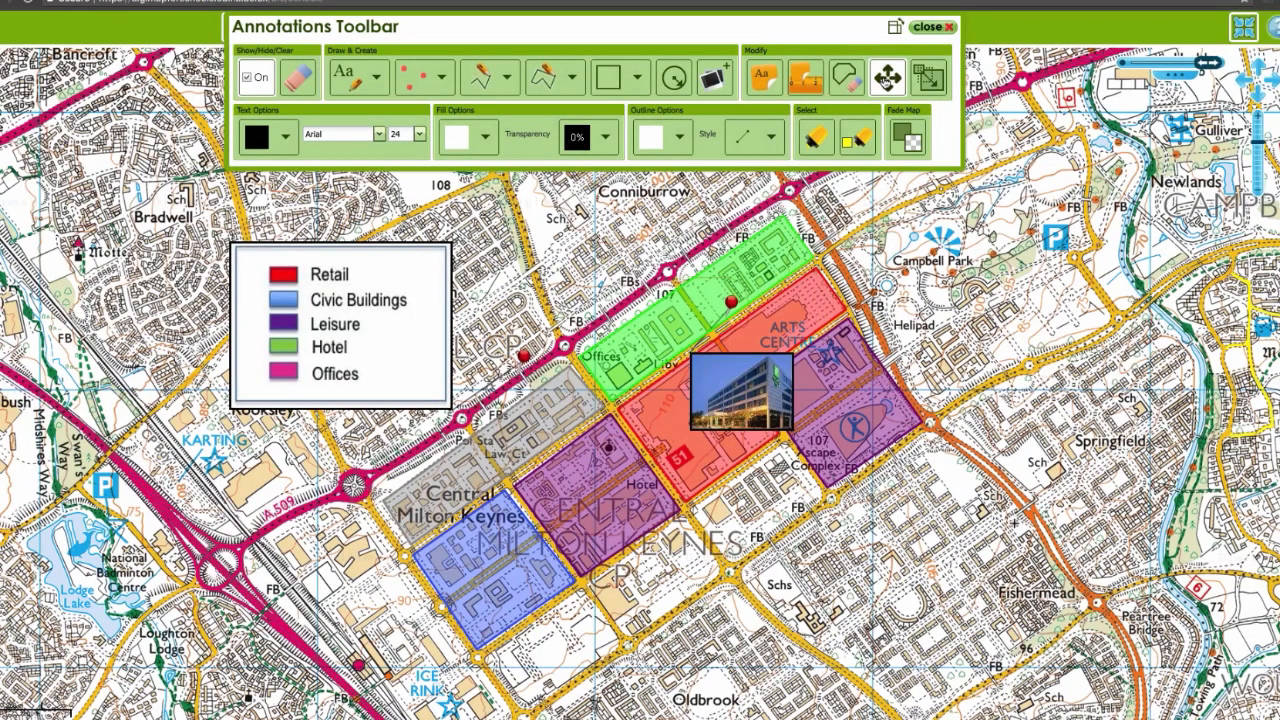
{"action": "left_click_drag", "start_coordinate": [727, 419], "coordinate": [854, 253]}
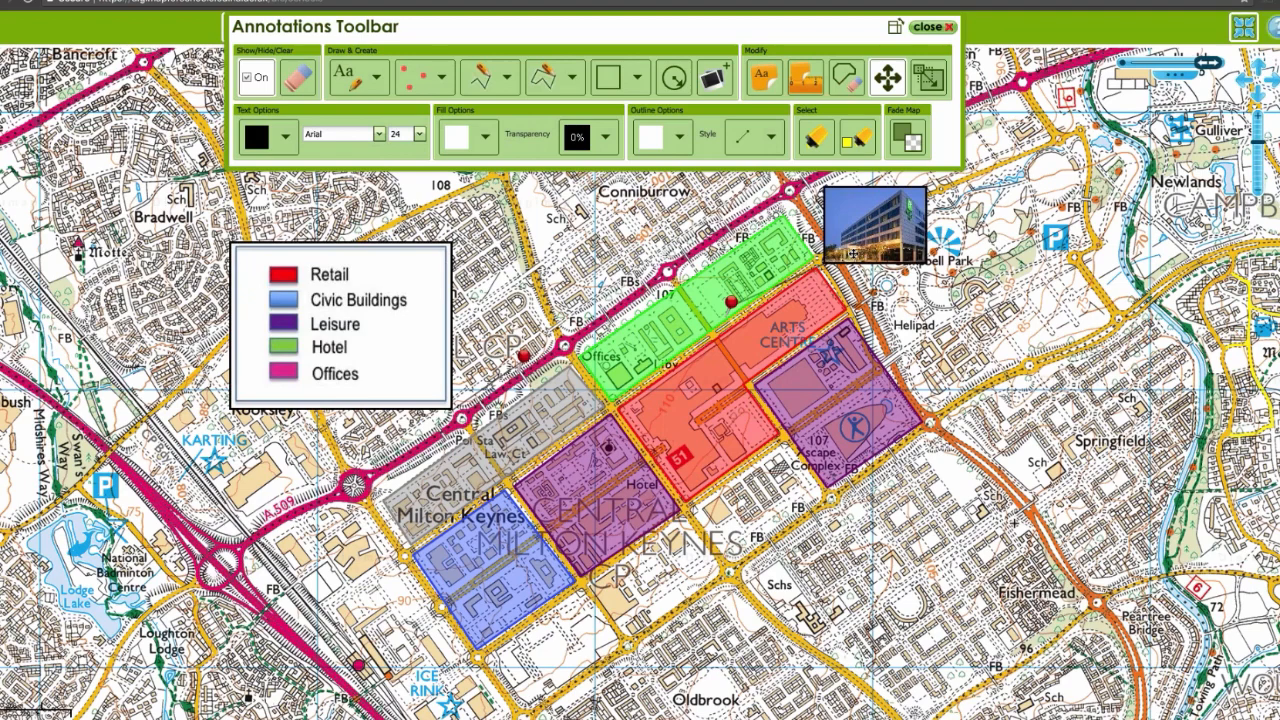
{"action": "left_click_drag", "start_coordinate": [948, 300], "coordinate": [932, 324]}
{"action": "left_click", "coordinate": [932, 27]}
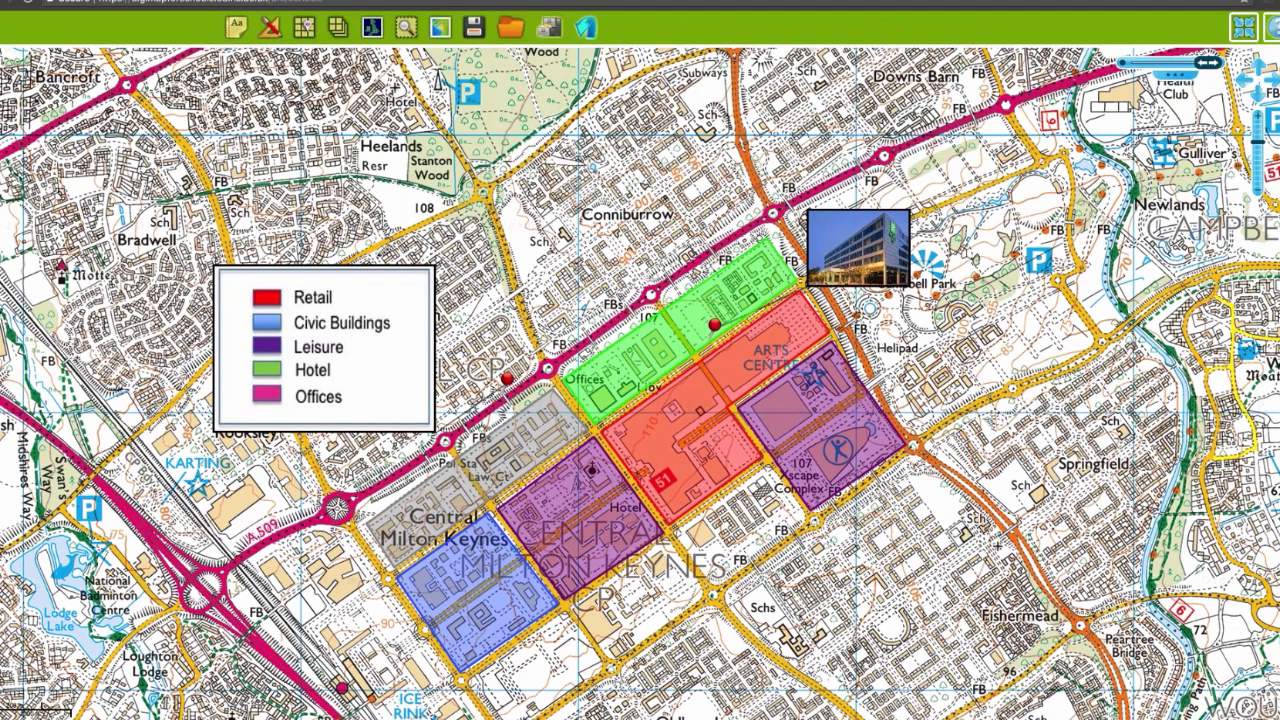
Step: Leave the full-screen map view and set the print format to JPG
{"action": "left_click", "coordinate": [1247, 33]}
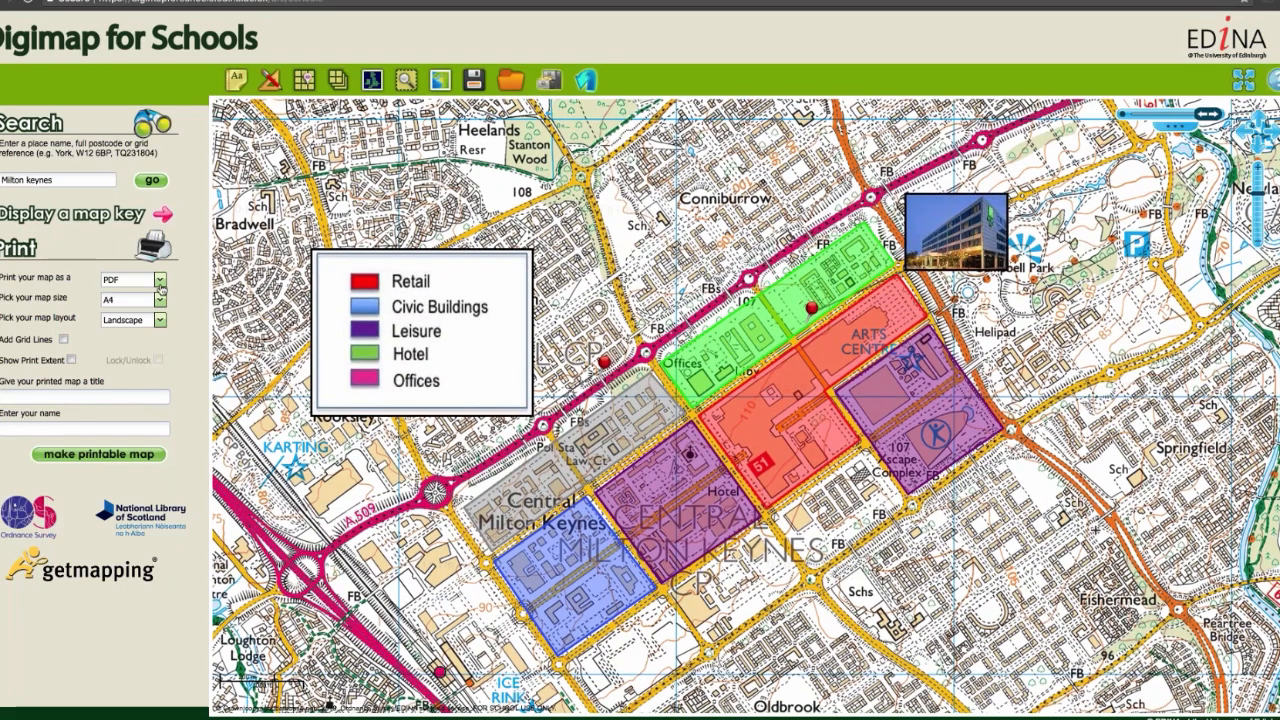
{"action": "left_click", "coordinate": [160, 285]}
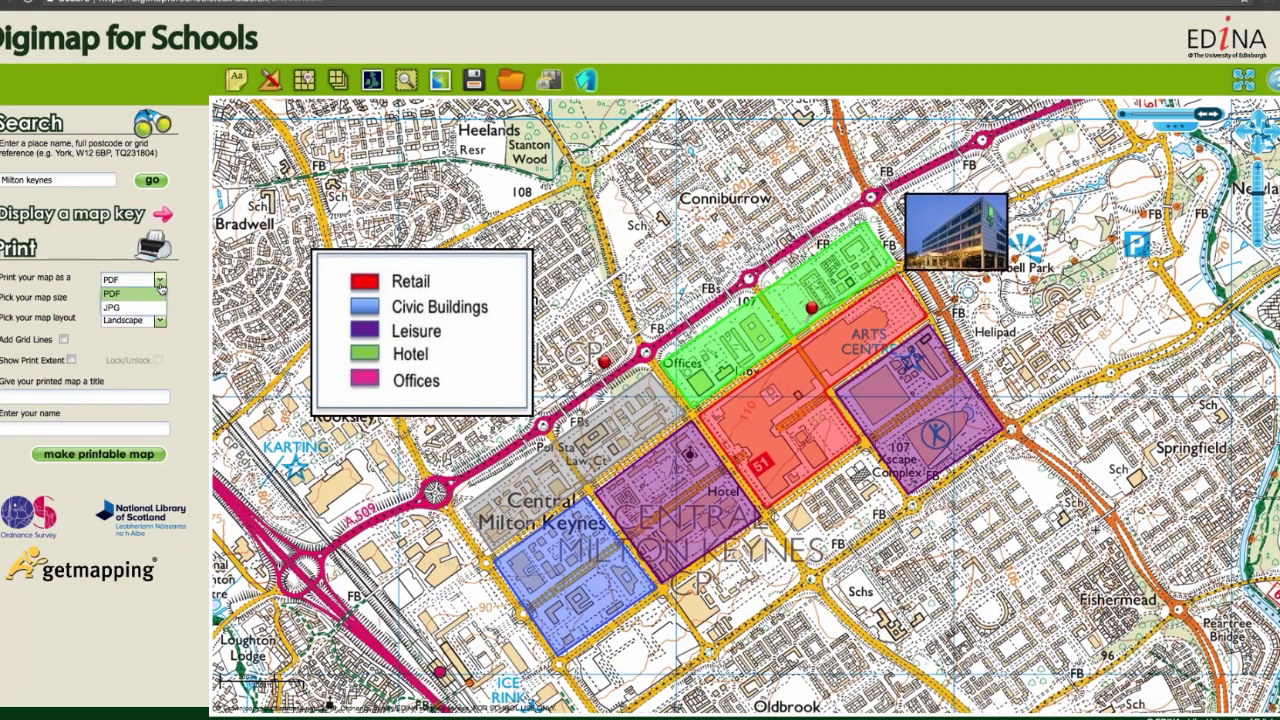
{"action": "left_click", "coordinate": [157, 307]}
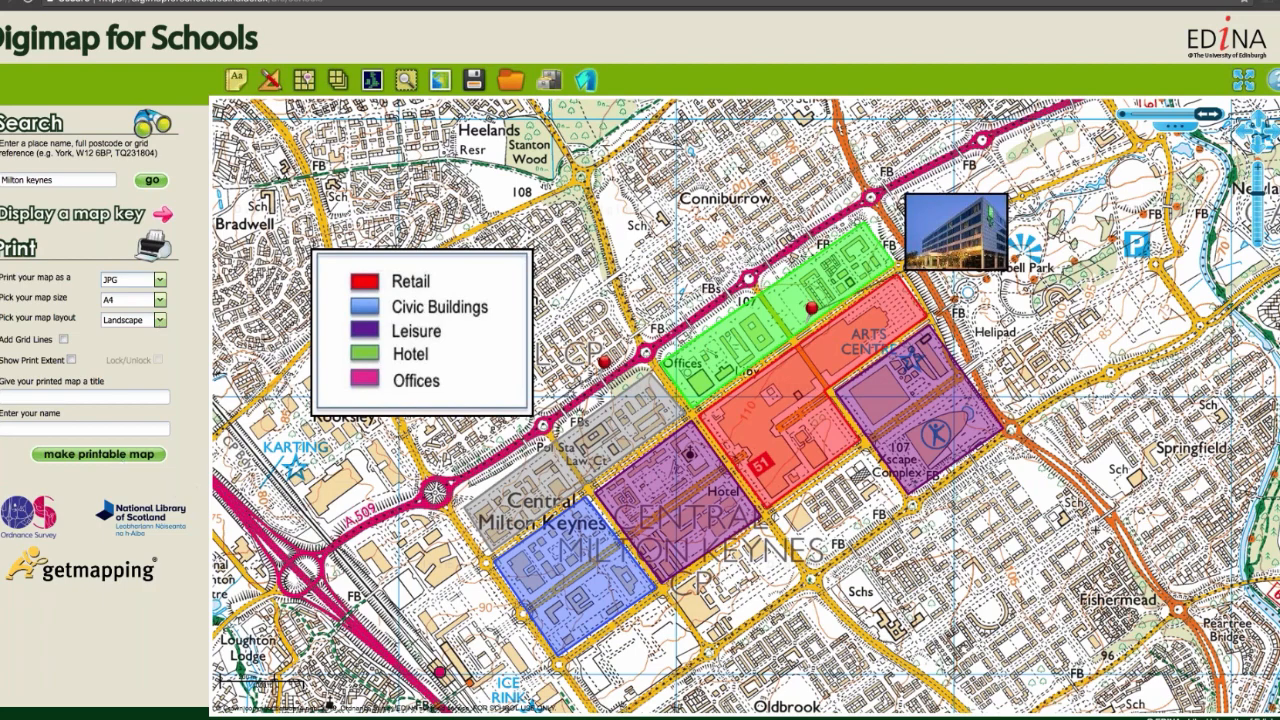
Step: Compare the coloured zones with the Aerial layer by fading to it and back to today's map
{"action": "left_click", "coordinate": [1175, 127]}
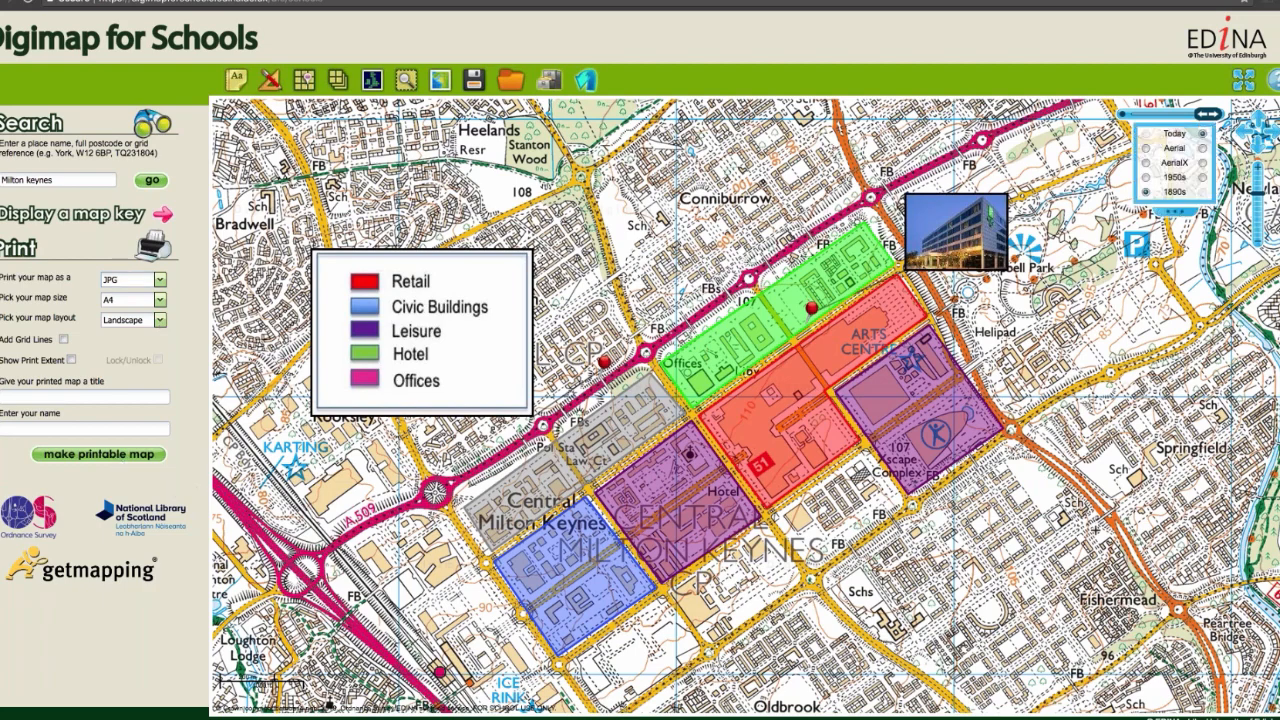
{"action": "left_click", "coordinate": [1146, 149]}
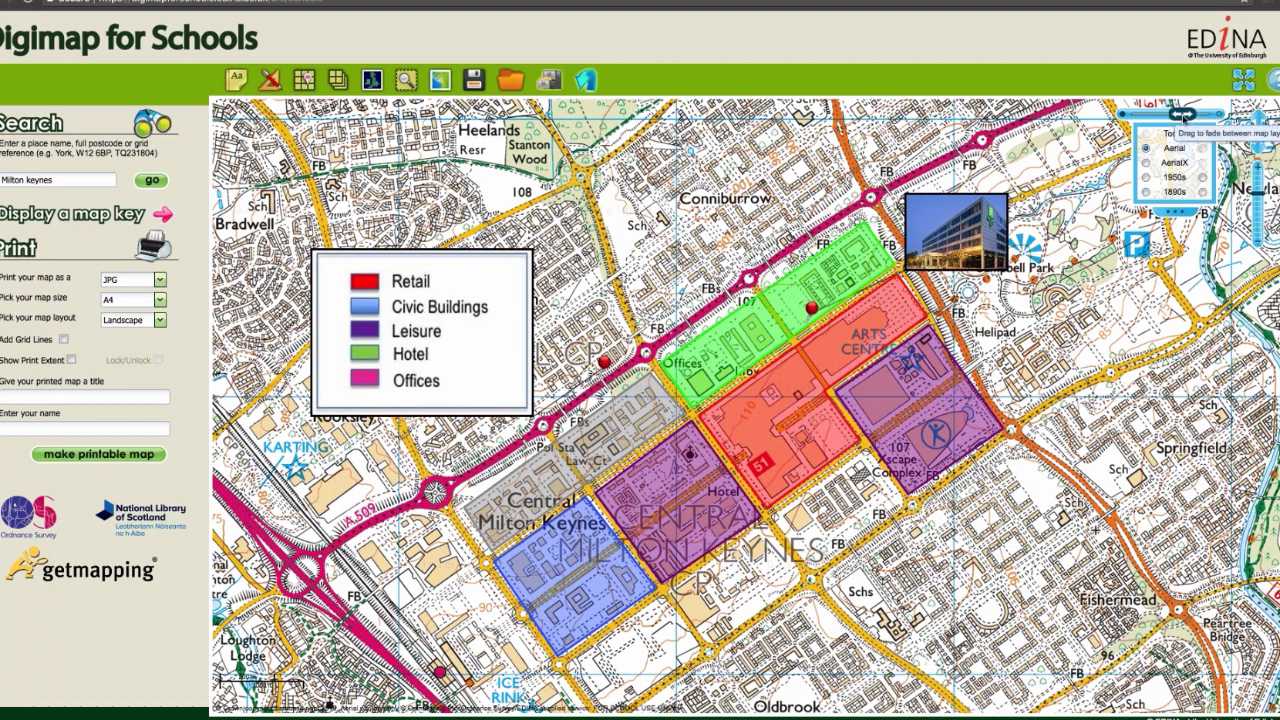
{"action": "left_click_drag", "start_coordinate": [1183, 114], "coordinate": [1157, 115]}
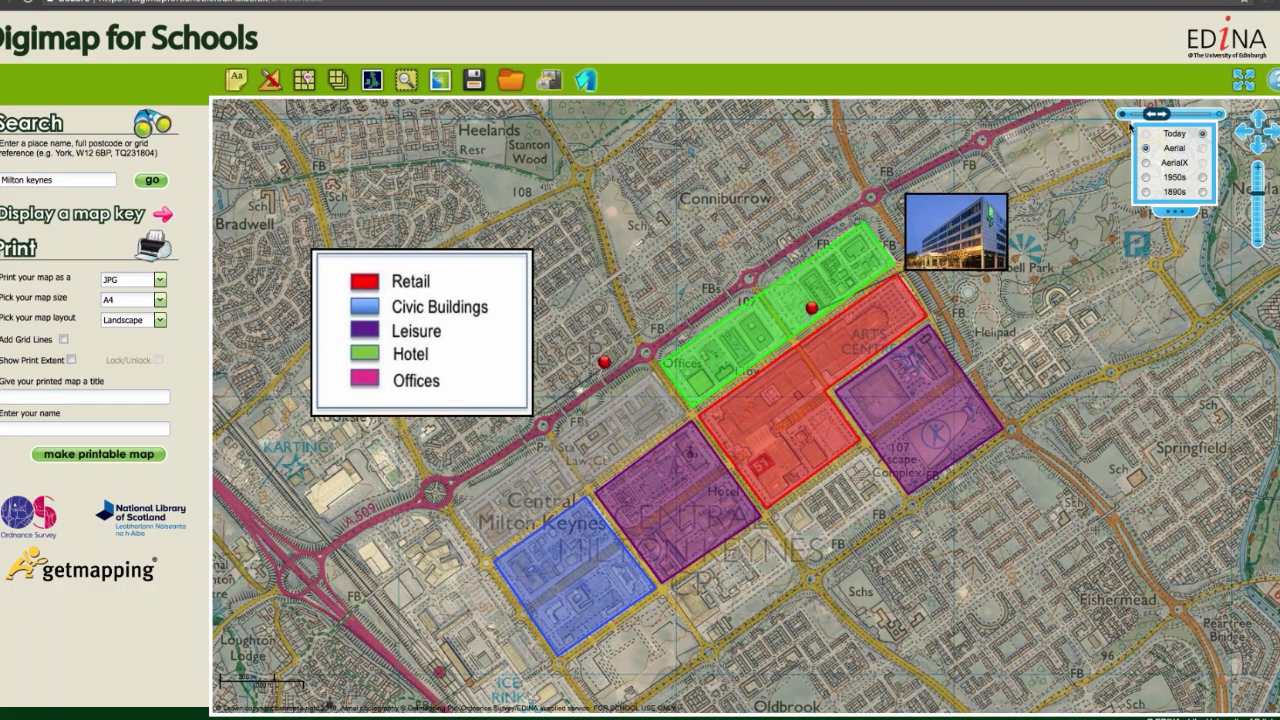
{"action": "left_click_drag", "start_coordinate": [1157, 115], "coordinate": [1213, 122]}
Step: Compare the zones with the 1890s and 1950s historic map layers, returning to today's map
{"action": "left_click", "coordinate": [1146, 191]}
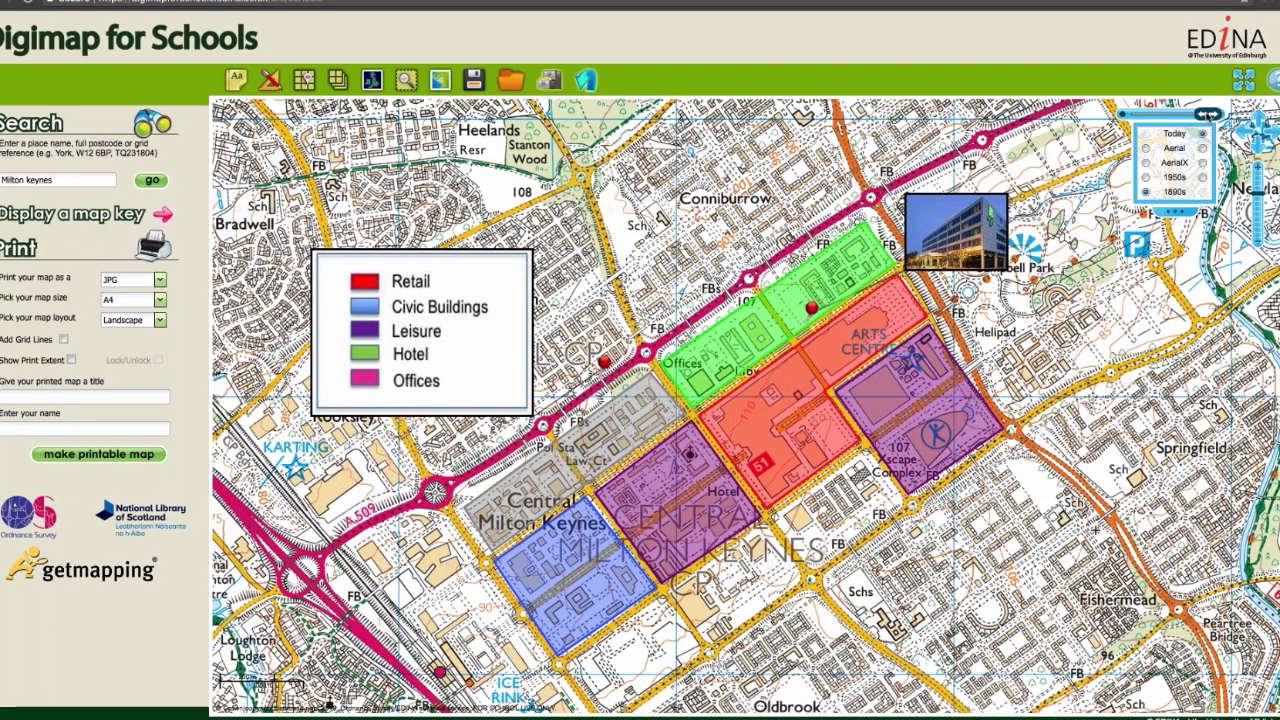
{"action": "left_click_drag", "start_coordinate": [1209, 116], "coordinate": [1130, 116]}
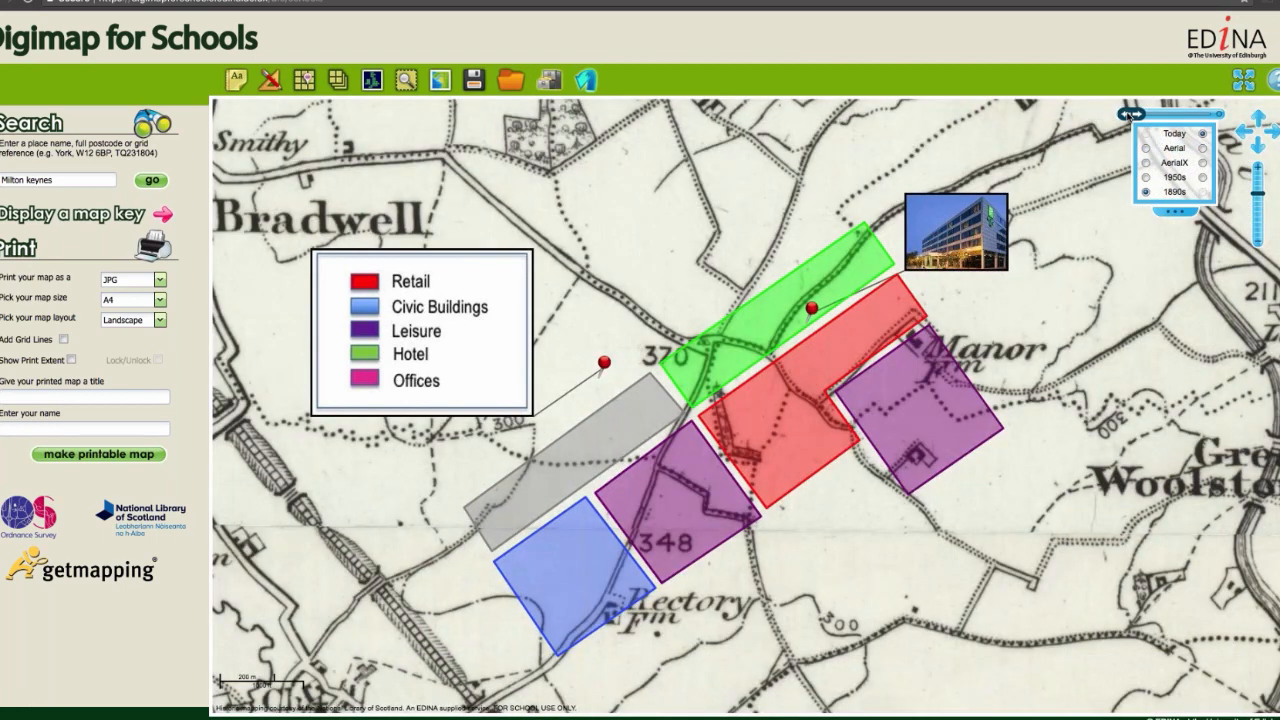
{"action": "left_click", "coordinate": [1147, 178]}
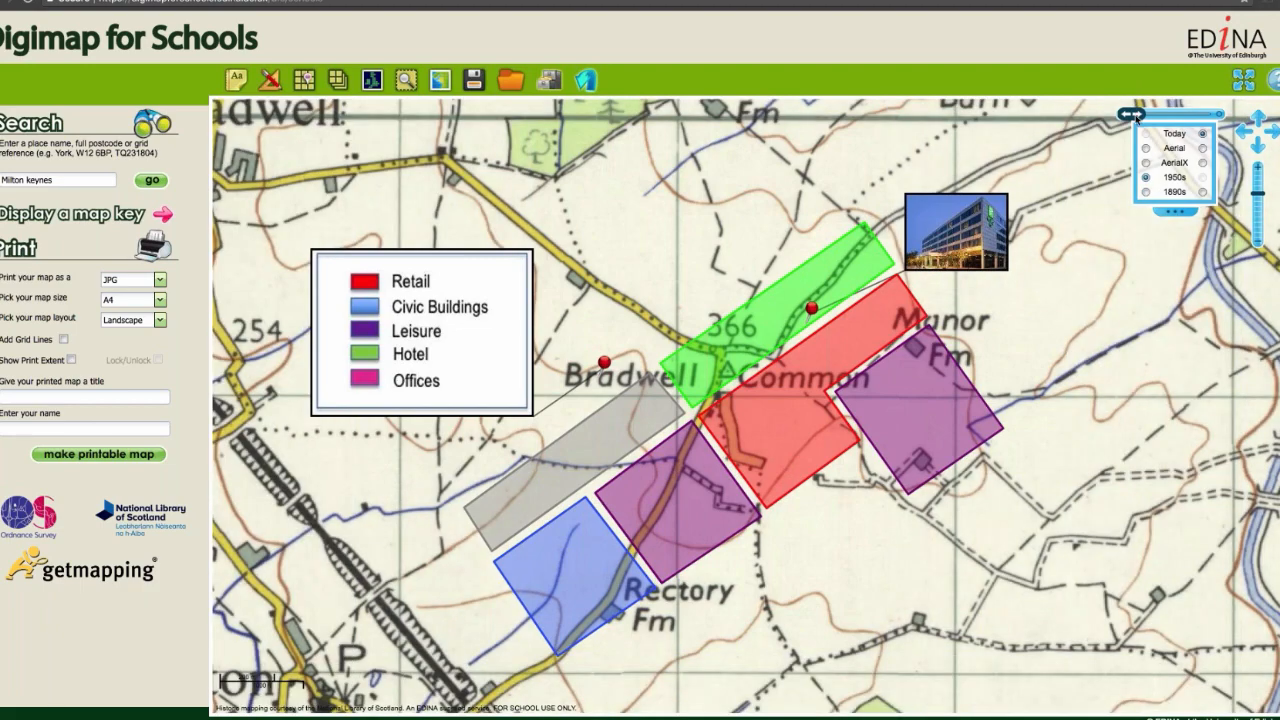
{"action": "left_click_drag", "start_coordinate": [1131, 115], "coordinate": [1208, 115]}
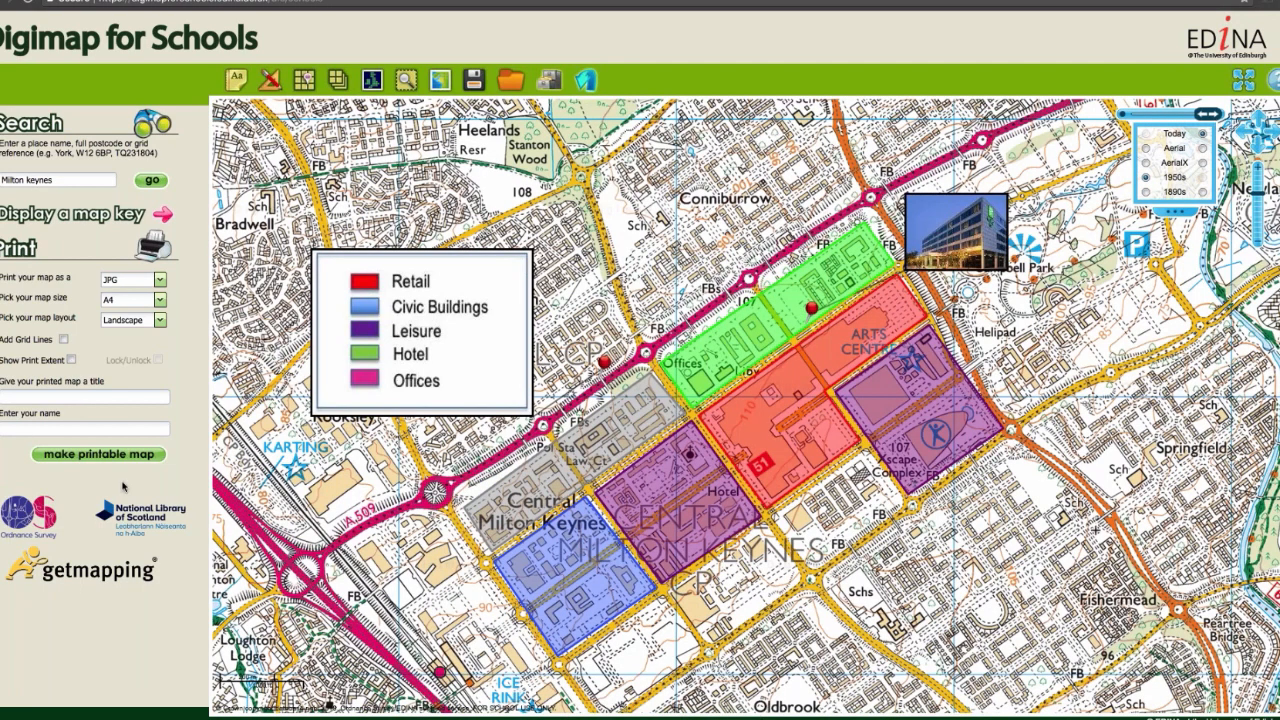
Step: Title the printed map "Land Use", generate the printable map, and view the resulting JPG before closing it
{"action": "left_click", "coordinate": [50, 397]}
{"action": "type", "text": "Land Use"}
{"action": "left_click", "coordinate": [78, 458]}
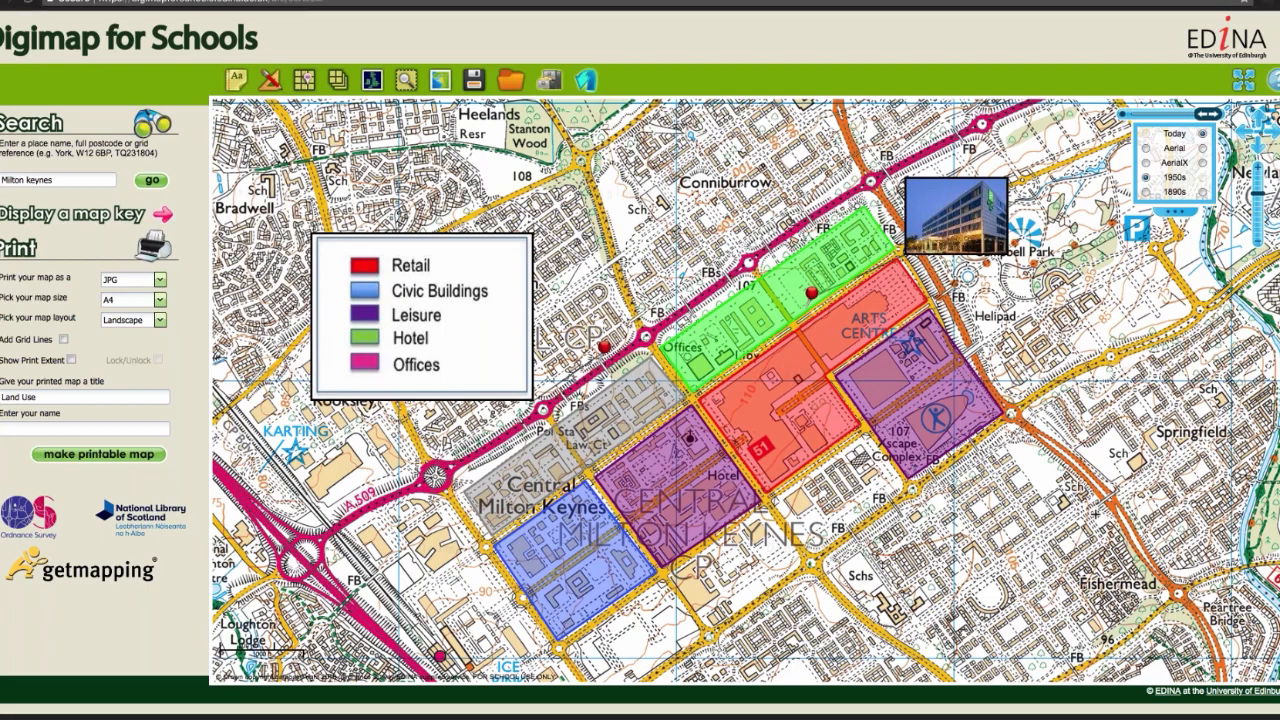
{"action": "left_click_drag", "start_coordinate": [117, 228], "coordinate": [535, 119]}
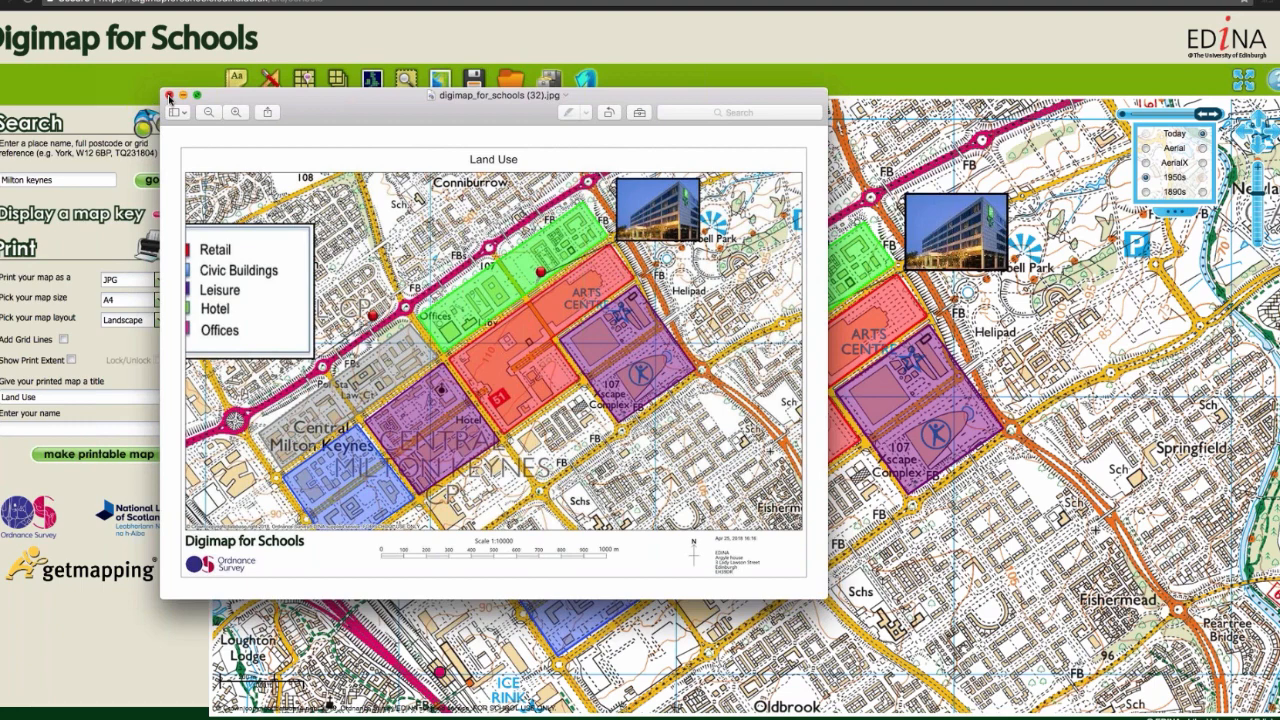
{"action": "left_click", "coordinate": [170, 95]}
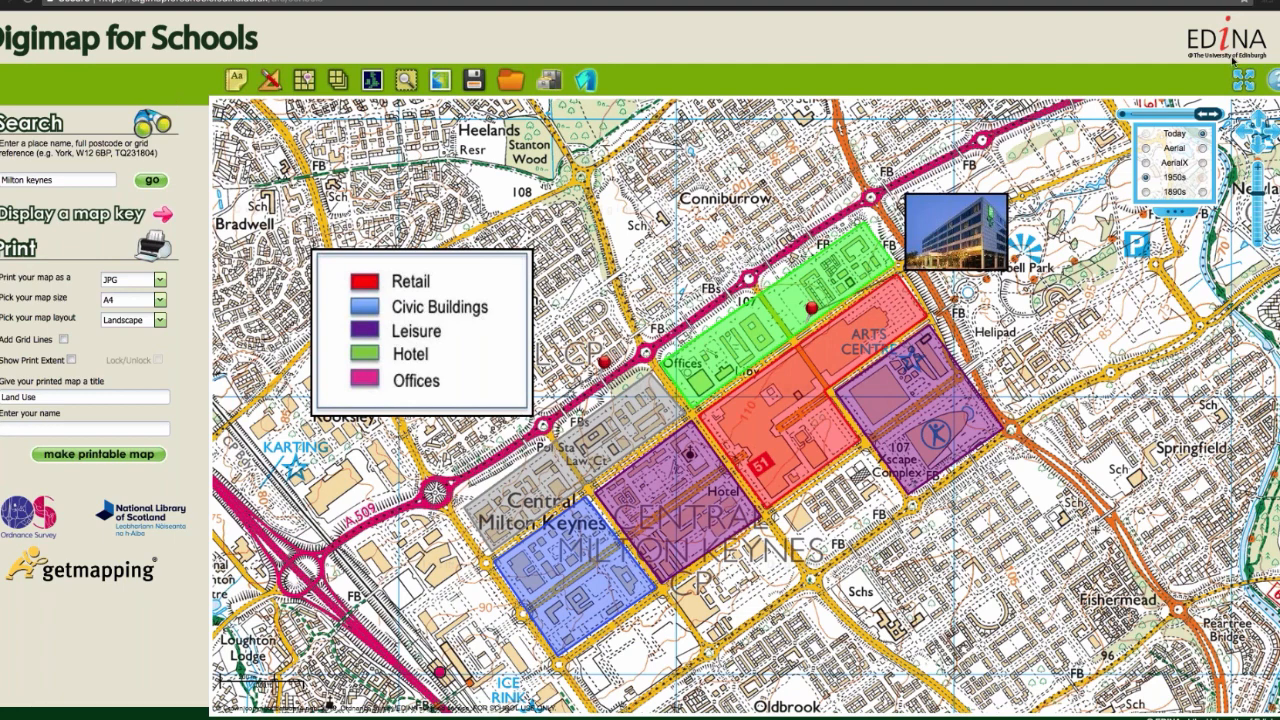
Step: Open the help page on adding points from a file and examine the CSV format rules for each location type
{"action": "left_click", "coordinate": [1271, 80]}
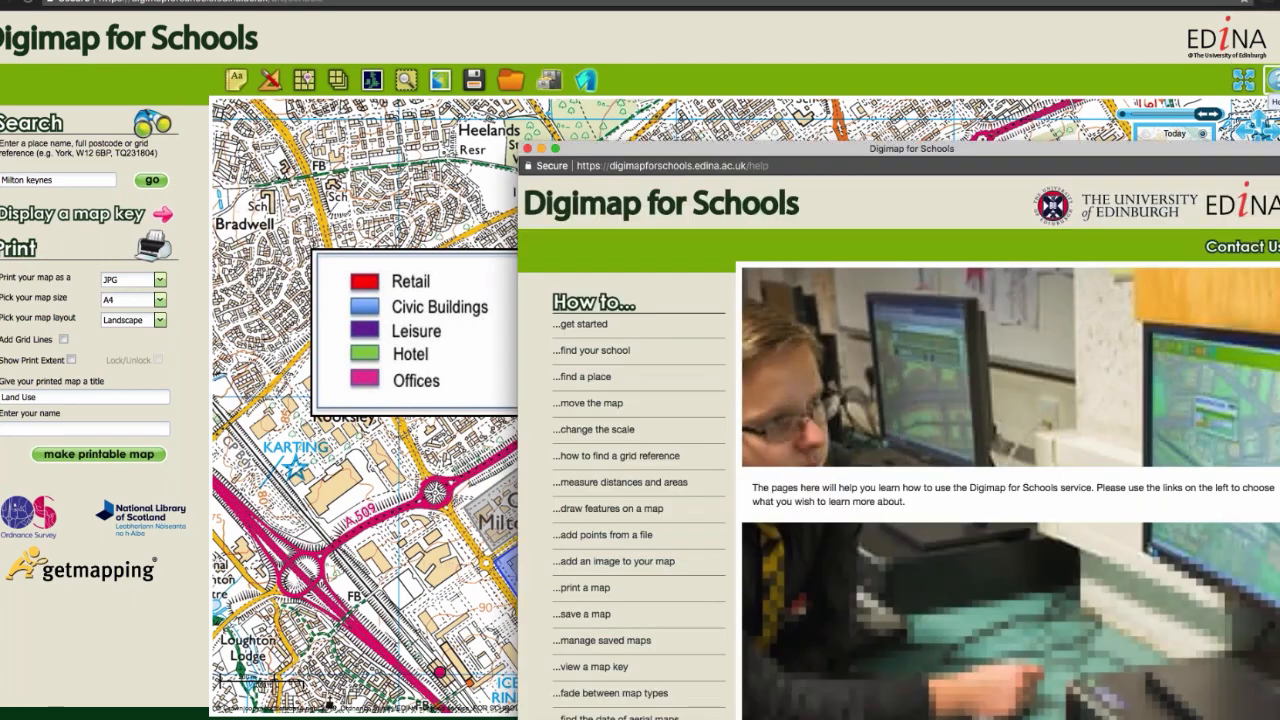
{"action": "left_click_drag", "start_coordinate": [1191, 150], "coordinate": [757, 60]}
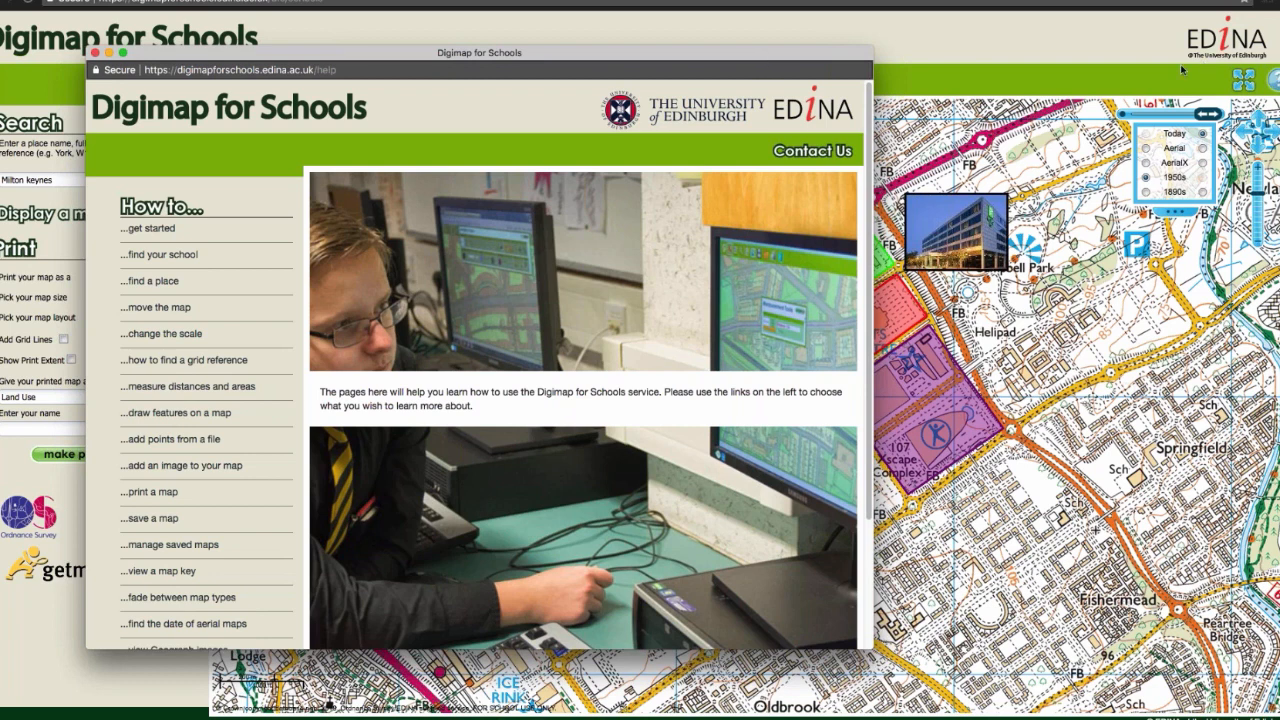
{"action": "left_click", "coordinate": [157, 441]}
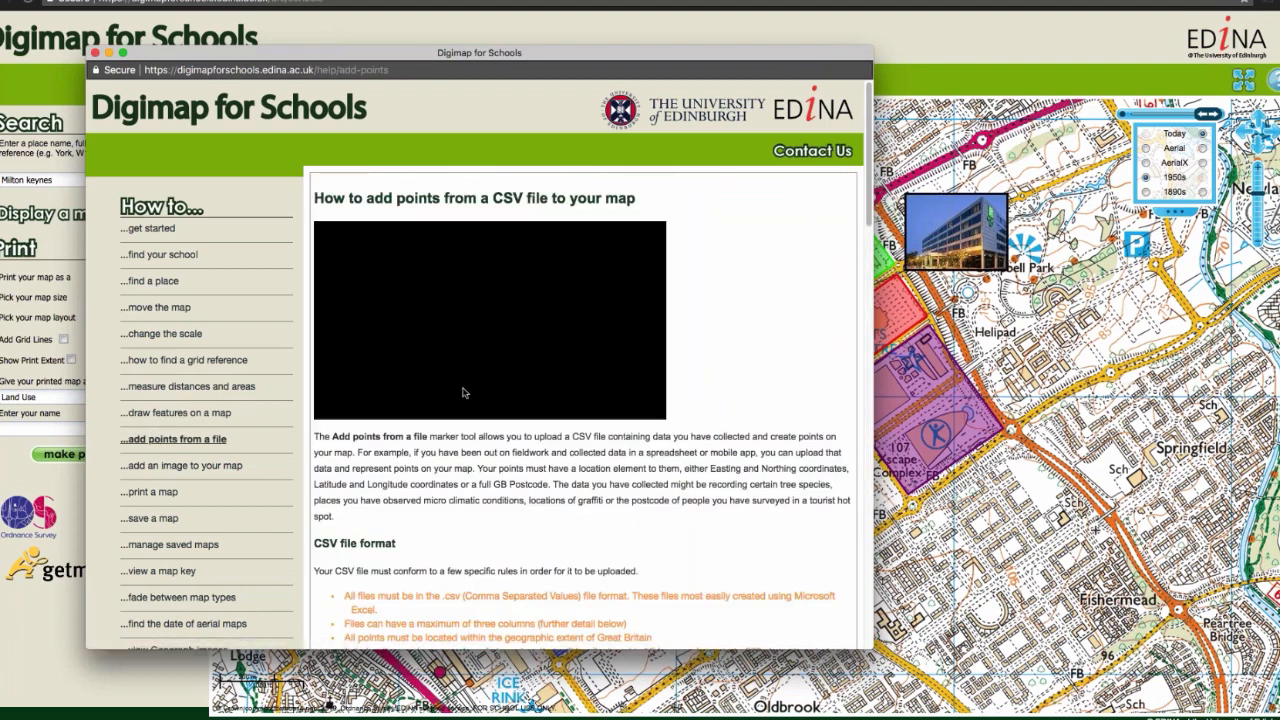
{"action": "scroll", "coordinate": [475, 400], "scroll_direction": "down", "scroll_amount": 1}
{"action": "scroll", "coordinate": [483, 241], "scroll_direction": "down", "scroll_amount": 4}
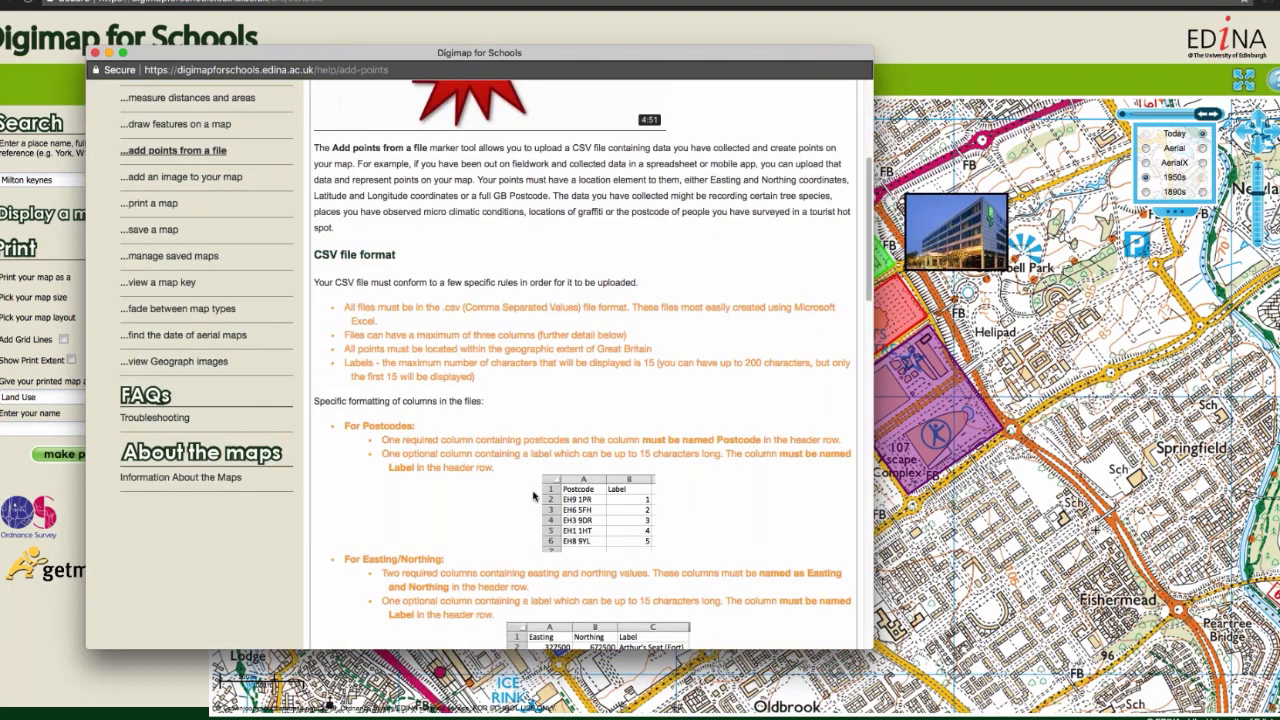
{"action": "scroll", "coordinate": [515, 500], "scroll_direction": "down", "scroll_amount": 1}
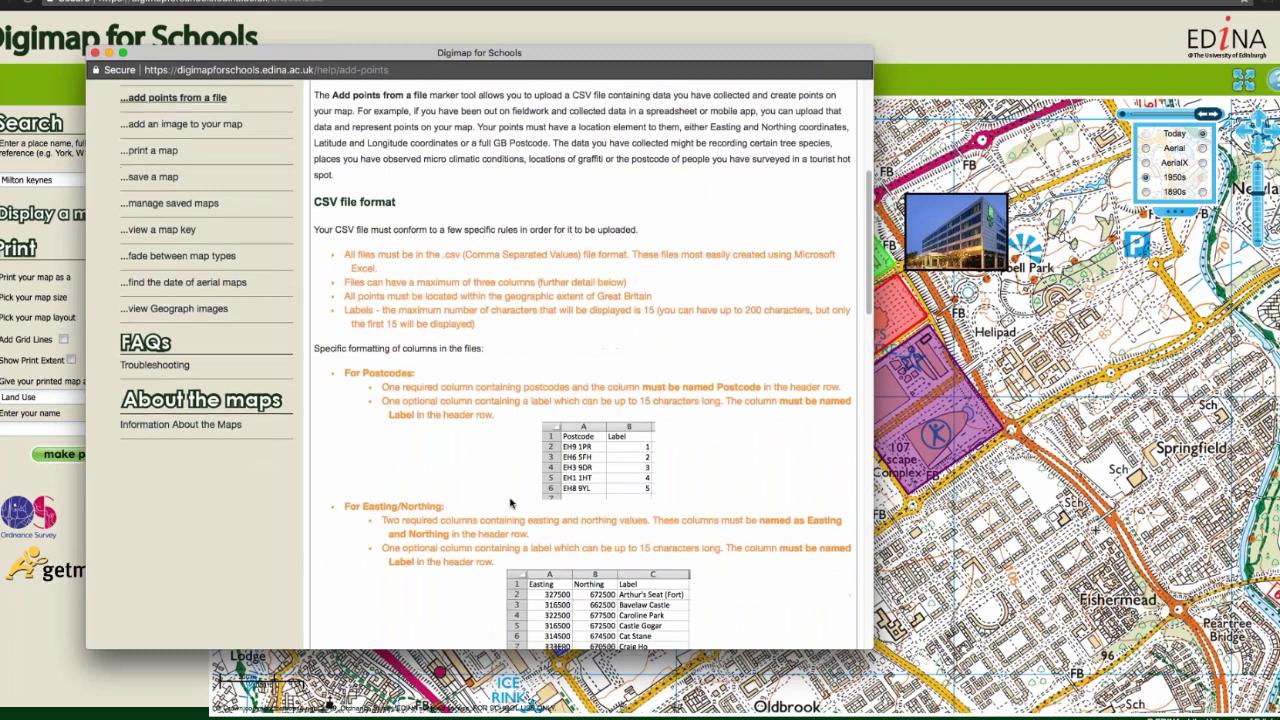
{"action": "scroll", "coordinate": [511, 503], "scroll_direction": "down", "scroll_amount": 1}
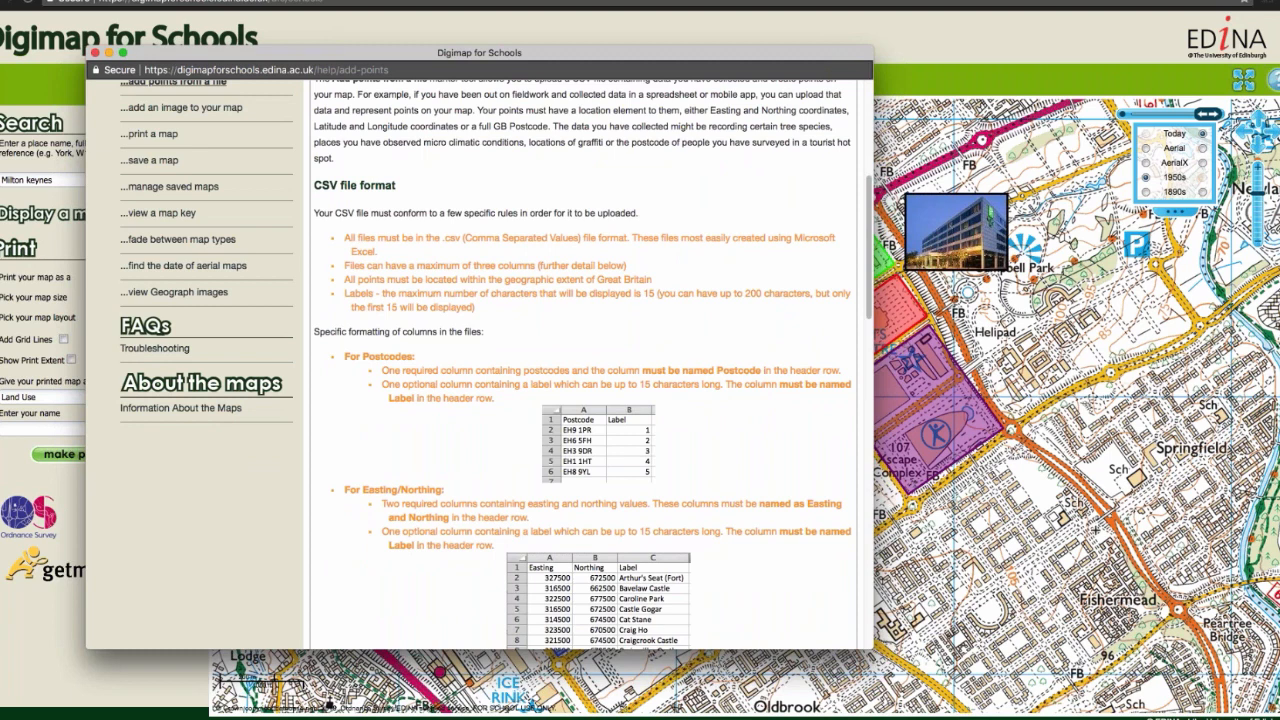
{"action": "scroll", "coordinate": [508, 499], "scroll_direction": "down", "scroll_amount": 2}
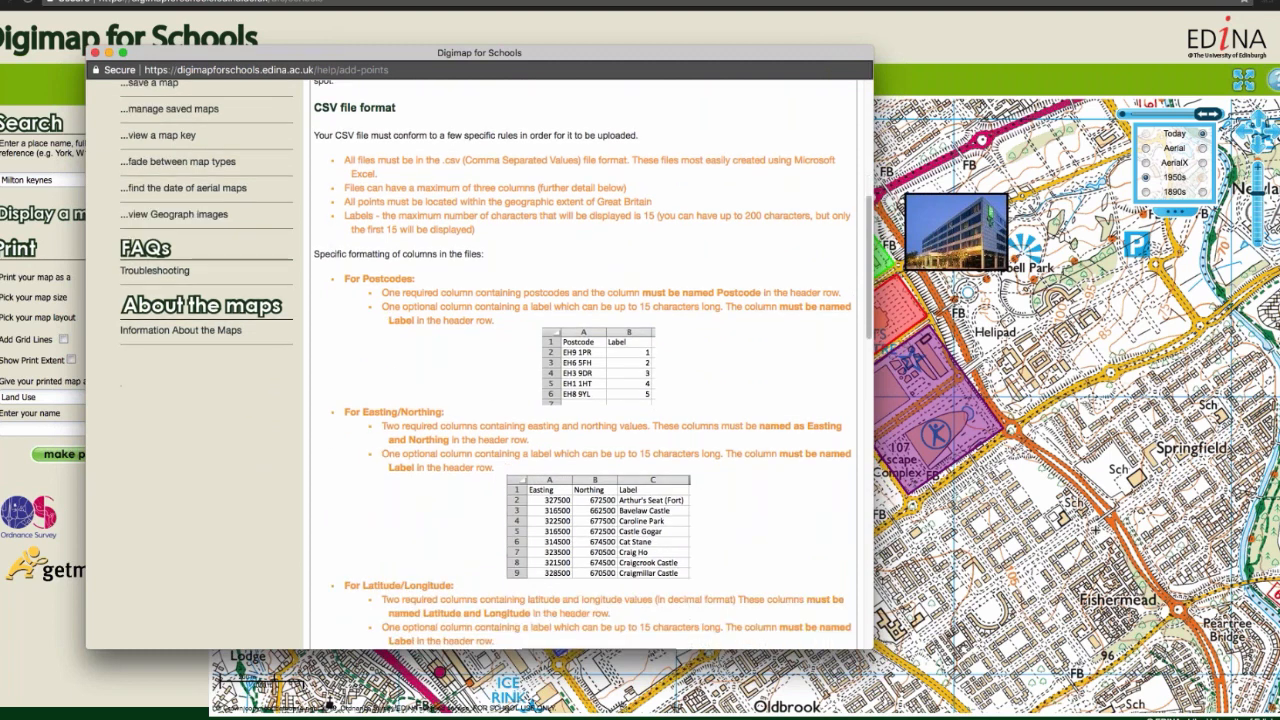
{"action": "scroll", "coordinate": [578, 347], "scroll_direction": "down", "scroll_amount": 6}
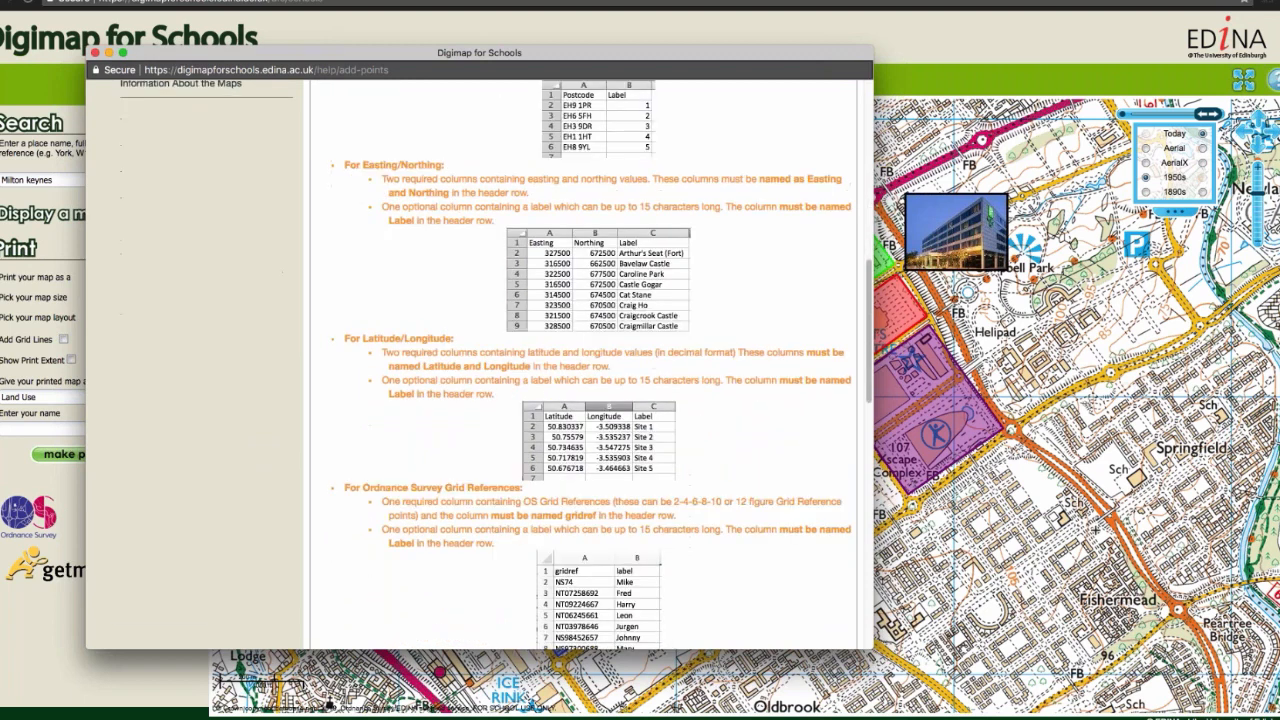
{"action": "scroll", "coordinate": [596, 425], "scroll_direction": "down", "scroll_amount": 2}
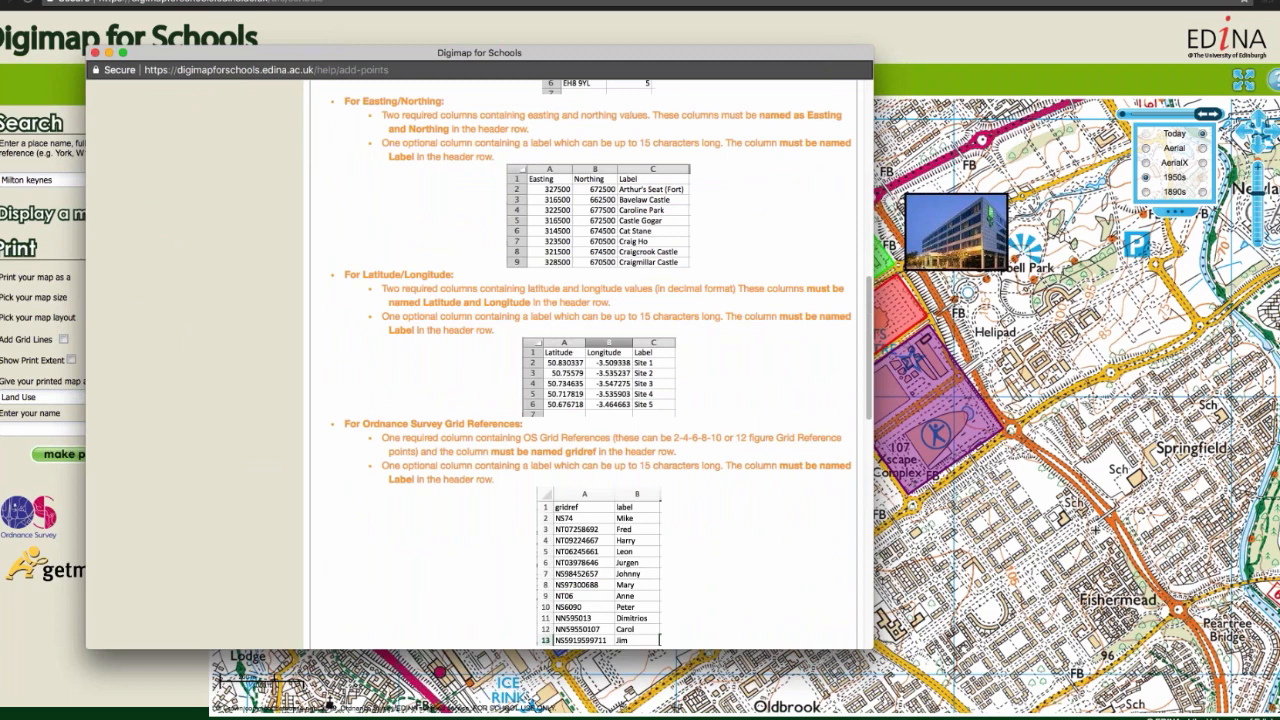
{"action": "scroll", "coordinate": [614, 566], "scroll_direction": "up", "scroll_amount": 5}
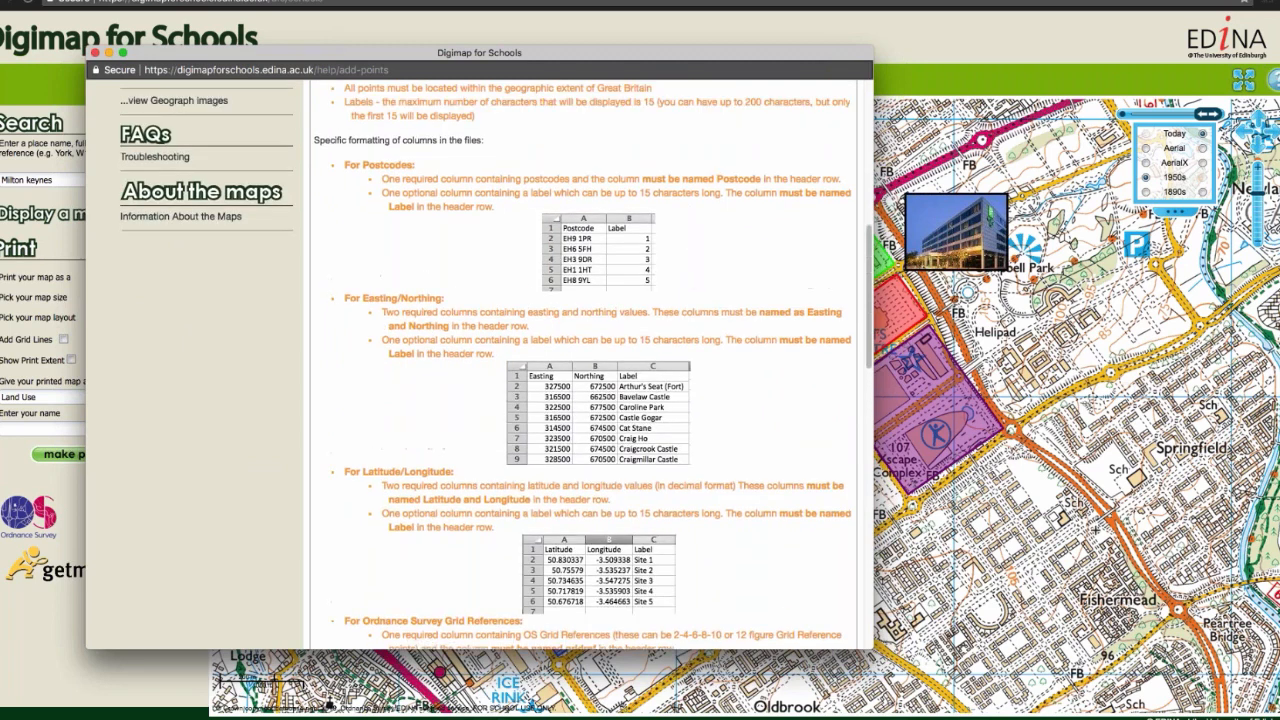
{"action": "scroll", "coordinate": [578, 365], "scroll_direction": "up", "scroll_amount": 1}
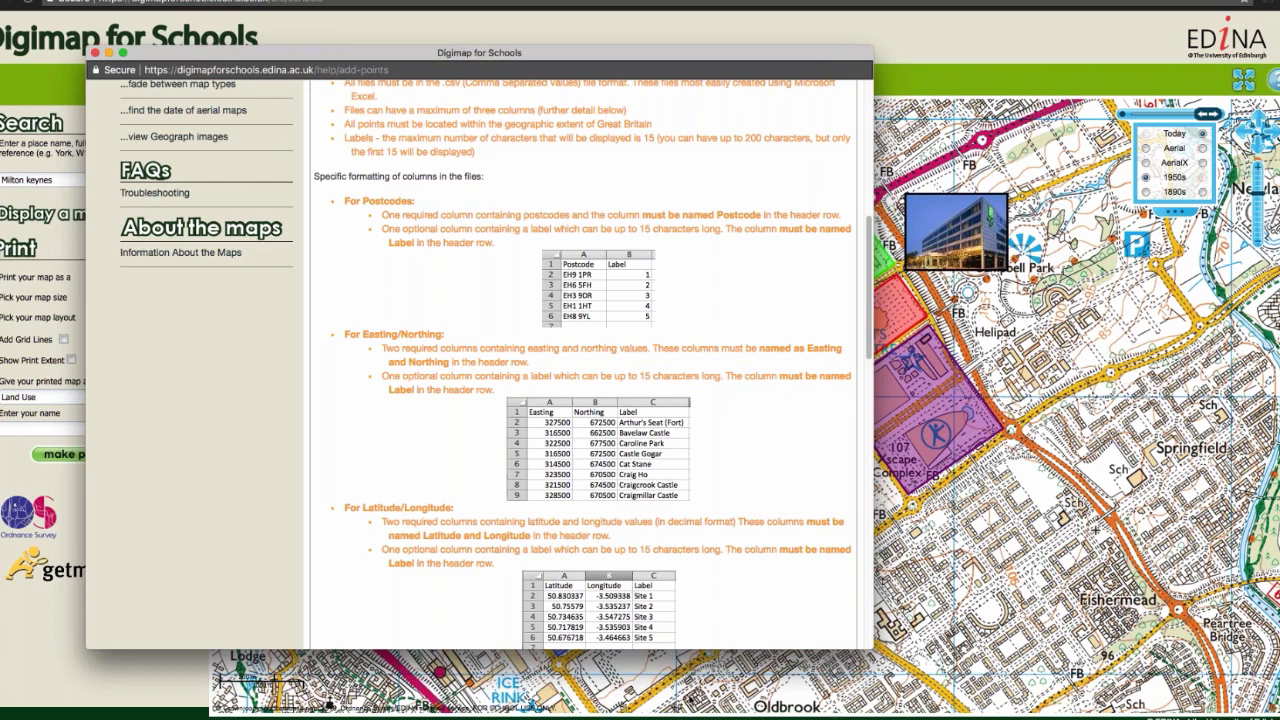
Step: Switch to the Dollar postcodes spreadsheet in Excel and resize its window to sit beside the CSV help page
{"action": "left_click", "coordinate": [697, 718]}
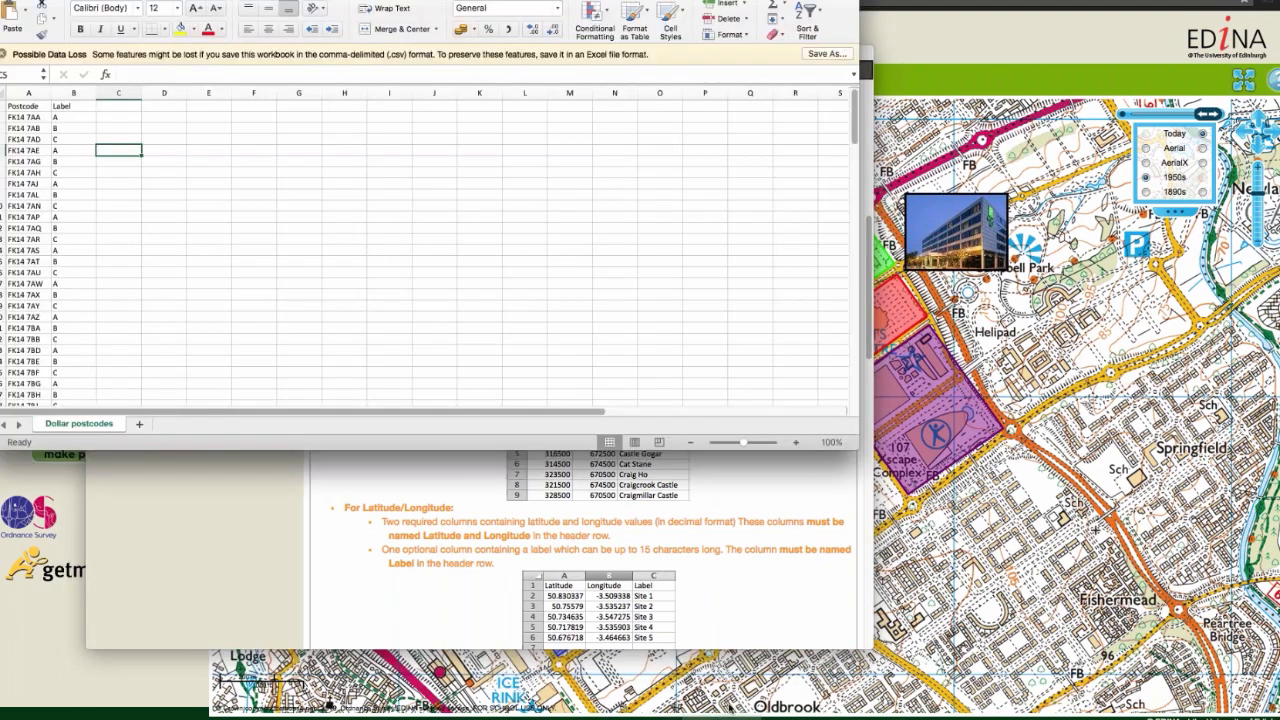
{"action": "left_click_drag", "start_coordinate": [858, 450], "coordinate": [1167, 611]}
{"action": "left_click_drag", "start_coordinate": [641, 1], "coordinate": [618, 40]}
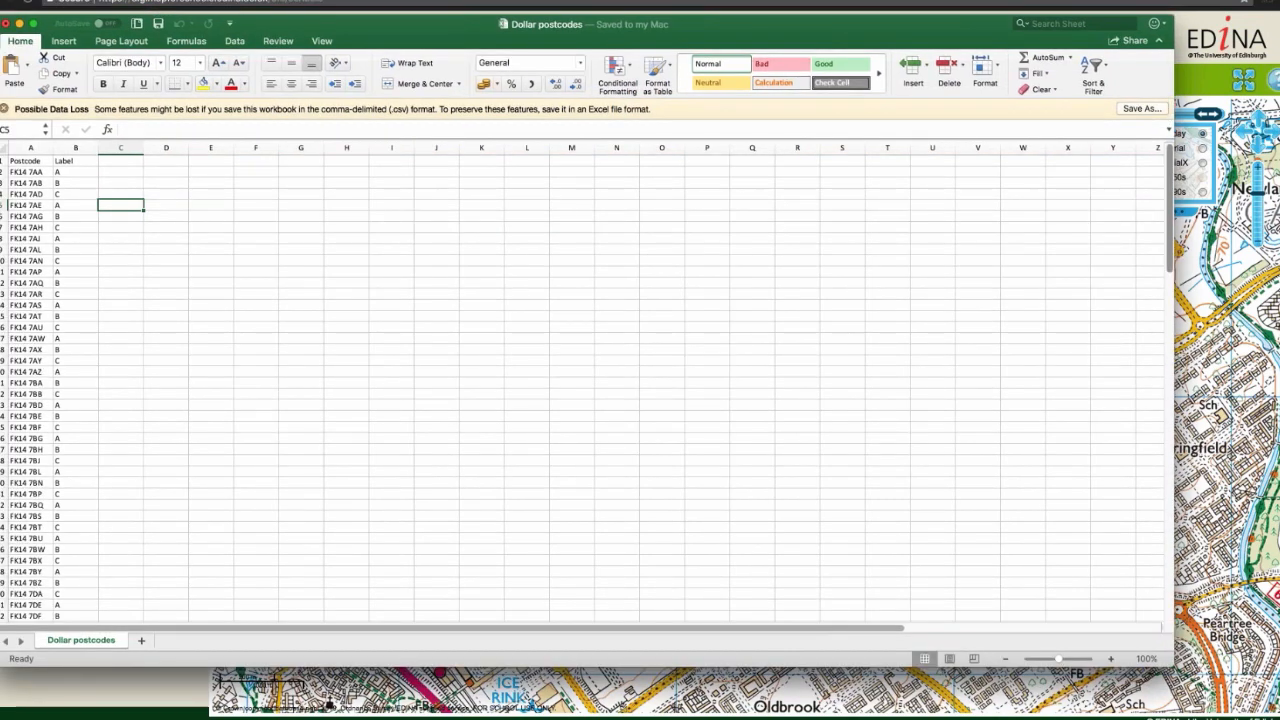
{"action": "left_click_drag", "start_coordinate": [1172, 488], "coordinate": [706, 556]}
{"action": "left_click_drag", "start_coordinate": [360, 33], "coordinate": [838, 64]}
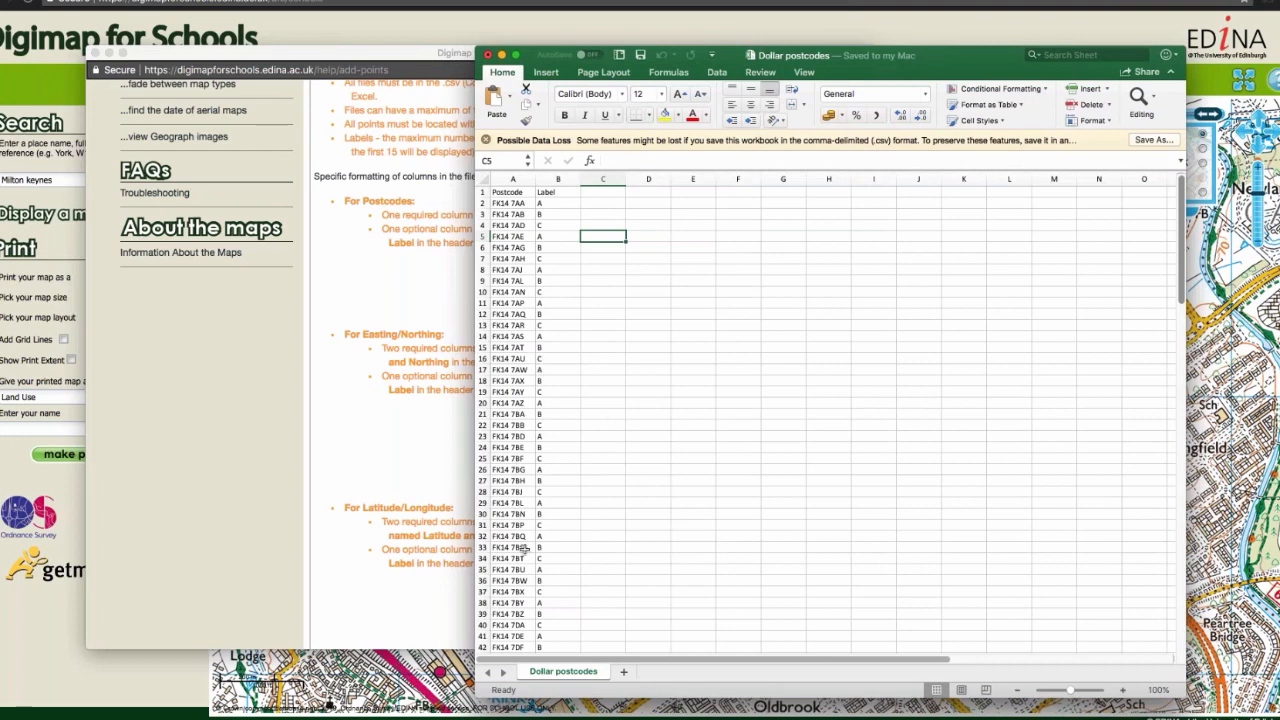
Step: Look through the Postcode and Label columns from the header row to the last entry and back
{"action": "scroll", "coordinate": [517, 508], "scroll_direction": "down", "scroll_amount": 15}
{"action": "scroll", "coordinate": [517, 508], "scroll_direction": "down", "scroll_amount": 8}
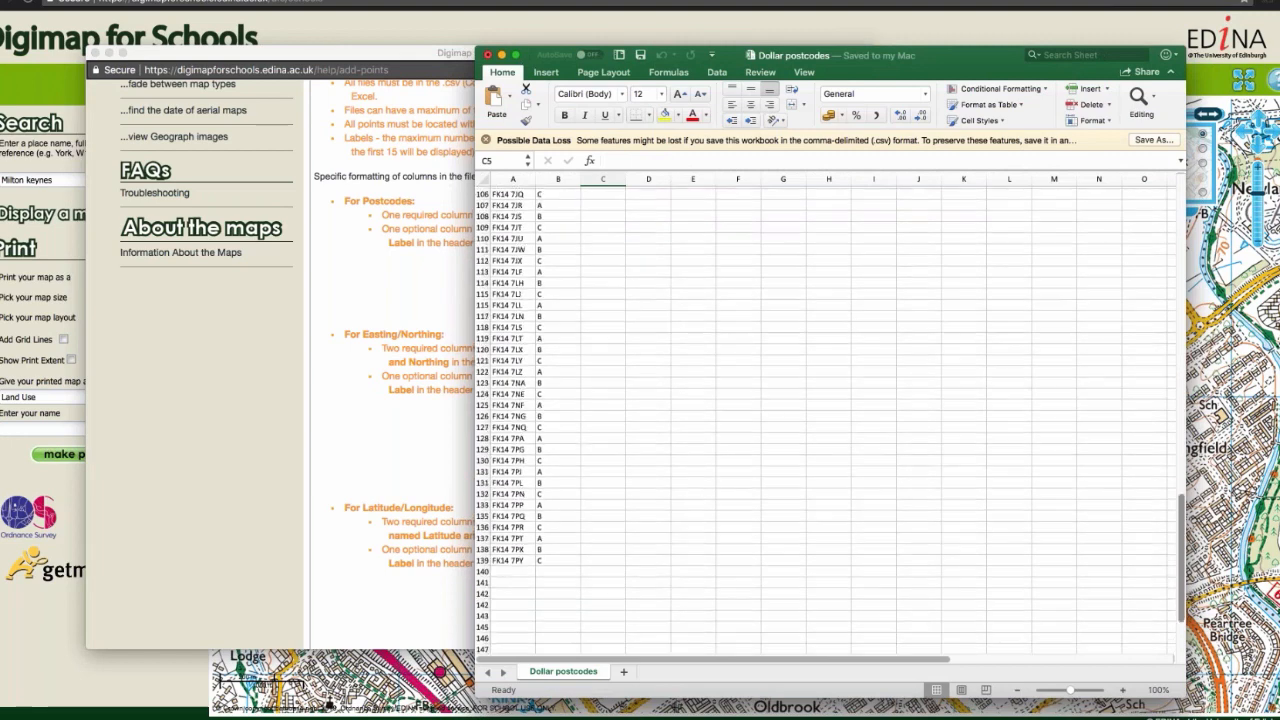
{"action": "scroll", "coordinate": [517, 508], "scroll_direction": "up", "scroll_amount": 8}
{"action": "scroll", "coordinate": [826, 420], "scroll_direction": "up", "scroll_amount": 15}
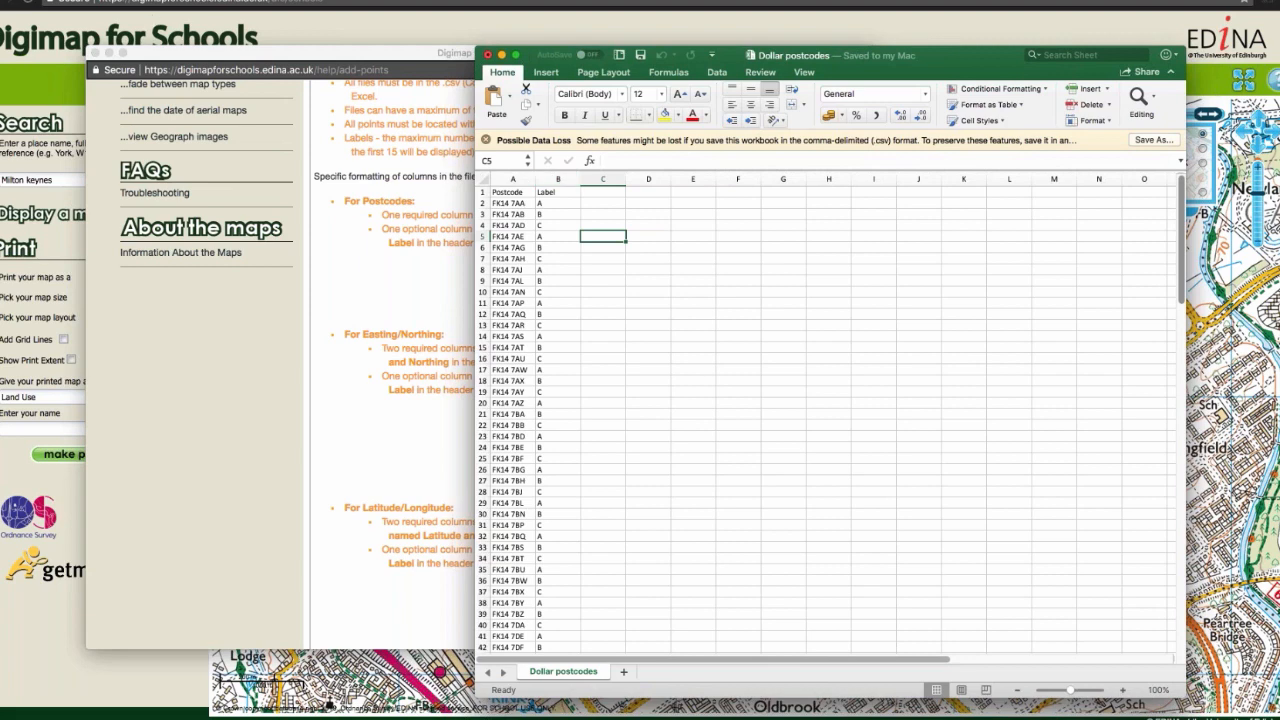
Step: Save the sheet to the Desktop as Dollar postcodes in Comma Separated Values (.csv) format, replacing the existing file
{"action": "left_click", "coordinate": [57, 0]}
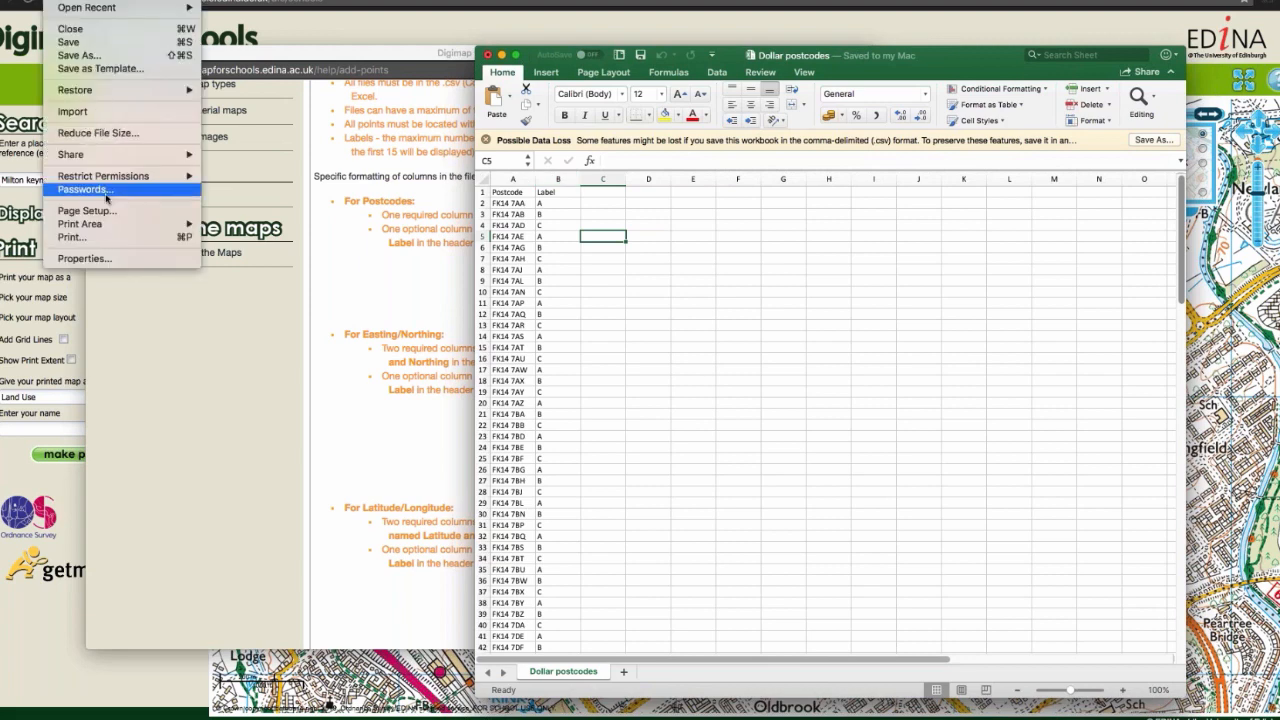
{"action": "left_click", "coordinate": [106, 54]}
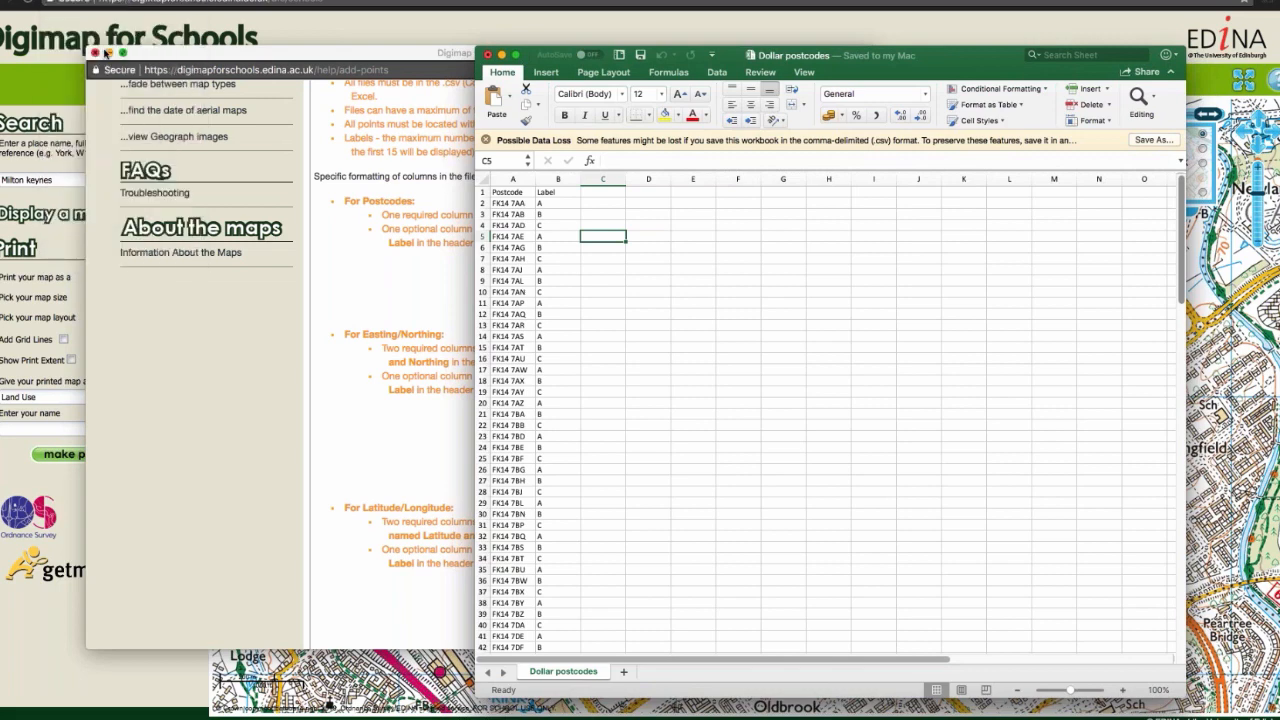
{"action": "left_click", "coordinate": [612, 290]}
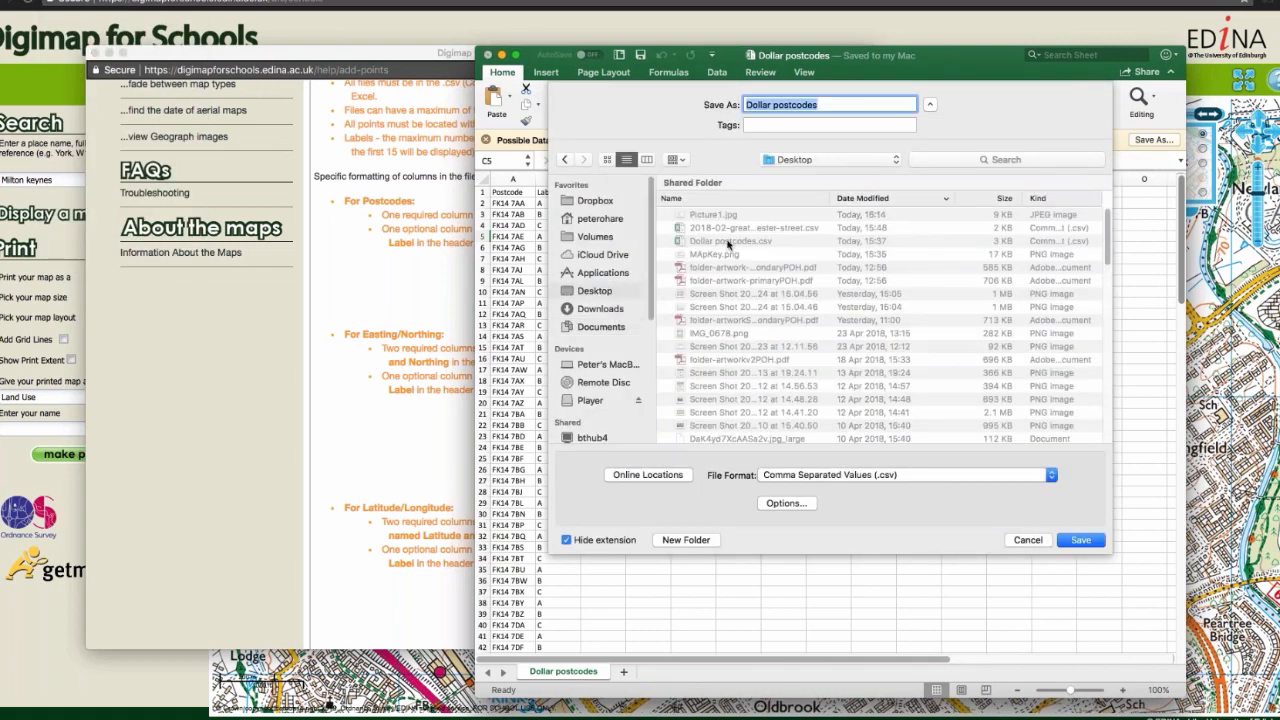
{"action": "left_click", "coordinate": [1080, 540]}
{"action": "left_click", "coordinate": [929, 165]}
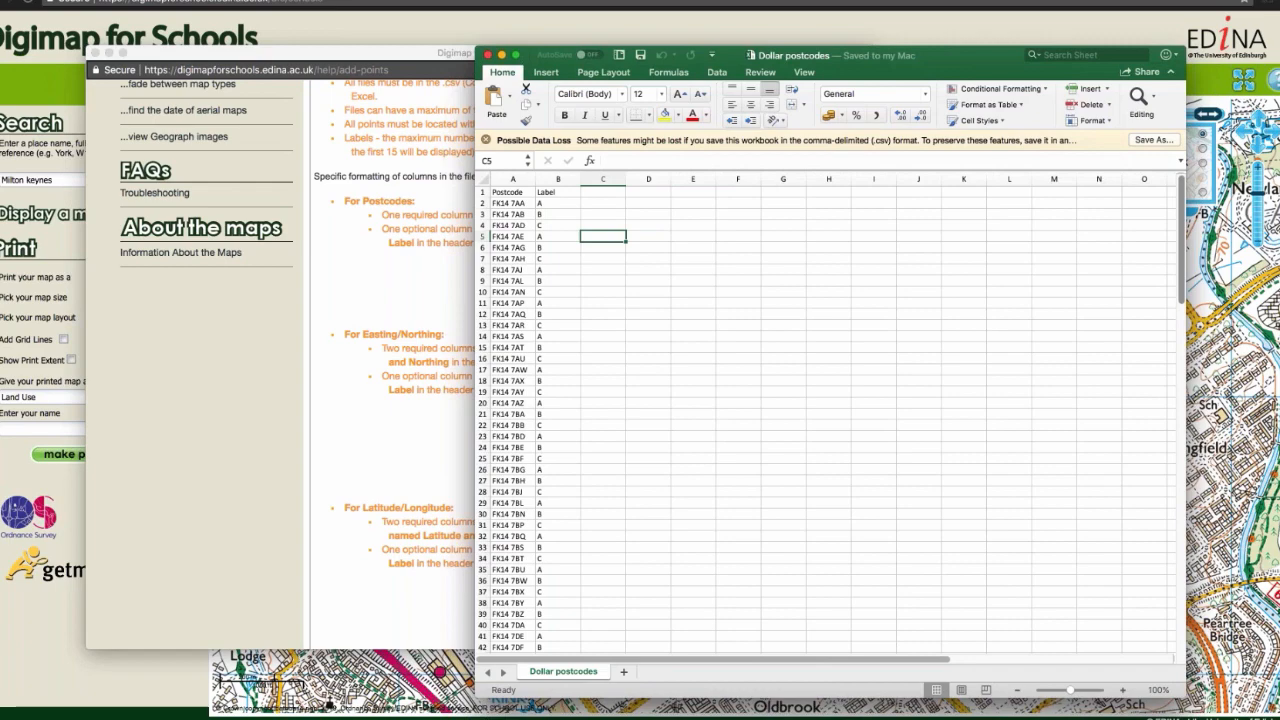
Step: Return to Digimap for Schools and clear the Milton Keynes map, starting over from the full Great Britain view
{"action": "left_click", "coordinate": [1205, 298]}
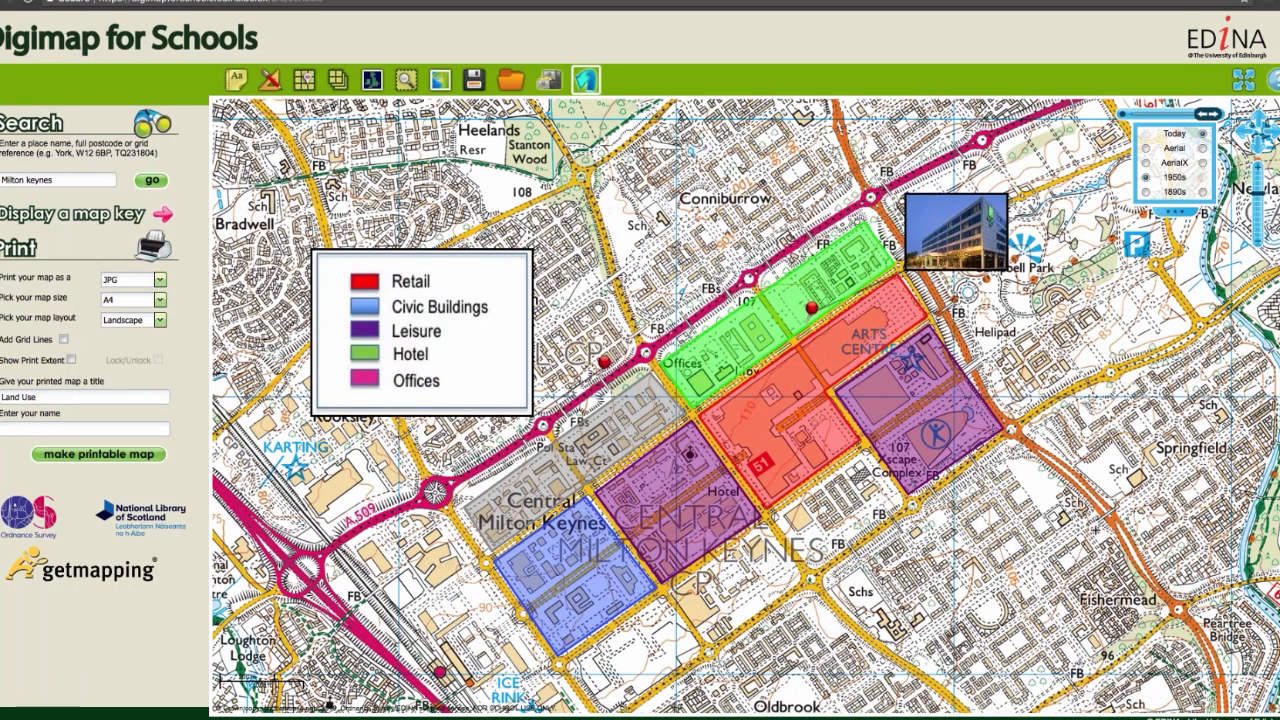
{"action": "left_click", "coordinate": [585, 80]}
{"action": "left_click", "coordinate": [603, 411]}
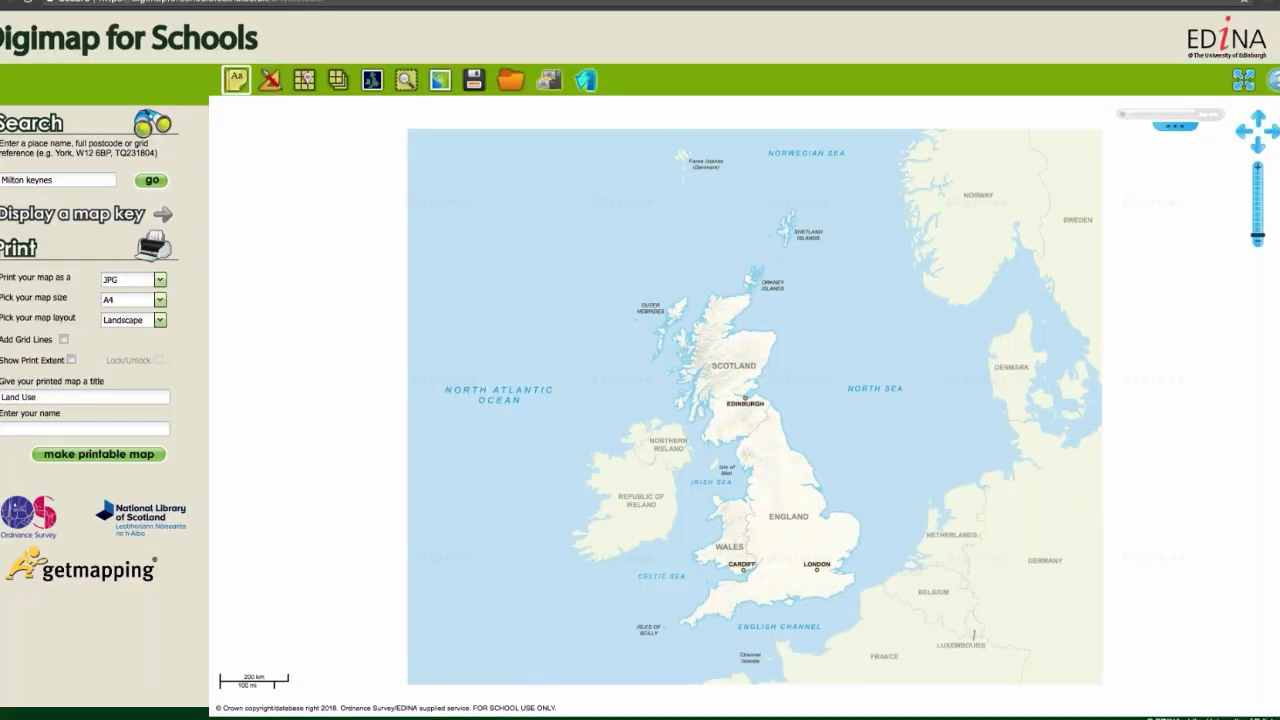
Step: Add points to the map from a CSV file, uploading Dollar postcodes.csv from the Desktop
{"action": "left_click", "coordinate": [240, 84]}
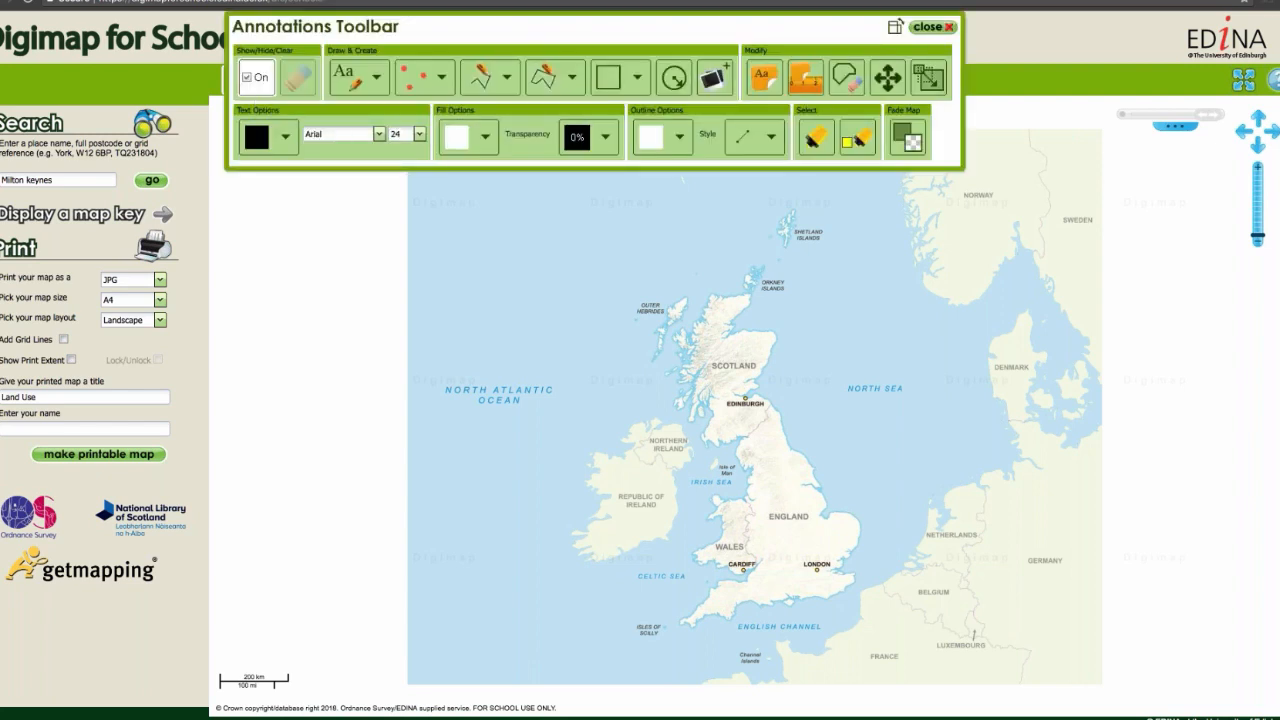
{"action": "left_click", "coordinate": [442, 84]}
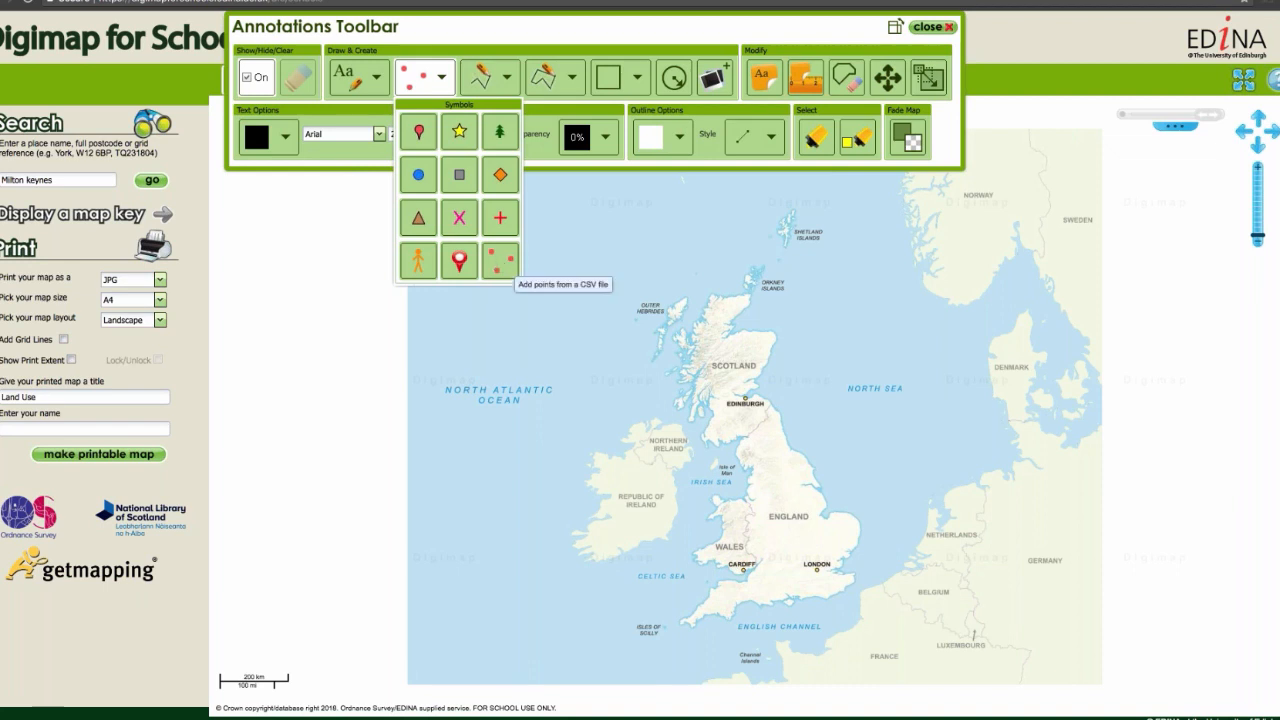
{"action": "left_click", "coordinate": [500, 261]}
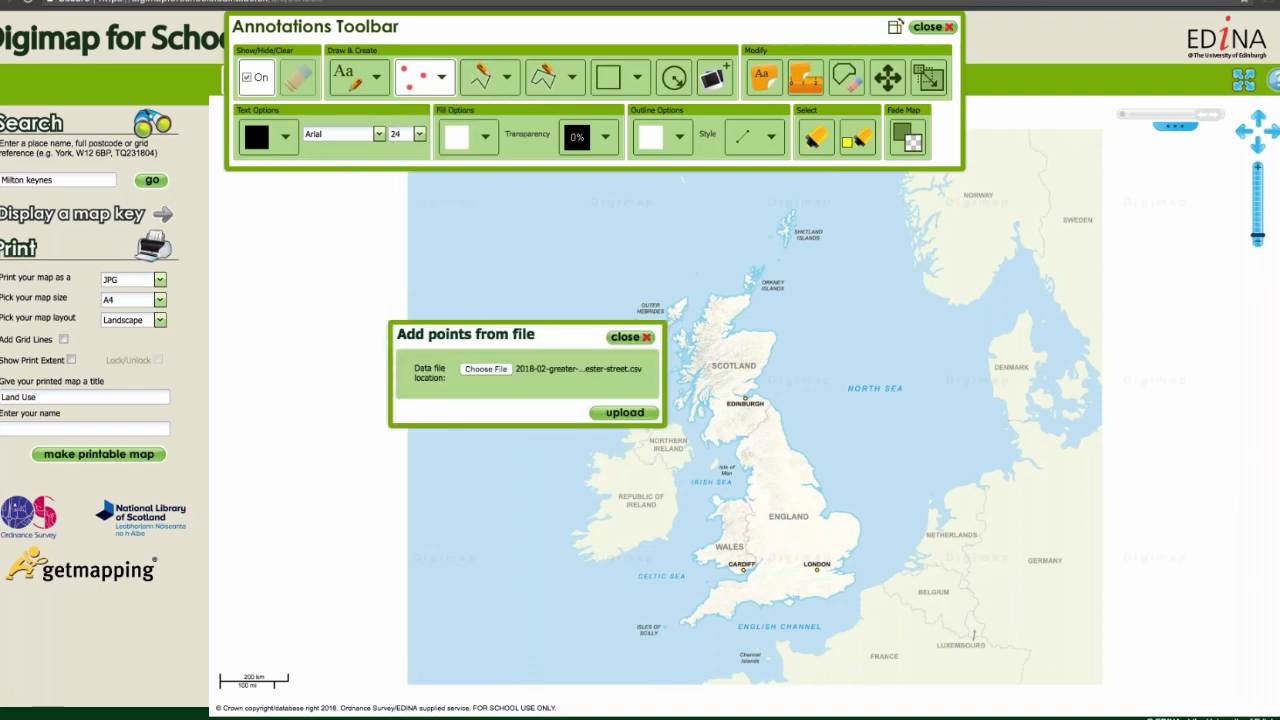
{"action": "left_click", "coordinate": [496, 372]}
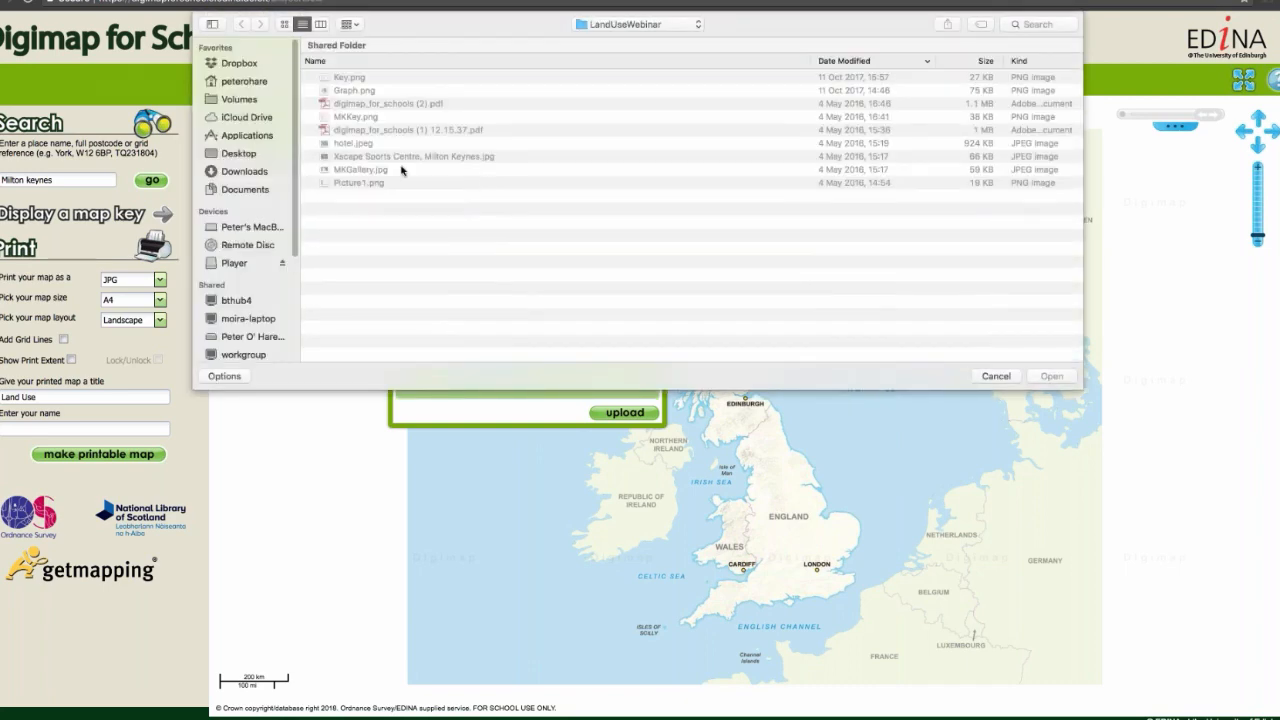
{"action": "left_click", "coordinate": [239, 155]}
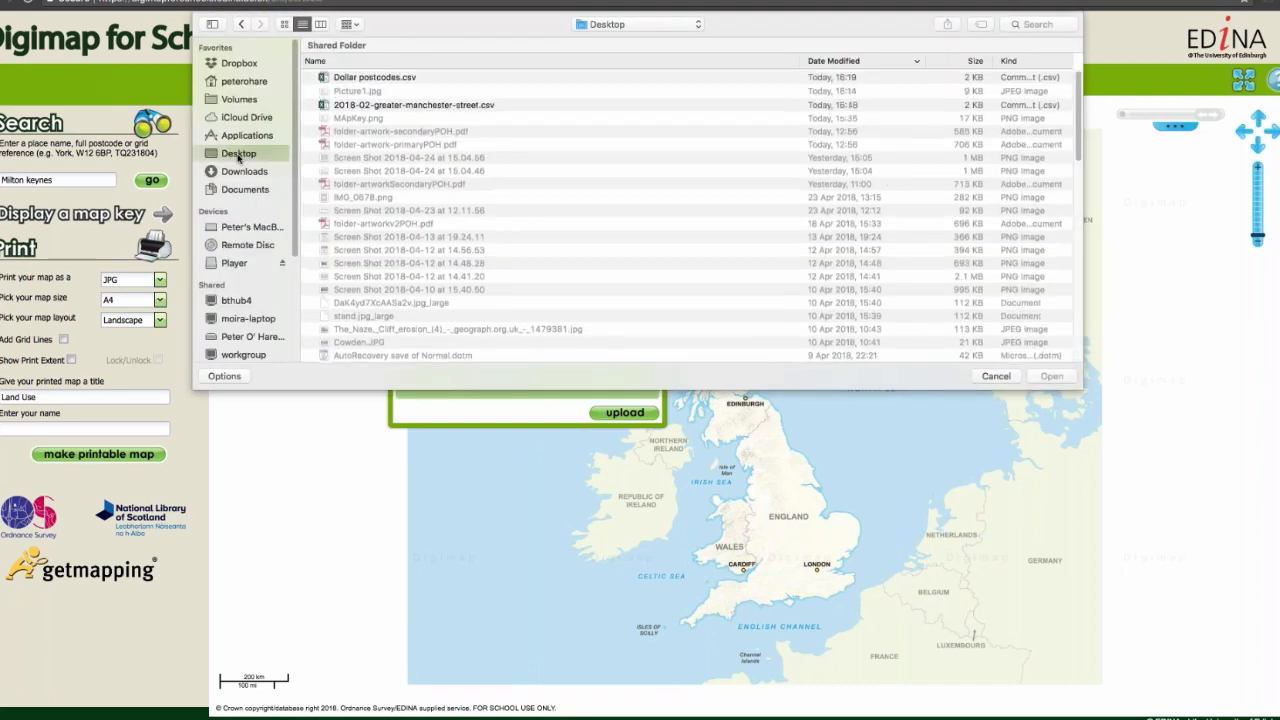
{"action": "left_click", "coordinate": [345, 79]}
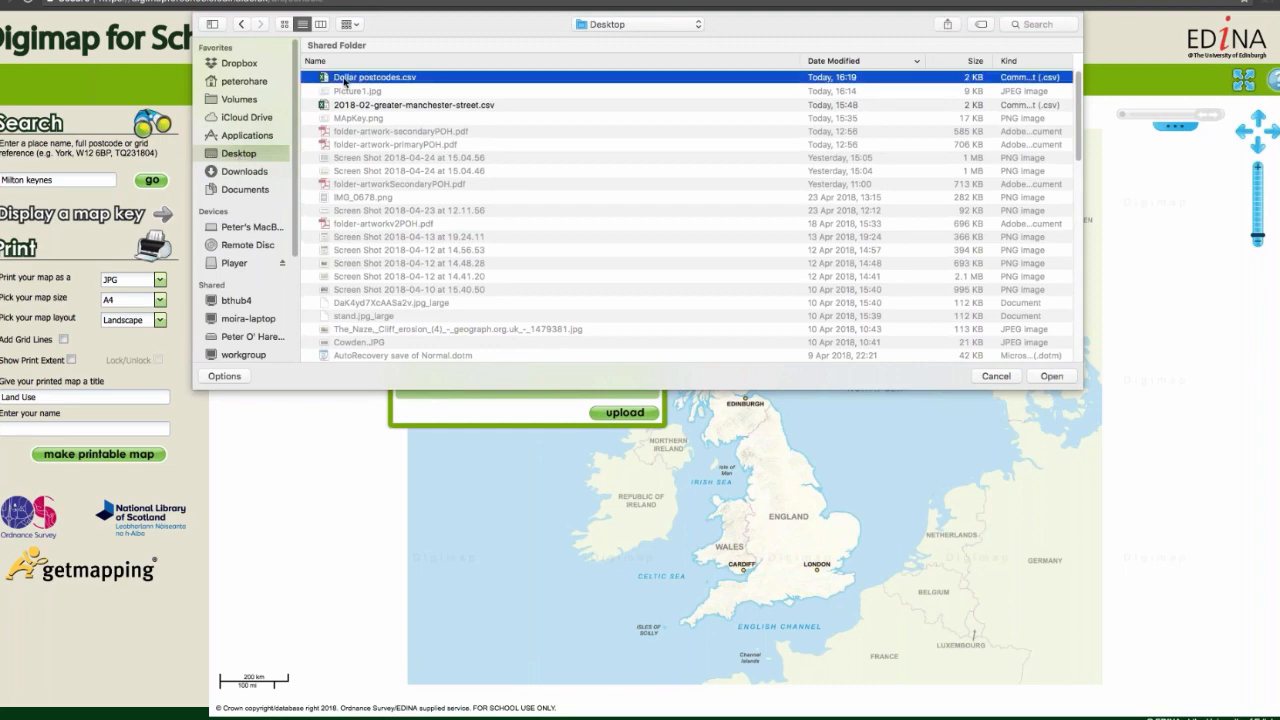
{"action": "left_click", "coordinate": [1070, 377]}
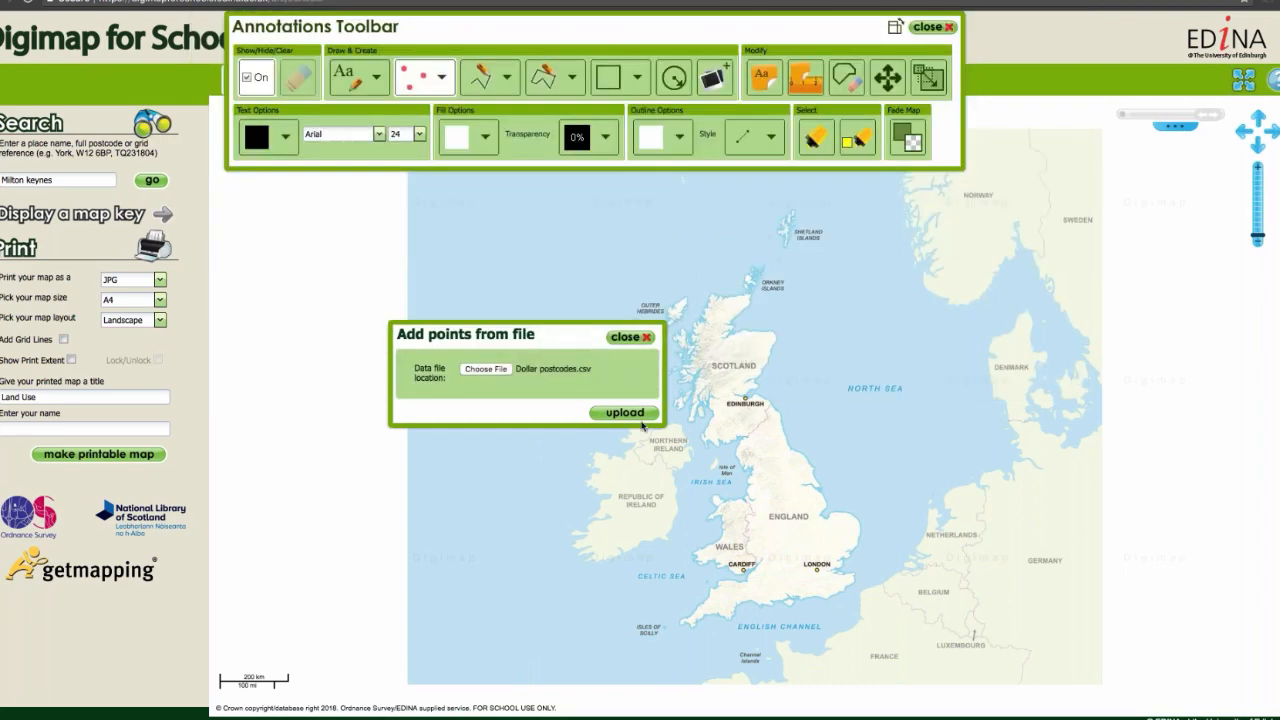
{"action": "left_click", "coordinate": [624, 412]}
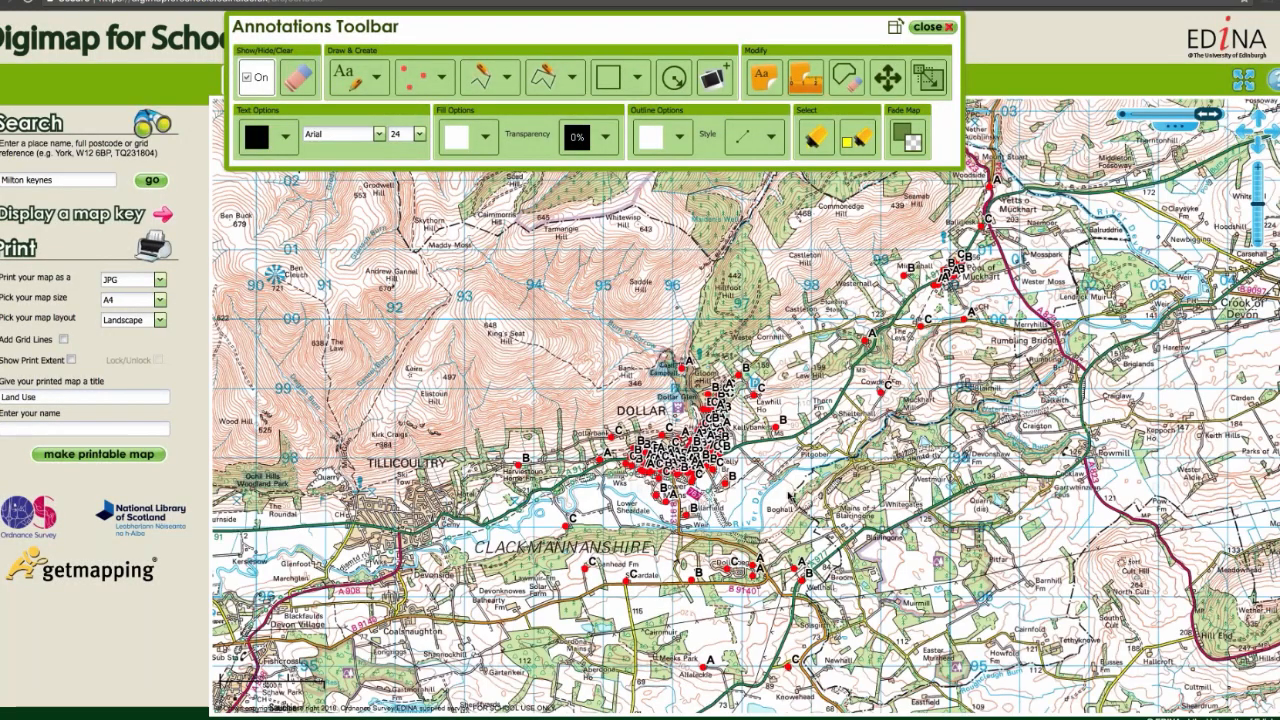
Step: Inspect the plotted points around Dollar and look up the grid reference of a spot east of the town
{"action": "double_click", "coordinate": [788, 488]}
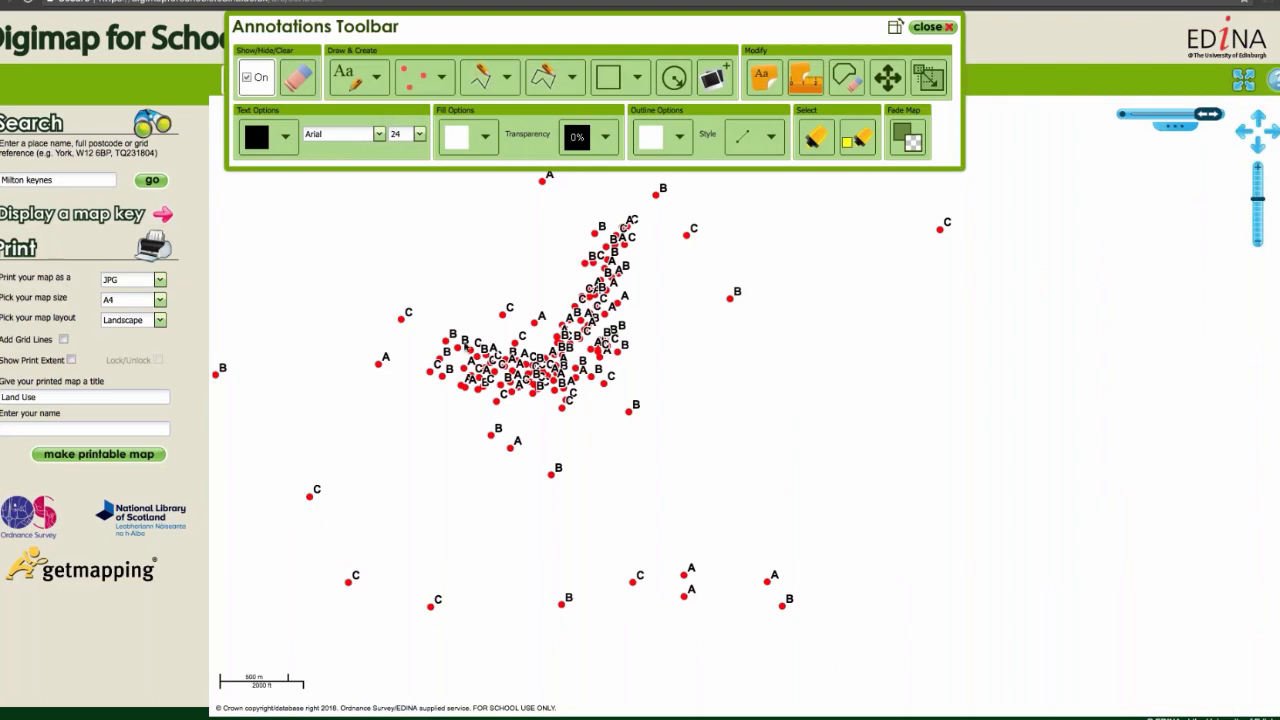
{"action": "left_click_drag", "start_coordinate": [695, 405], "coordinate": [809, 469]}
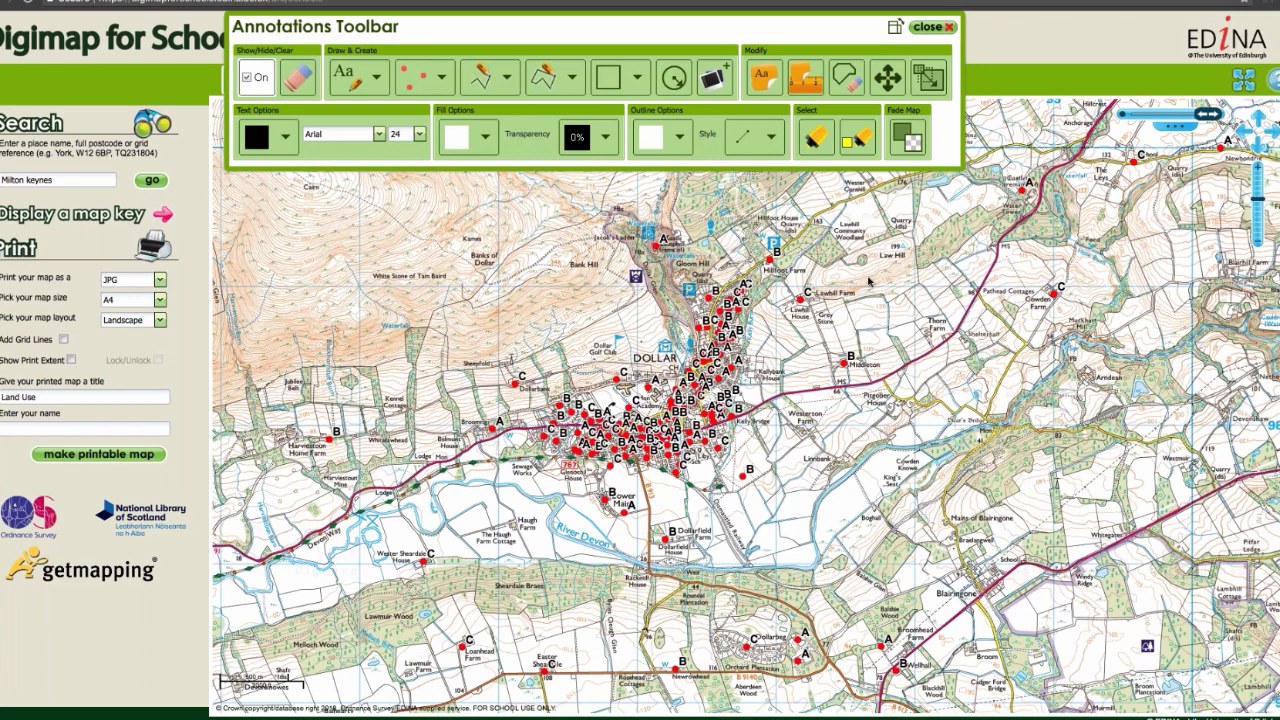
{"action": "left_click", "coordinate": [932, 27]}
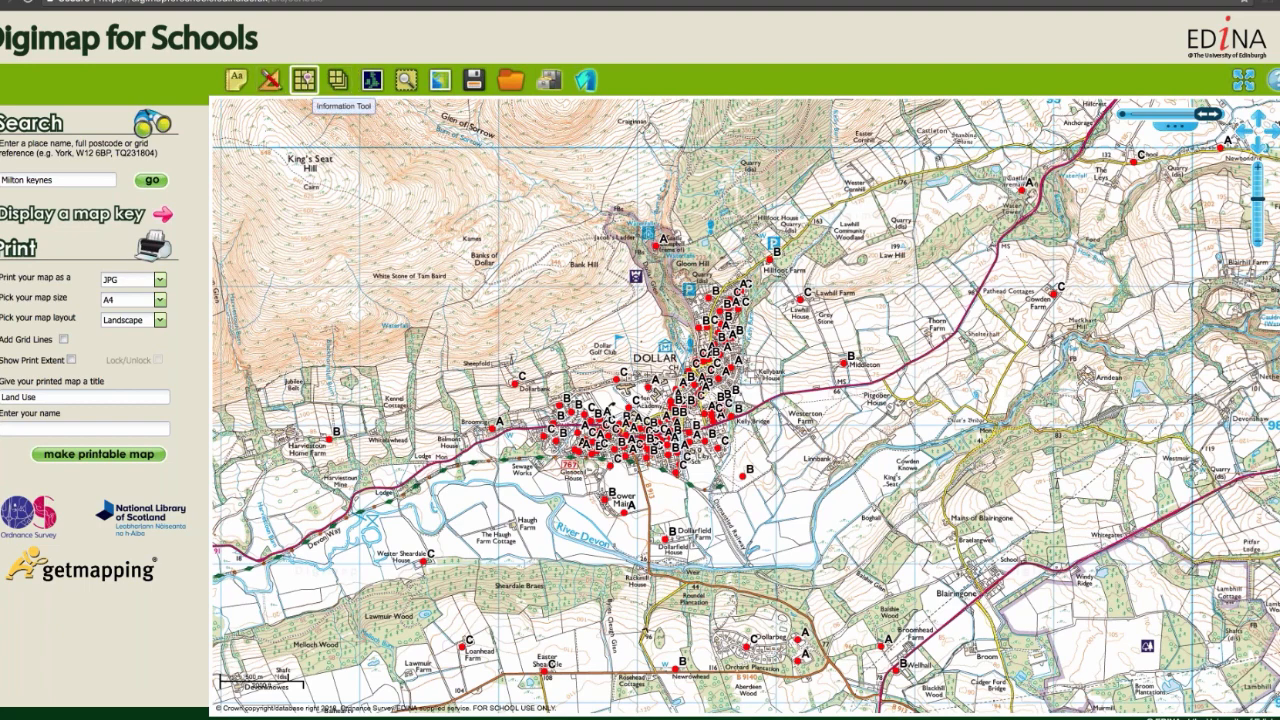
{"action": "left_click", "coordinate": [966, 366]}
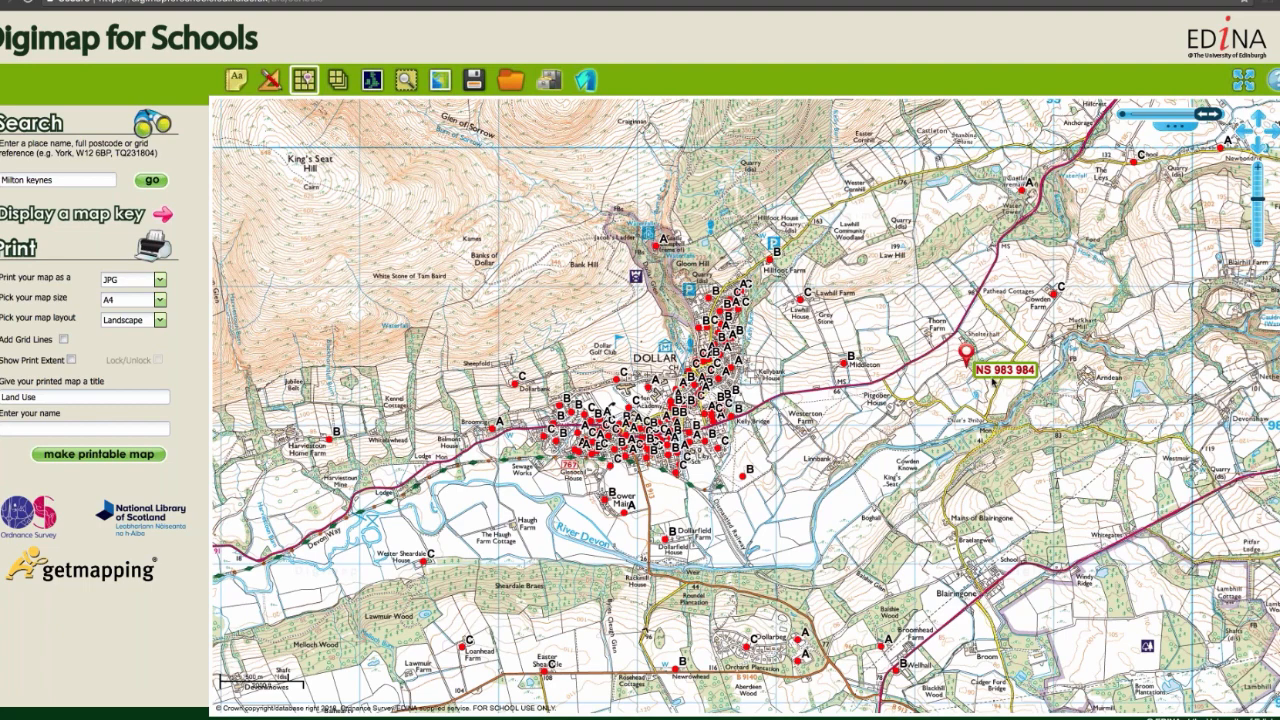
{"action": "left_click", "coordinate": [304, 80]}
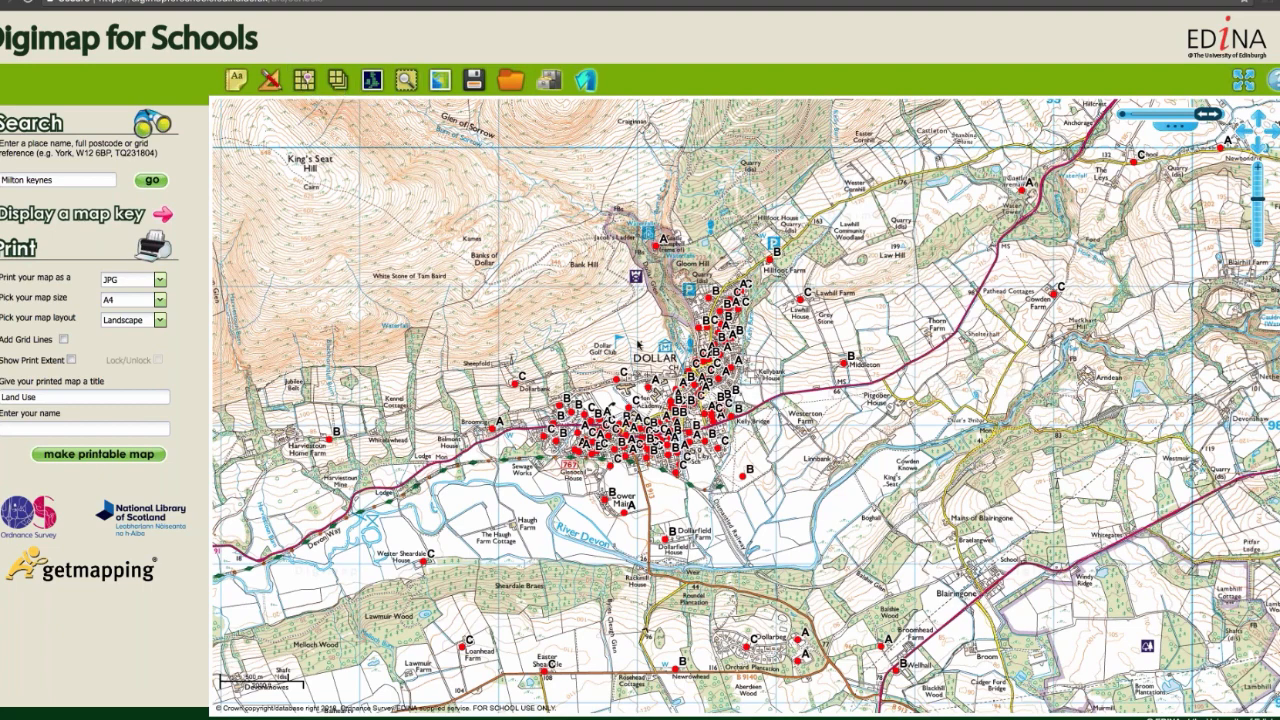
Step: Place a 0.5 km point buffer on Dollar, centred just beside the Academy
{"action": "double_click", "coordinate": [636, 341]}
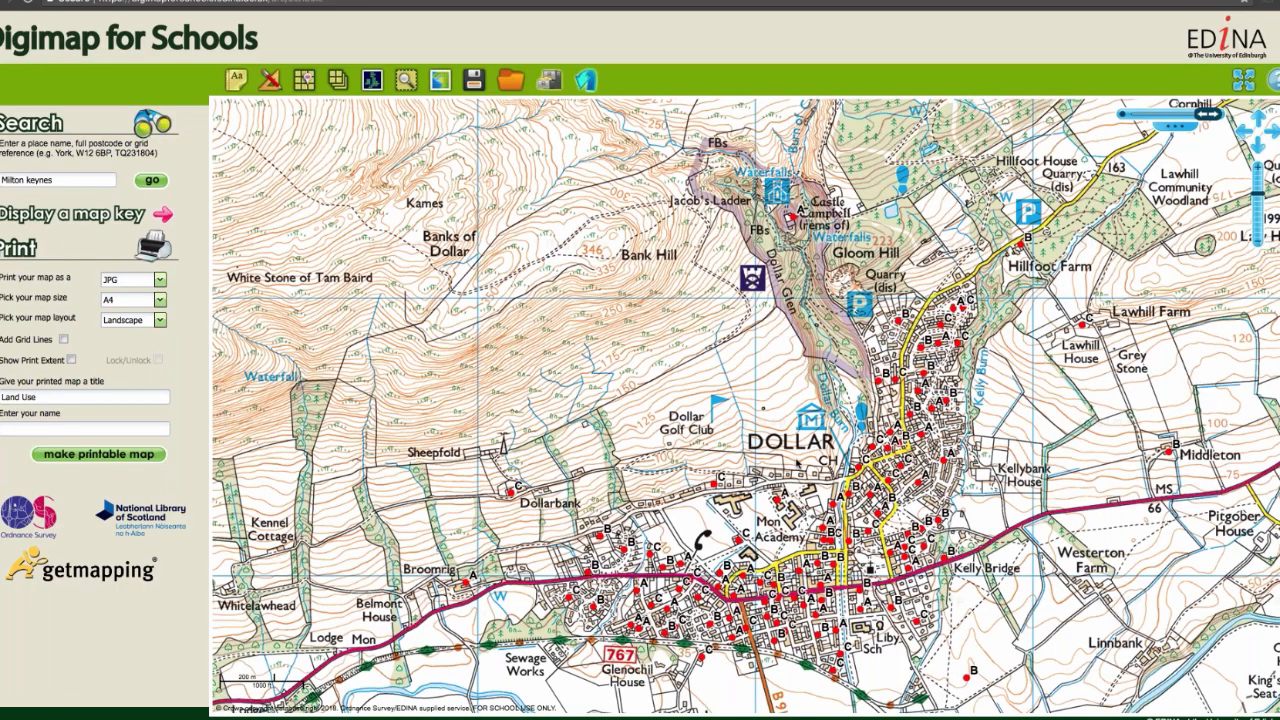
{"action": "left_click_drag", "start_coordinate": [815, 477], "coordinate": [709, 321]}
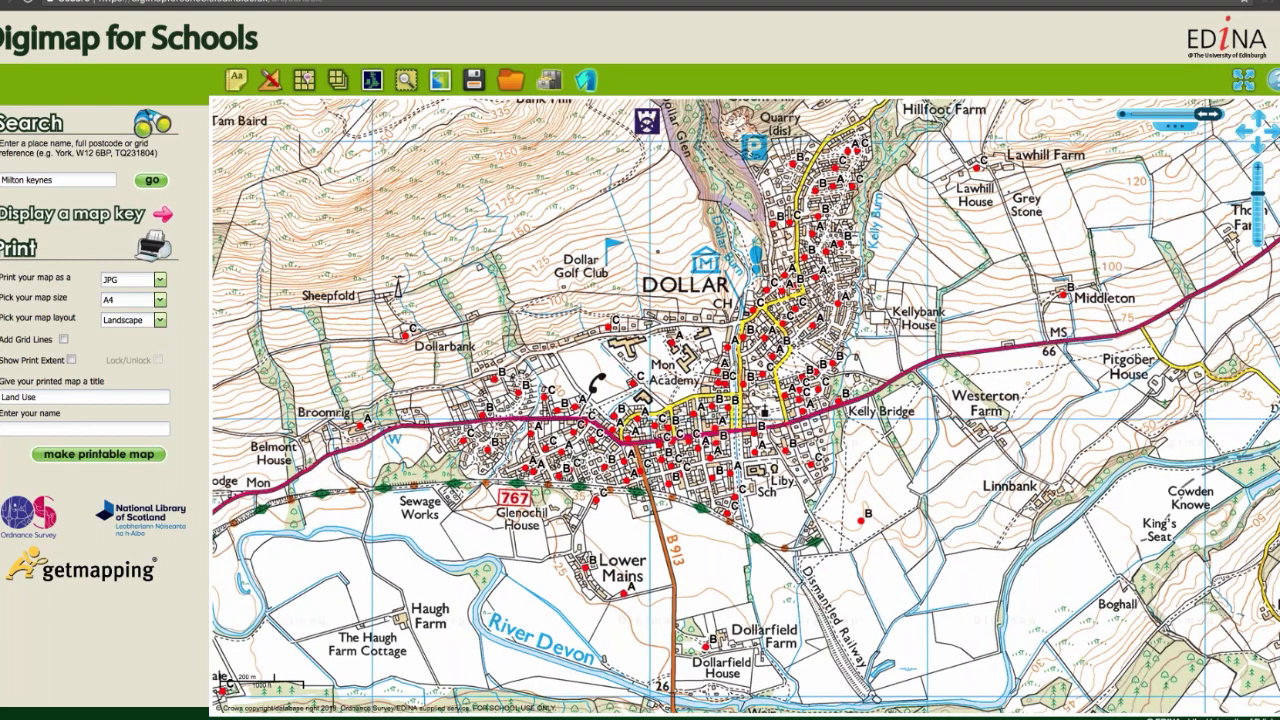
{"action": "left_click_drag", "start_coordinate": [672, 344], "coordinate": [691, 387]}
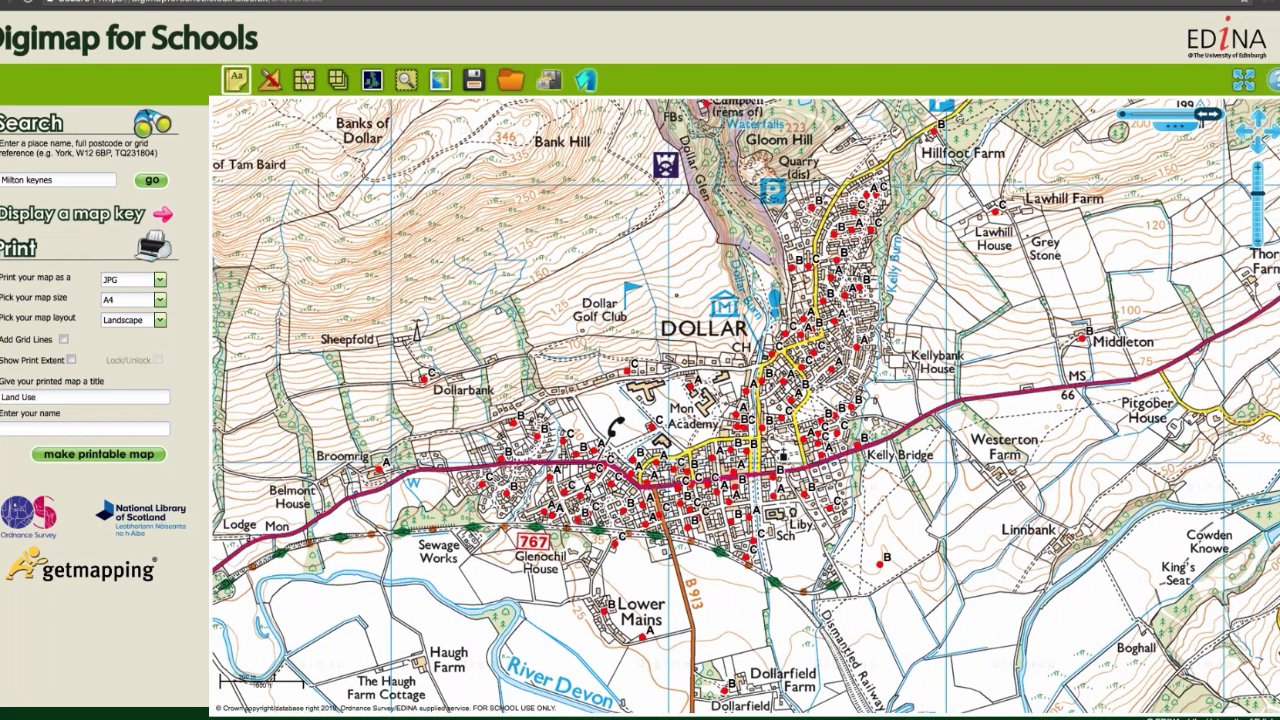
{"action": "left_click", "coordinate": [238, 82]}
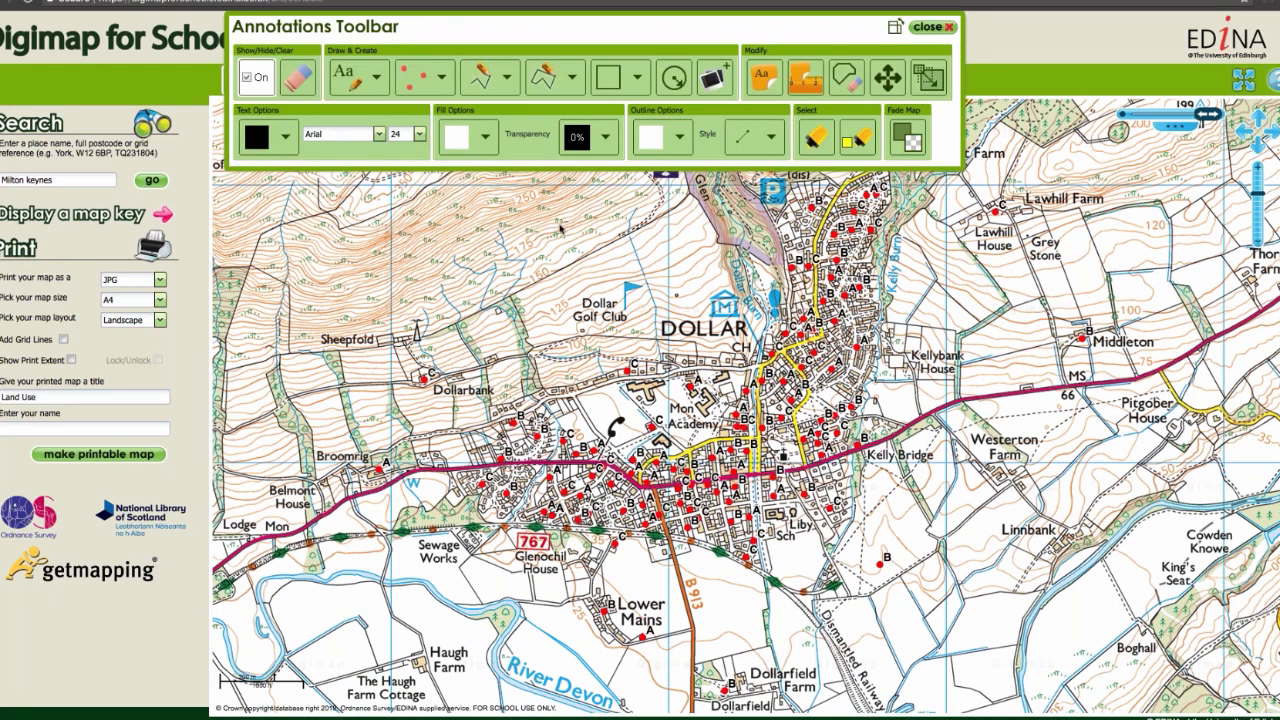
{"action": "left_click", "coordinate": [673, 80]}
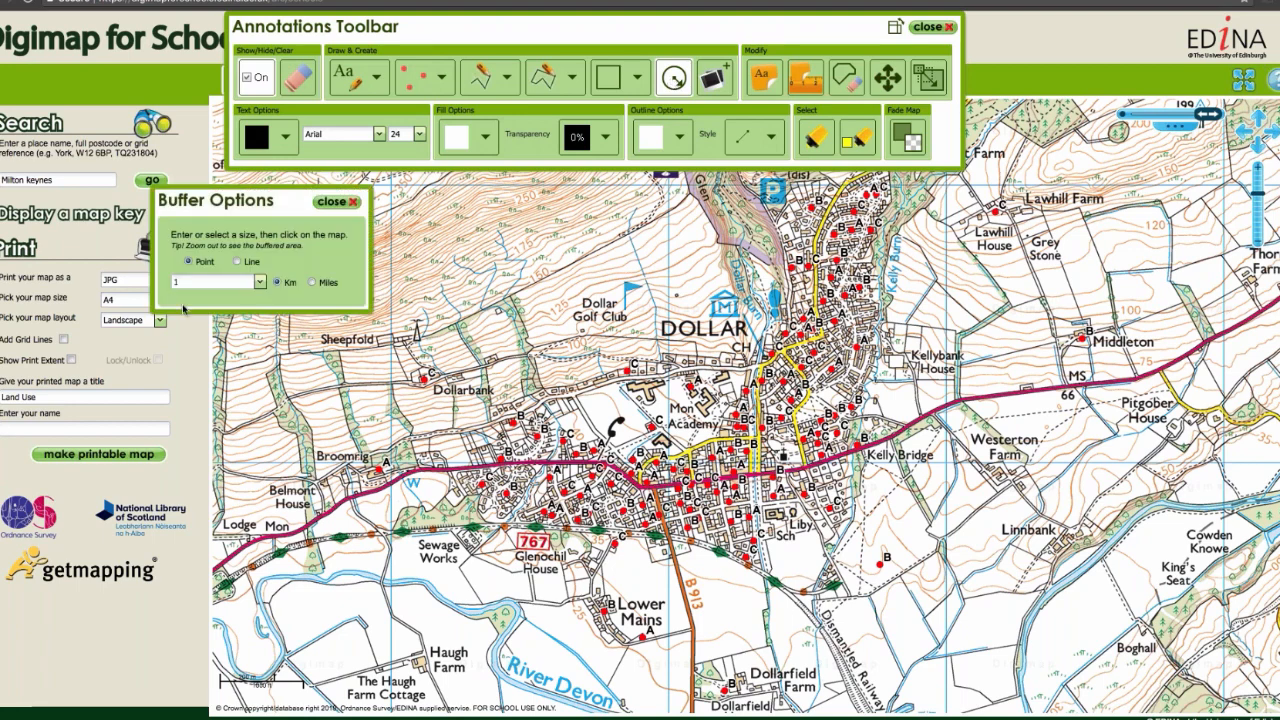
{"action": "left_click_drag", "start_coordinate": [179, 283], "coordinate": [173, 283]}
{"action": "type", "text": "0.5"}
{"action": "left_click", "coordinate": [703, 405]}
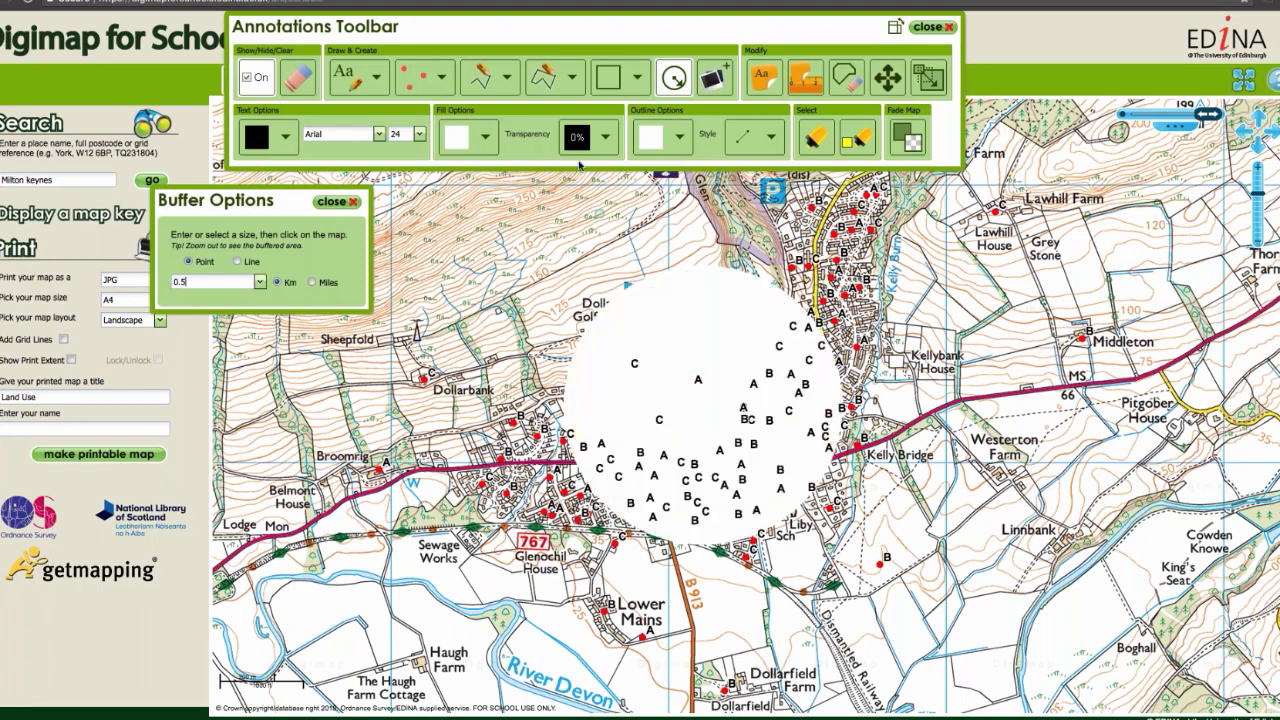
Step: Set the fill transparency to 50%, select the buffer circle and fill it with bright blue
{"action": "left_click", "coordinate": [605, 139]}
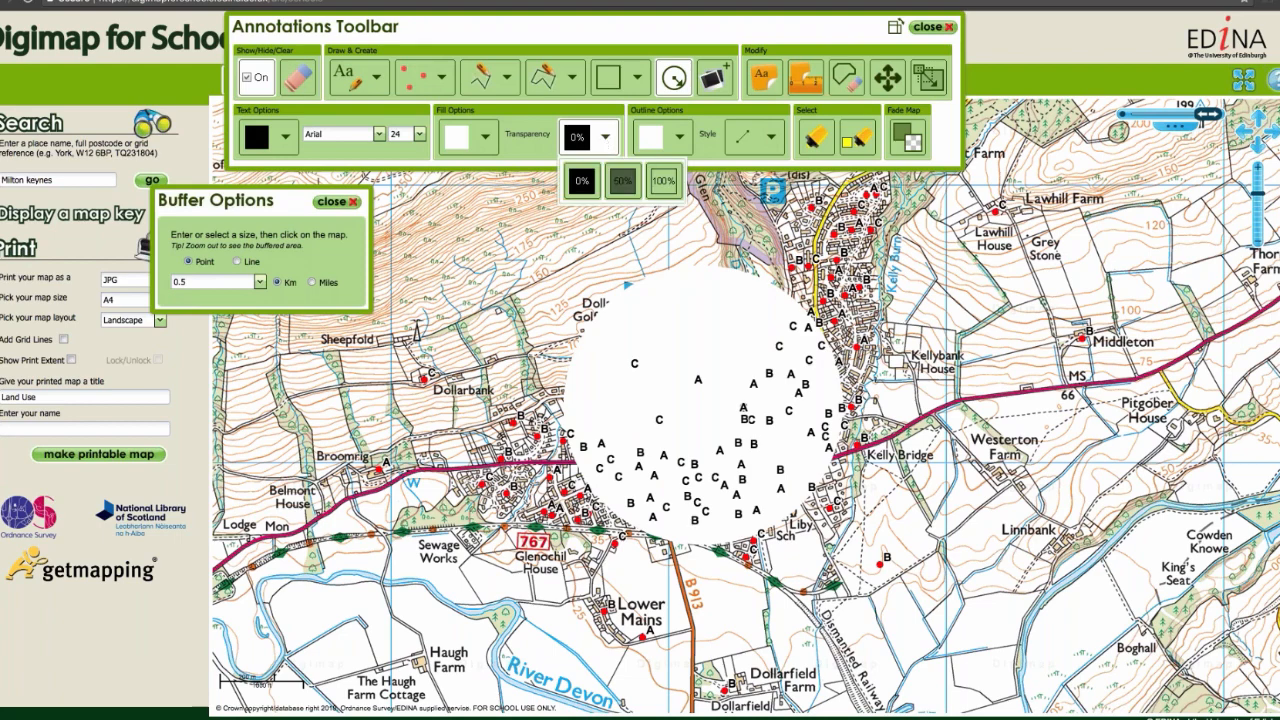
{"action": "left_click", "coordinate": [622, 181]}
{"action": "left_click", "coordinate": [485, 136]}
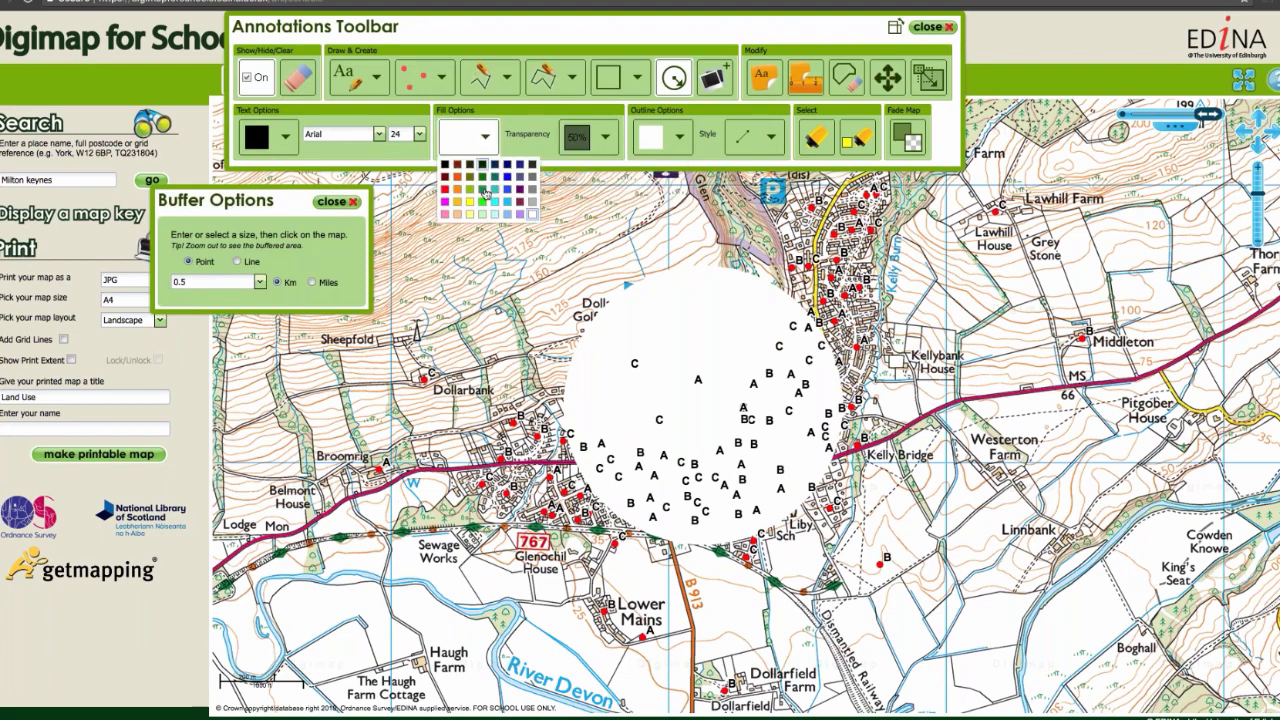
{"action": "left_click", "coordinate": [858, 138]}
{"action": "left_click", "coordinate": [740, 345]}
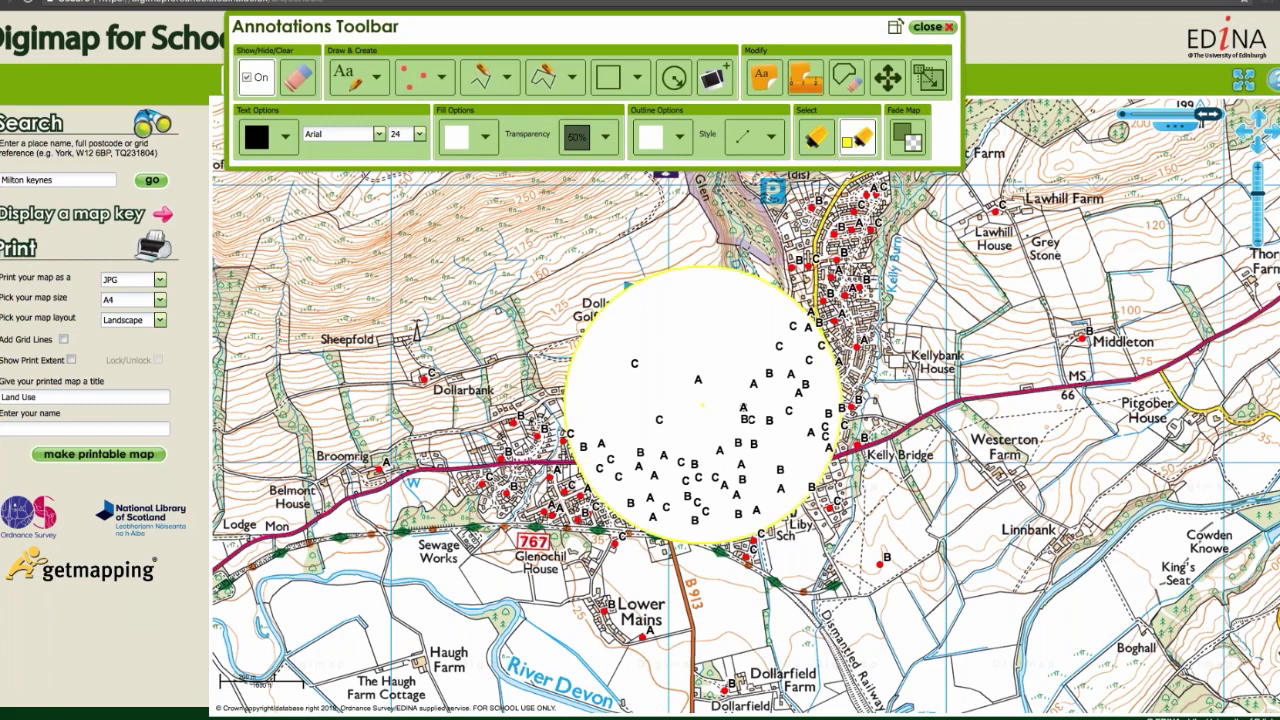
{"action": "left_click", "coordinate": [485, 136]}
{"action": "left_click", "coordinate": [522, 206]}
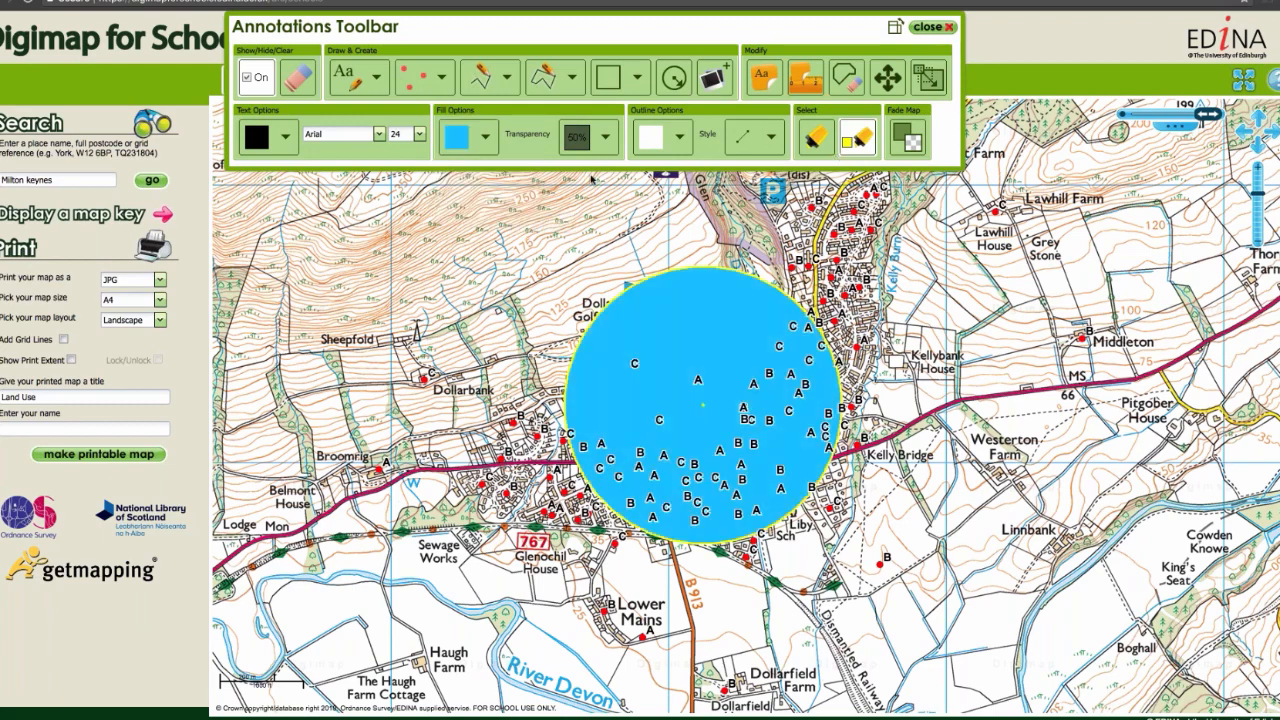
Step: Set the buffer circle's outline to deep sky blue, try 100% fill transparency and settle on 50%
{"action": "left_click", "coordinate": [679, 137]}
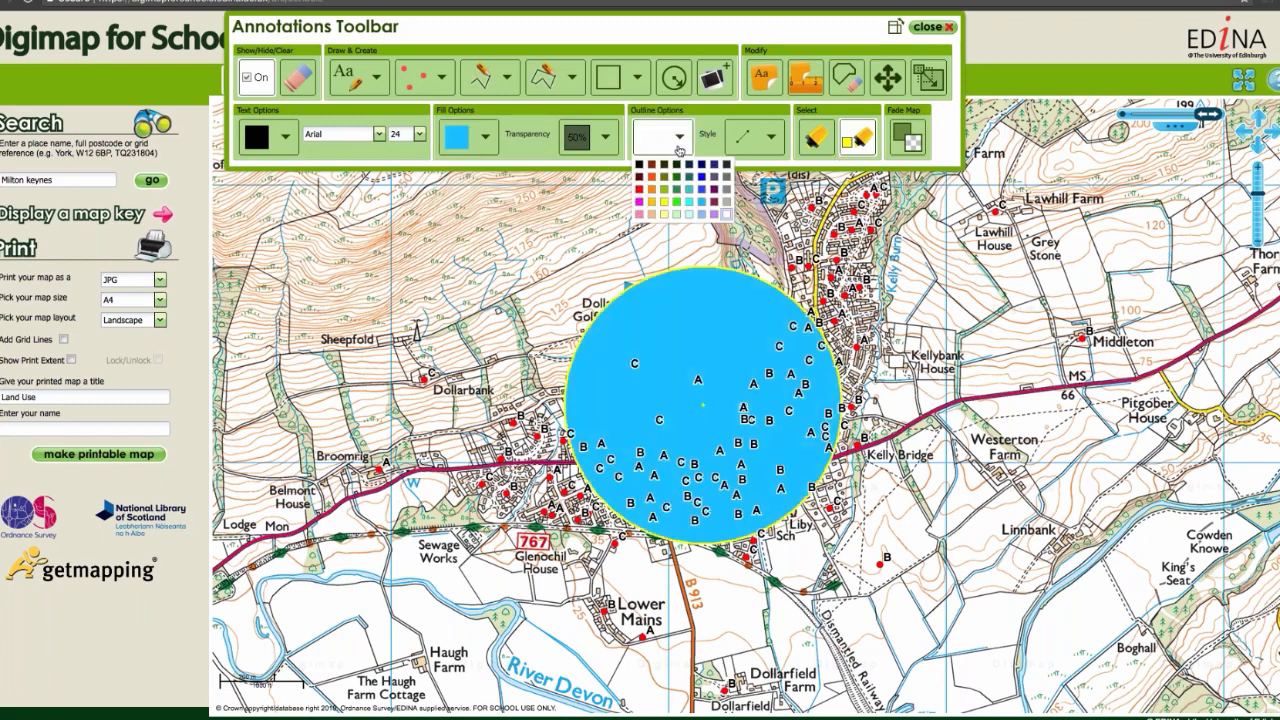
{"action": "left_click", "coordinate": [700, 204]}
{"action": "left_click", "coordinate": [604, 137]}
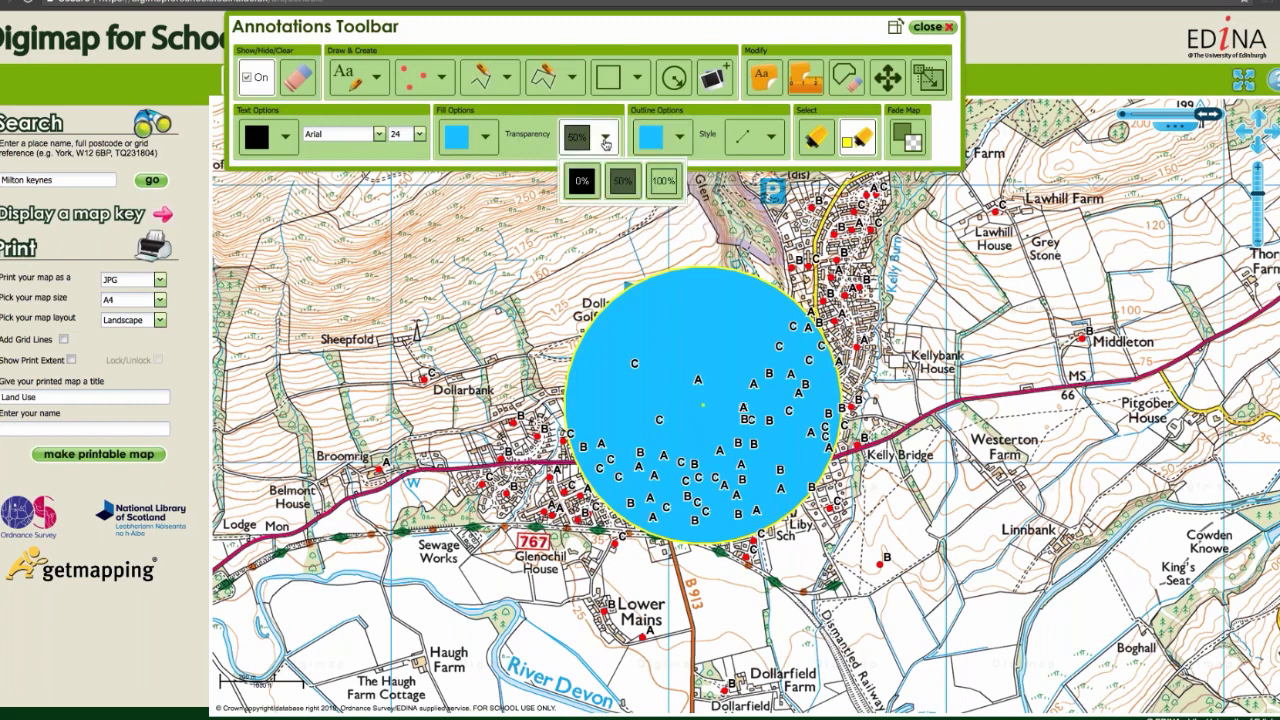
{"action": "left_click", "coordinate": [664, 181]}
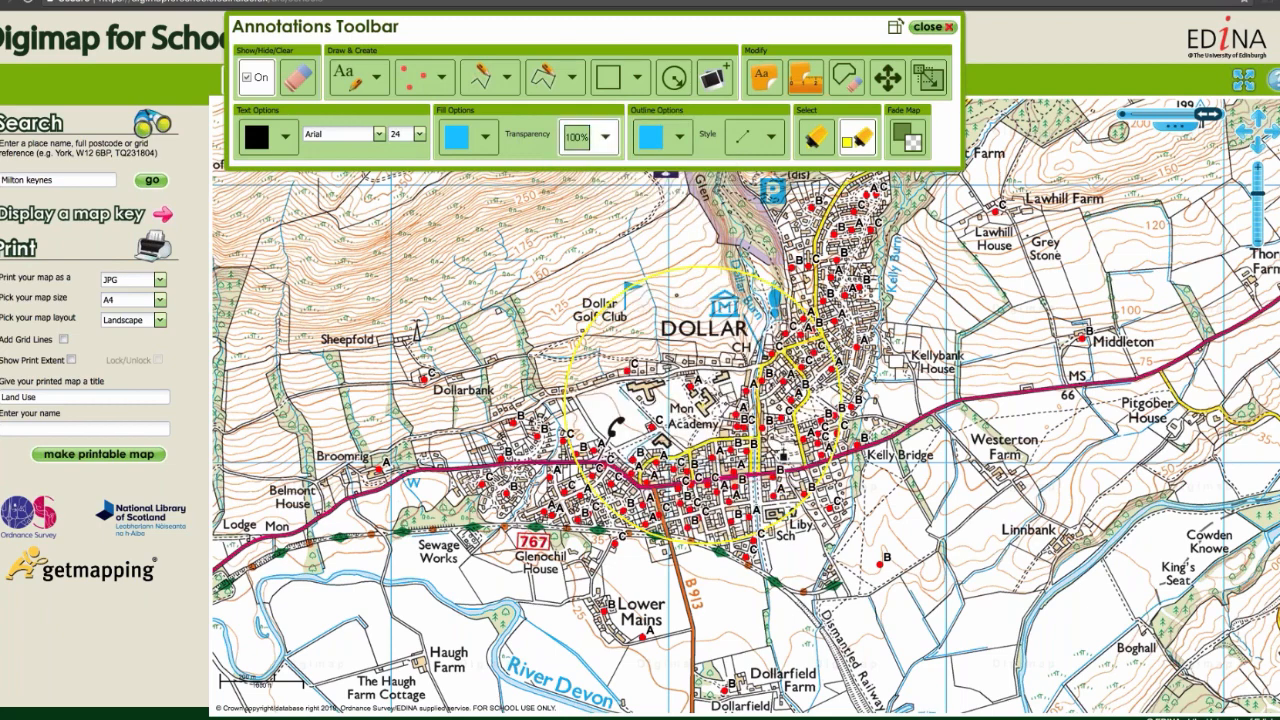
{"action": "left_click", "coordinate": [604, 137]}
{"action": "left_click", "coordinate": [620, 184]}
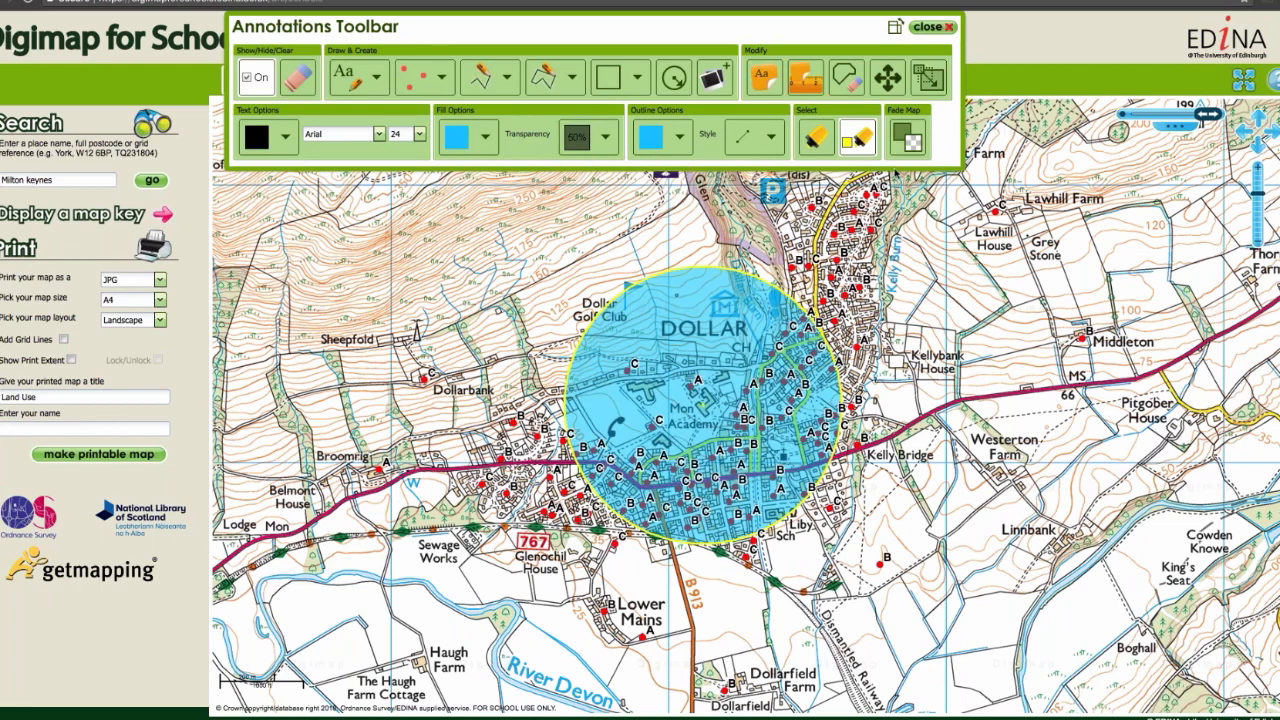
{"action": "left_click", "coordinate": [858, 138]}
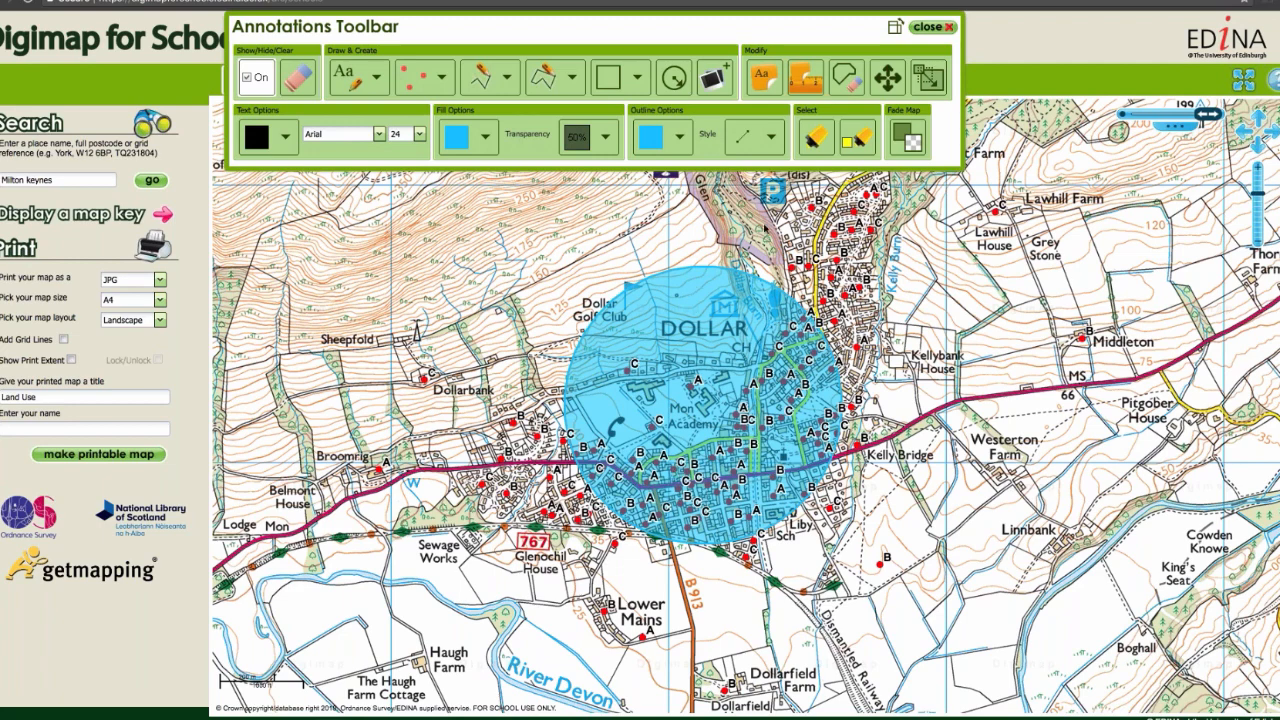
Step: Place a 1 km point buffer with orange fill and outline, centred on the same point as the blue buffer
{"action": "left_click", "coordinate": [673, 77]}
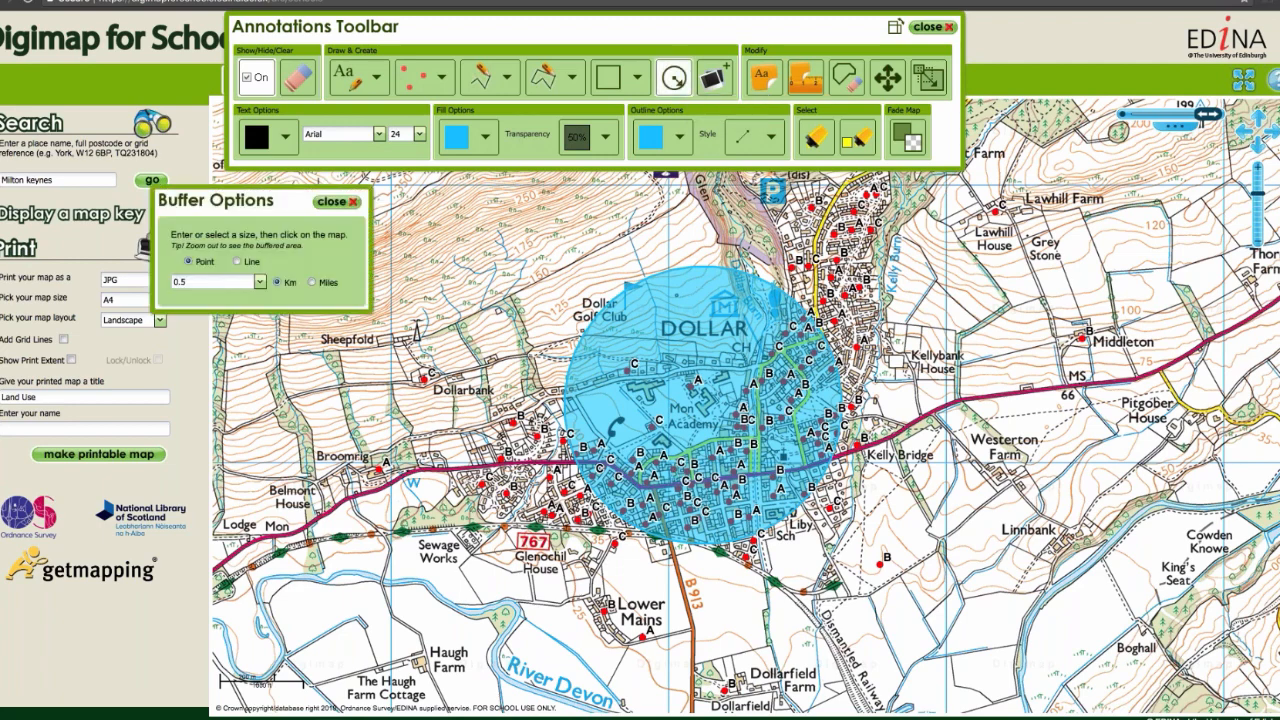
{"action": "type", "text": "1"}
{"action": "left_click", "coordinate": [485, 140]}
{"action": "left_click", "coordinate": [457, 190]}
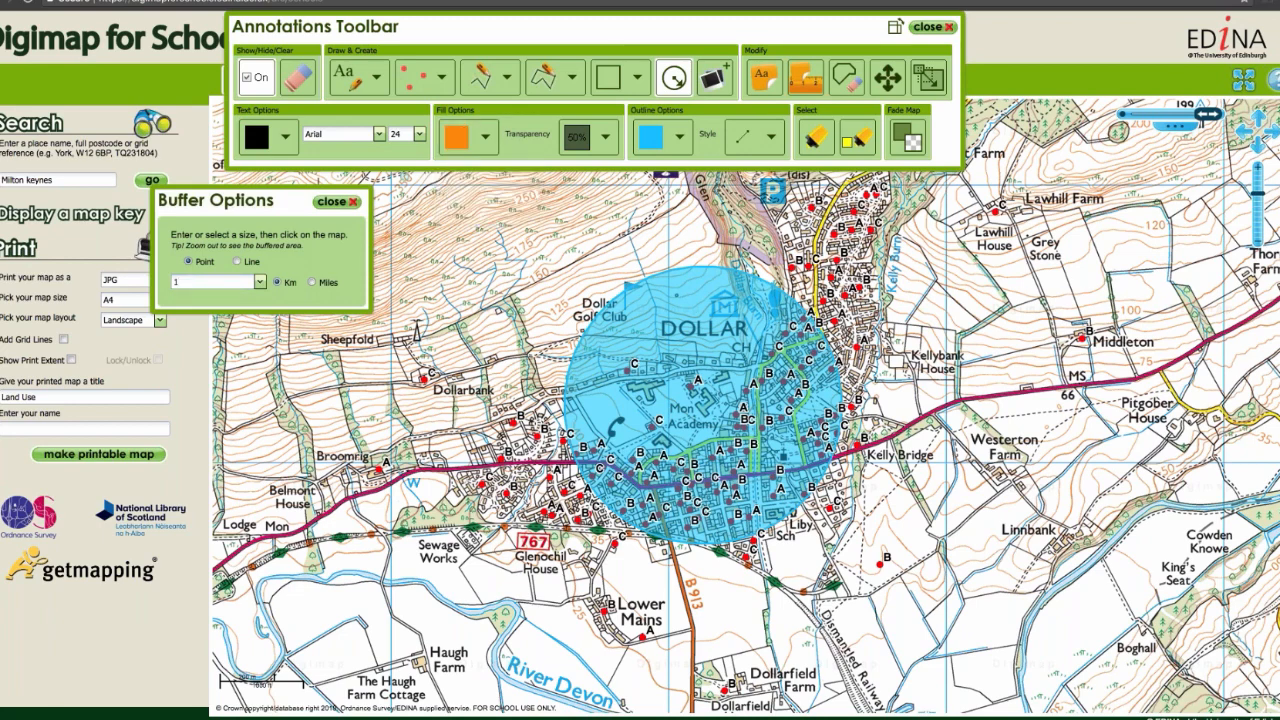
{"action": "left_click", "coordinate": [680, 140]}
{"action": "left_click", "coordinate": [652, 189]}
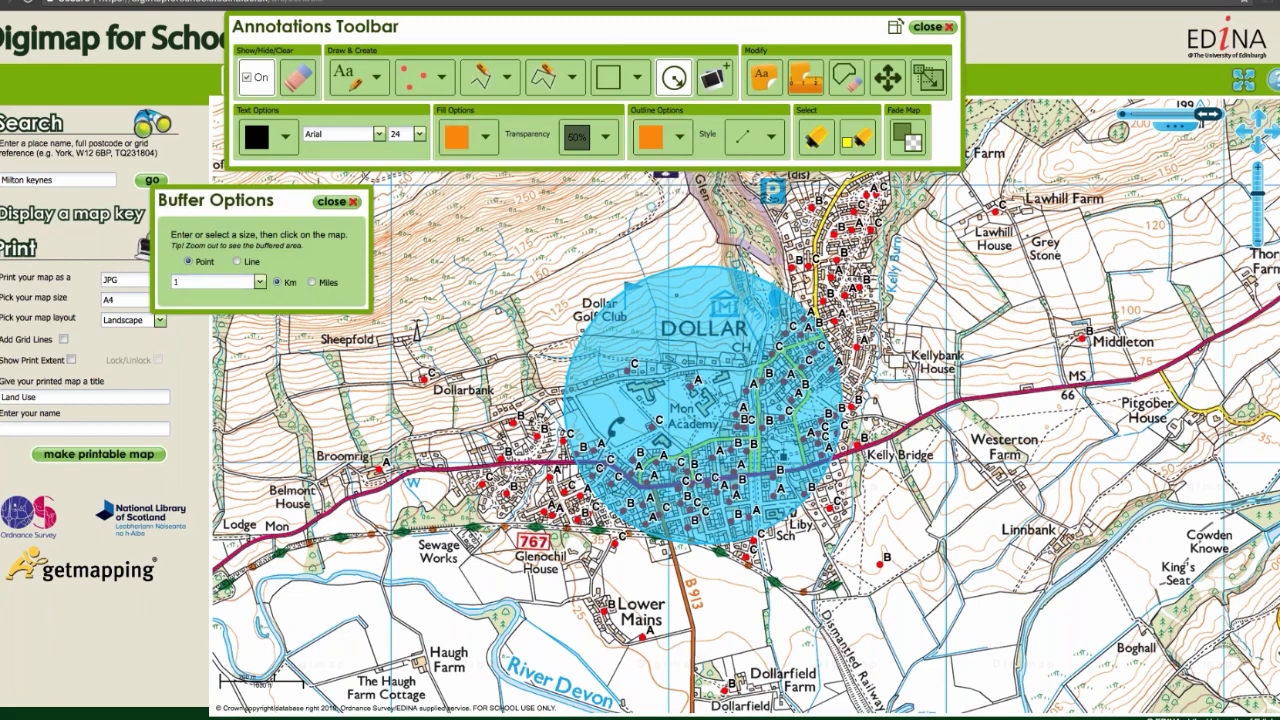
{"action": "left_click", "coordinate": [705, 408]}
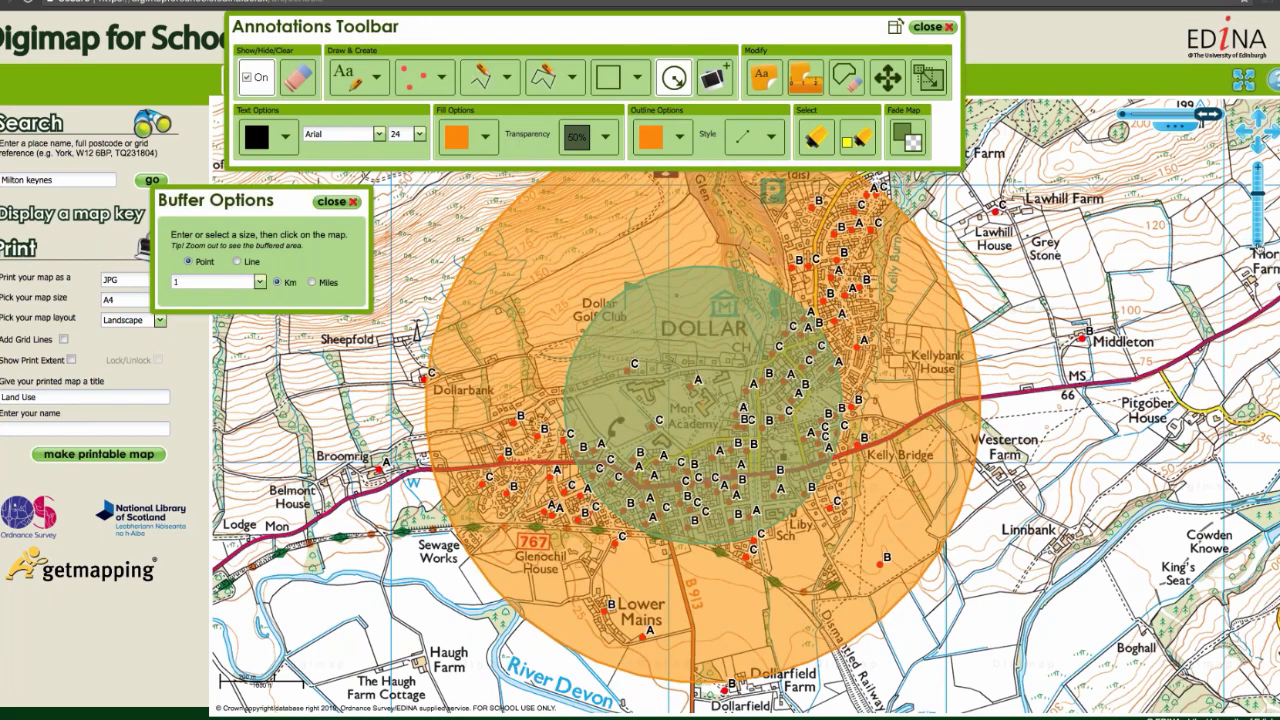
{"action": "left_click", "coordinate": [1259, 248]}
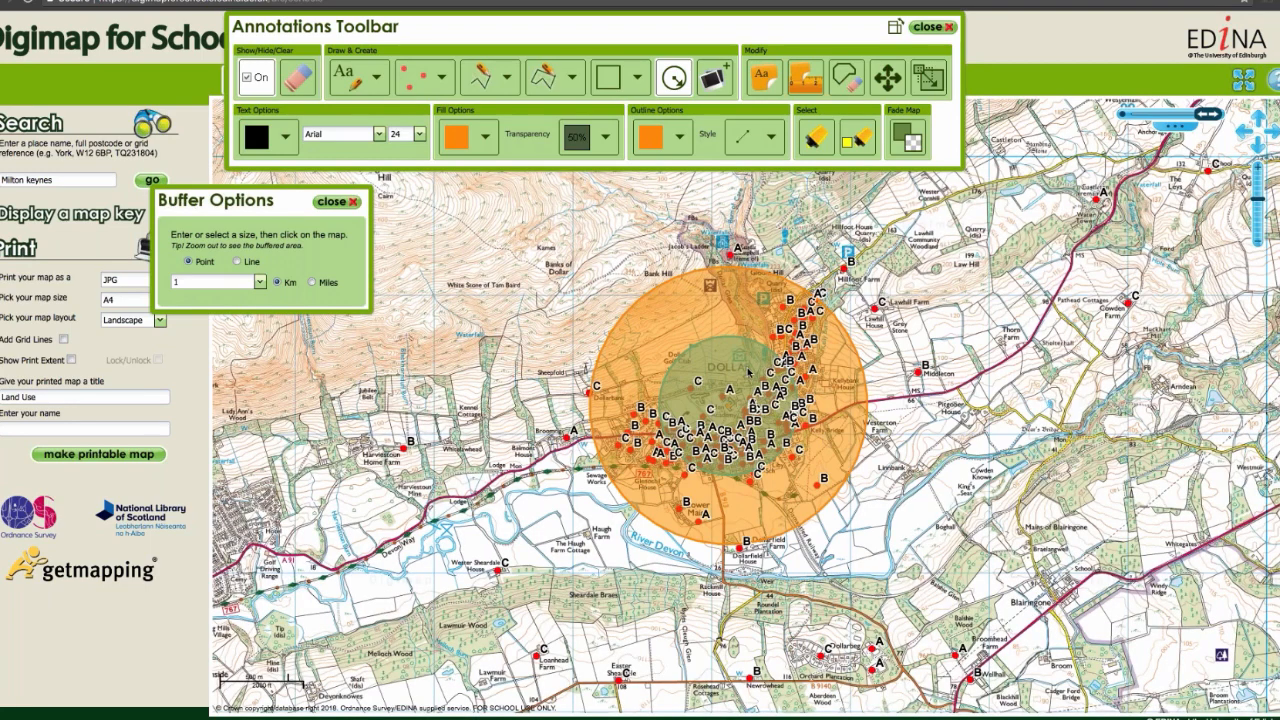
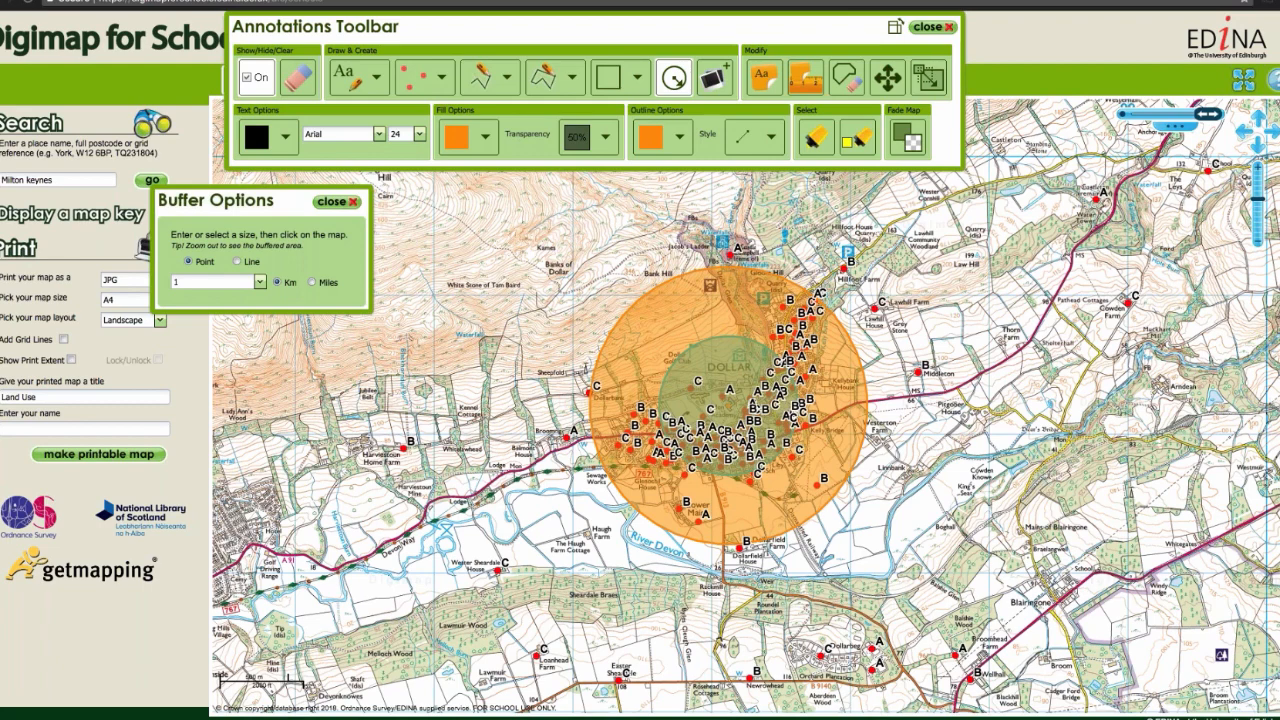
Step: Close the Annotations Toolbar, and on data.police.uk generate and download the February 2018 Greater Manchester Police crime data file
{"action": "left_click", "coordinate": [929, 27]}
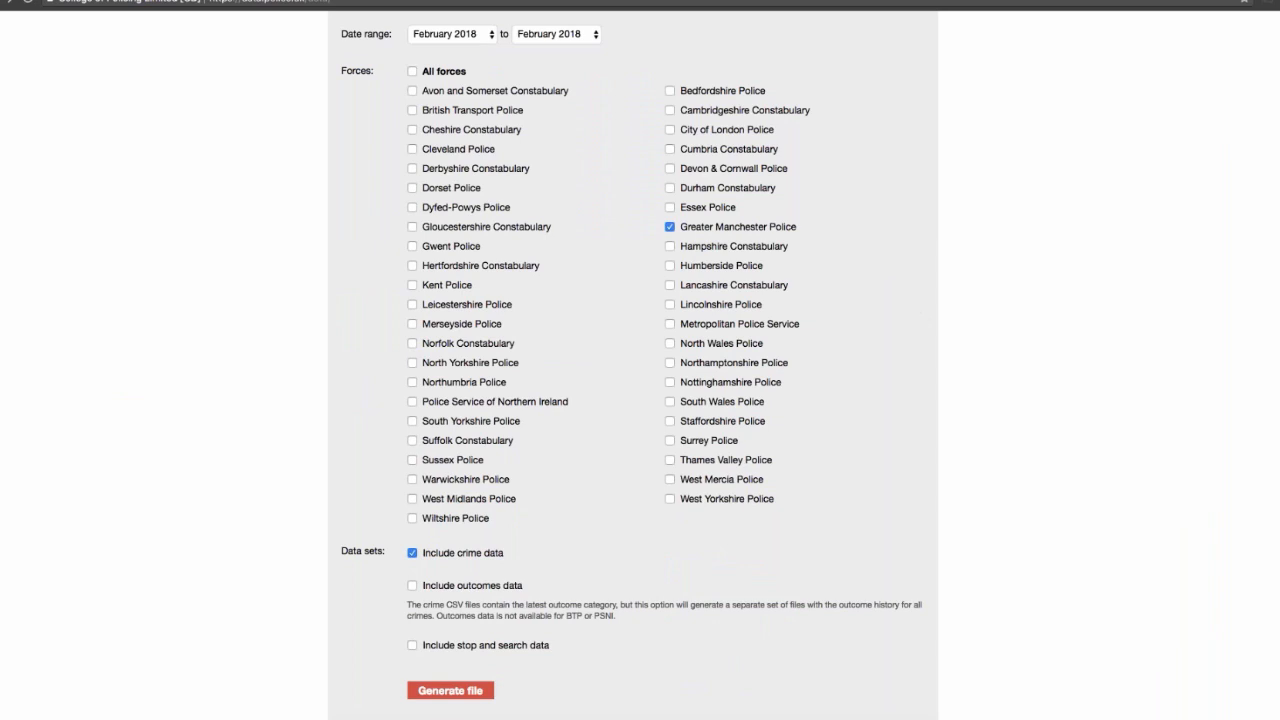
{"action": "scroll", "coordinate": [640, 360], "scroll_direction": "up", "scroll_amount": 2}
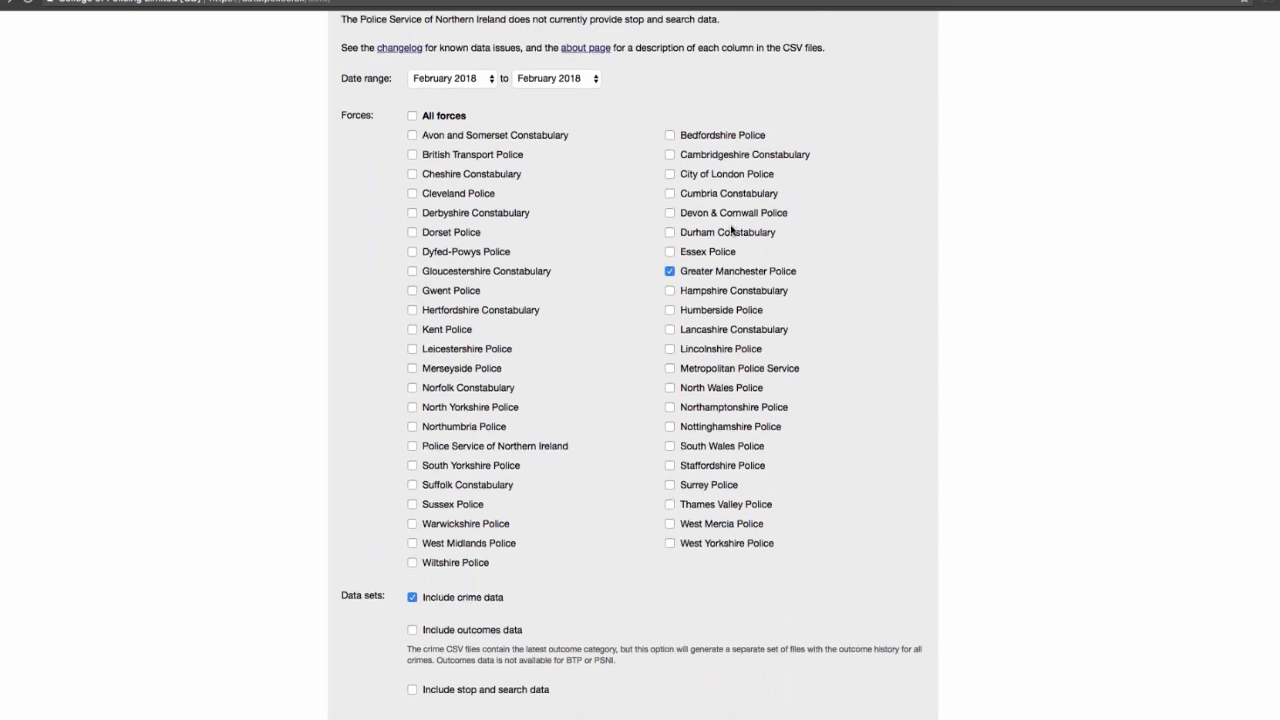
{"action": "scroll", "coordinate": [733, 232], "scroll_direction": "down", "scroll_amount": 2}
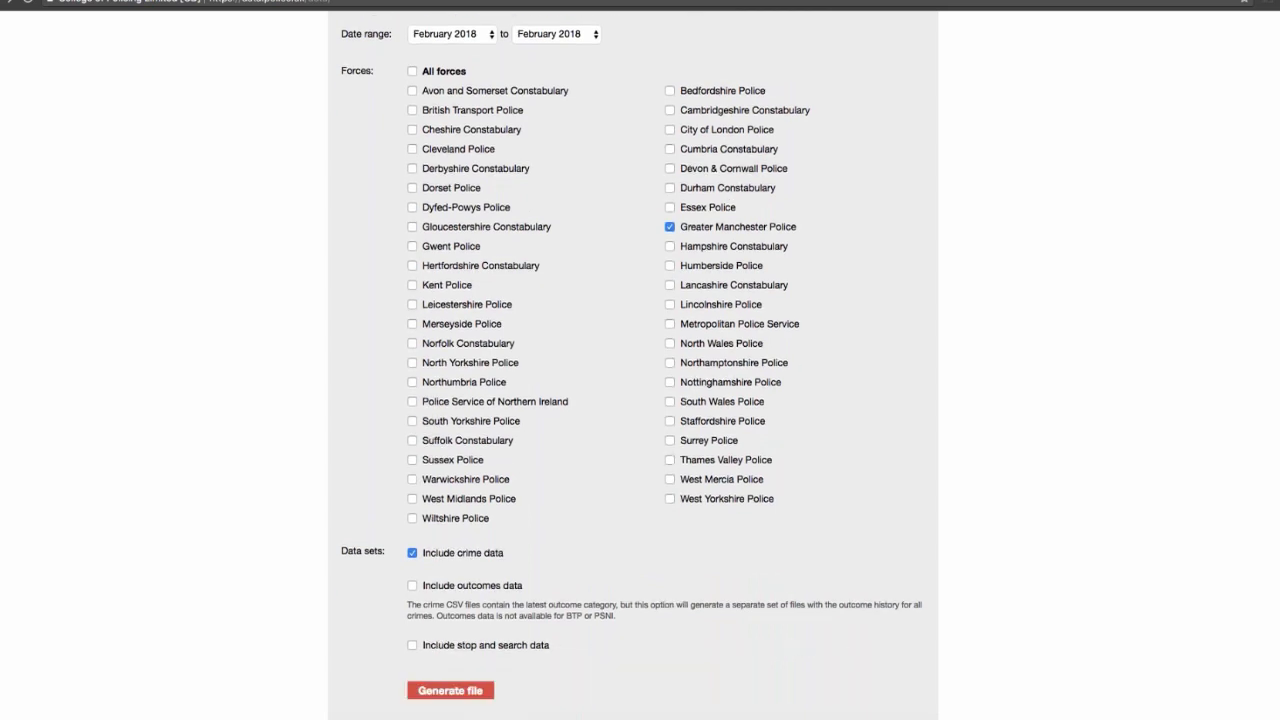
{"action": "left_click", "coordinate": [444, 693]}
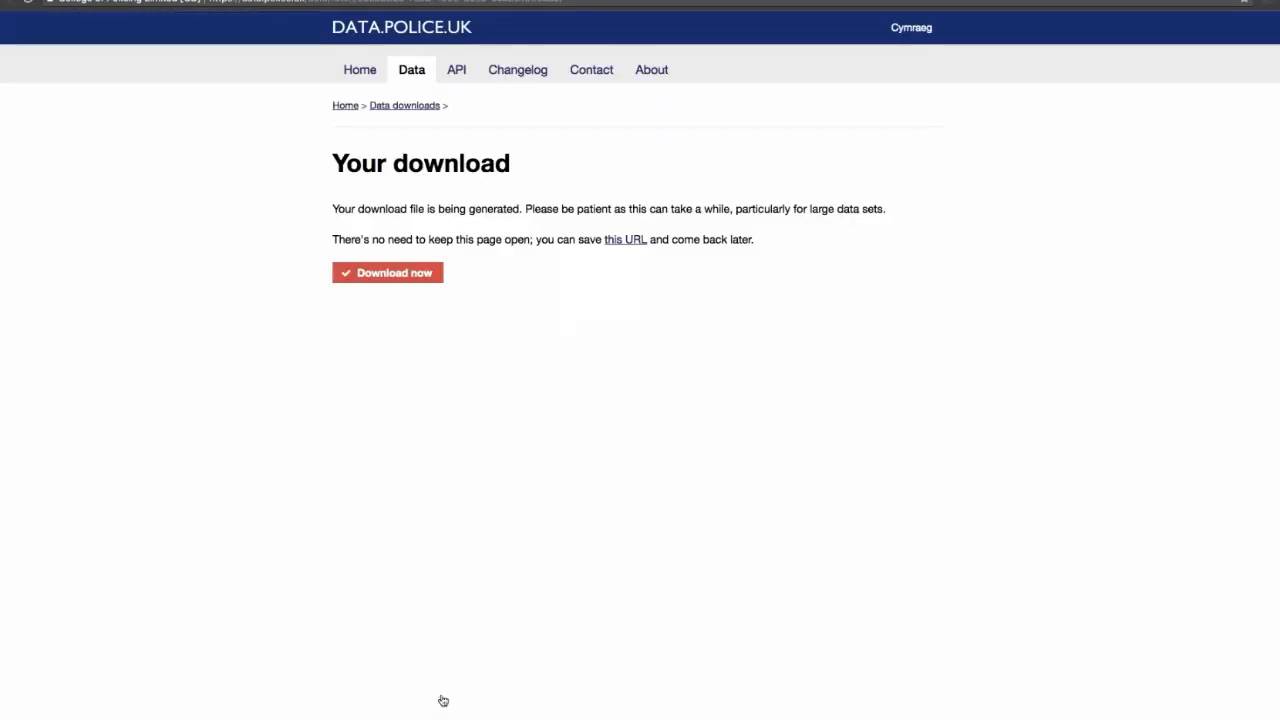
{"action": "left_click", "coordinate": [409, 279]}
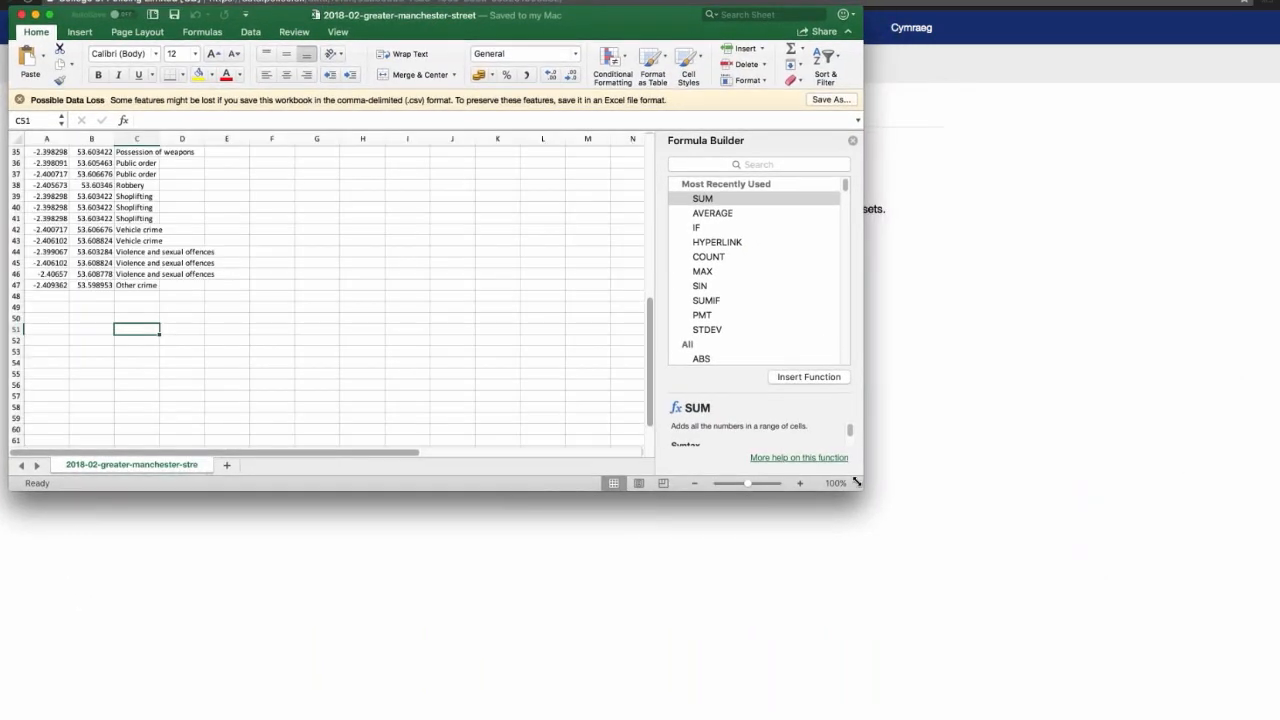
Step: Switch to Excel, close the already trimmed crime workbook and enlarge the window of the full 2018-02-greater-manchester-street file
{"action": "left_click_drag", "start_coordinate": [865, 490], "coordinate": [877, 505]}
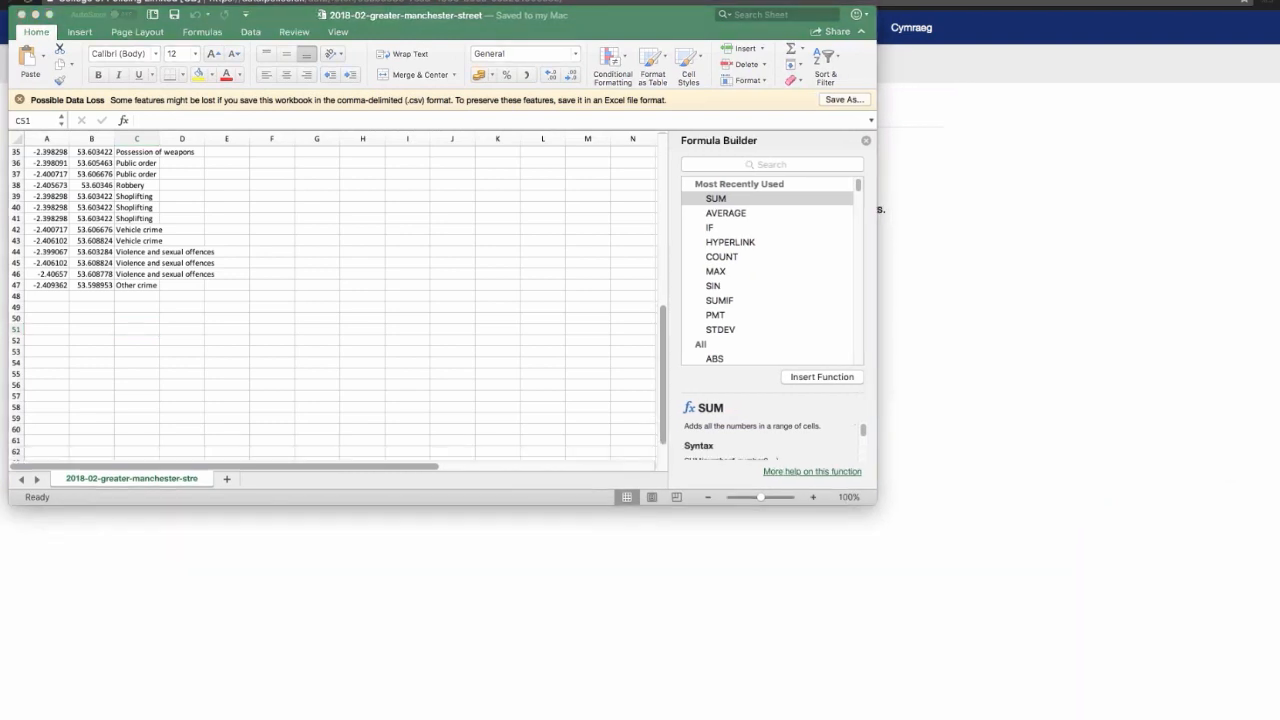
{"action": "left_click", "coordinate": [22, 16]}
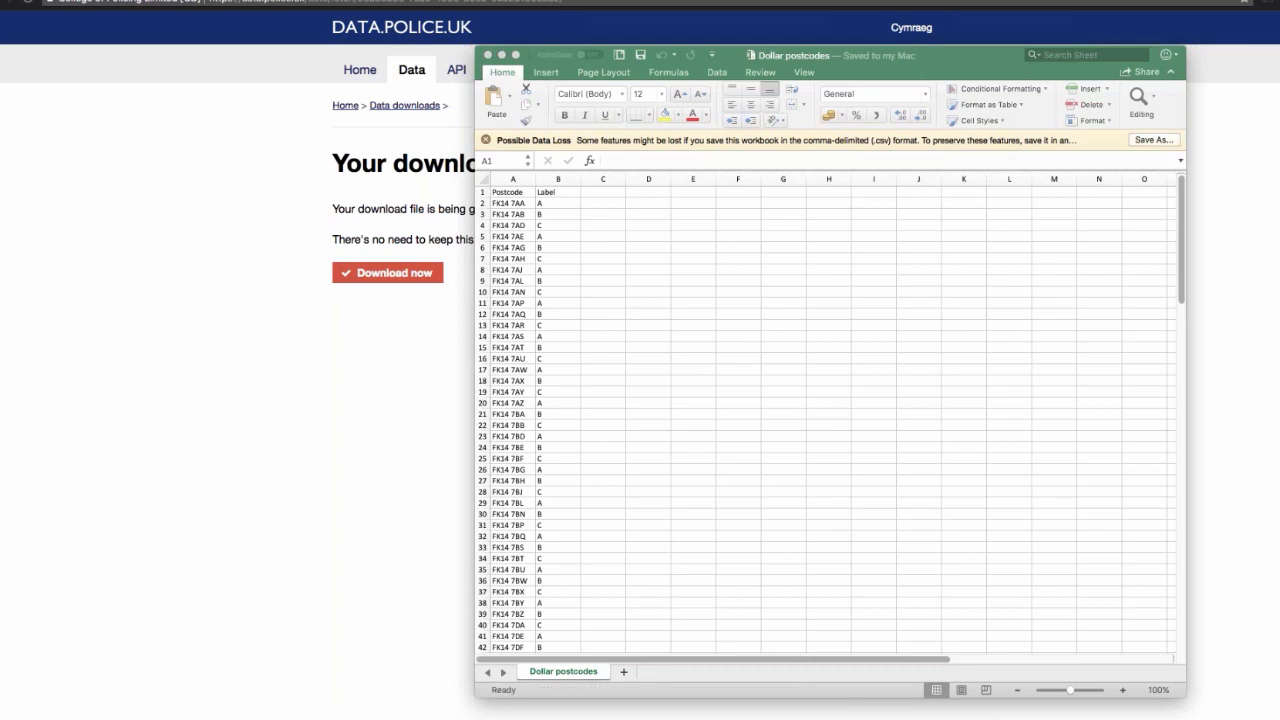
{"action": "left_click_drag", "start_coordinate": [1131, 312], "coordinate": [464, 36]}
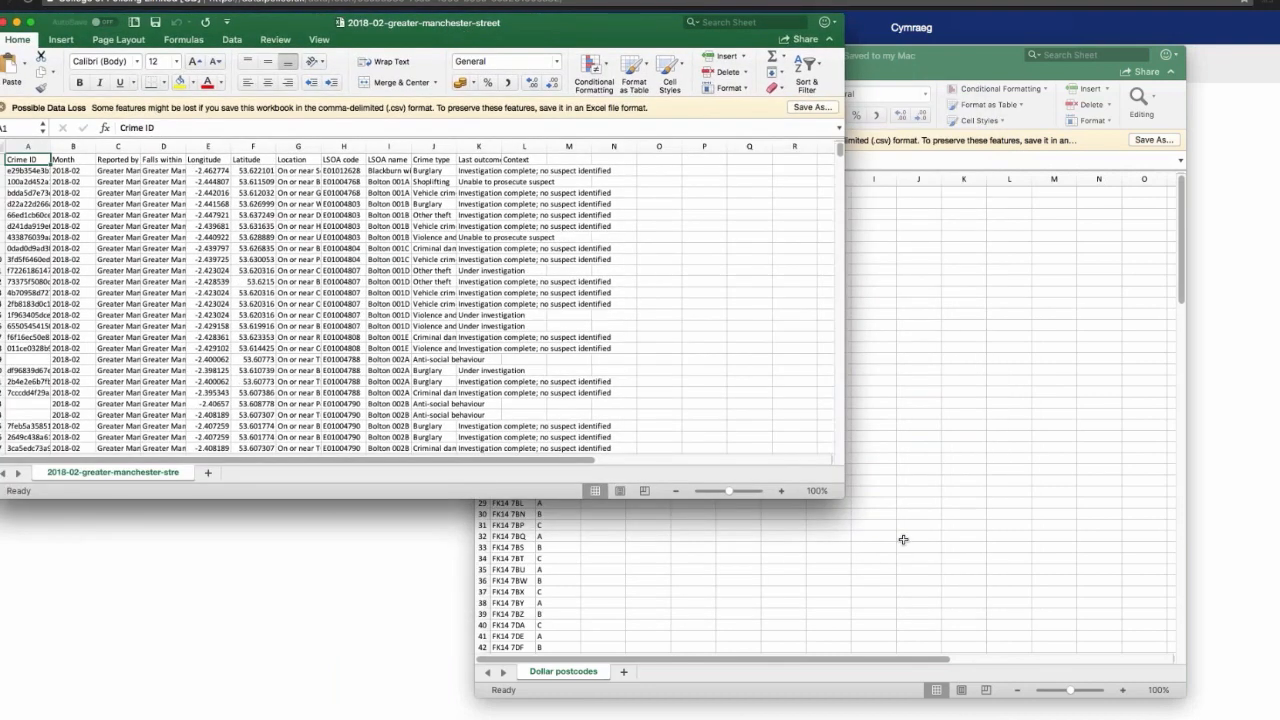
{"action": "left_click_drag", "start_coordinate": [844, 498], "coordinate": [1262, 678]}
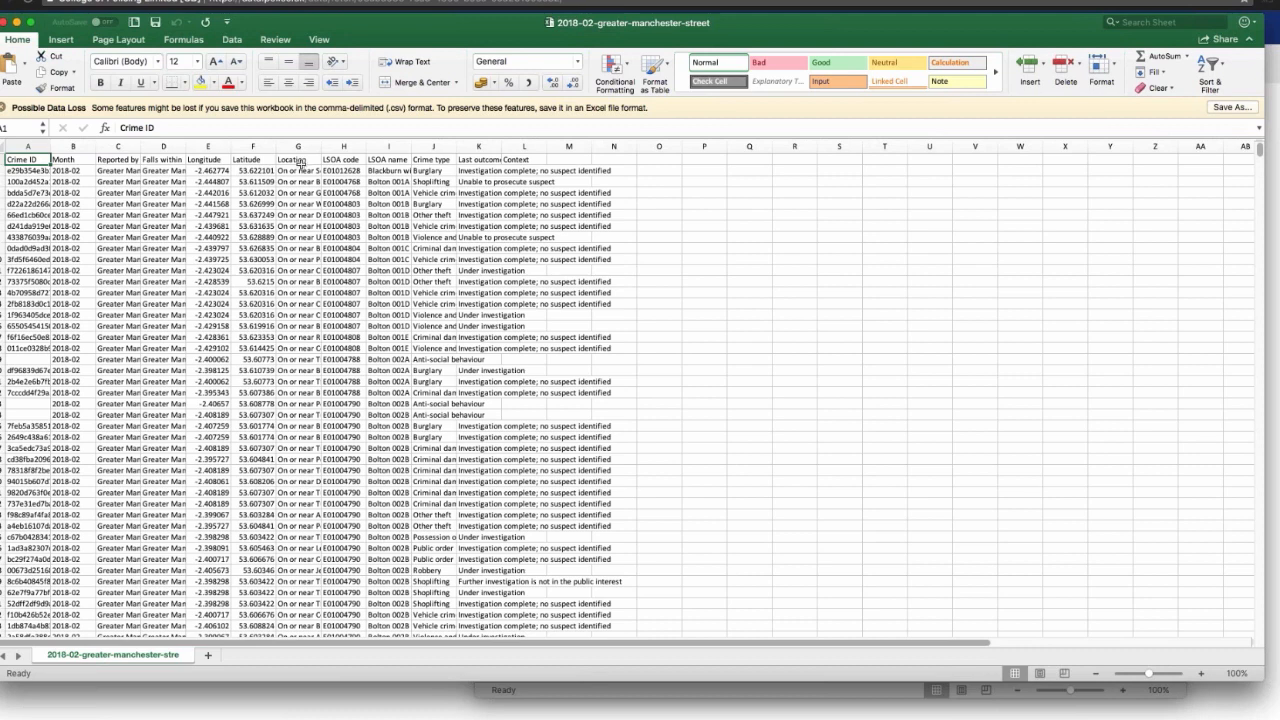
Step: Delete the Crime ID, Month, Reported by and Falls within columns, and save the workbook
{"action": "left_click", "coordinate": [29, 146]}
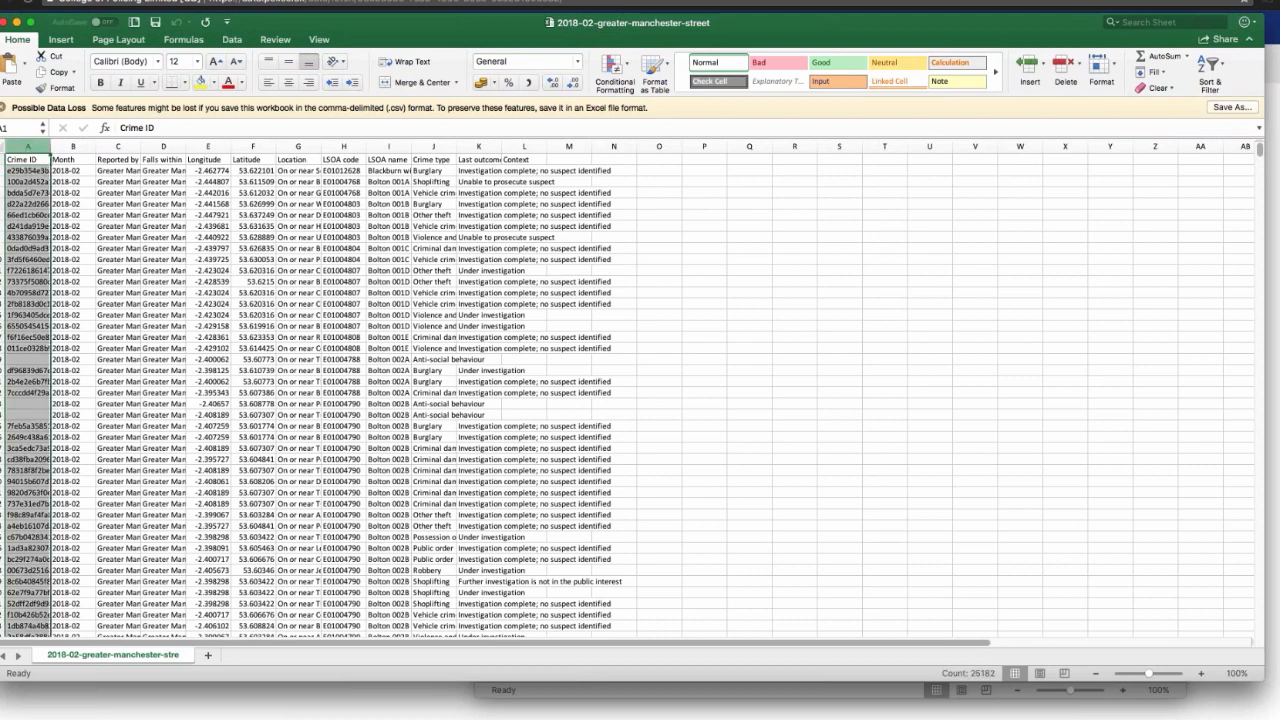
{"action": "left_click", "coordinate": [73, 146], "text": "shift"}
{"action": "left_click", "coordinate": [118, 146], "text": "shift"}
{"action": "left_click", "coordinate": [163, 146], "text": "shift"}
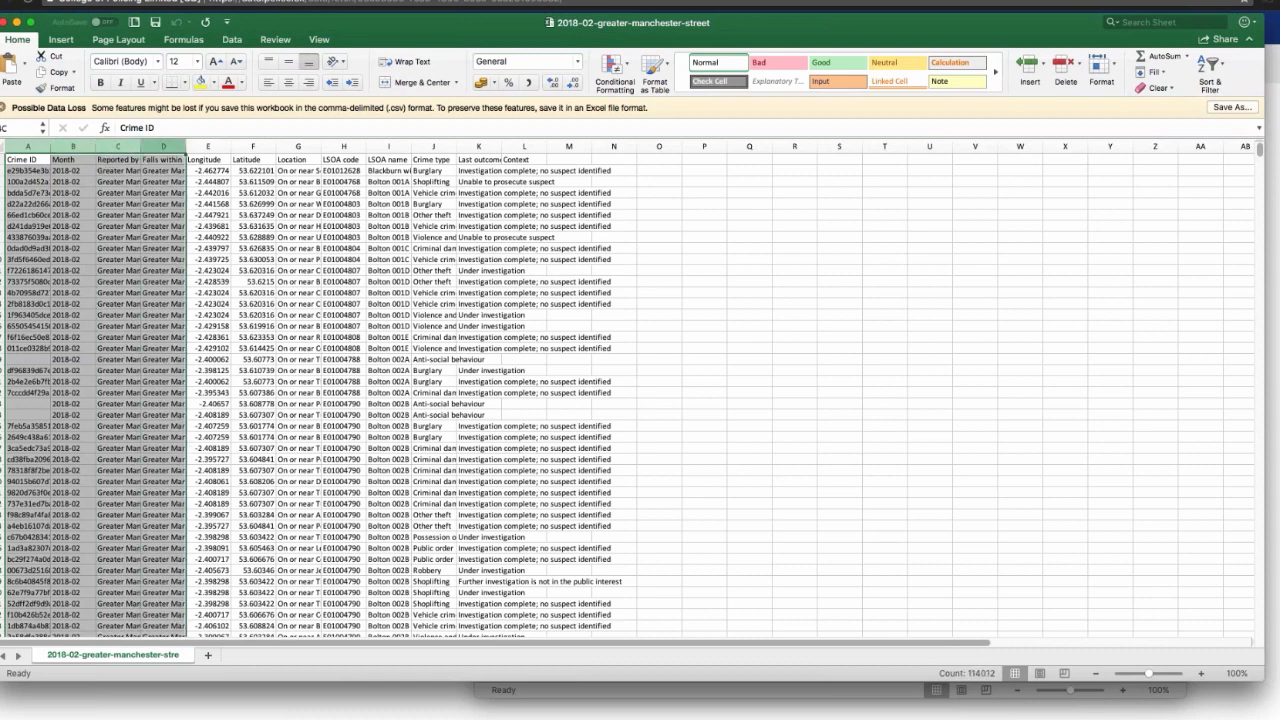
{"action": "right_click", "coordinate": [165, 148]}
{"action": "left_click", "coordinate": [184, 229]}
{"action": "key", "text": "super+s"}
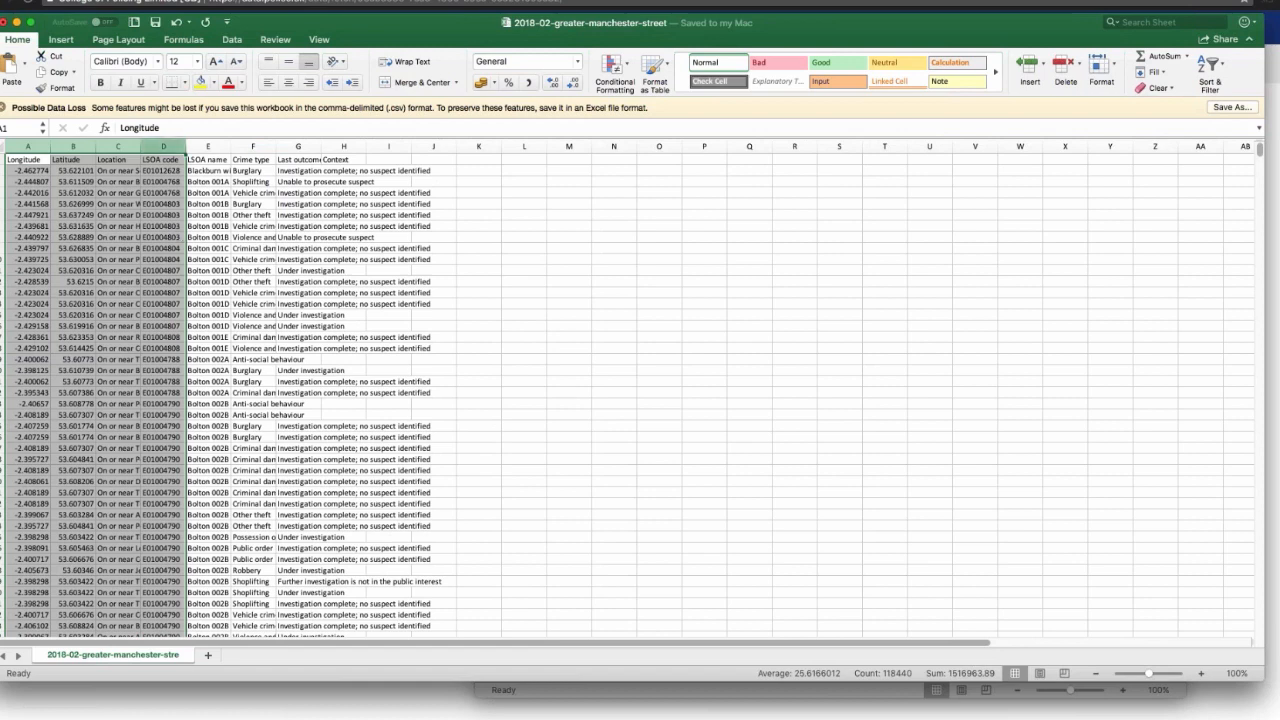
Step: Delete the Location, LSOA code and LSOA name columns one after another
{"action": "left_click", "coordinate": [118, 146]}
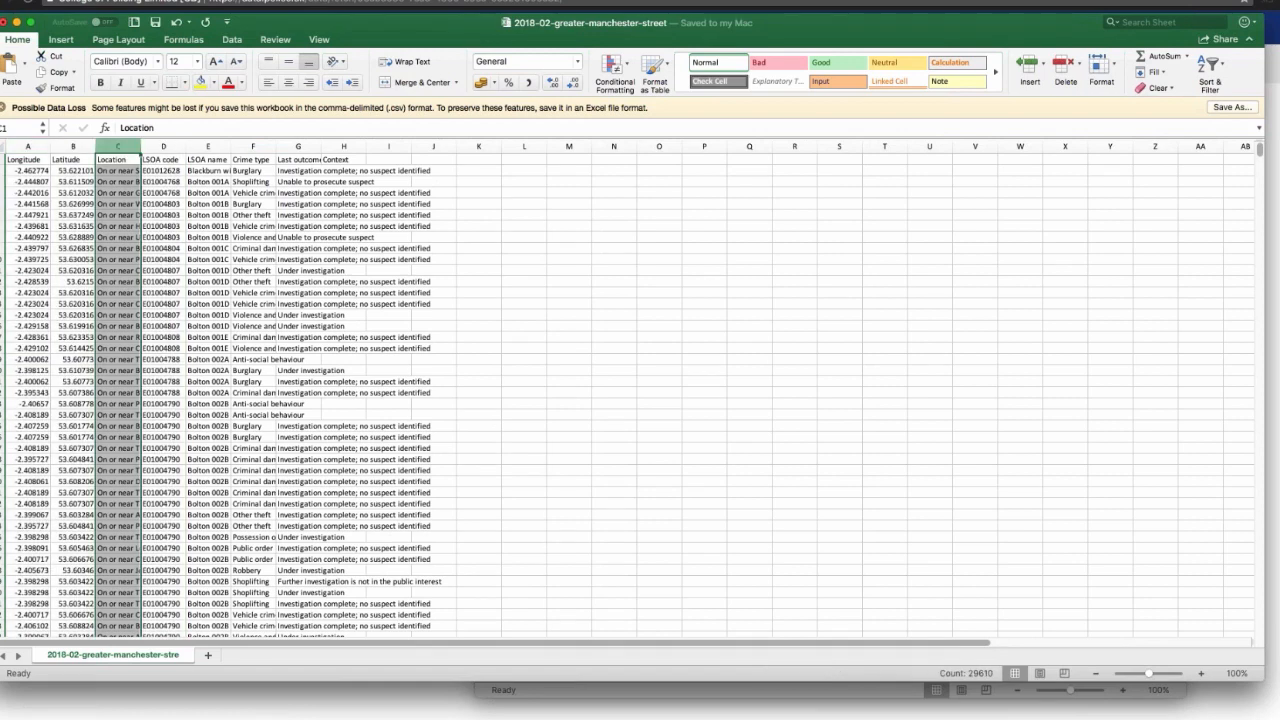
{"action": "right_click", "coordinate": [118, 148]}
{"action": "left_click", "coordinate": [145, 228]}
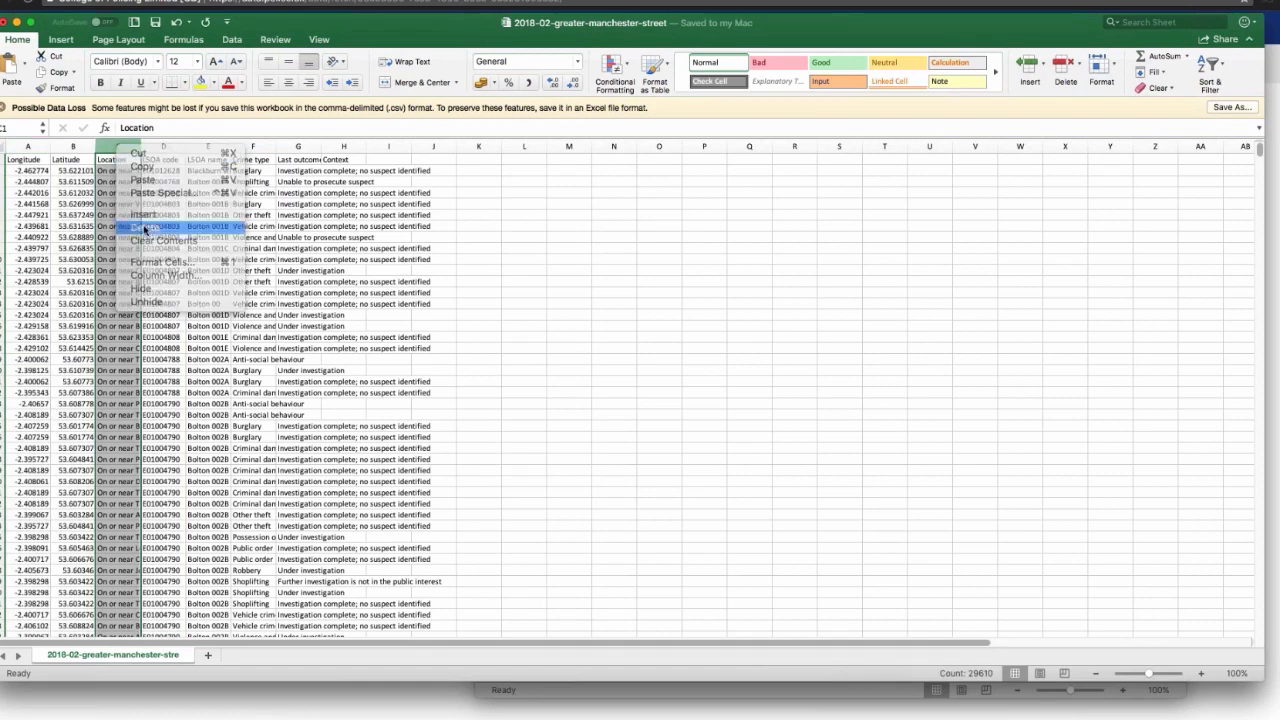
{"action": "right_click", "coordinate": [124, 147]}
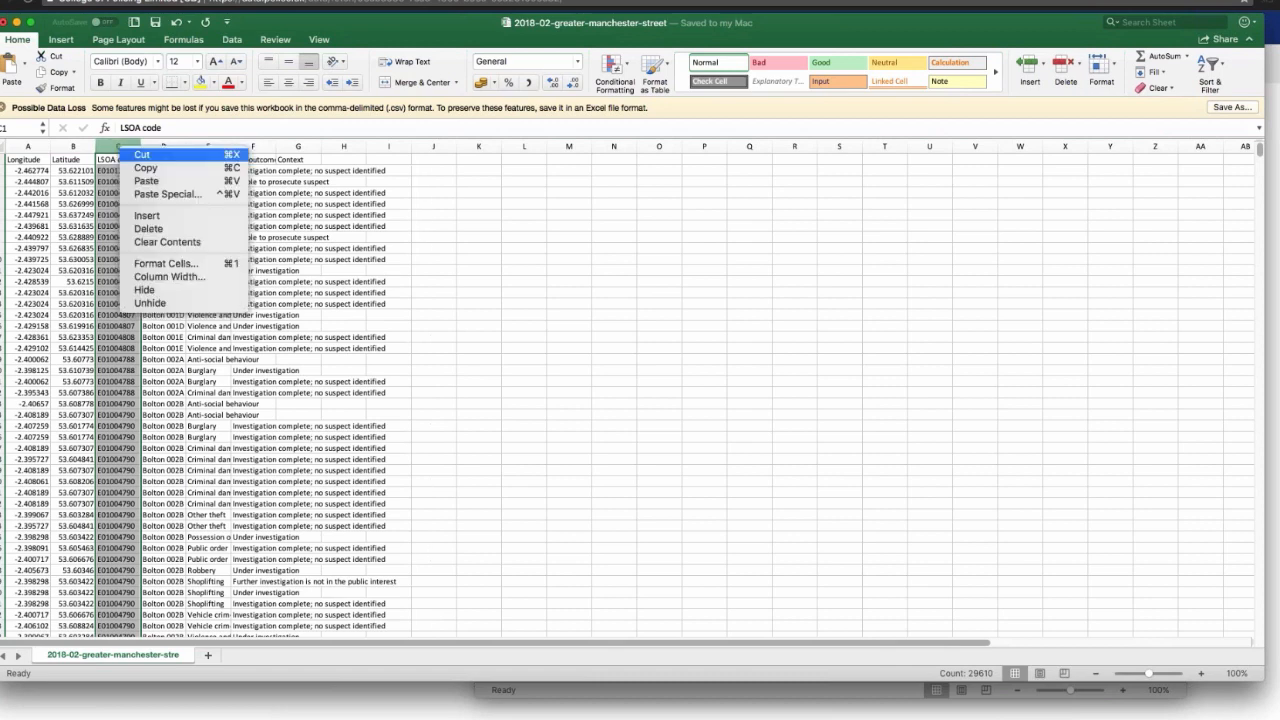
{"action": "left_click", "coordinate": [145, 228]}
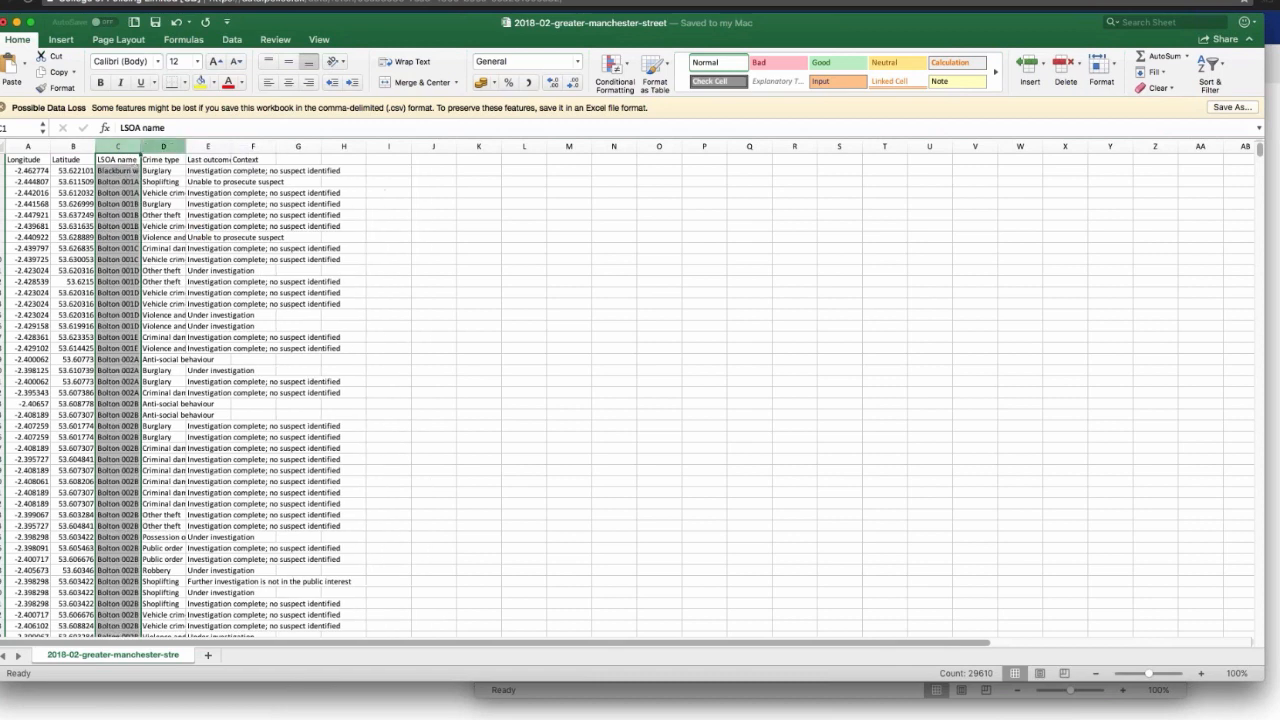
{"action": "right_click", "coordinate": [118, 147]}
{"action": "left_click", "coordinate": [131, 230]}
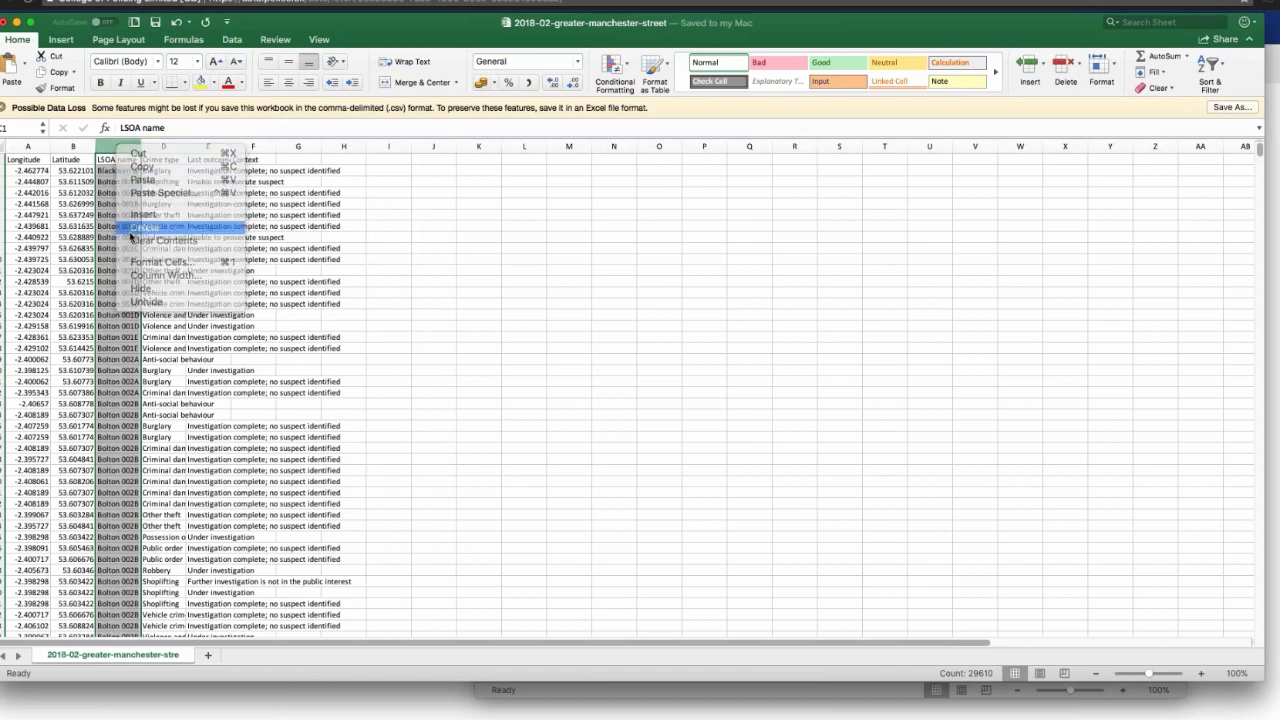
Step: Delete the Last outcome category and Context columns together, so only Longitude, Latitude and Crime type are kept
{"action": "left_click", "coordinate": [164, 147]}
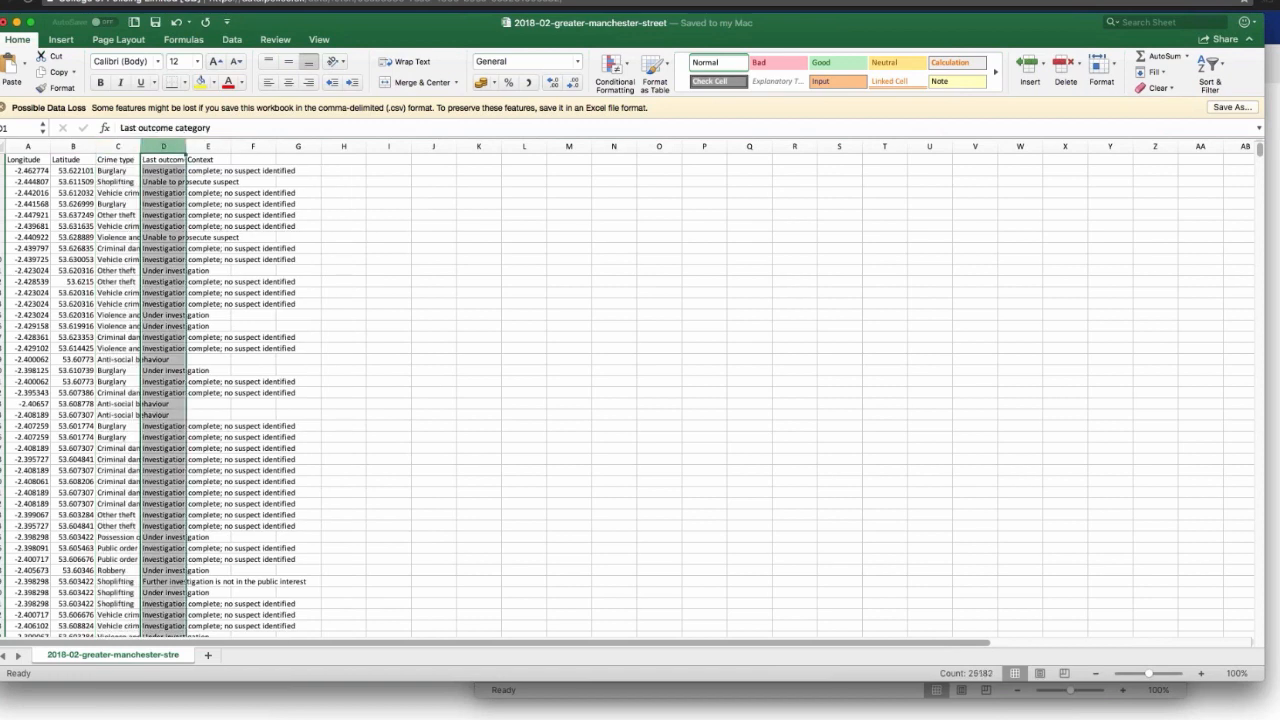
{"action": "left_click", "coordinate": [208, 147], "text": "shift"}
{"action": "right_click", "coordinate": [206, 147]}
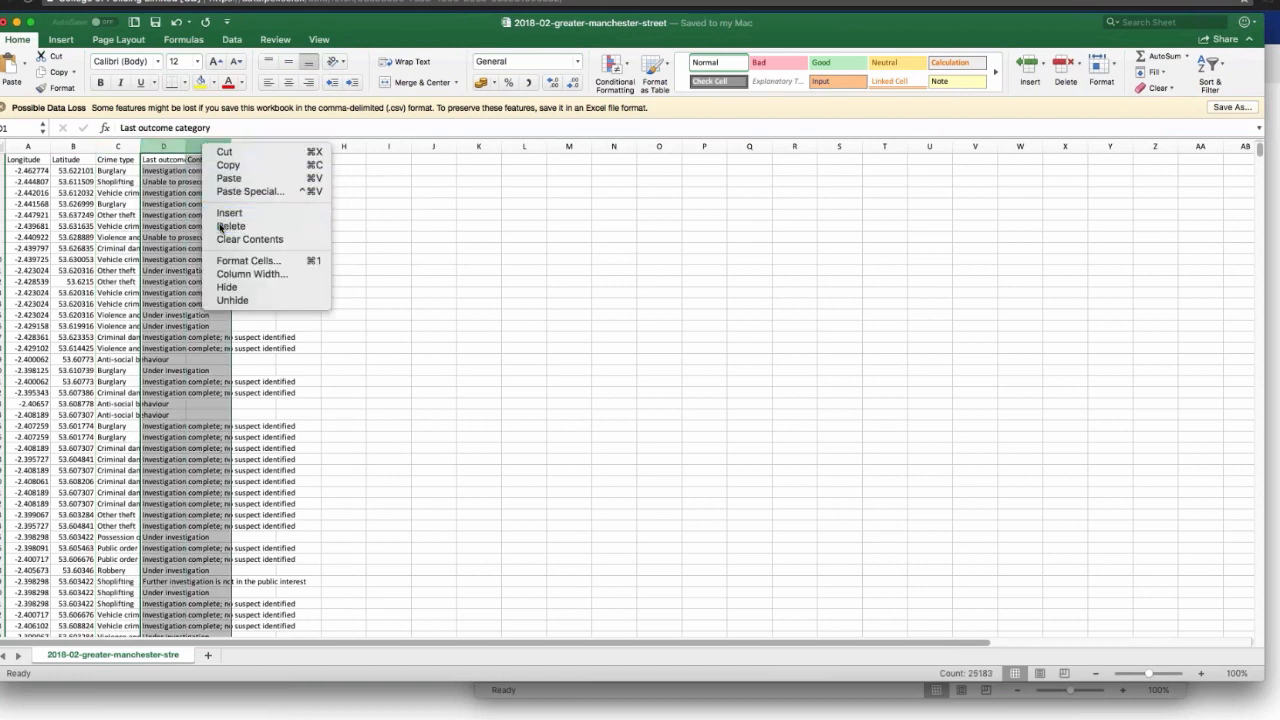
{"action": "left_click", "coordinate": [231, 226]}
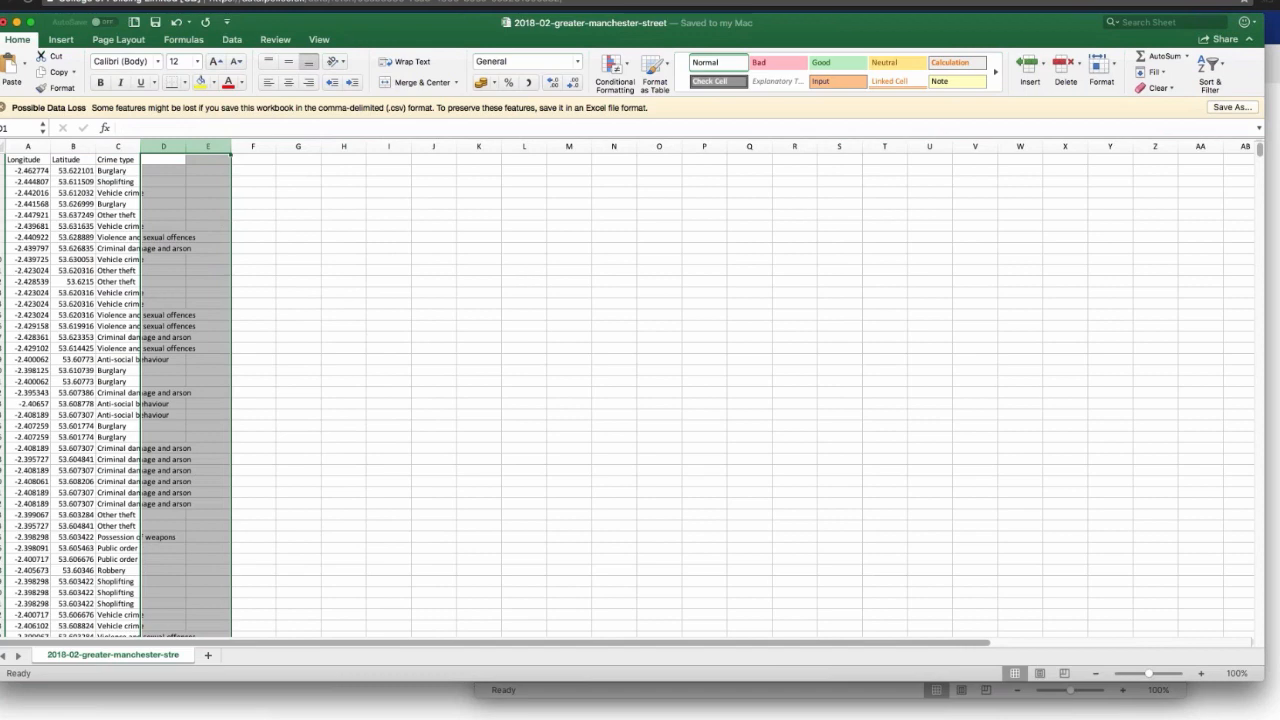
Step: Delete all crime rows from row 50 down to the last row of data
{"action": "scroll", "coordinate": [115, 396], "scroll_direction": "down", "scroll_amount": 10}
{"action": "scroll", "coordinate": [115, 396], "scroll_direction": "up", "scroll_amount": 1}
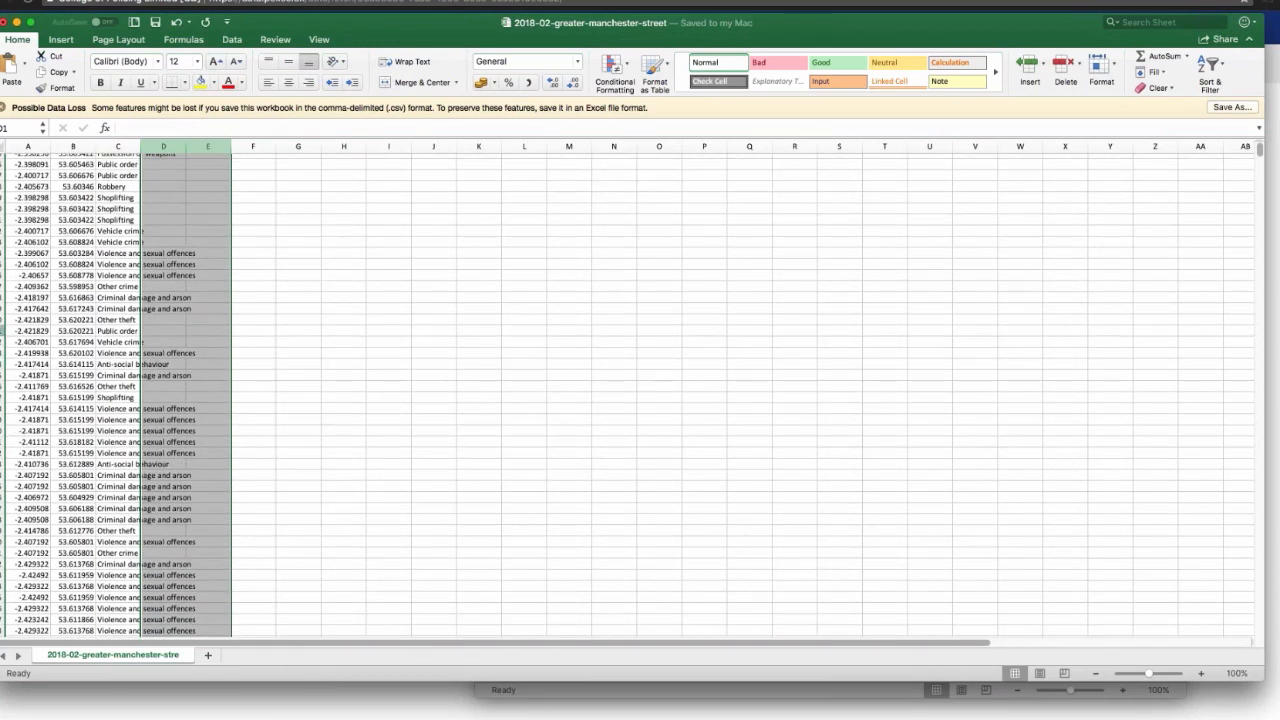
{"action": "left_click", "coordinate": [4, 320]}
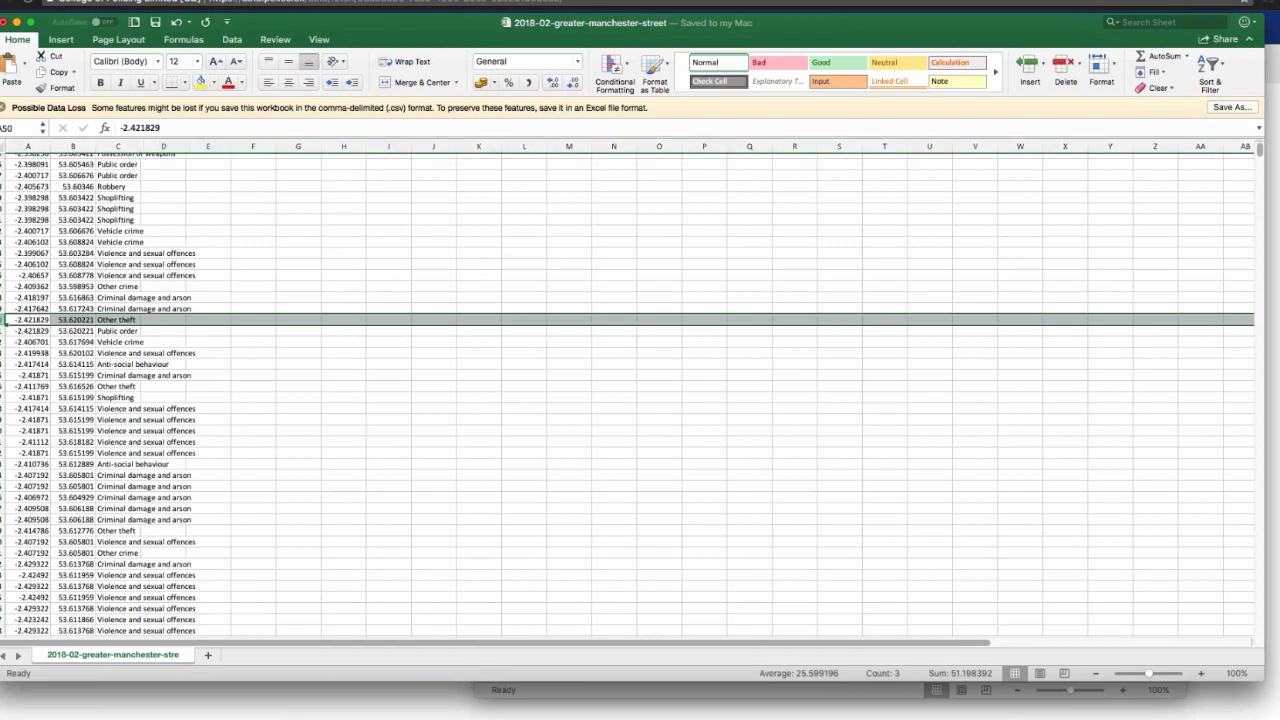
{"action": "left_click_drag", "start_coordinate": [1259, 152], "coordinate": [1257, 623]}
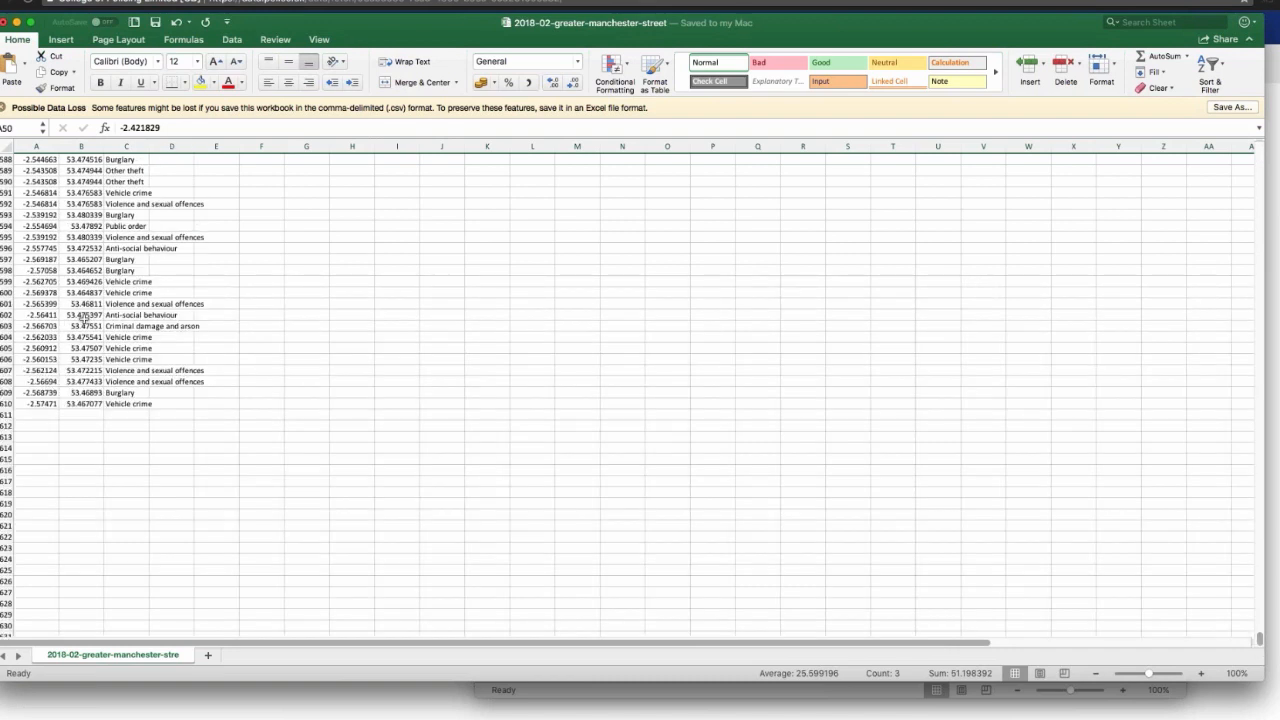
{"action": "left_click", "coordinate": [5, 403], "text": "shift"}
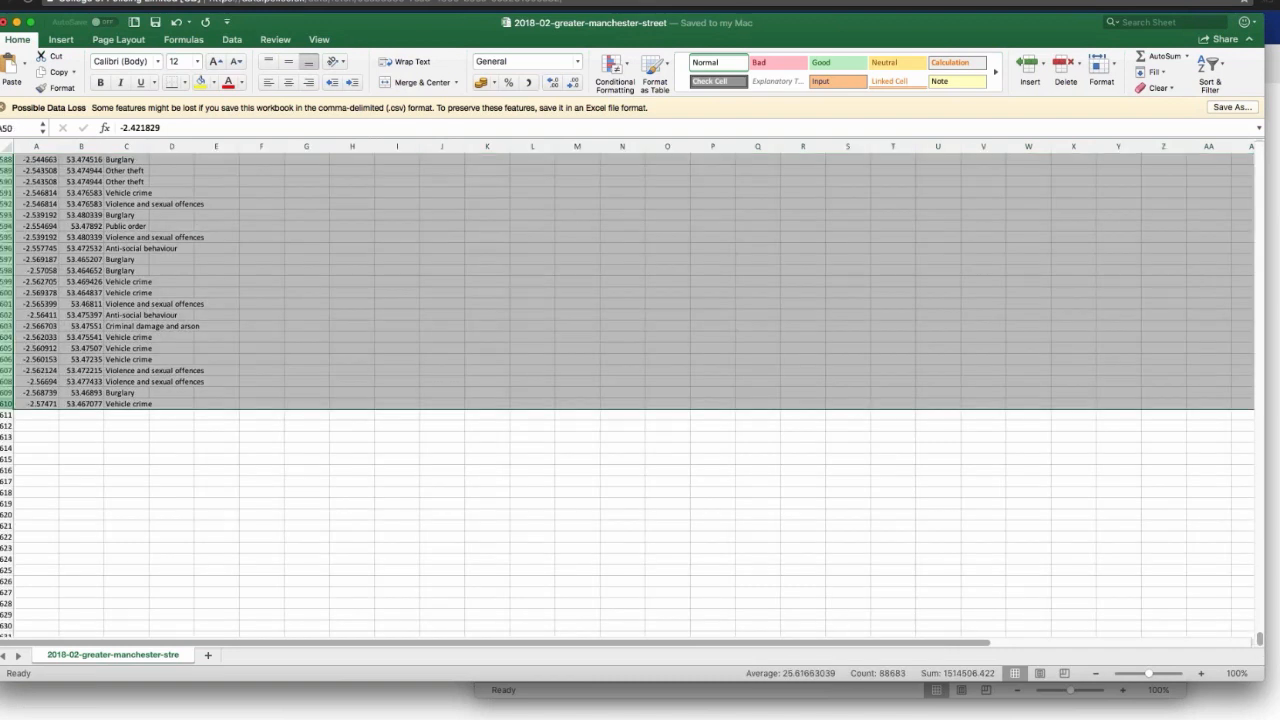
{"action": "right_click", "coordinate": [36, 401]}
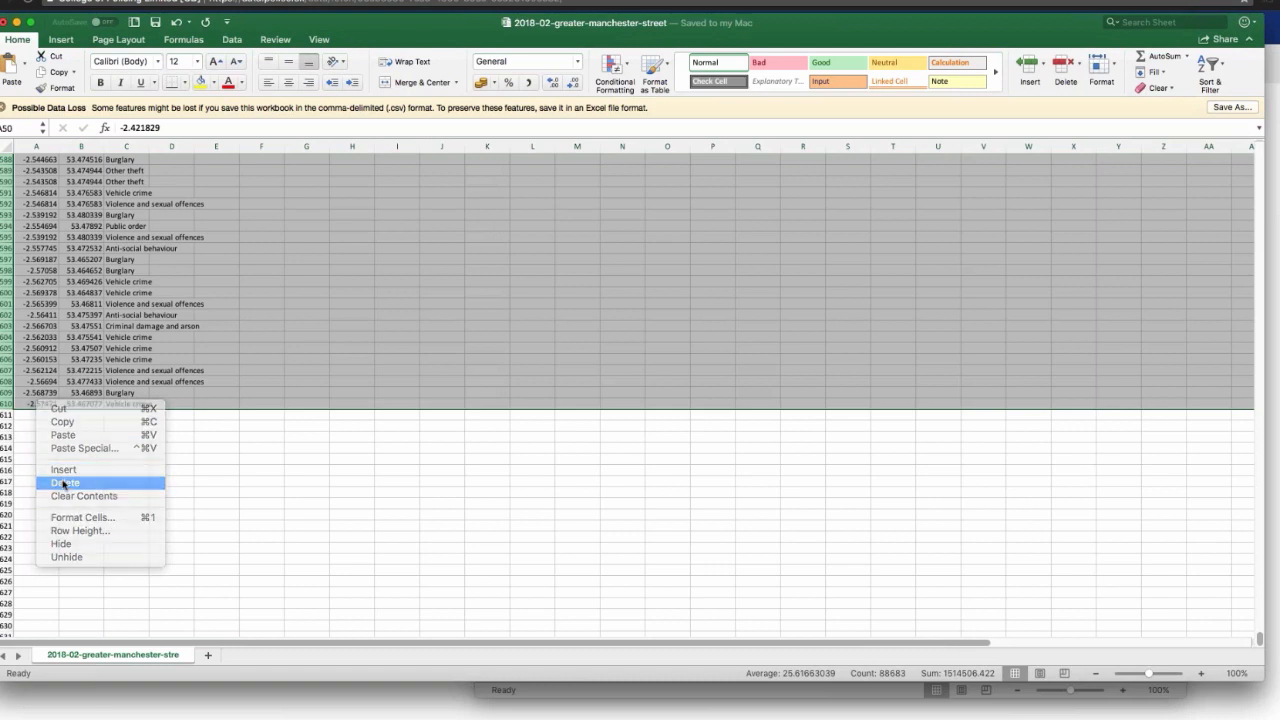
{"action": "left_click", "coordinate": [64, 482]}
{"action": "left_click", "coordinate": [447, 349]}
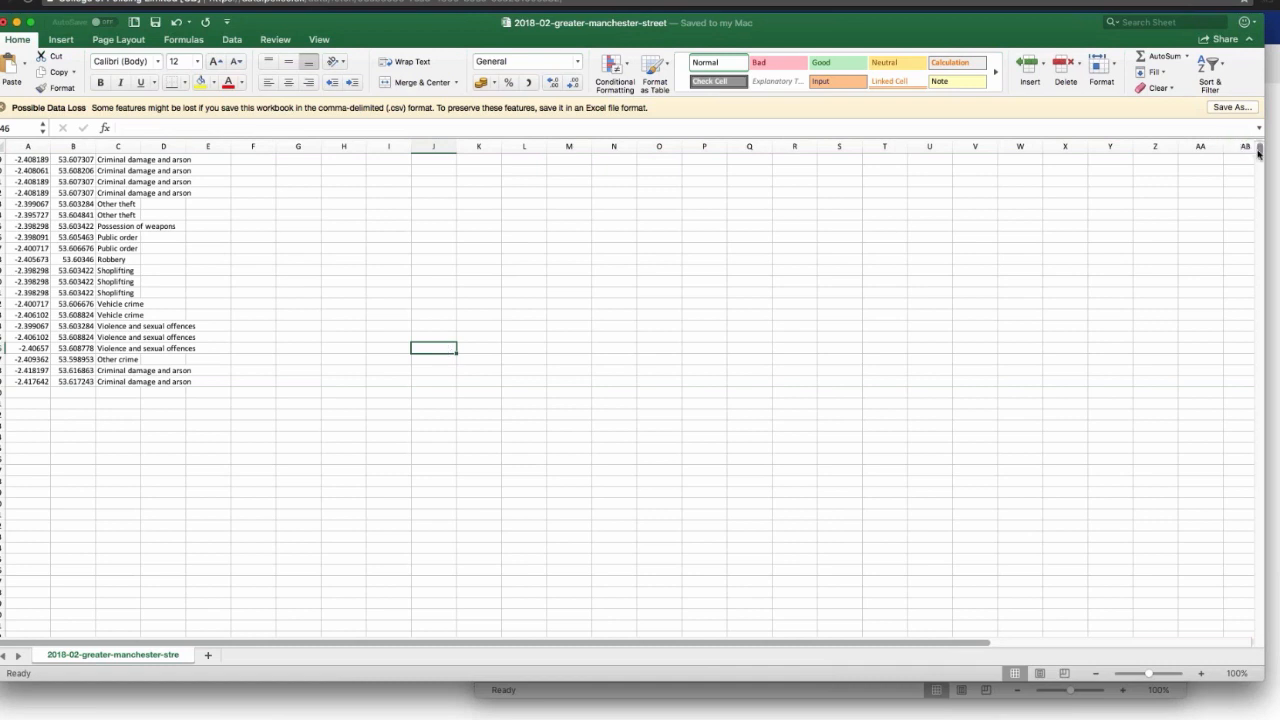
Step: Copy the full crime type text "Violence and sexual offences" from cell C15
{"action": "scroll", "coordinate": [1263, 150], "scroll_direction": "up", "scroll_amount": 10}
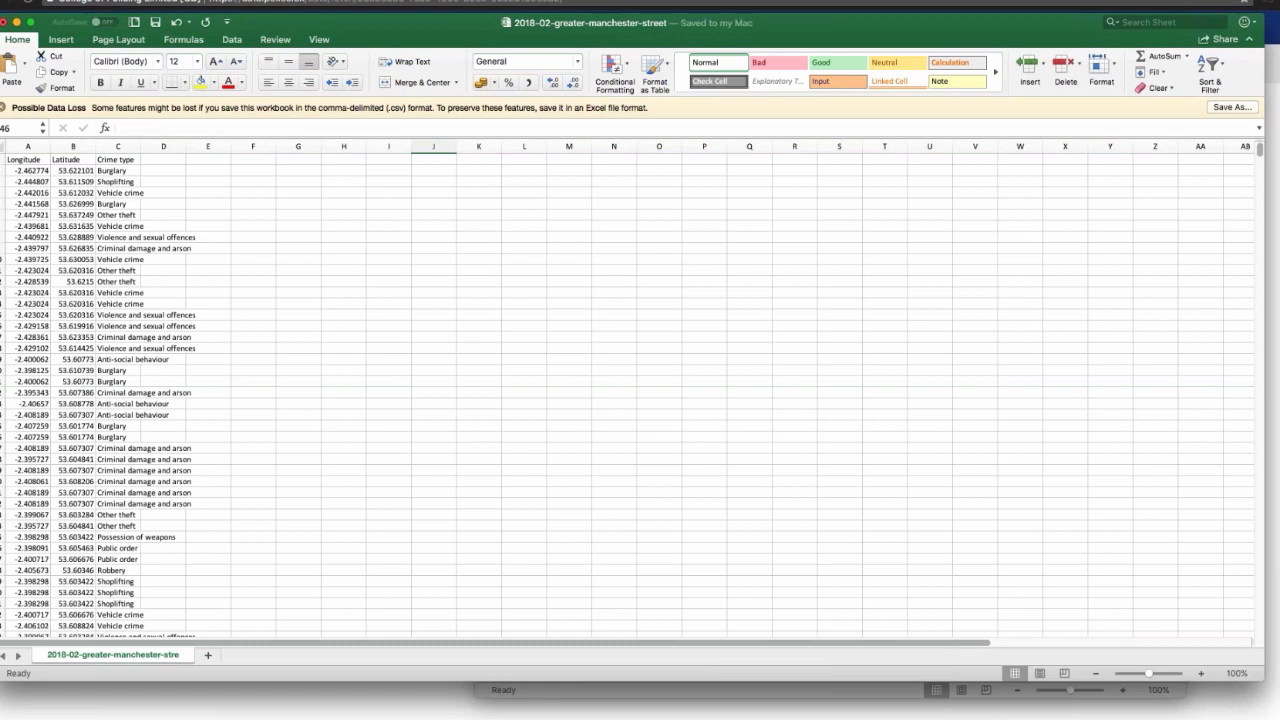
{"action": "left_click", "coordinate": [148, 348]}
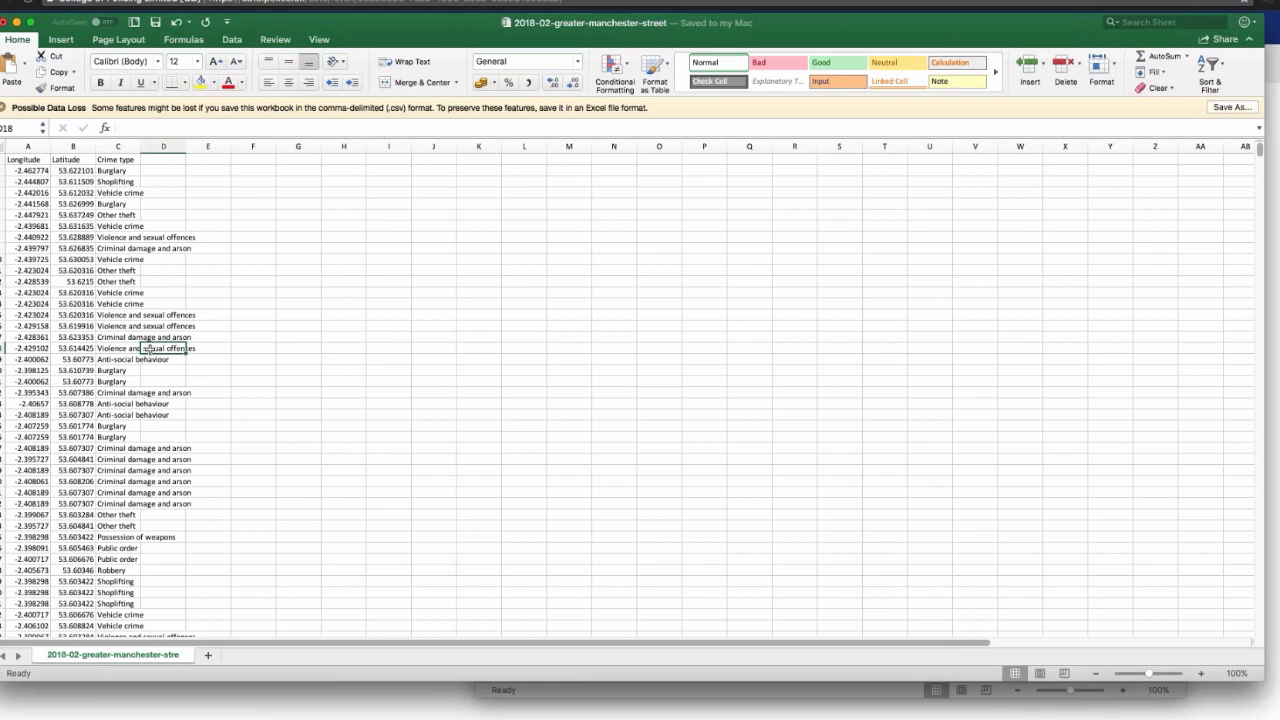
{"action": "left_click", "coordinate": [154, 315]}
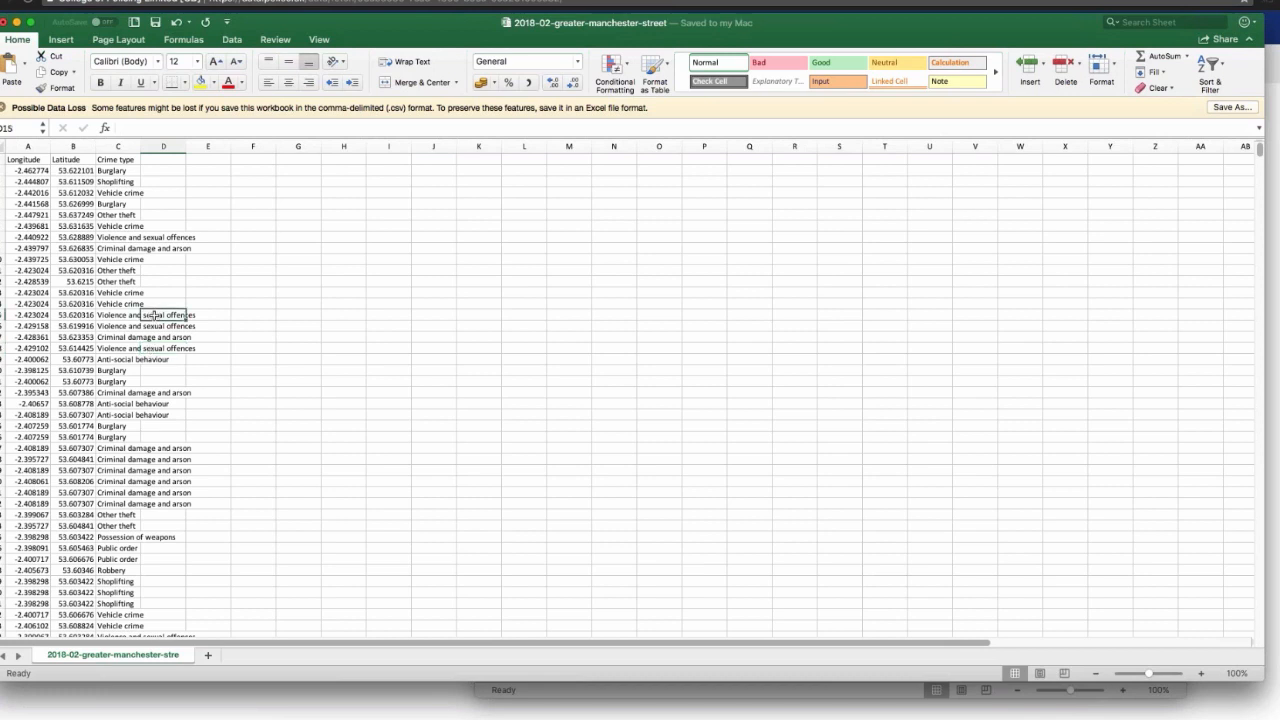
{"action": "key", "text": "Left"}
{"action": "left_click_drag", "start_coordinate": [234, 128], "coordinate": [118, 128]}
{"action": "key", "text": "super+c"}
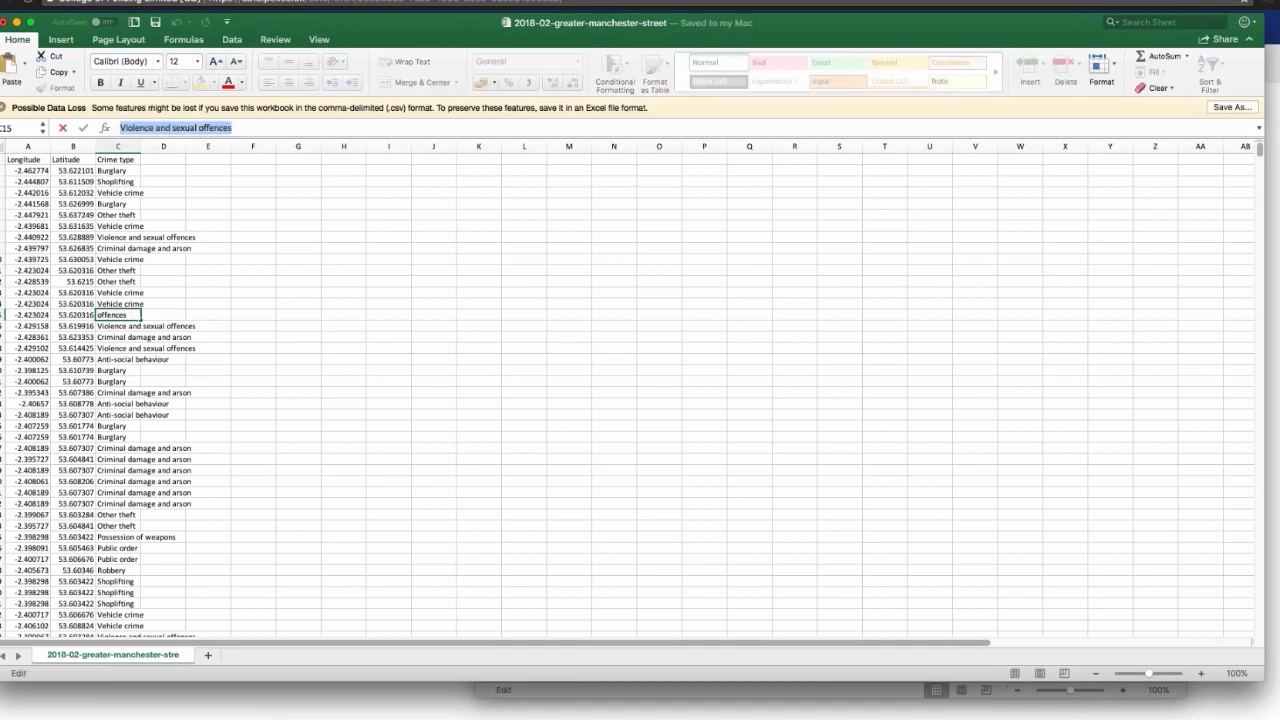
Step: Try to replace every "Violence and sexual offences" in the sheet with "Violence"
{"action": "left_click", "coordinate": [56, 0]}
{"action": "mouse_move", "coordinate": [85, 0]}
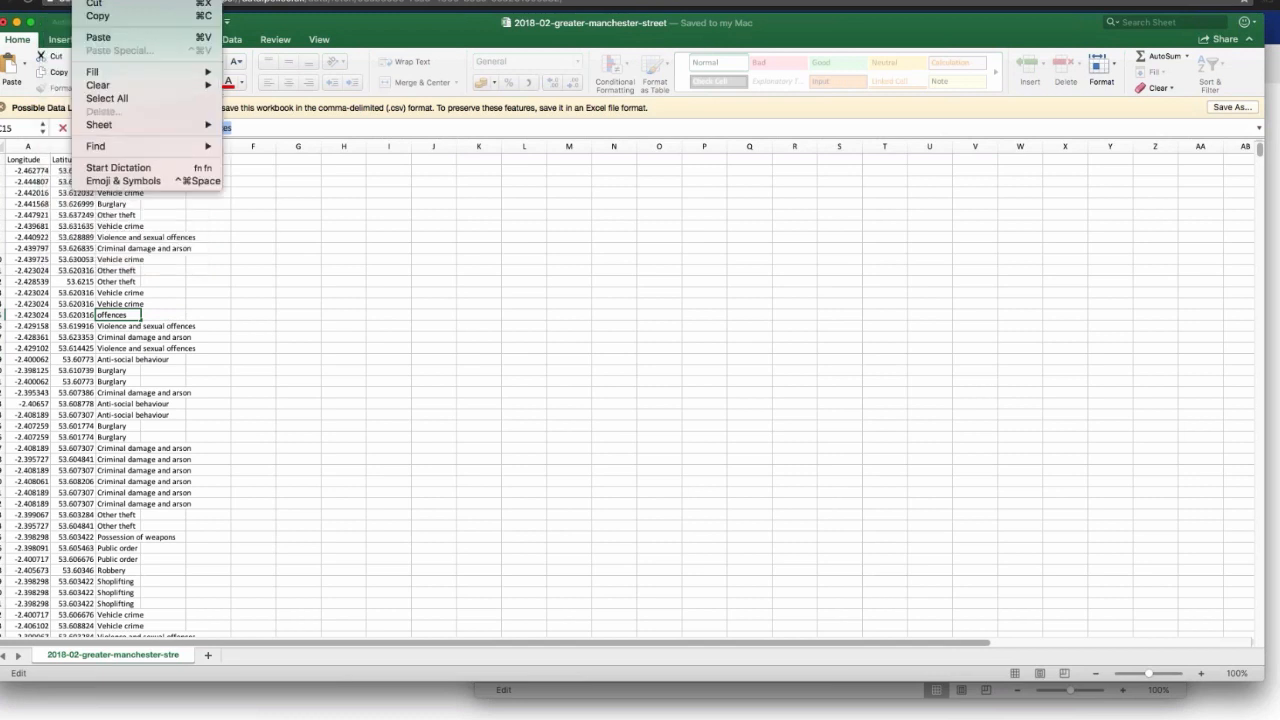
{"action": "mouse_move", "coordinate": [160, 150]}
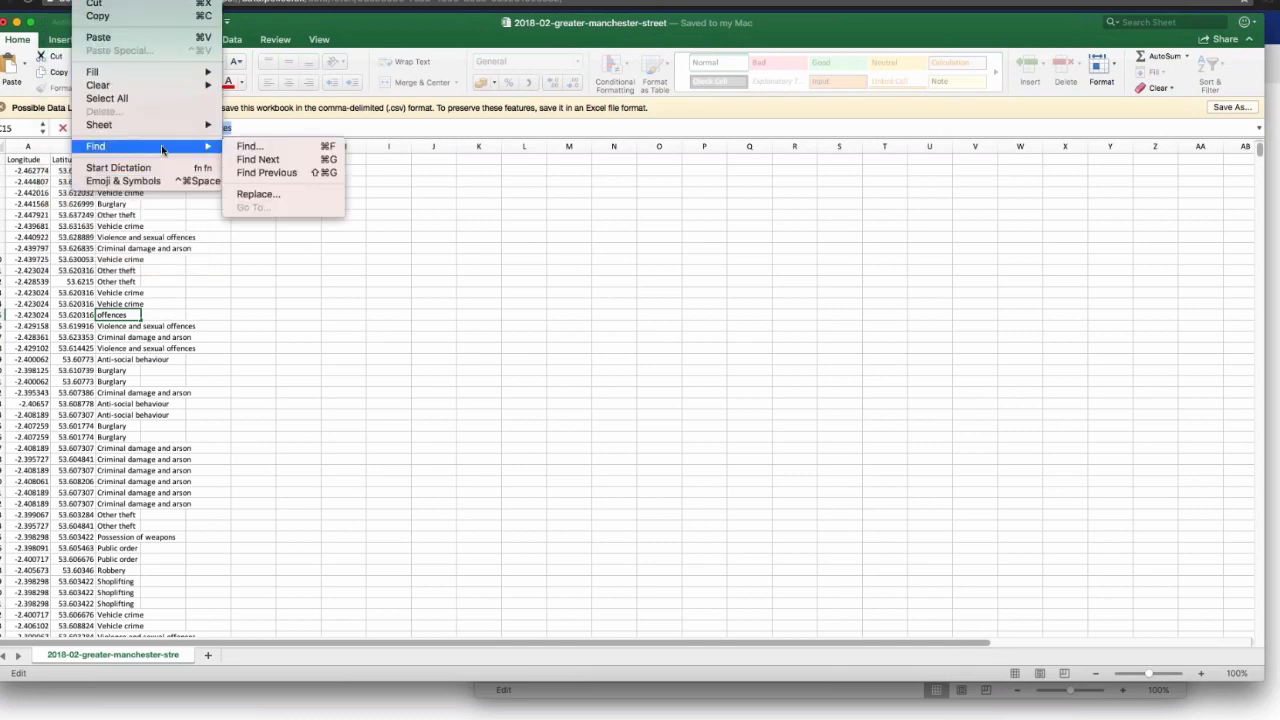
{"action": "left_click", "coordinate": [257, 193]}
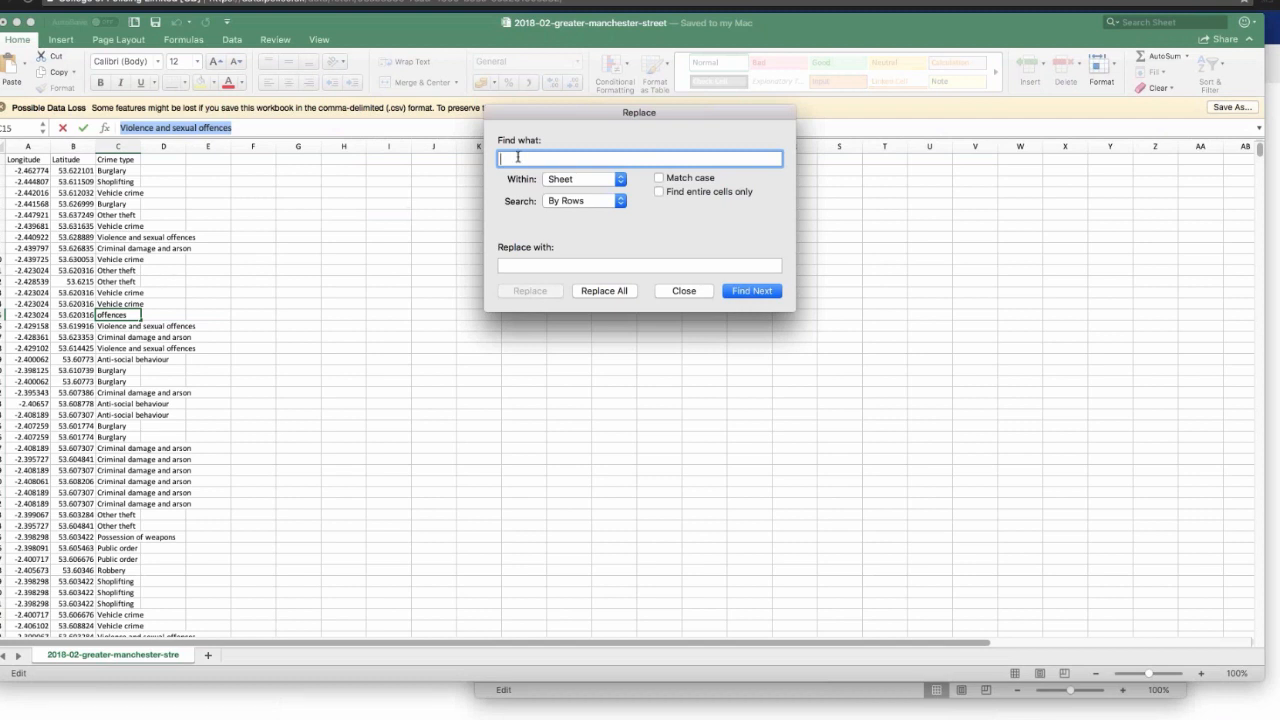
{"action": "key", "text": "super+v"}
{"action": "left_click", "coordinate": [523, 262]}
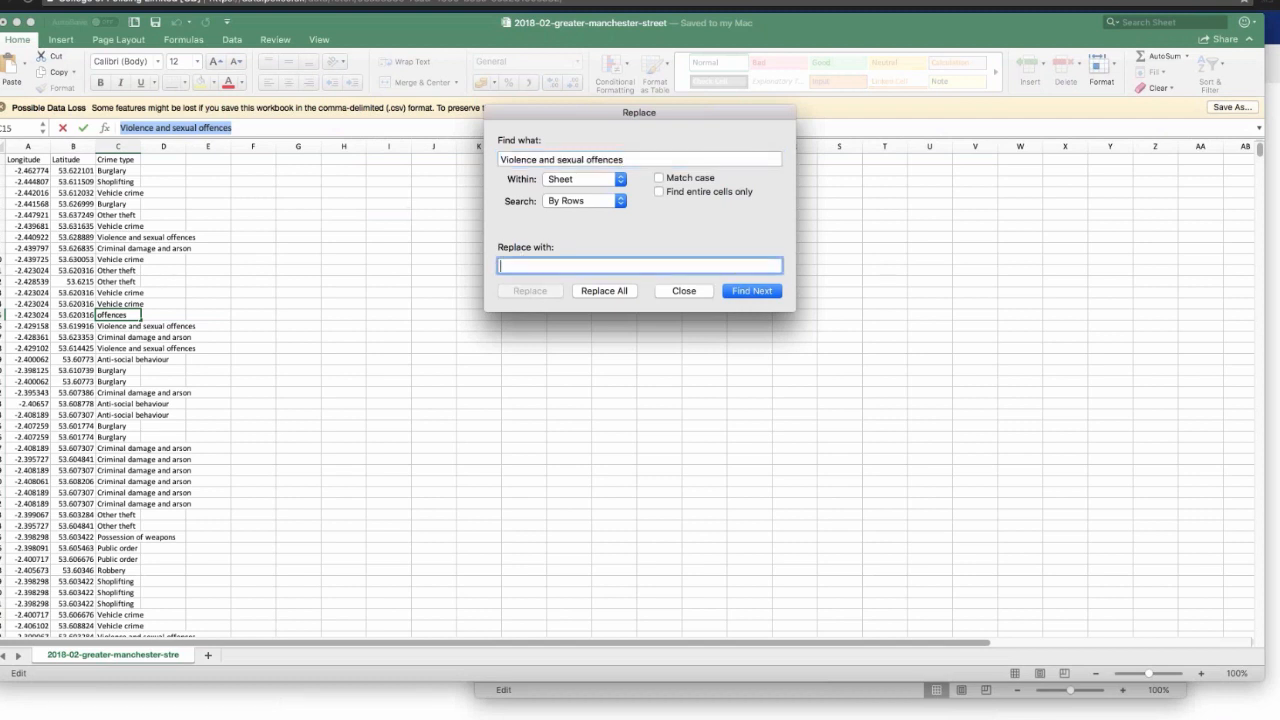
{"action": "type", "text": "Violence"}
{"action": "left_click", "coordinate": [614, 292]}
{"action": "left_click", "coordinate": [614, 291]}
{"action": "left_click", "coordinate": [614, 292]}
{"action": "left_click", "coordinate": [740, 291]}
{"action": "left_click", "coordinate": [621, 291]}
{"action": "left_click", "coordinate": [621, 291]}
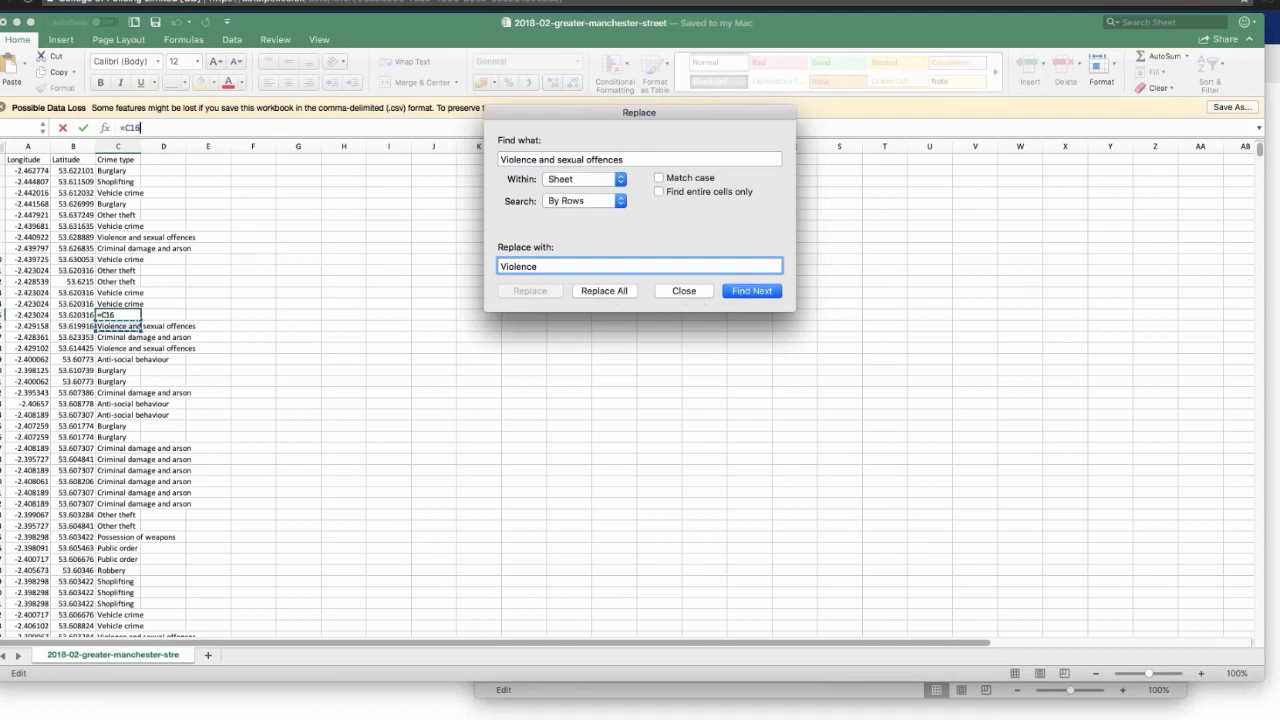
Step: Retry searching for "Violence and sexual offences" with different case and entire-cell matching options, and close the Replace dialog
{"action": "left_click", "coordinate": [658, 178]}
{"action": "left_click", "coordinate": [659, 192]}
{"action": "left_click", "coordinate": [751, 291]}
{"action": "left_click", "coordinate": [751, 291]}
{"action": "left_click", "coordinate": [751, 291]}
{"action": "left_click", "coordinate": [751, 291]}
{"action": "left_click", "coordinate": [751, 291]}
{"action": "left_click", "coordinate": [686, 291]}
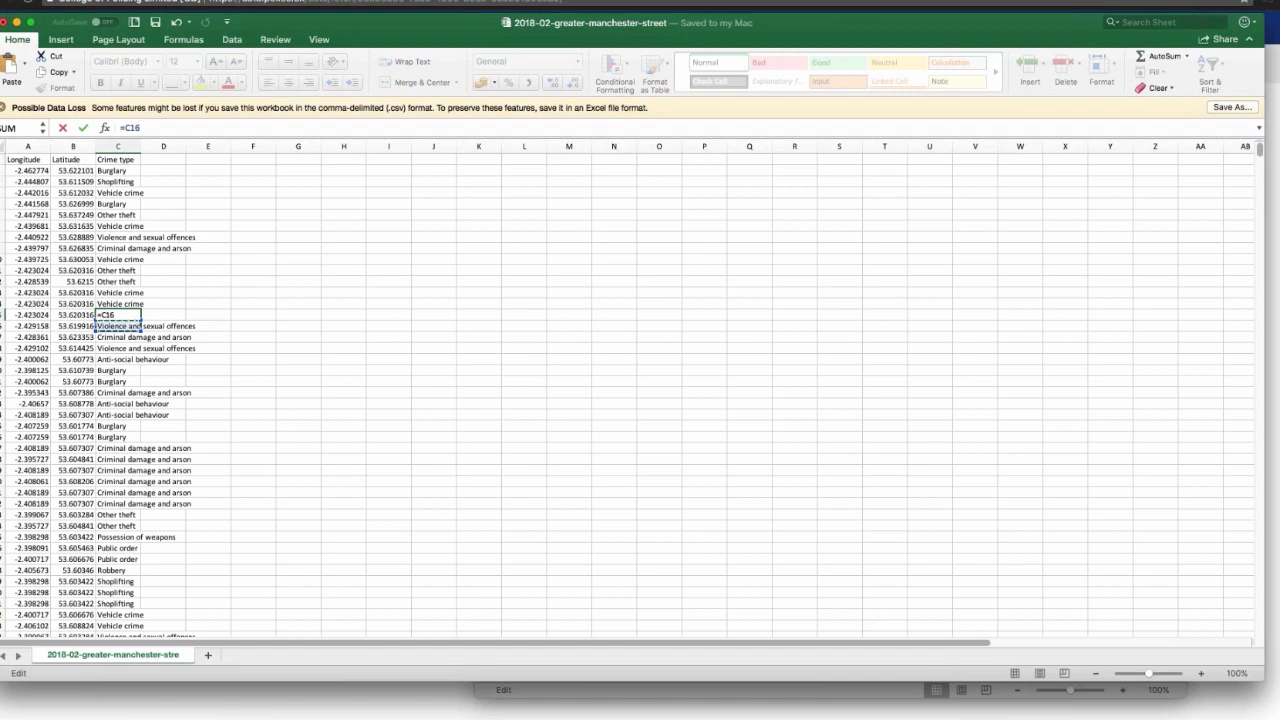
Step: Discard the accidental formula entry in cell C15
{"action": "left_click", "coordinate": [120, 161]}
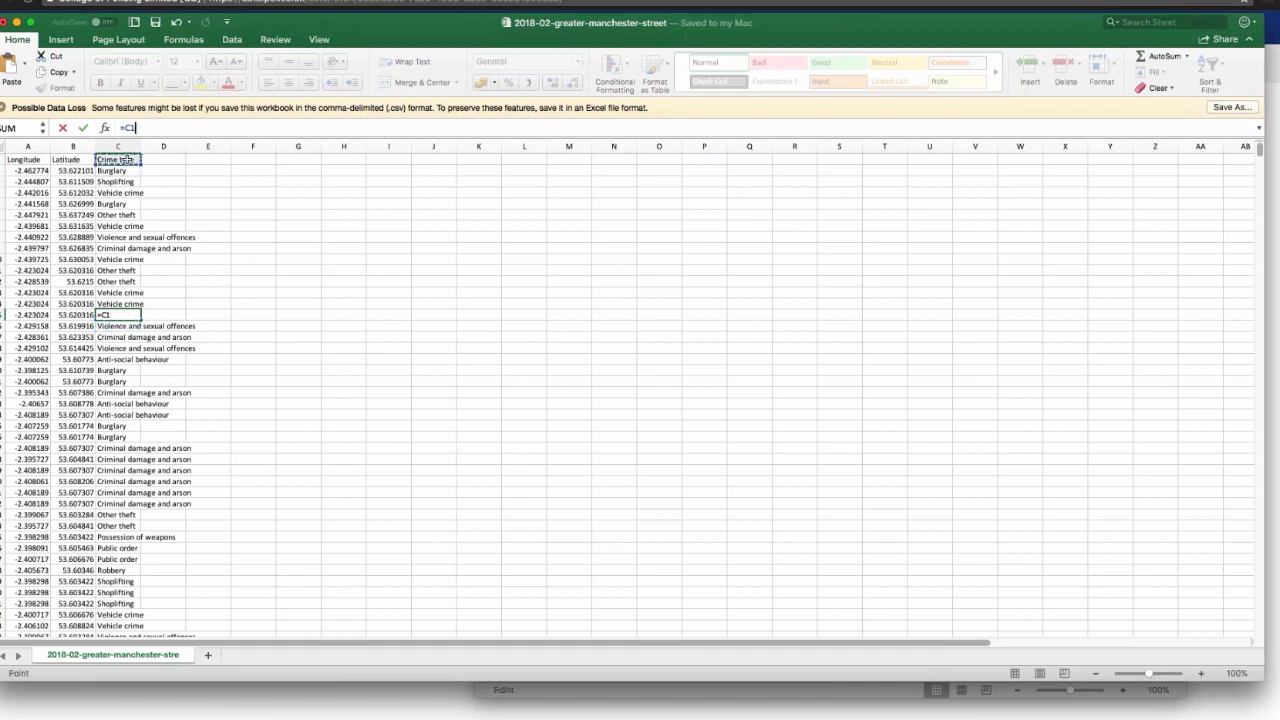
{"action": "left_click_drag", "start_coordinate": [137, 157], "coordinate": [162, 181]}
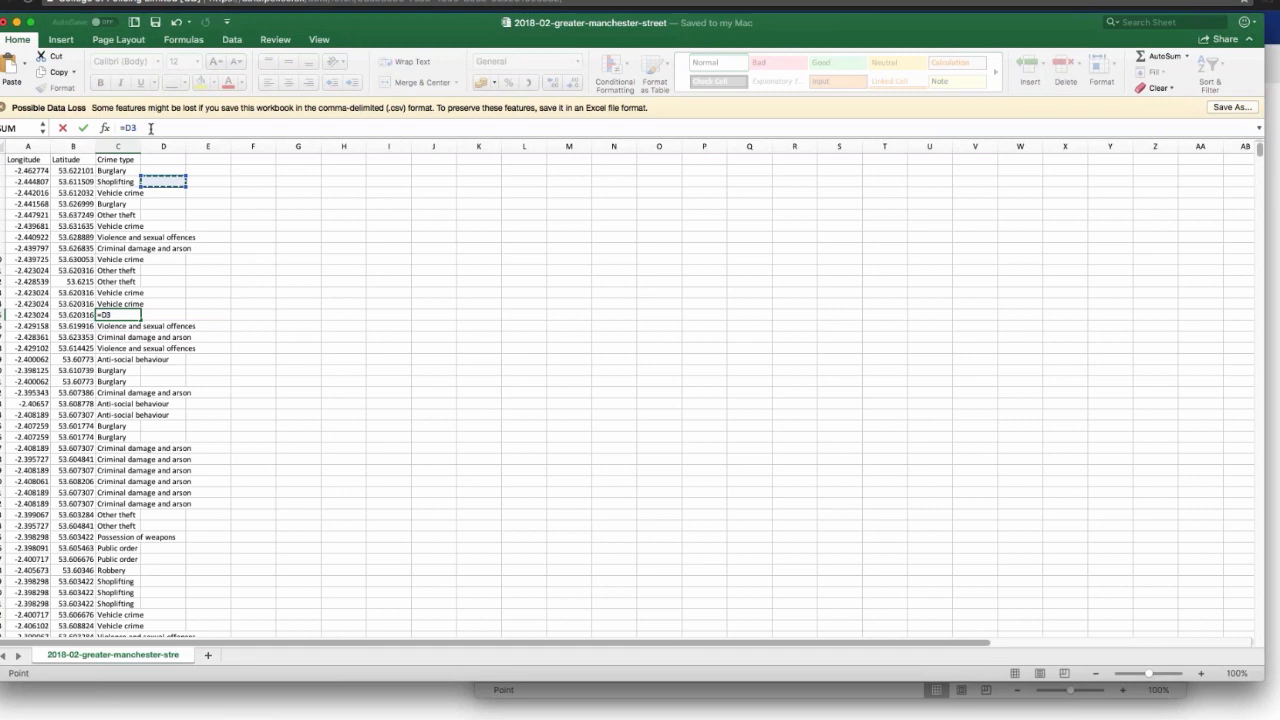
{"action": "left_click", "coordinate": [294, 226]}
{"action": "left_click", "coordinate": [115, 160]}
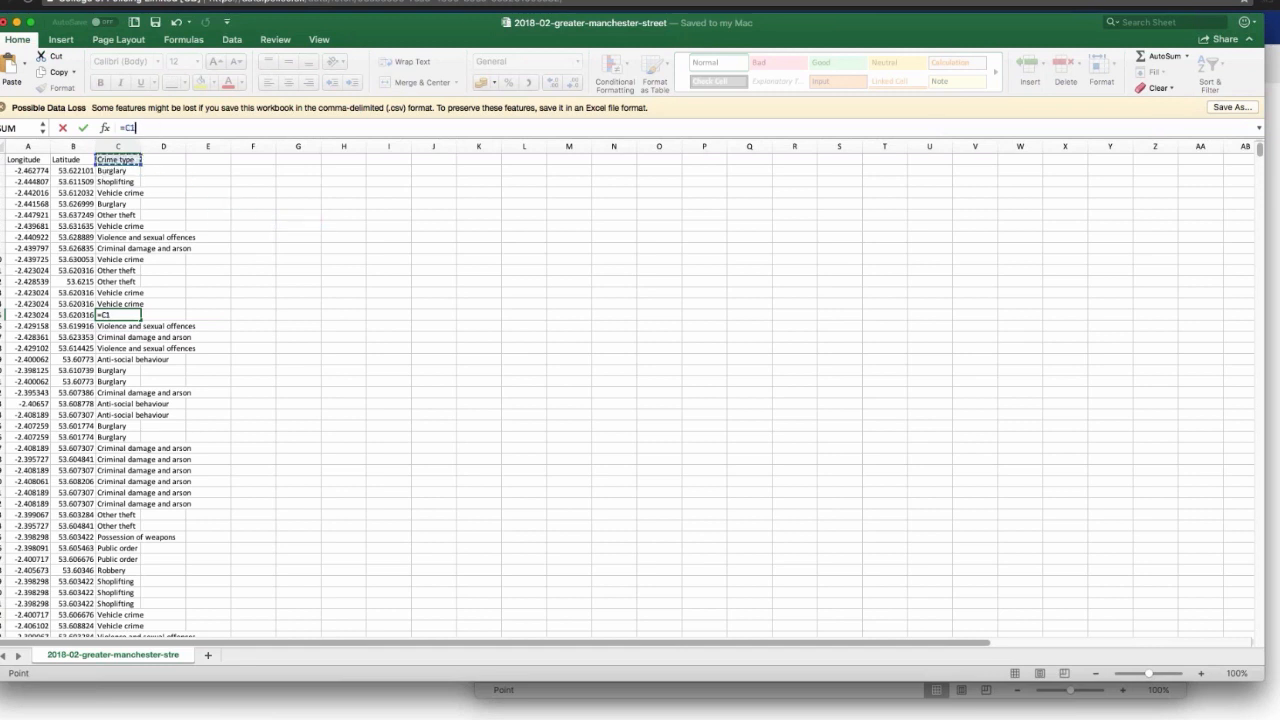
{"action": "left_click", "coordinate": [63, 128]}
Step: Rename the Crime type column header in cell C1 to "Label"
{"action": "left_click", "coordinate": [124, 158]}
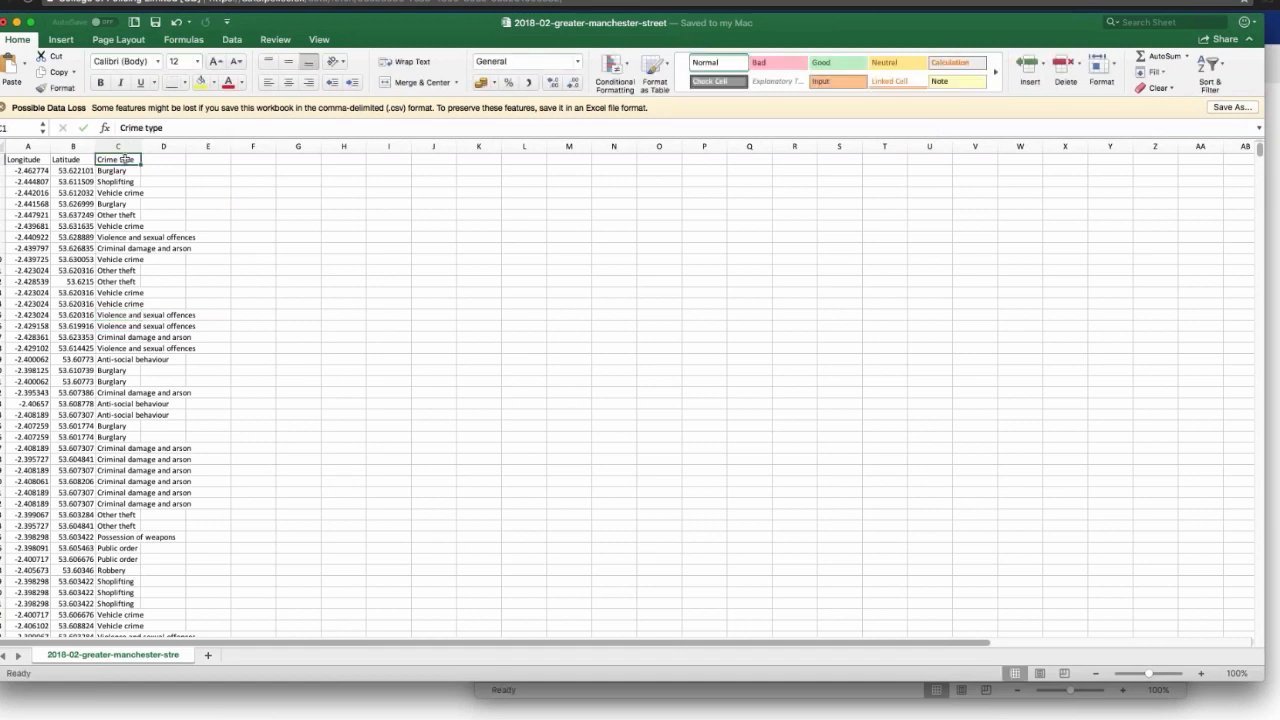
{"action": "left_click_drag", "start_coordinate": [166, 128], "coordinate": [112, 127]}
{"action": "type", "text": "Label"}
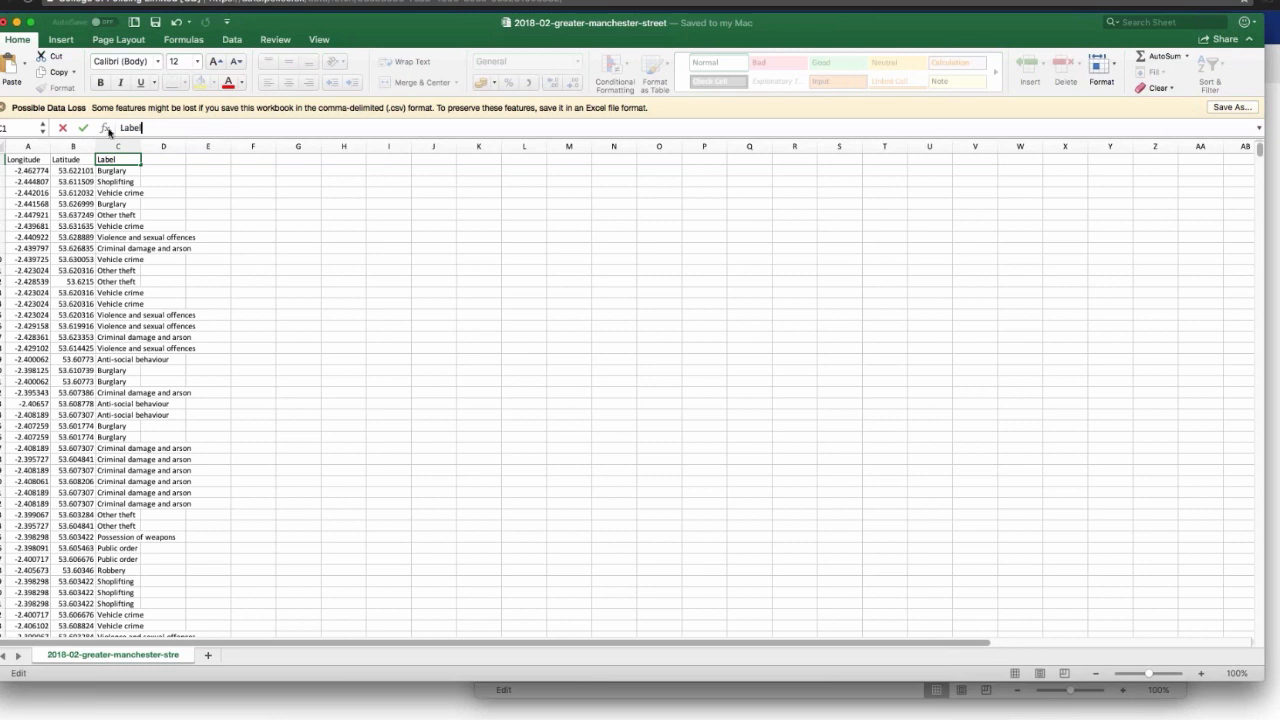
{"action": "left_click", "coordinate": [337, 236]}
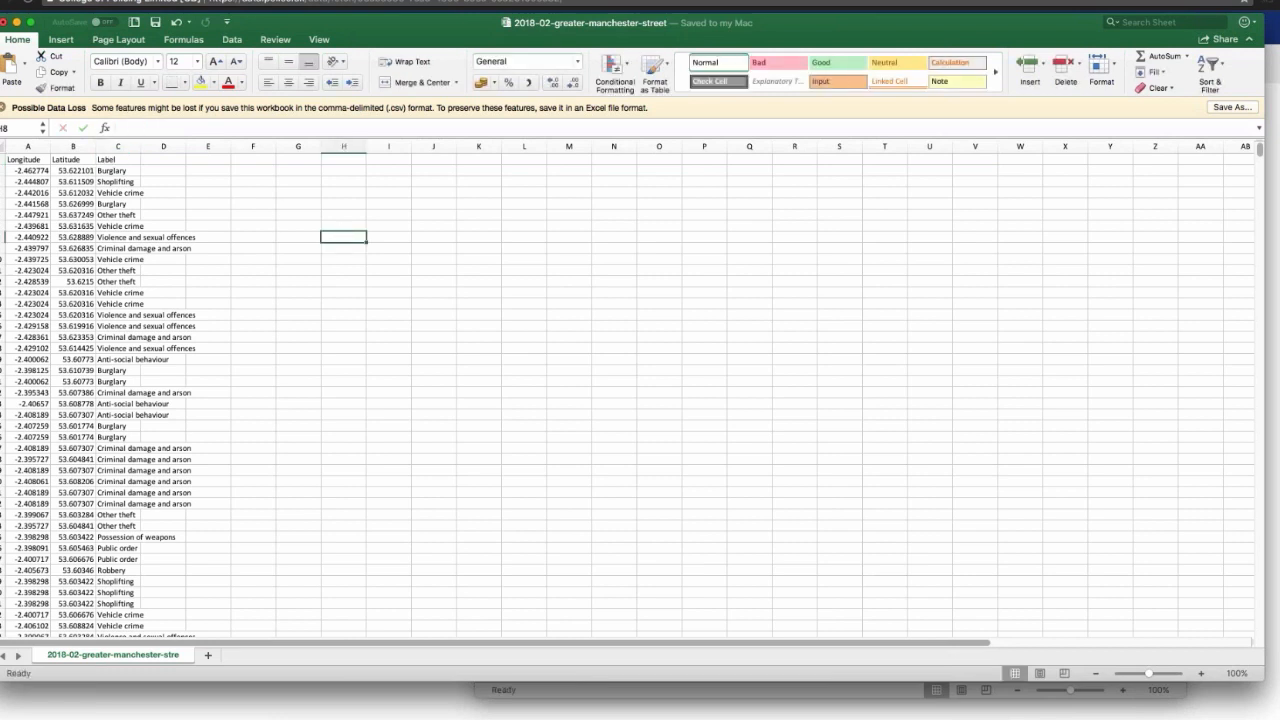
Step: Save the trimmed crime data under the name crimemanchester as a Comma Separated Values file
{"action": "left_click", "coordinate": [56, 0]}
{"action": "left_click", "coordinate": [74, 56]}
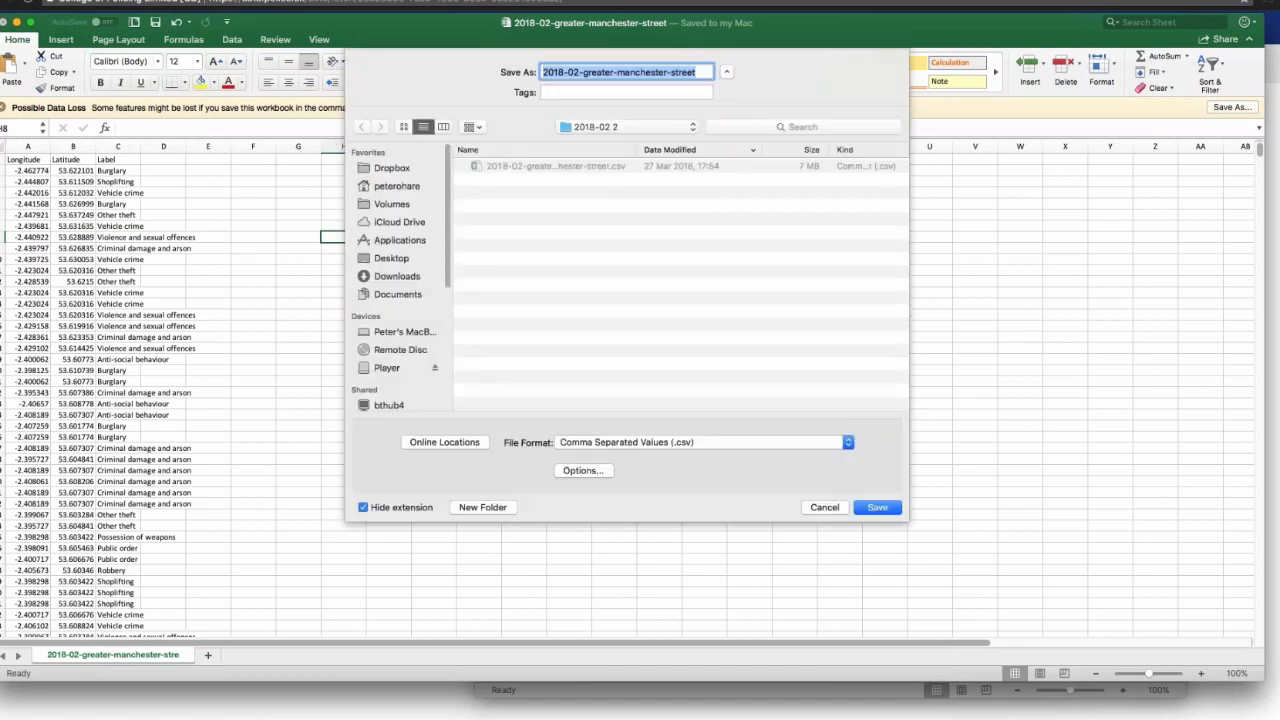
{"action": "type", "text": "crimemanche"}
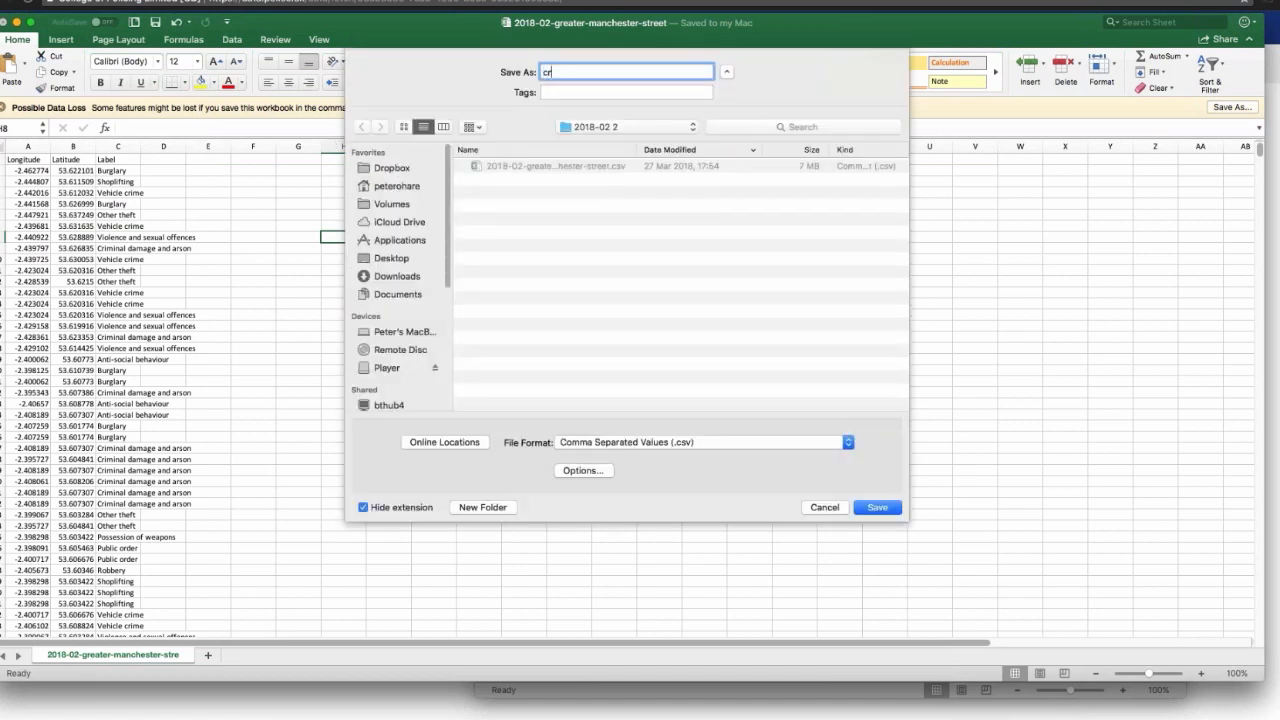
{"action": "type", "text": "ster"}
{"action": "left_click", "coordinate": [900, 511]}
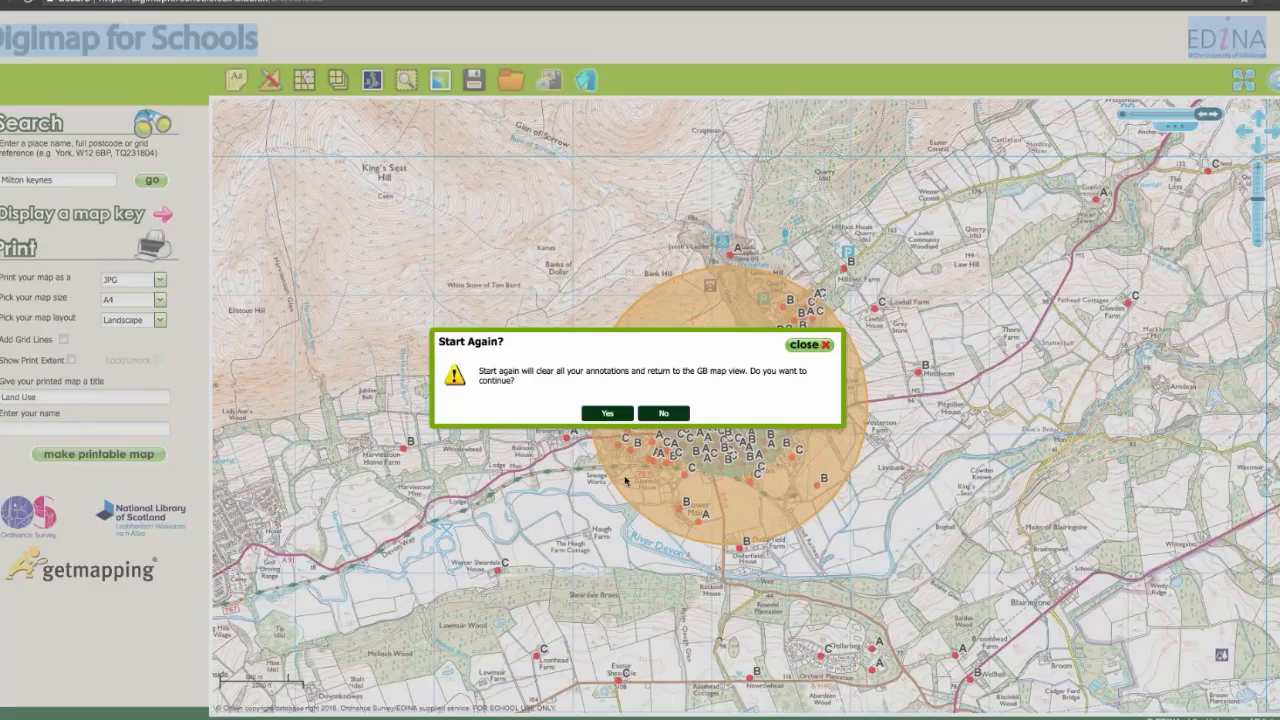
Step: Clear all existing annotations from the Digimap for Schools map and open the file chooser for adding points from a file
{"action": "left_click", "coordinate": [607, 413]}
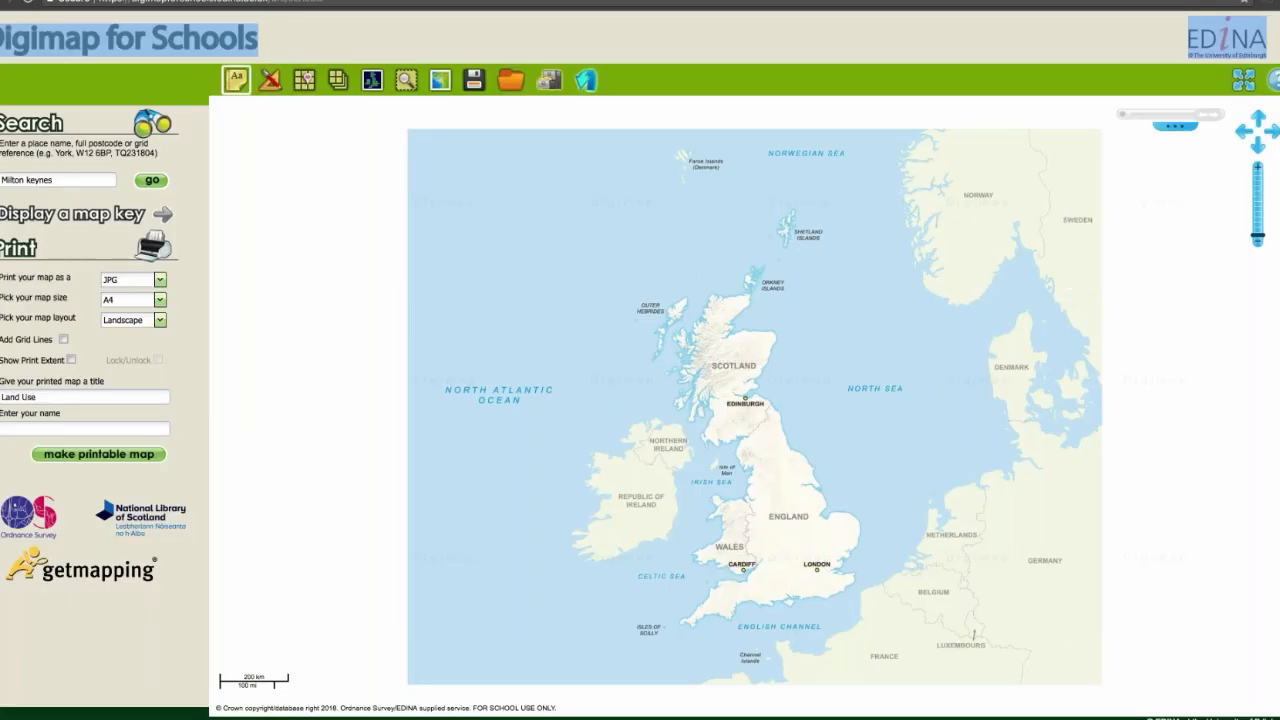
{"action": "left_click", "coordinate": [237, 79]}
{"action": "left_click", "coordinate": [415, 80]}
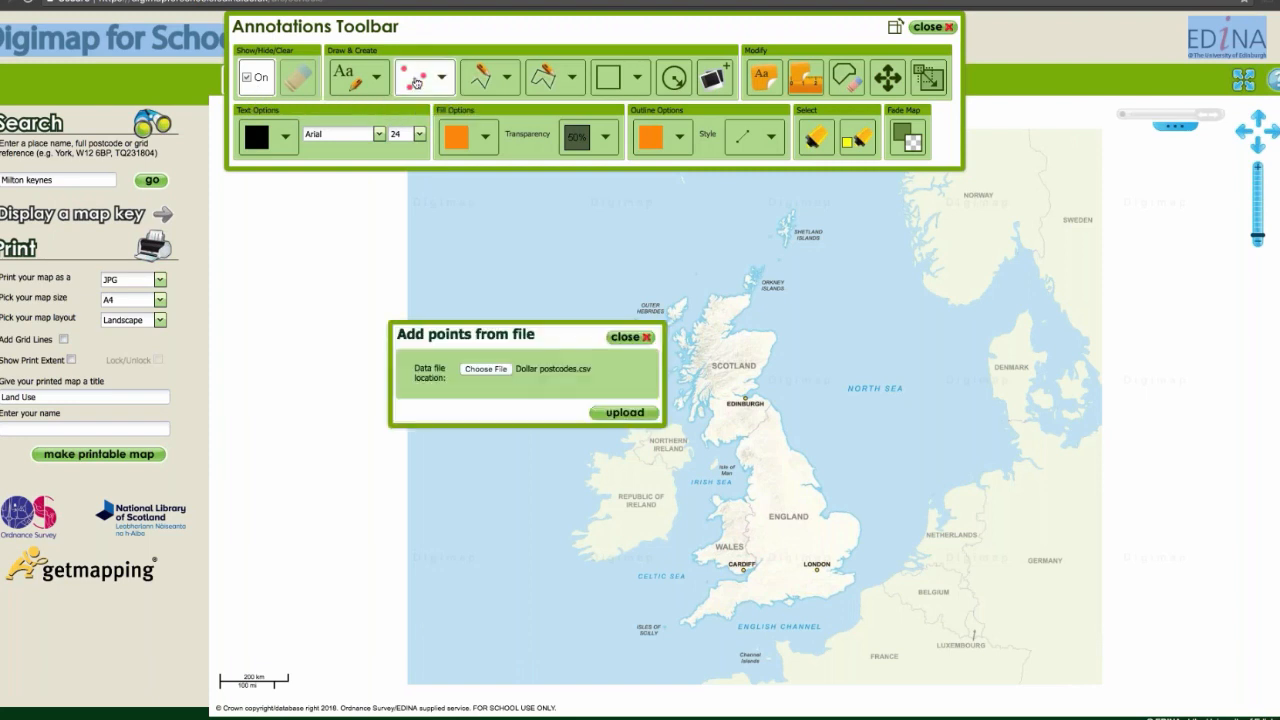
{"action": "left_click", "coordinate": [486, 369]}
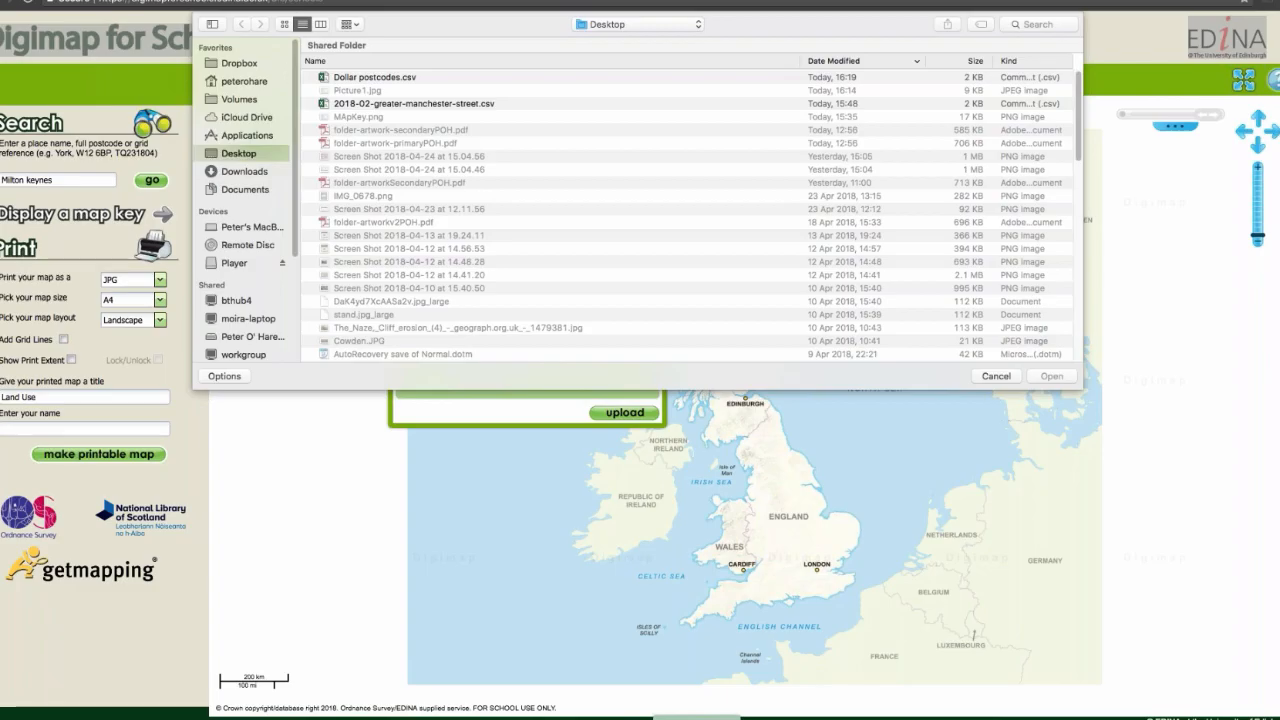
Step: Switch to Excel and save a copy of the crimemanchester CSV file to the Desktop
{"action": "left_click", "coordinate": [697, 719]}
{"action": "left_click", "coordinate": [56, 0]}
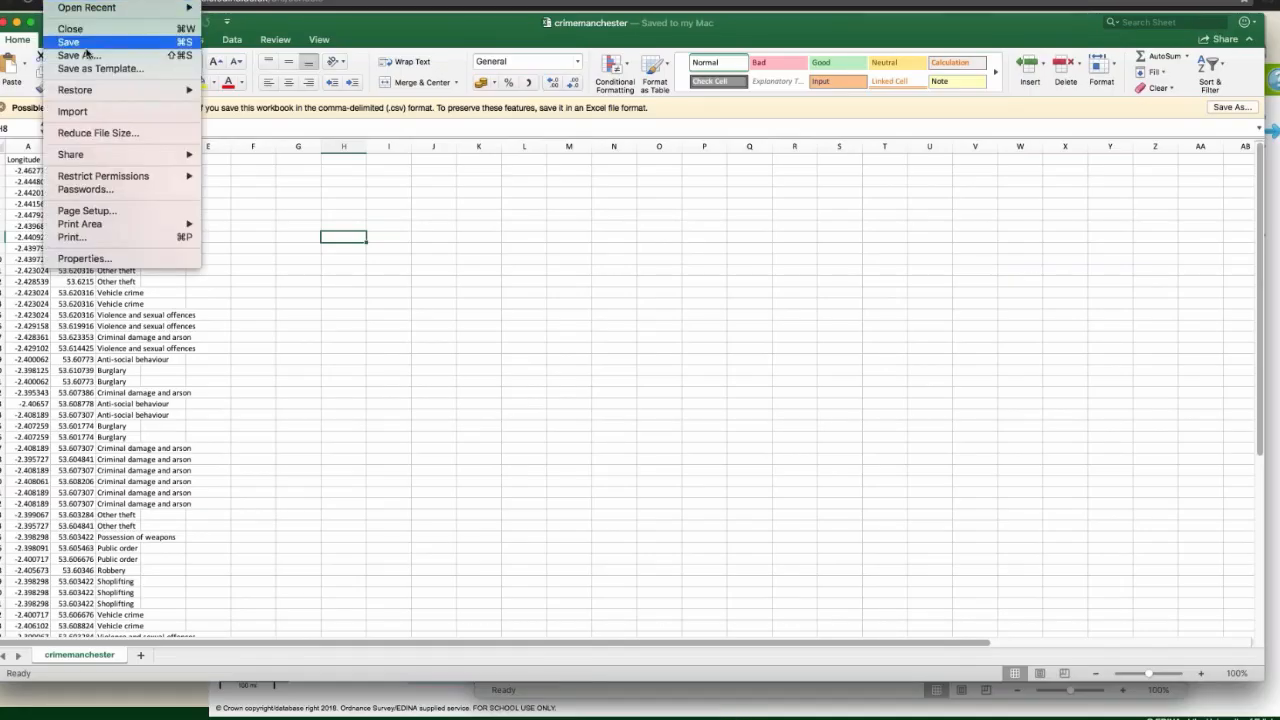
{"action": "left_click", "coordinate": [87, 56]}
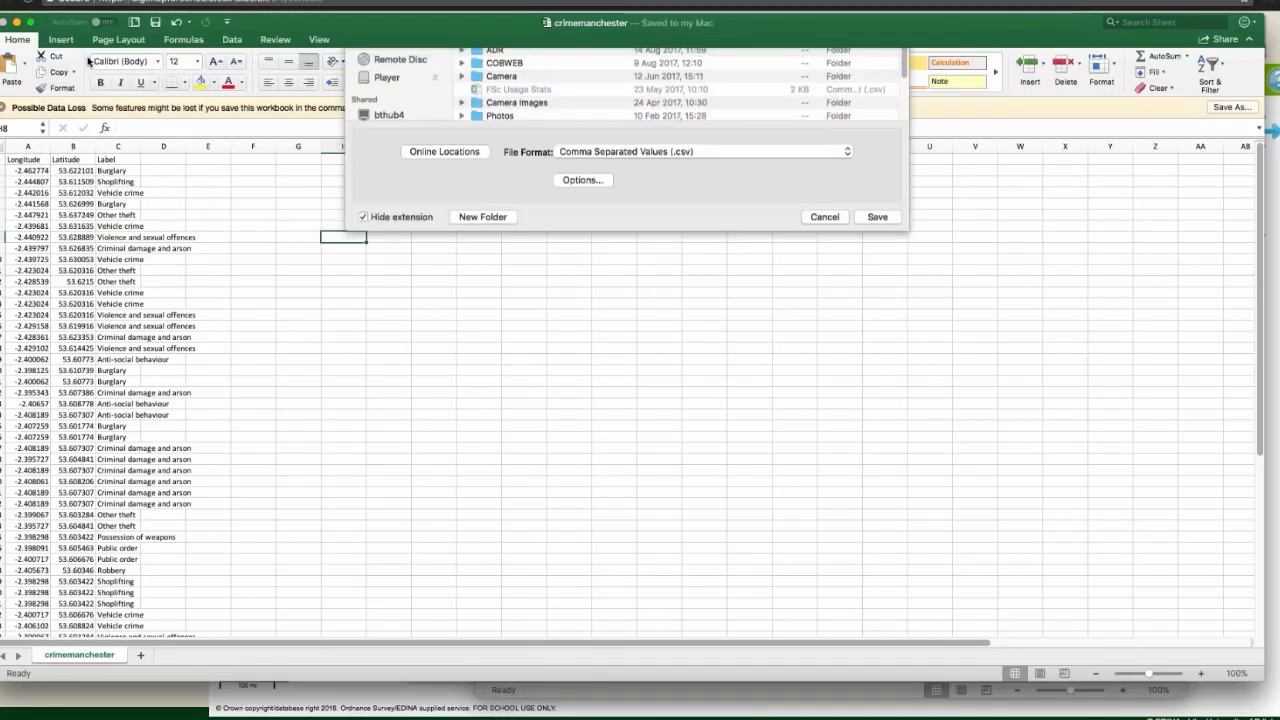
{"action": "left_click", "coordinate": [398, 259]}
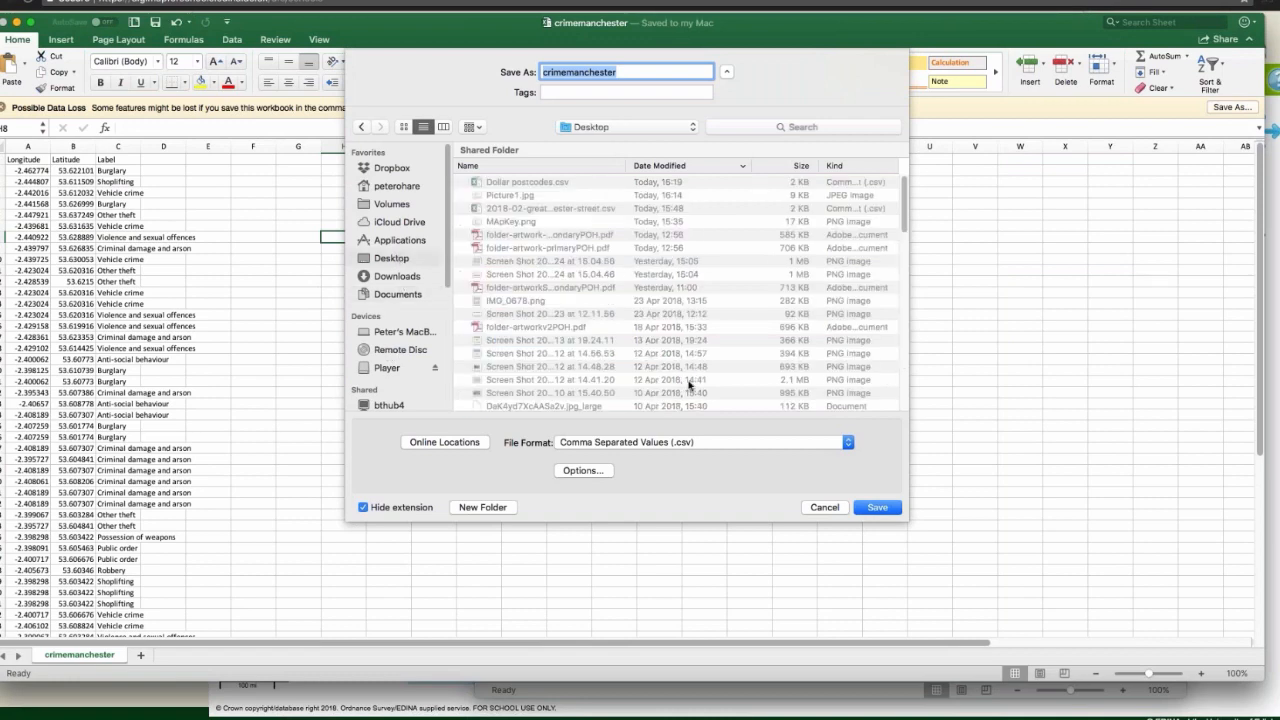
{"action": "left_click", "coordinate": [862, 507]}
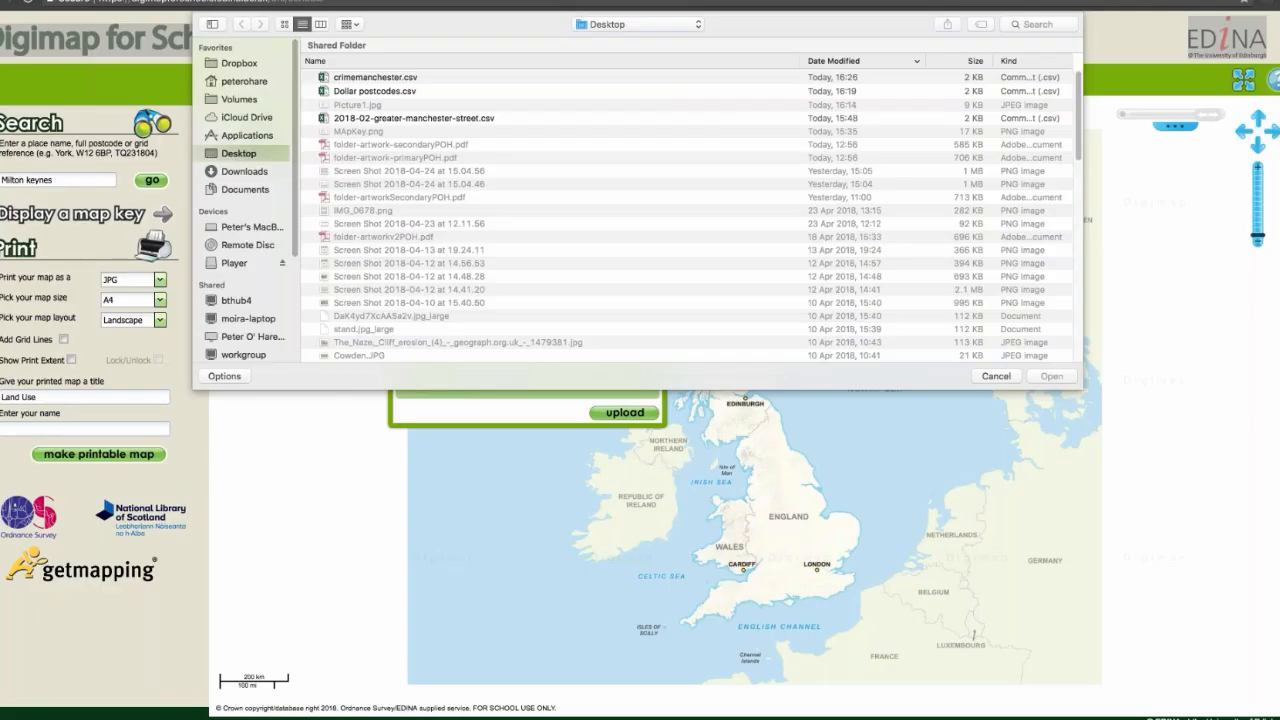
Step: Upload crimemanchester.csv from the Desktop as data points on the Digimap map
{"action": "left_click", "coordinate": [353, 78]}
{"action": "key", "text": "Return"}
{"action": "left_click", "coordinate": [630, 411]}
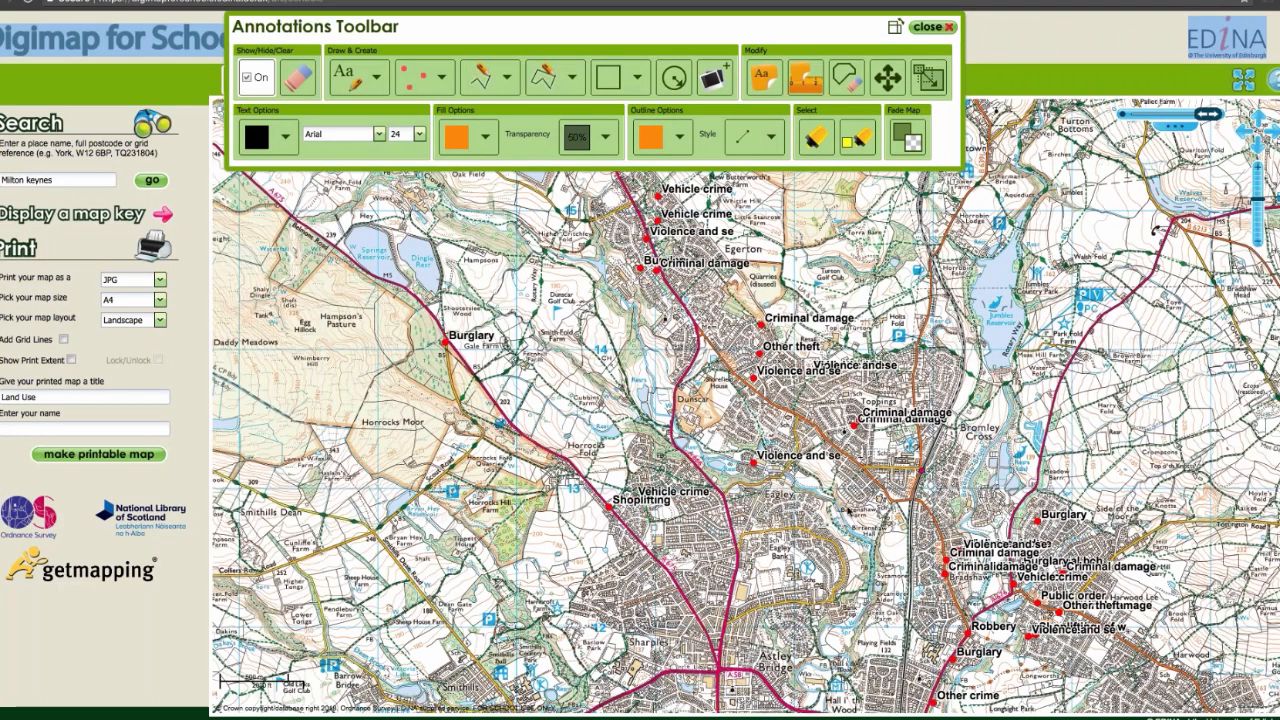
Step: Place a 0.5 km point buffer northwest of central Bolton, southwest of the plotted crime points
{"action": "left_click_drag", "start_coordinate": [1015, 377], "coordinate": [835, 56]}
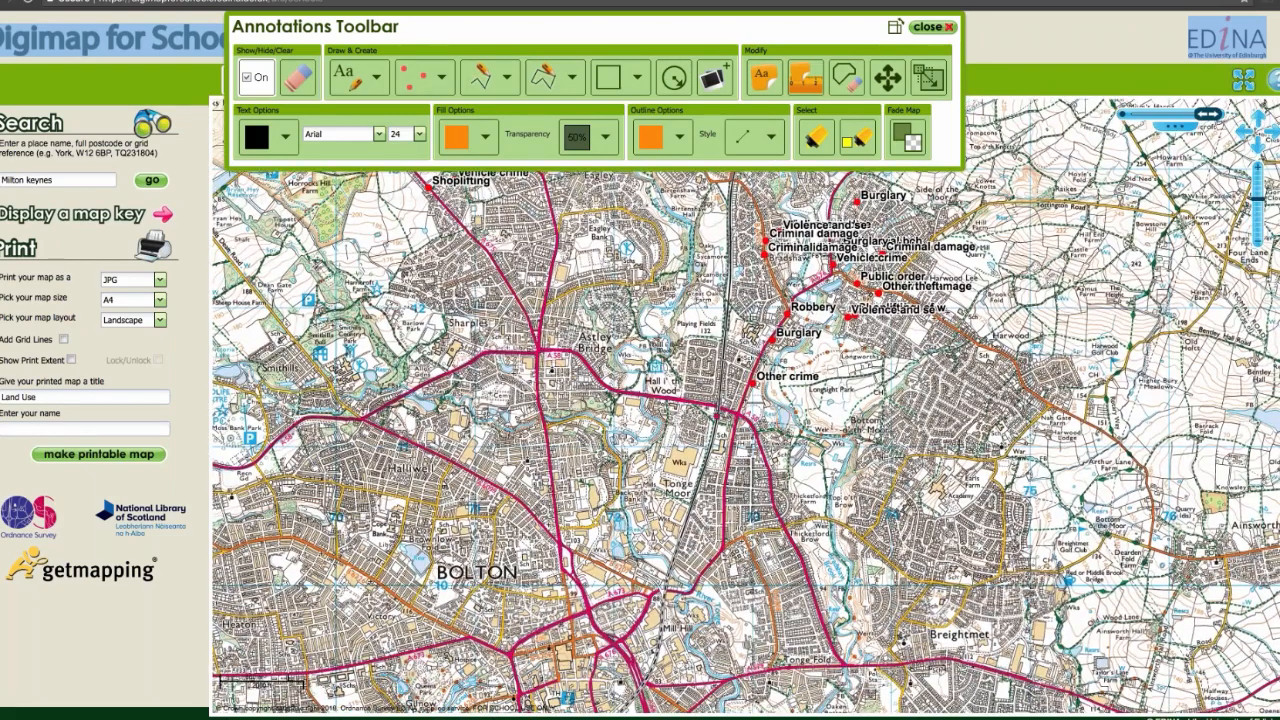
{"action": "left_click_drag", "start_coordinate": [850, 610], "coordinate": [850, 80]}
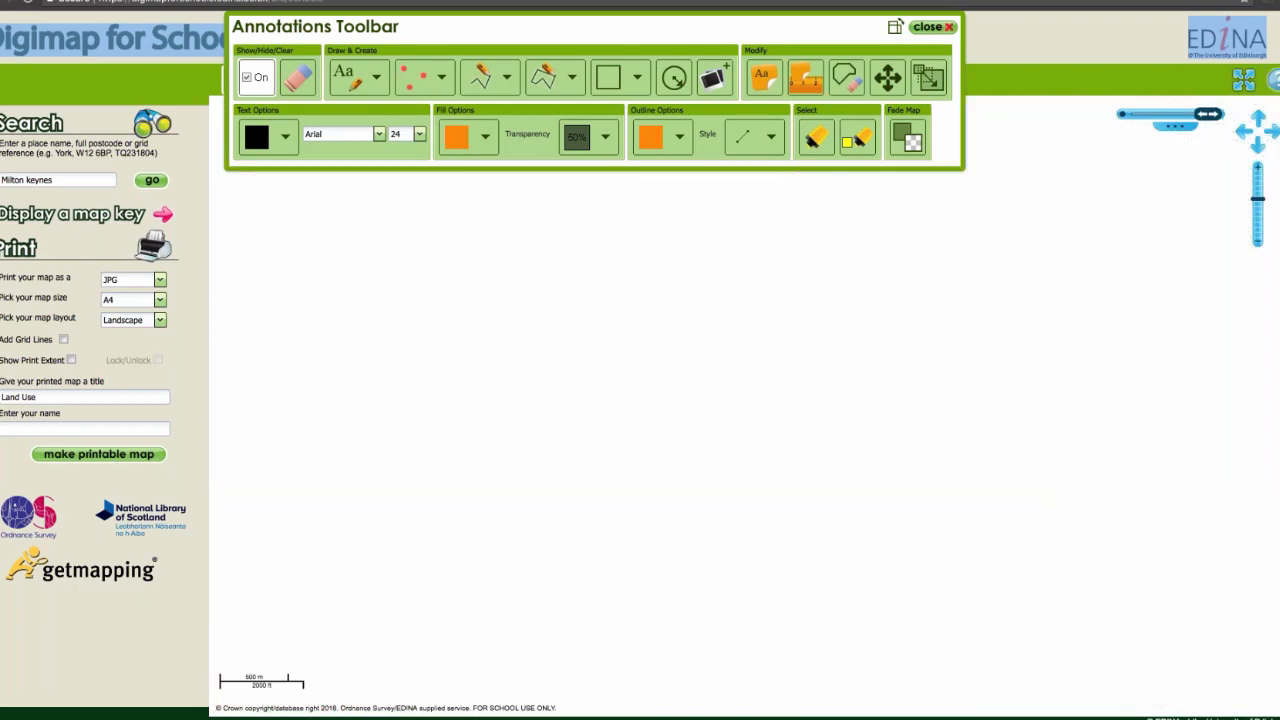
{"action": "left_click", "coordinate": [1258, 244]}
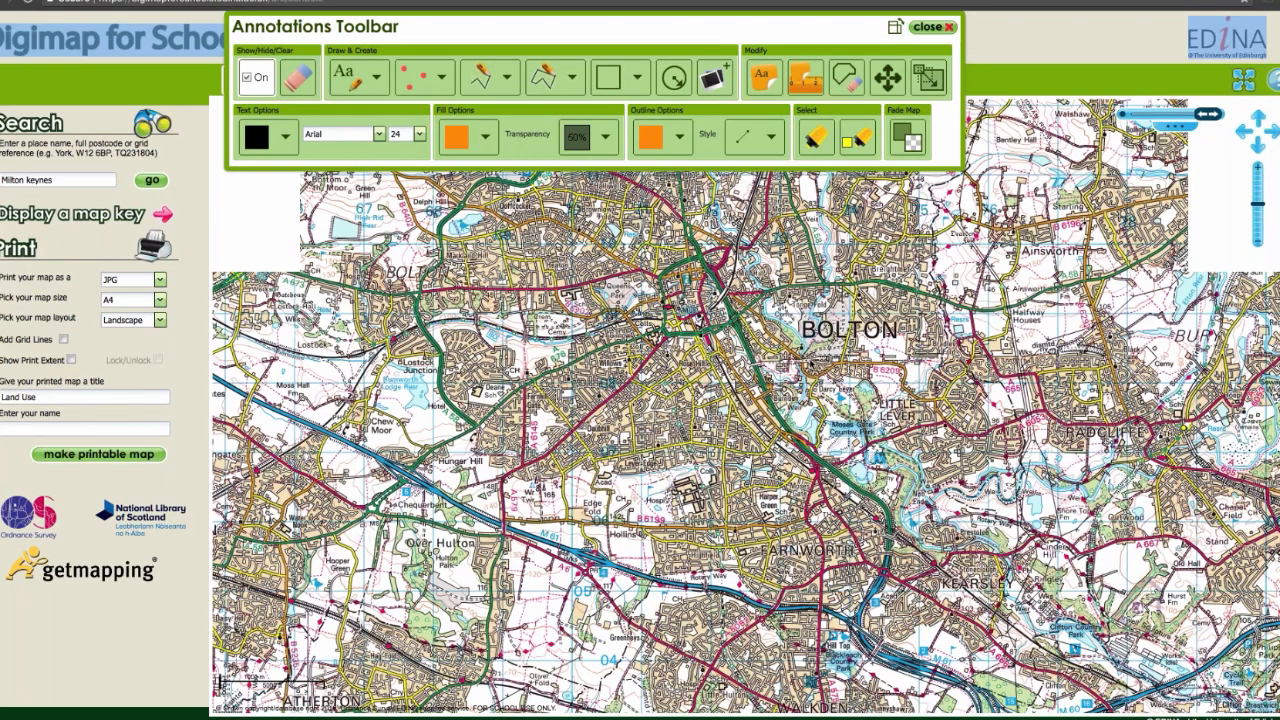
{"action": "mouse_move", "coordinate": [808, 361]}
{"action": "left_mouse_down"}
{"action": "mouse_move", "coordinate": [826, 449]}
{"action": "mouse_move", "coordinate": [890, 539]}
{"action": "mouse_move", "coordinate": [884, 594]}
{"action": "left_mouse_up"}
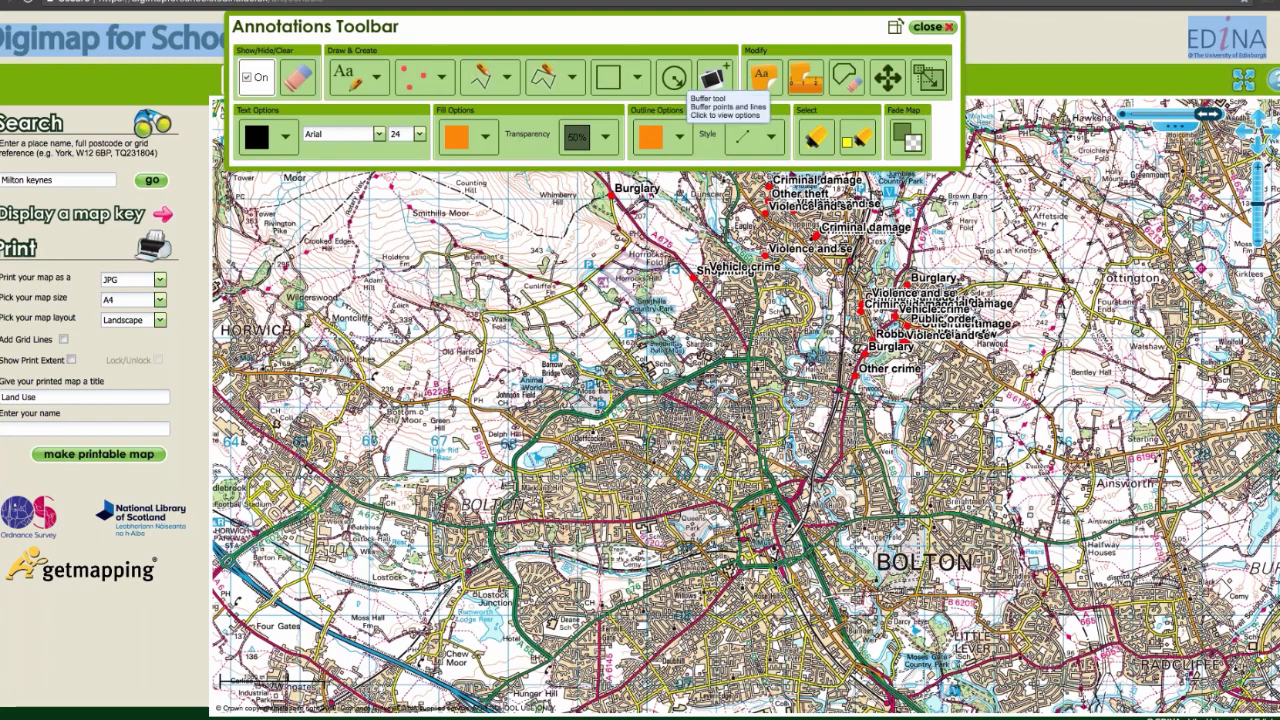
{"action": "left_click", "coordinate": [673, 77]}
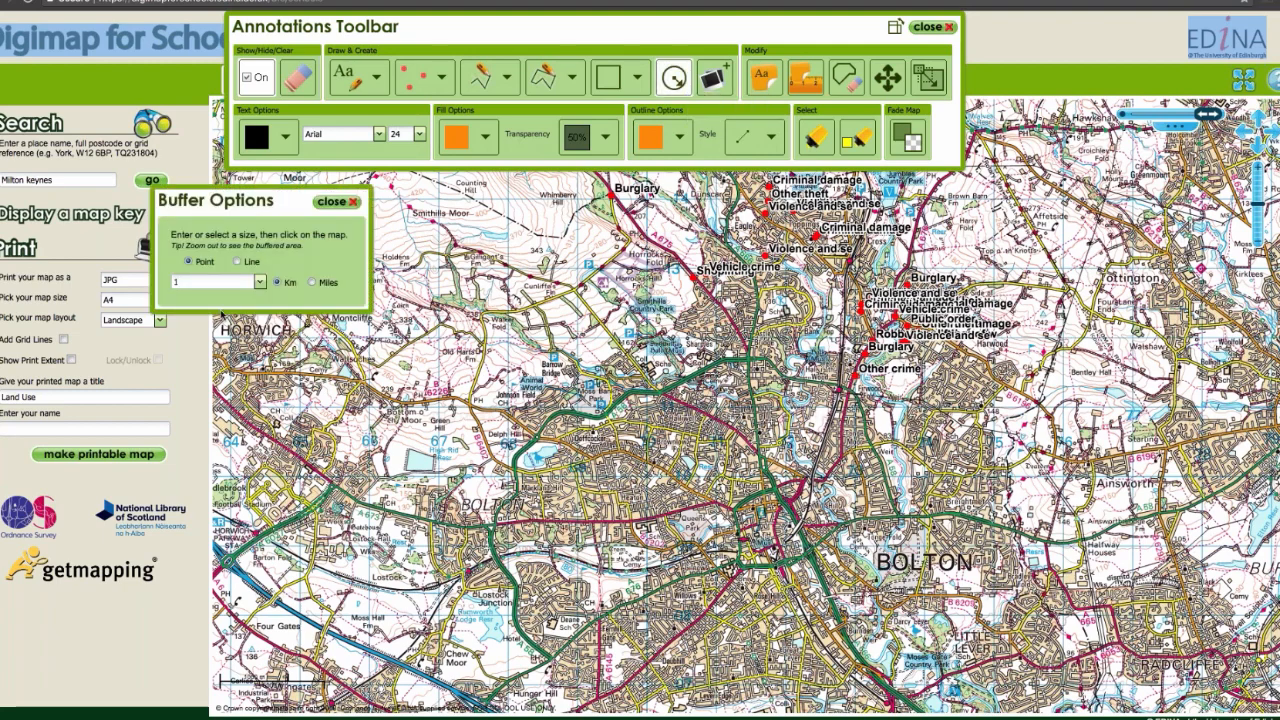
{"action": "left_click_drag", "start_coordinate": [184, 283], "coordinate": [168, 284]}
{"action": "type", "text": "0.5"}
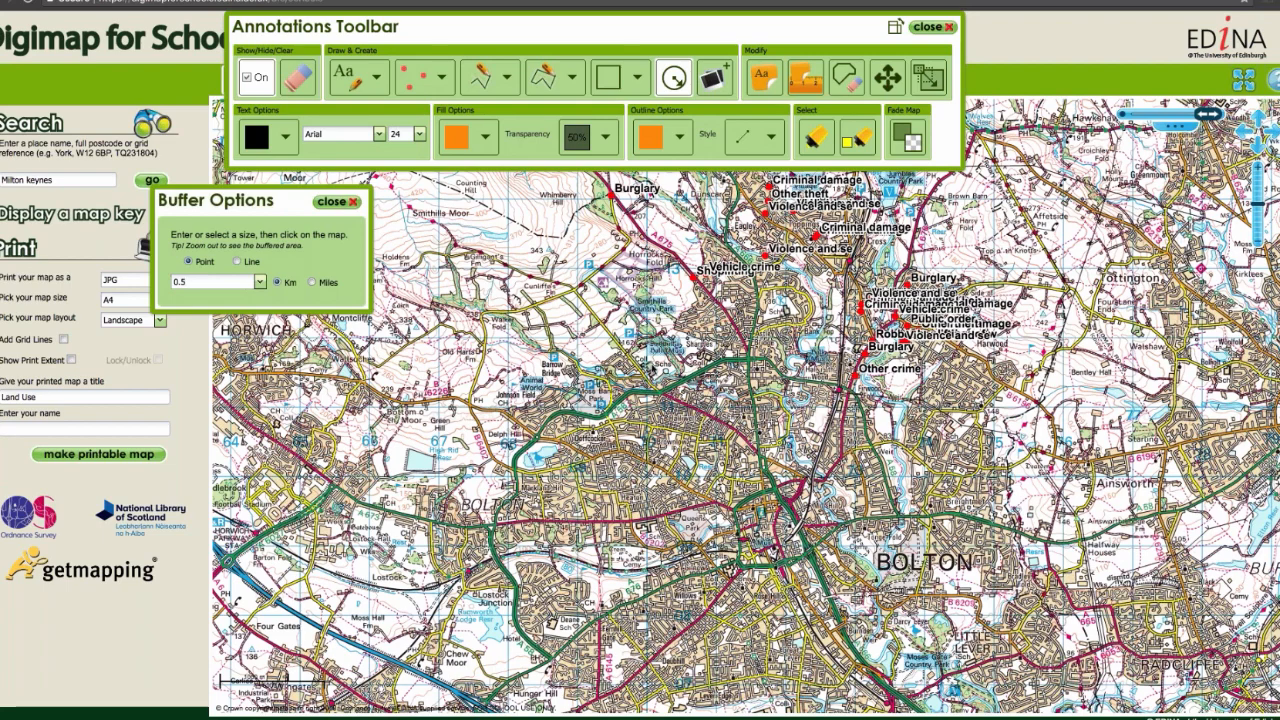
{"action": "left_click", "coordinate": [650, 366]}
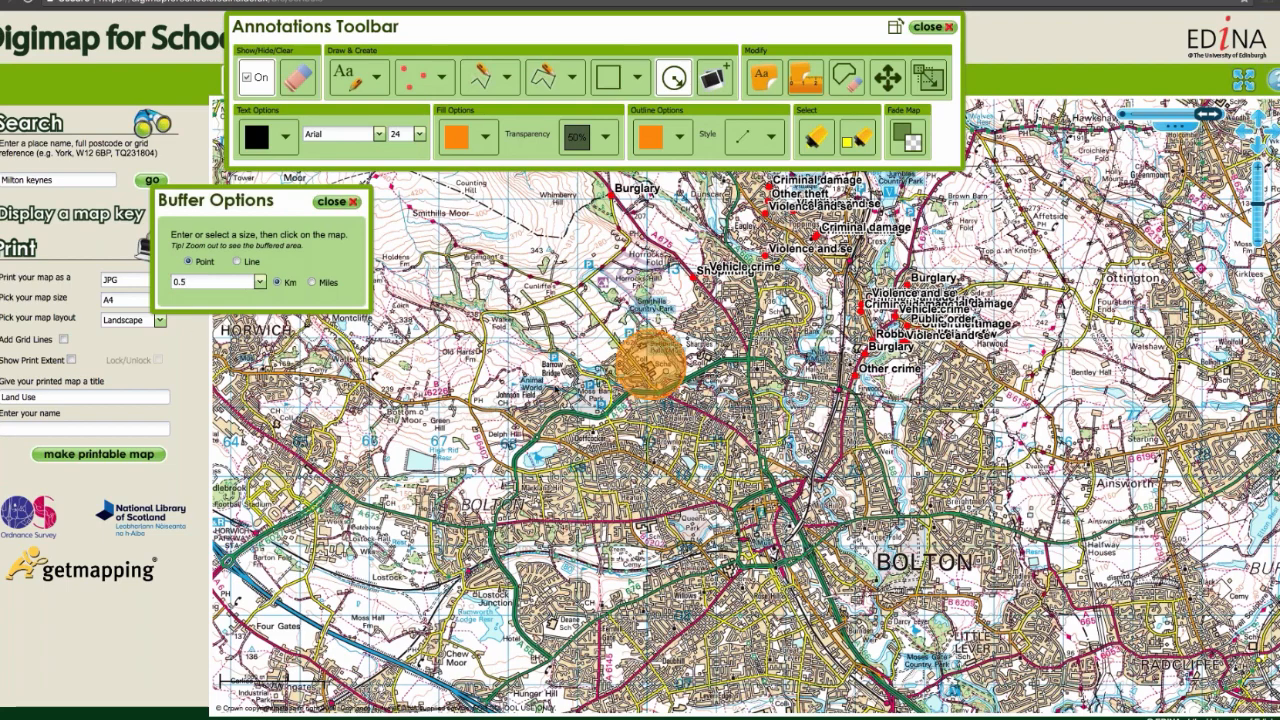
Step: Add a 1 km point buffer with blue fill and blue outline, centred on the orange 0.5 km buffer
{"action": "left_click_drag", "start_coordinate": [188, 283], "coordinate": [173, 283]}
{"action": "type", "text": "1"}
{"action": "left_click", "coordinate": [485, 136]}
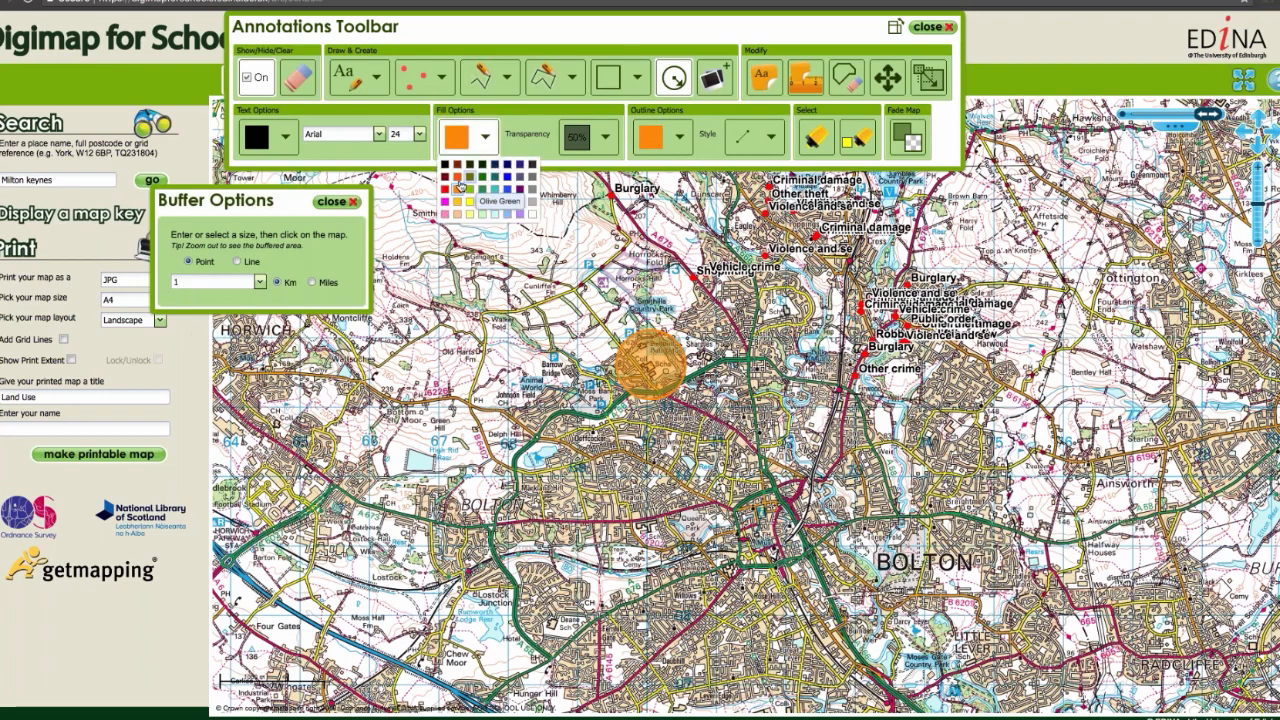
{"action": "left_click", "coordinate": [507, 177]}
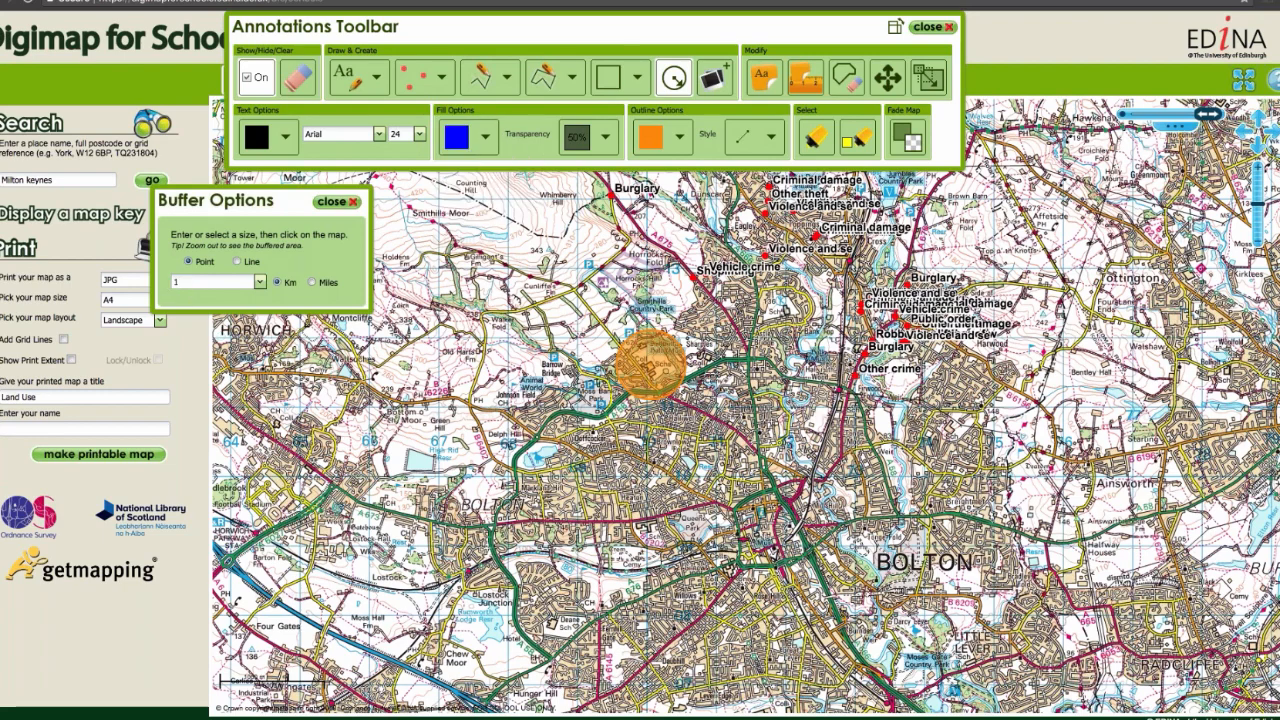
{"action": "left_click", "coordinate": [679, 136]}
{"action": "left_click", "coordinate": [702, 177]}
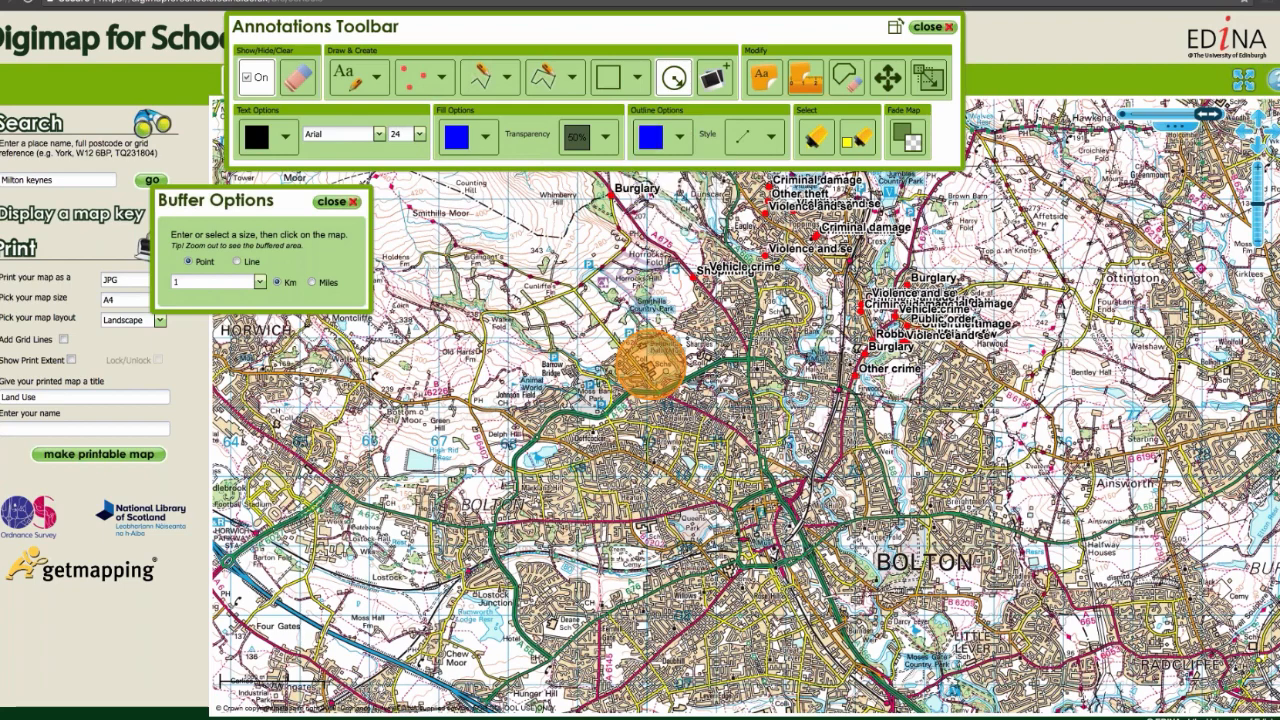
{"action": "left_click", "coordinate": [652, 370]}
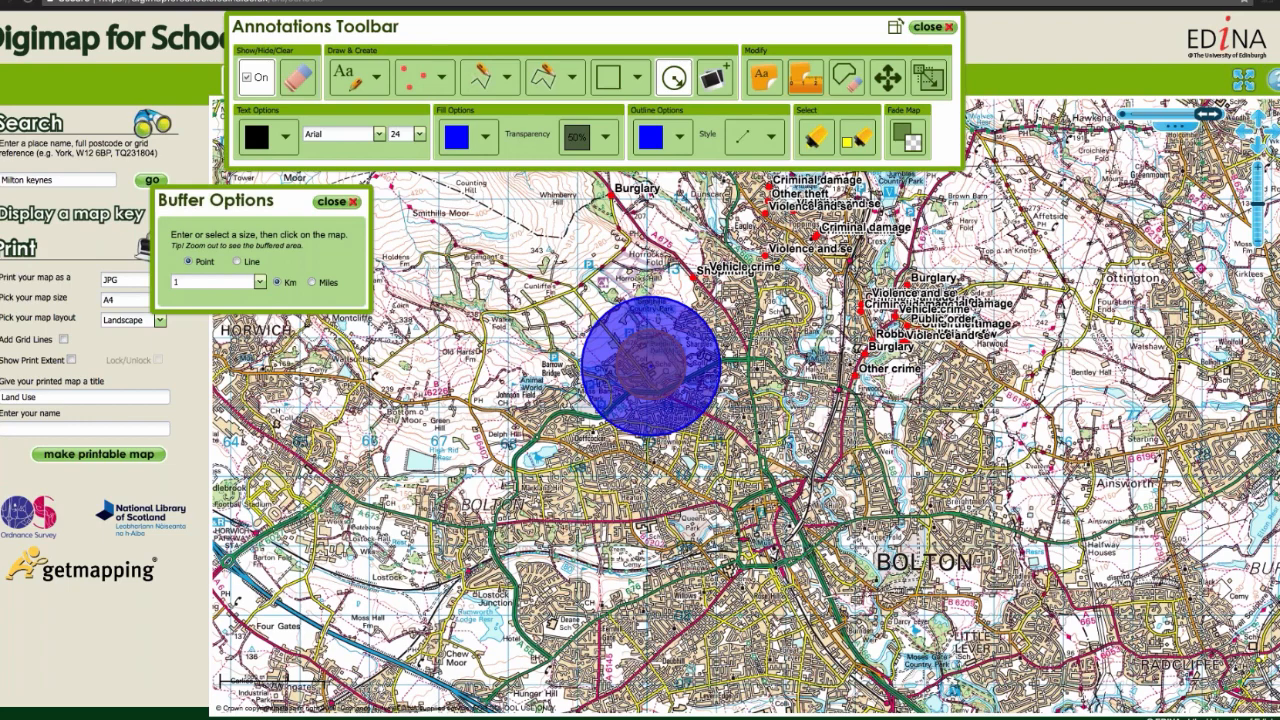
Step: Recolour the Other crime point nearest central Bolton with a black fill and black outline, leaving its label as it is
{"action": "left_click", "coordinate": [828, 148]}
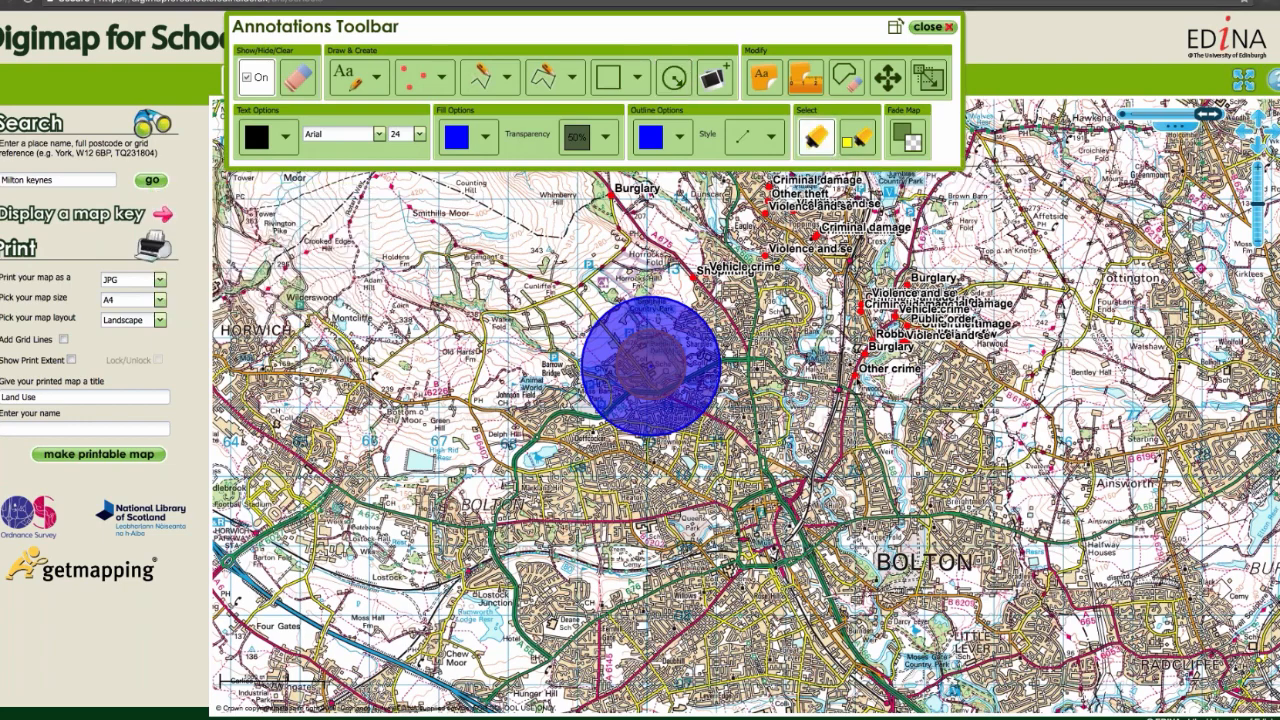
{"action": "left_click", "coordinate": [858, 378]}
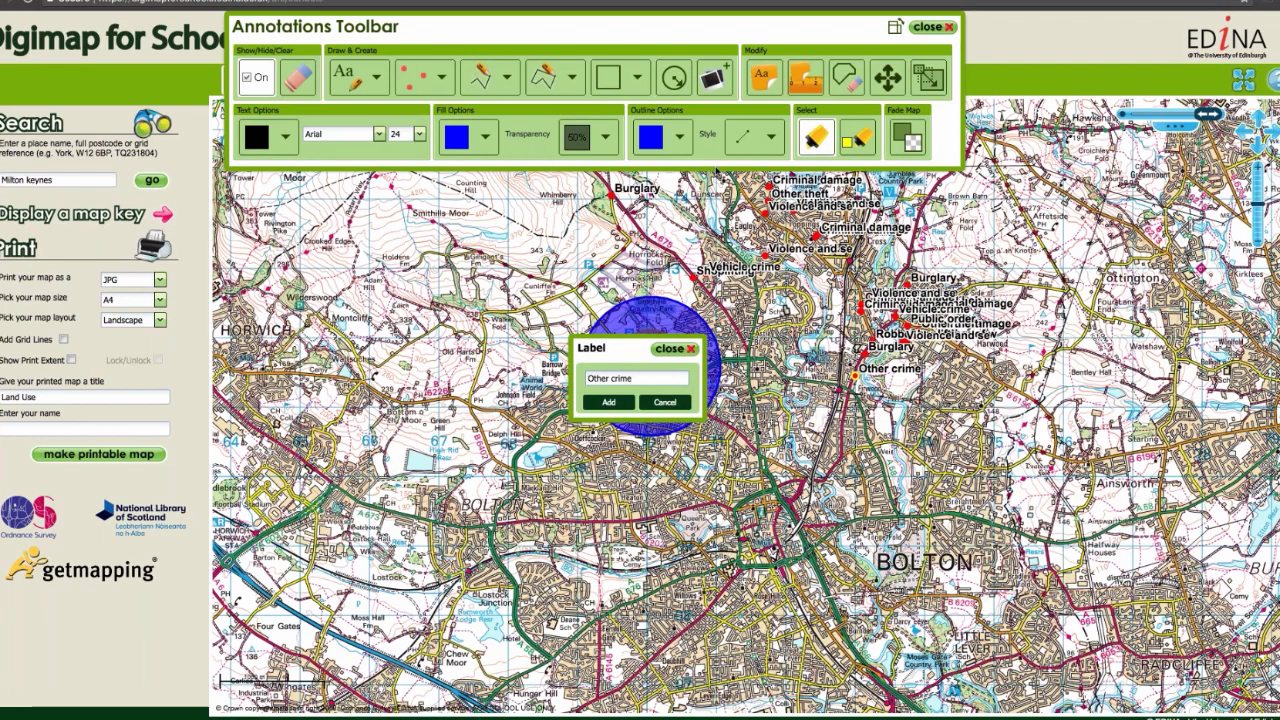
{"action": "left_click", "coordinate": [679, 136]}
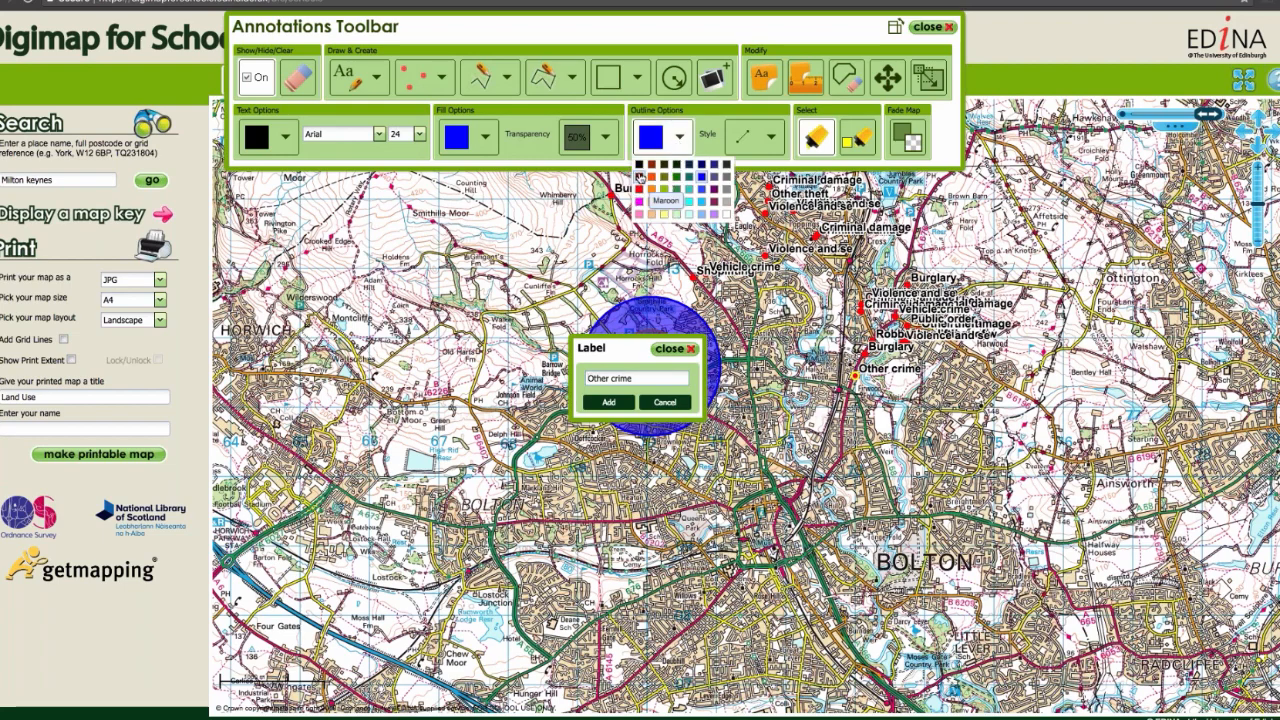
{"action": "left_click", "coordinate": [640, 166]}
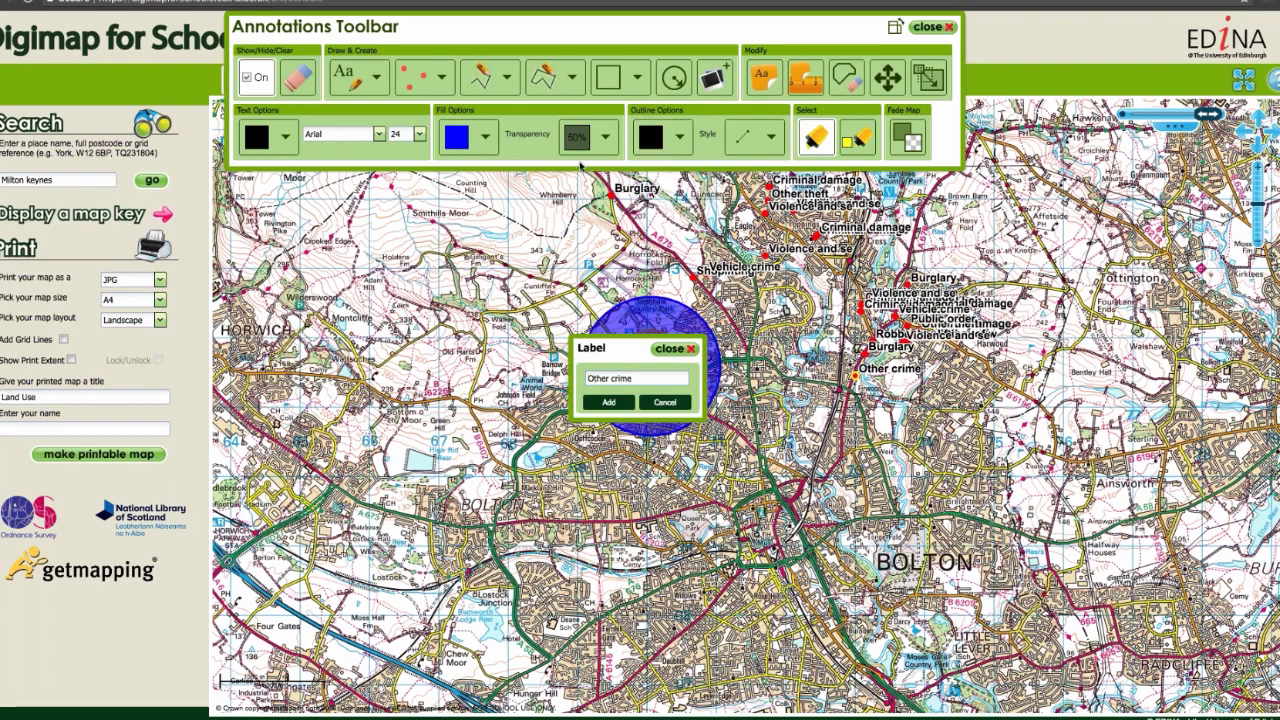
{"action": "left_click", "coordinate": [485, 136]}
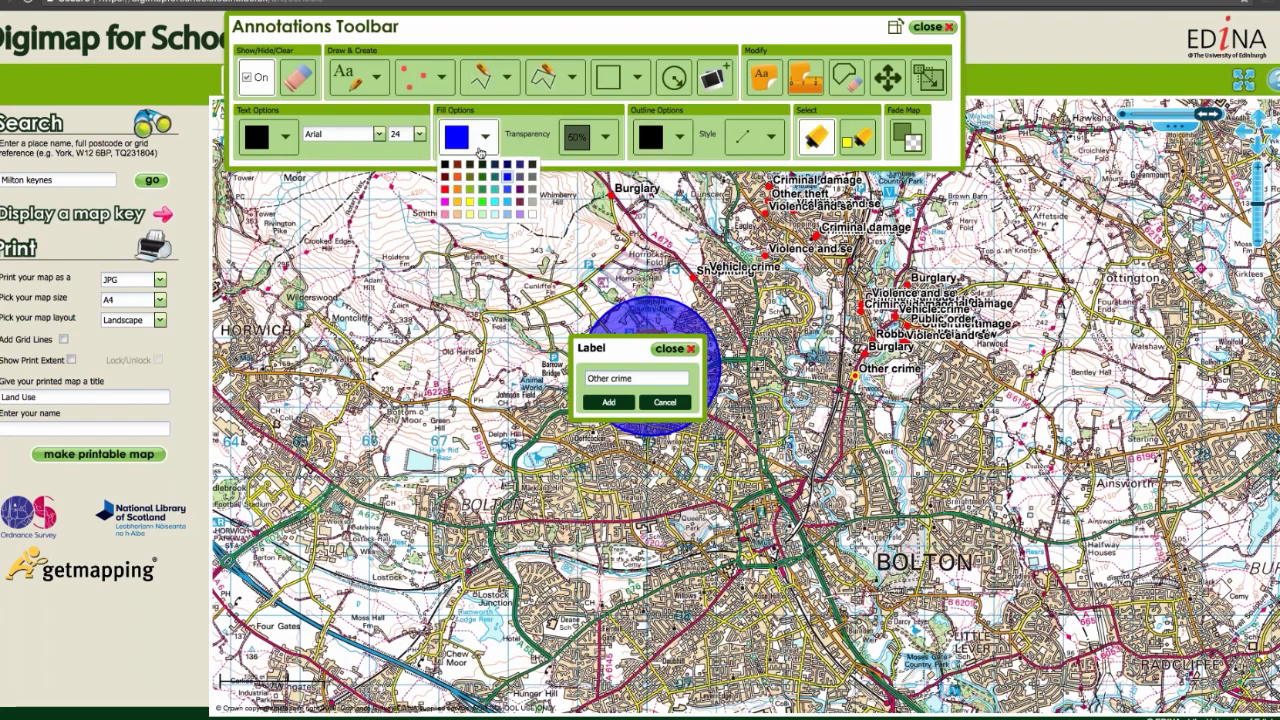
{"action": "left_click", "coordinate": [445, 166]}
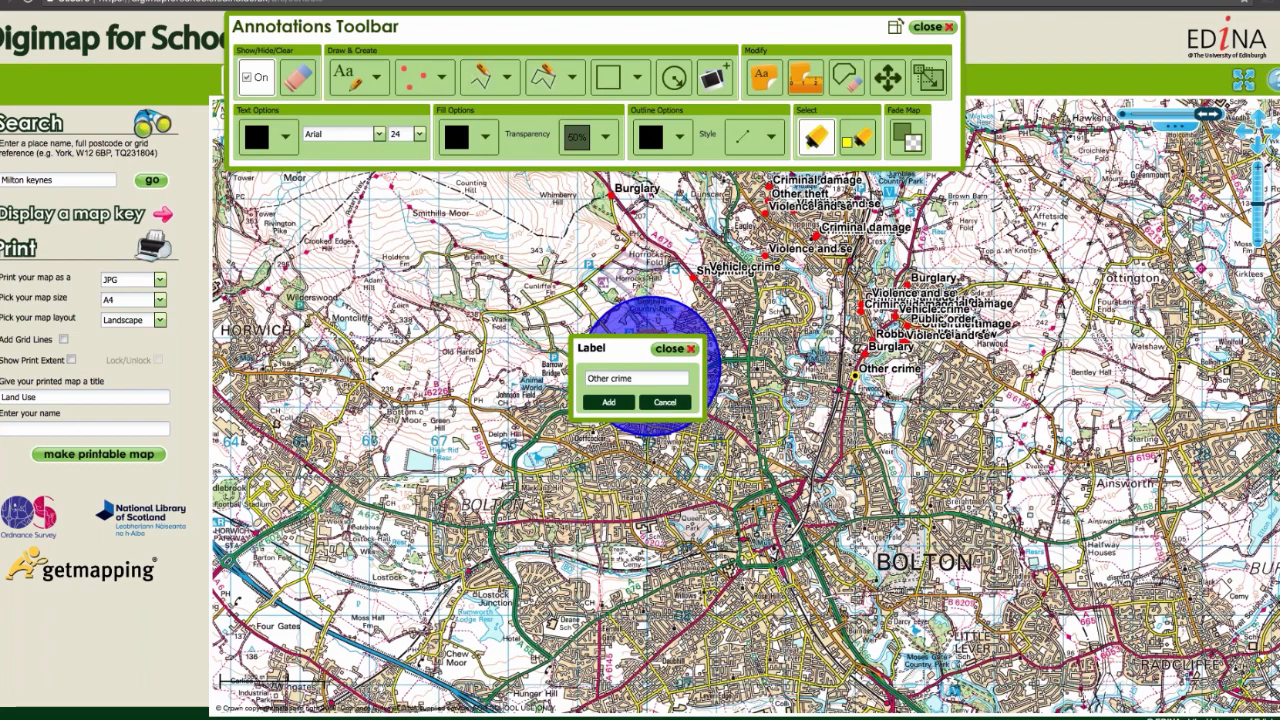
{"action": "left_click", "coordinate": [673, 402]}
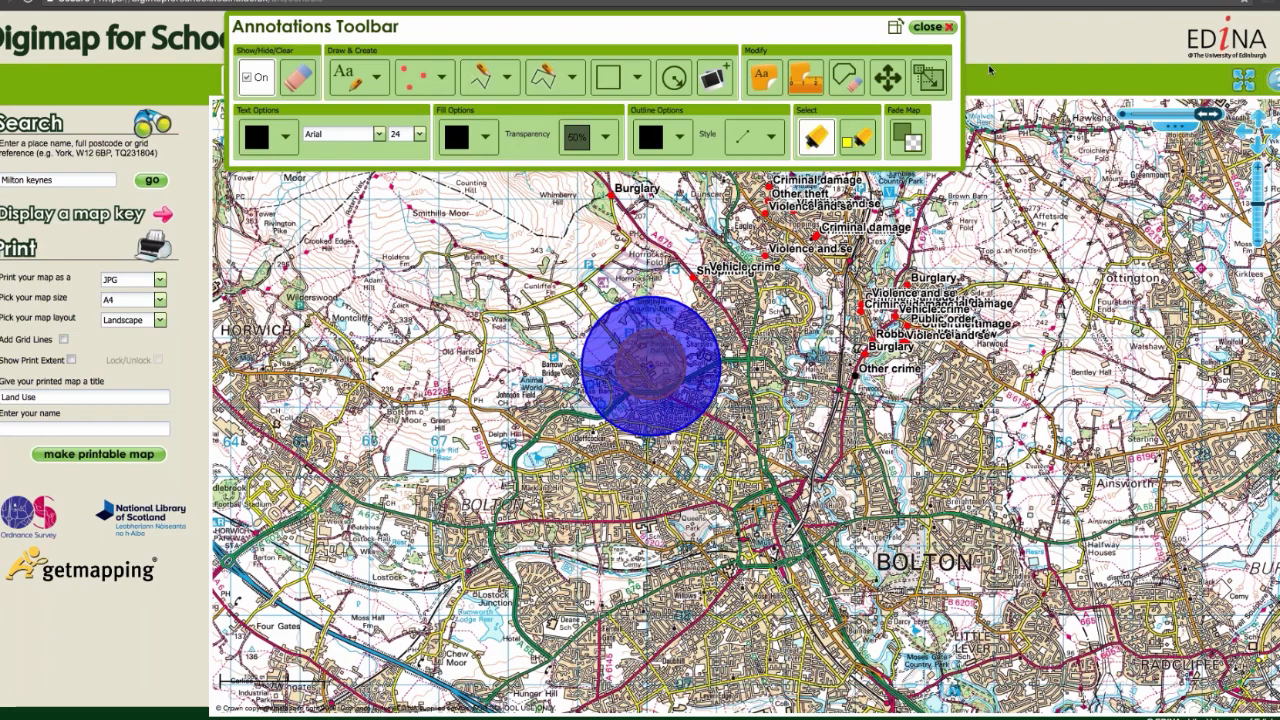
{"action": "left_click", "coordinate": [934, 28]}
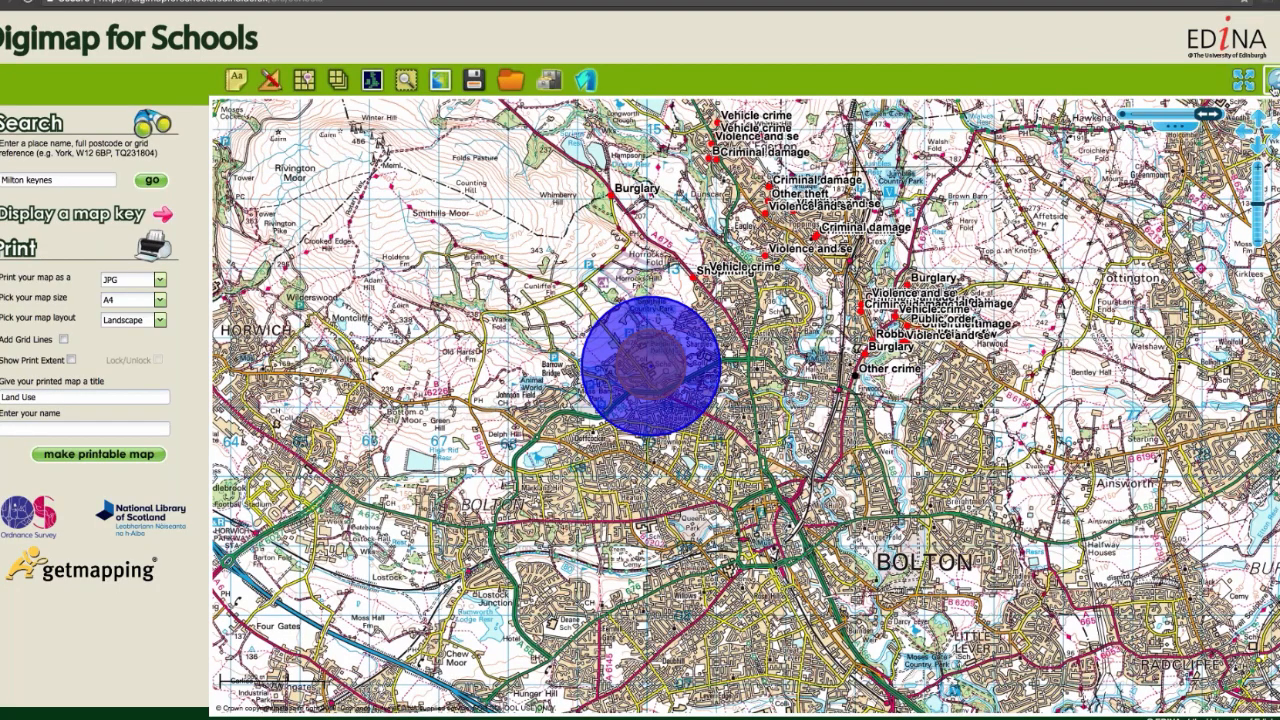
Step: Review the add-points help page for the CSV file rules and the postcode, easting/northing and latitude/longitude column formats
{"action": "key", "text": "ctrl+Up"}
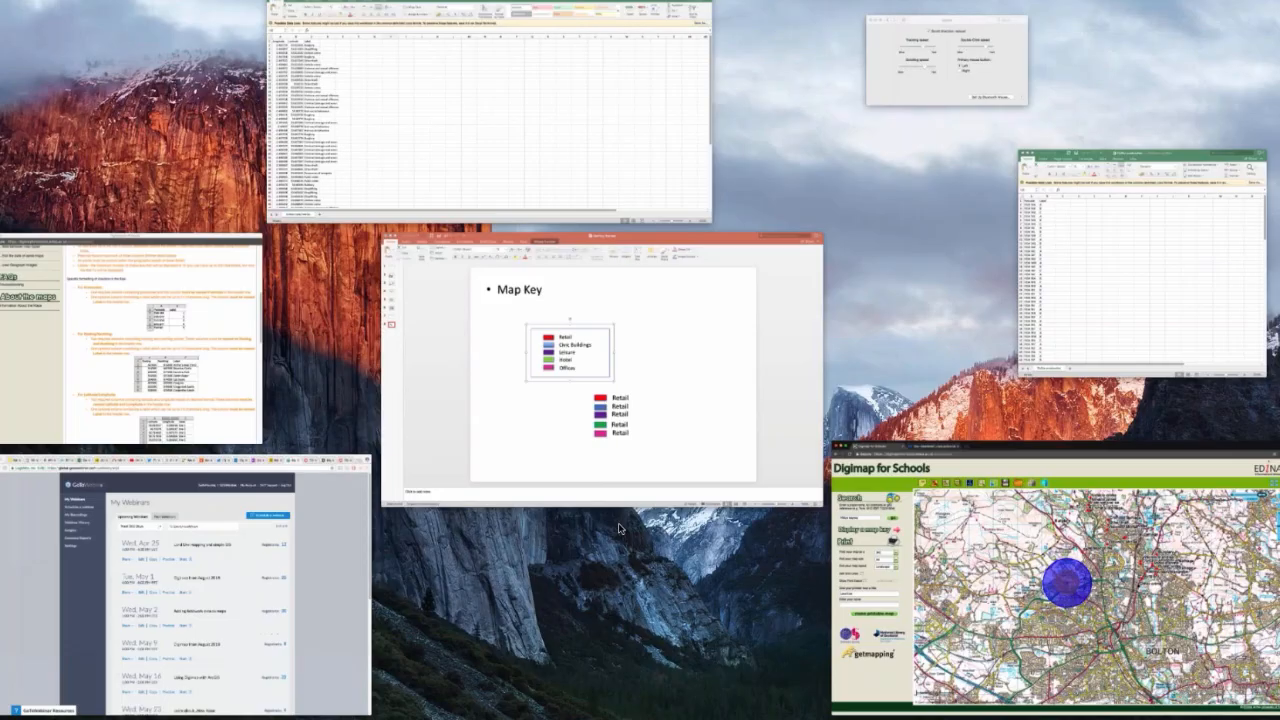
{"action": "left_click", "coordinate": [186, 328]}
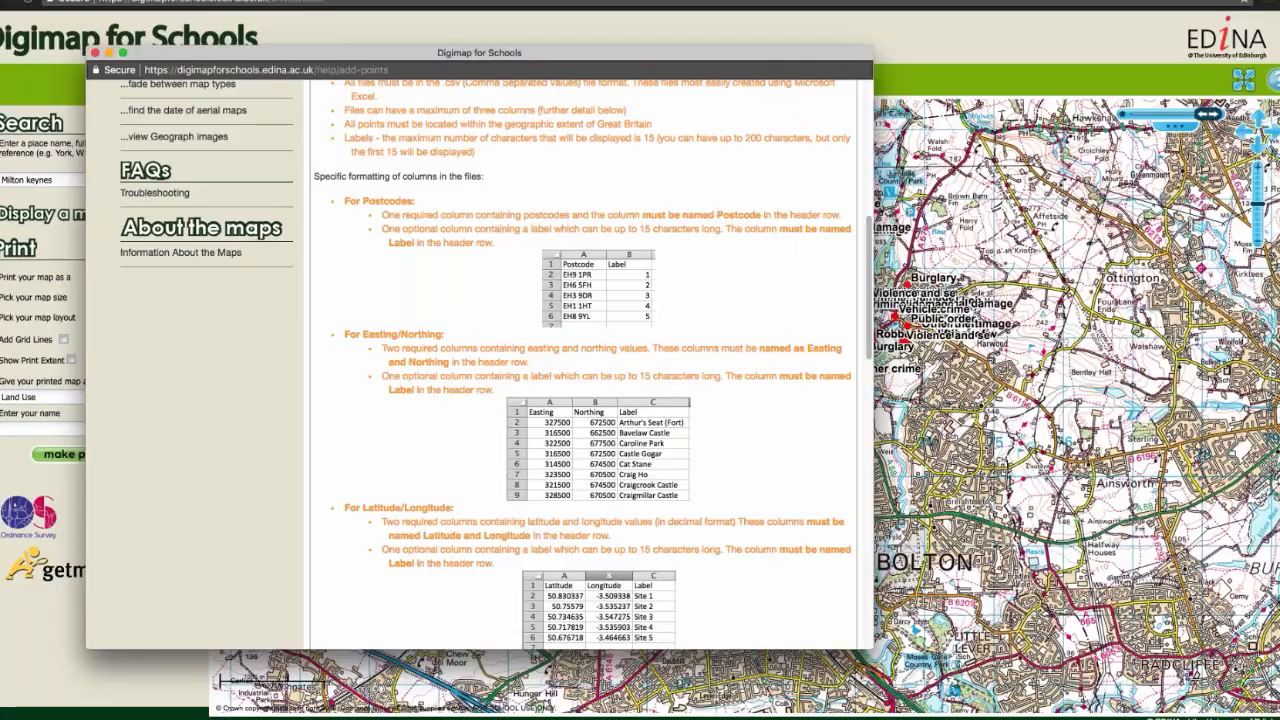
{"action": "scroll", "coordinate": [118, 316], "scroll_direction": "up", "scroll_amount": 1}
{"action": "scroll", "coordinate": [118, 316], "scroll_direction": "up", "scroll_amount": 2}
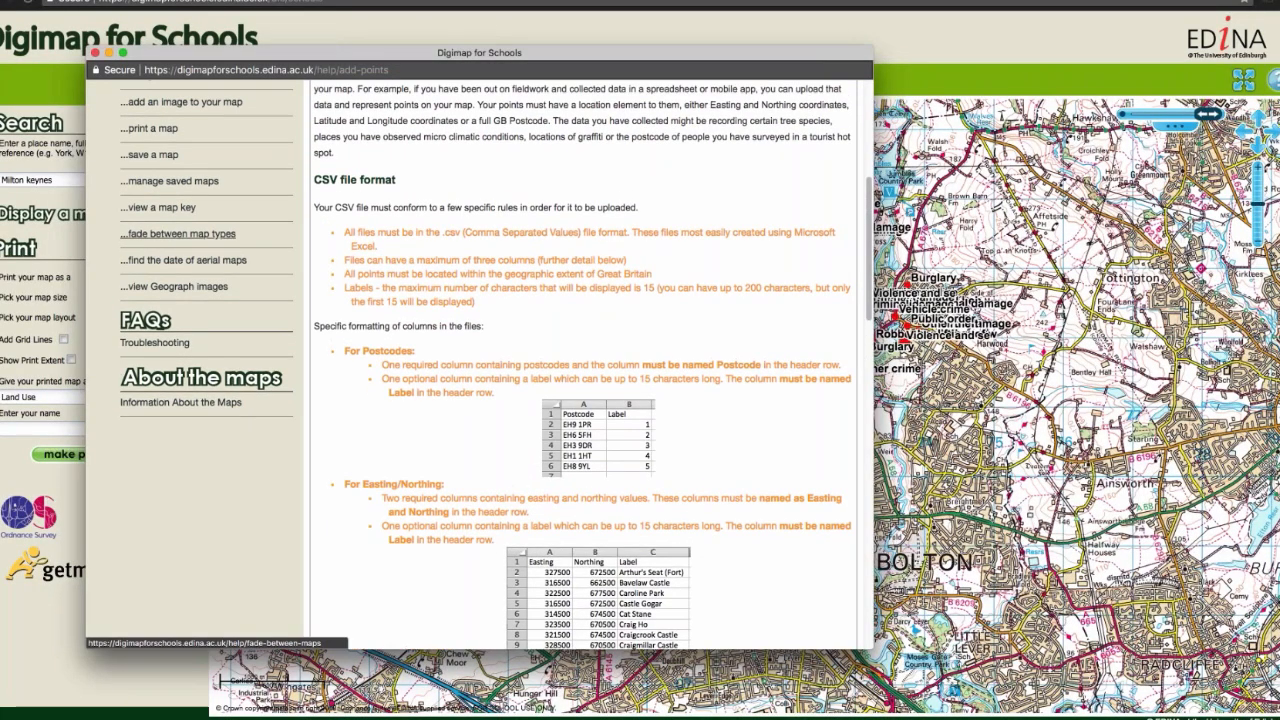
{"action": "scroll", "coordinate": [160, 234], "scroll_direction": "up", "scroll_amount": 1}
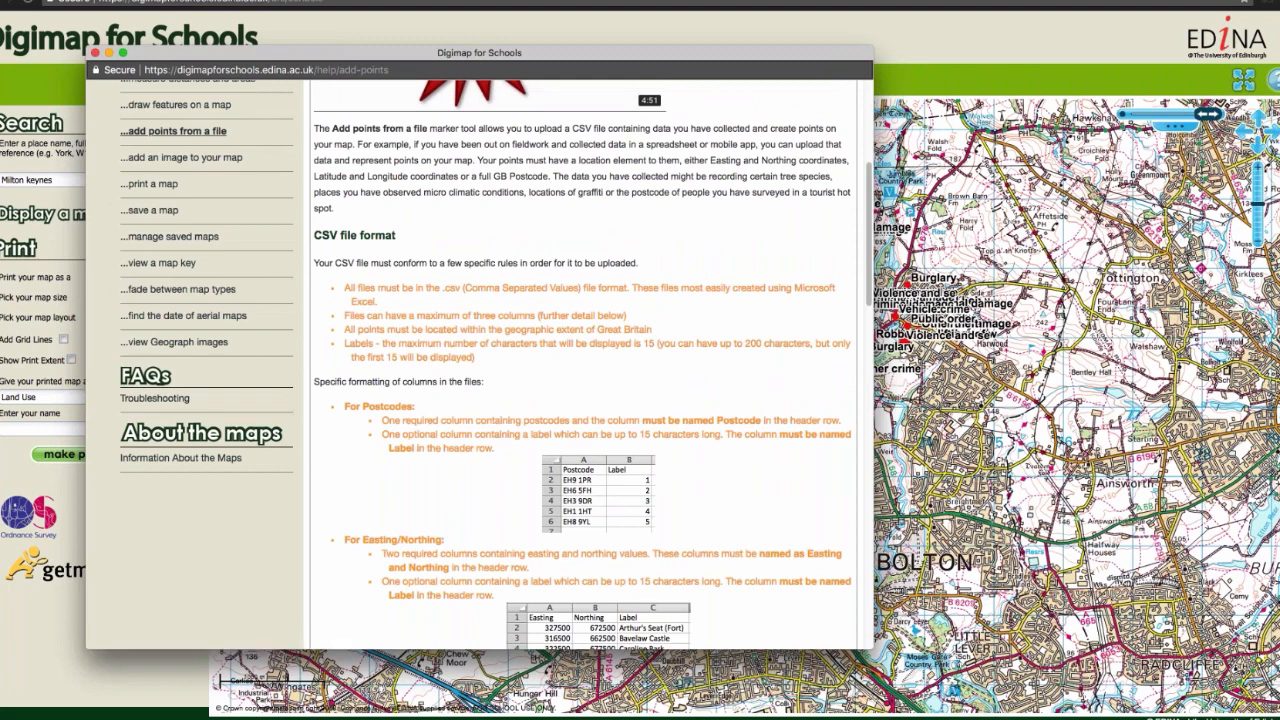
{"action": "scroll", "coordinate": [580, 365], "scroll_direction": "down", "scroll_amount": 3}
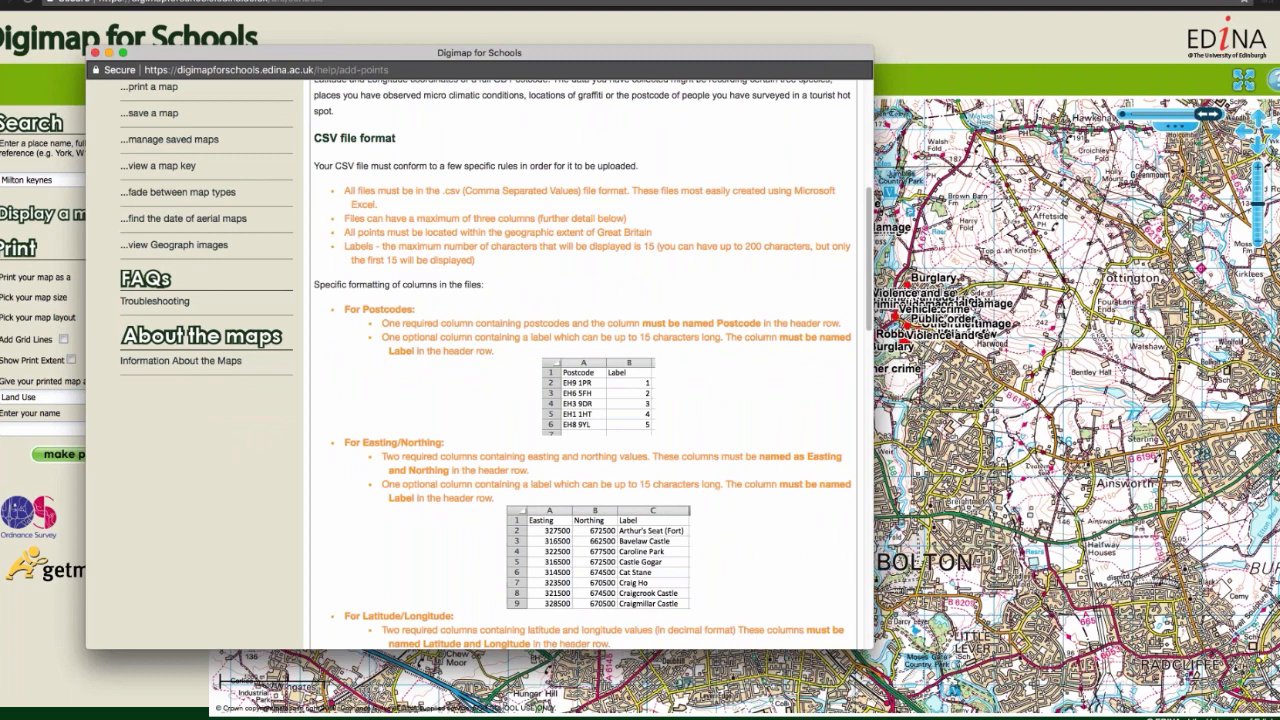
{"action": "key", "text": "super+Tab"}
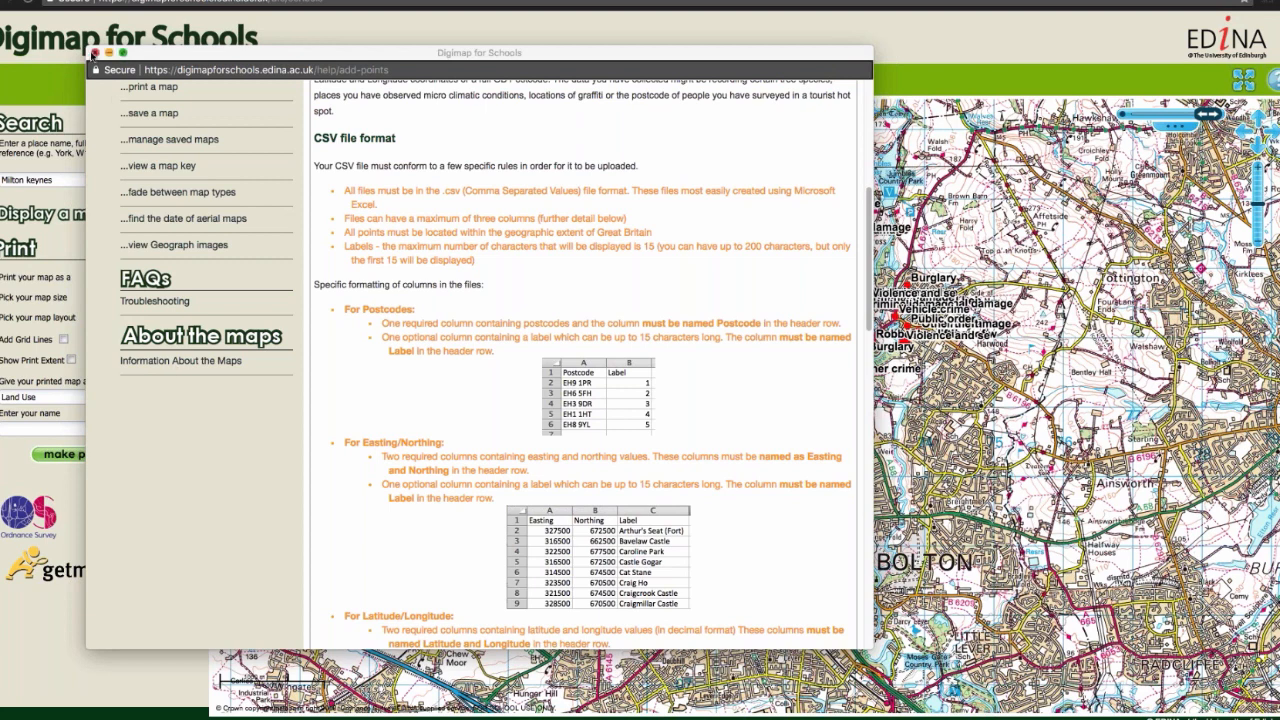
{"action": "left_click", "coordinate": [94, 53]}
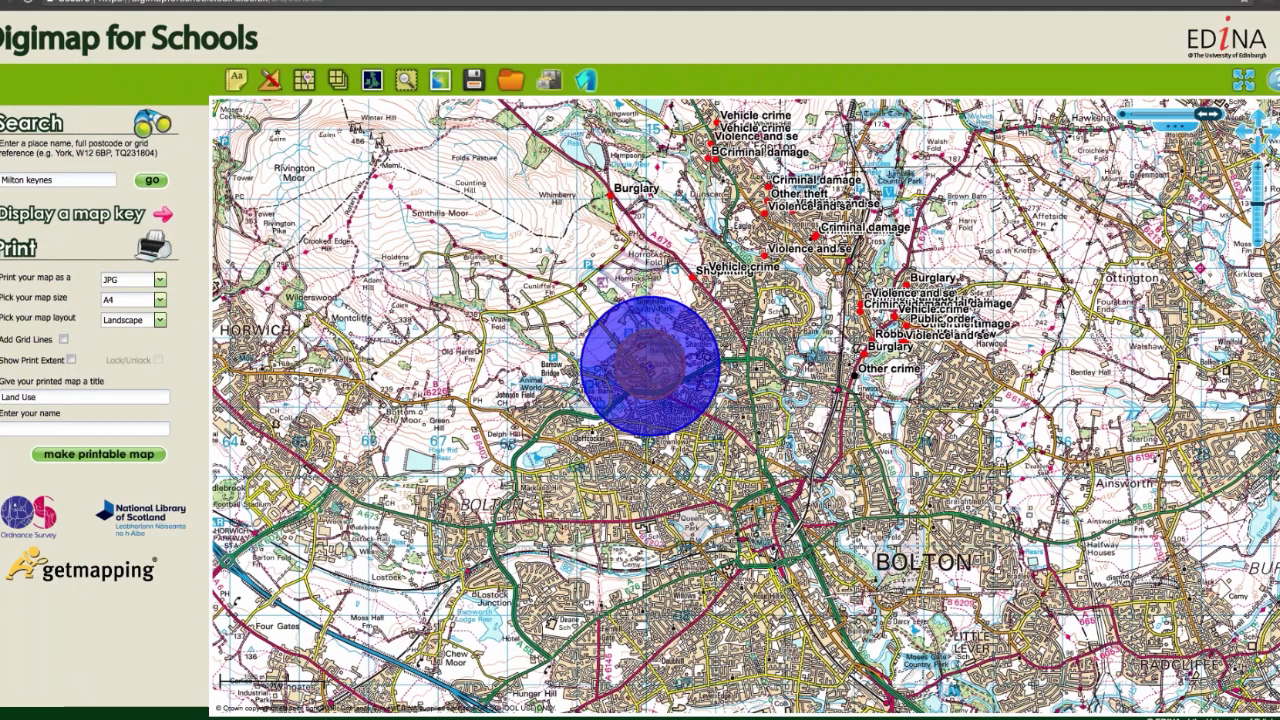
Step: Bring the area southeast of Bolton into view, start the buffer tool and fade the map fully to the 1950s layer
{"action": "left_click_drag", "start_coordinate": [720, 450], "coordinate": [504, 212]}
{"action": "left_click", "coordinate": [238, 88]}
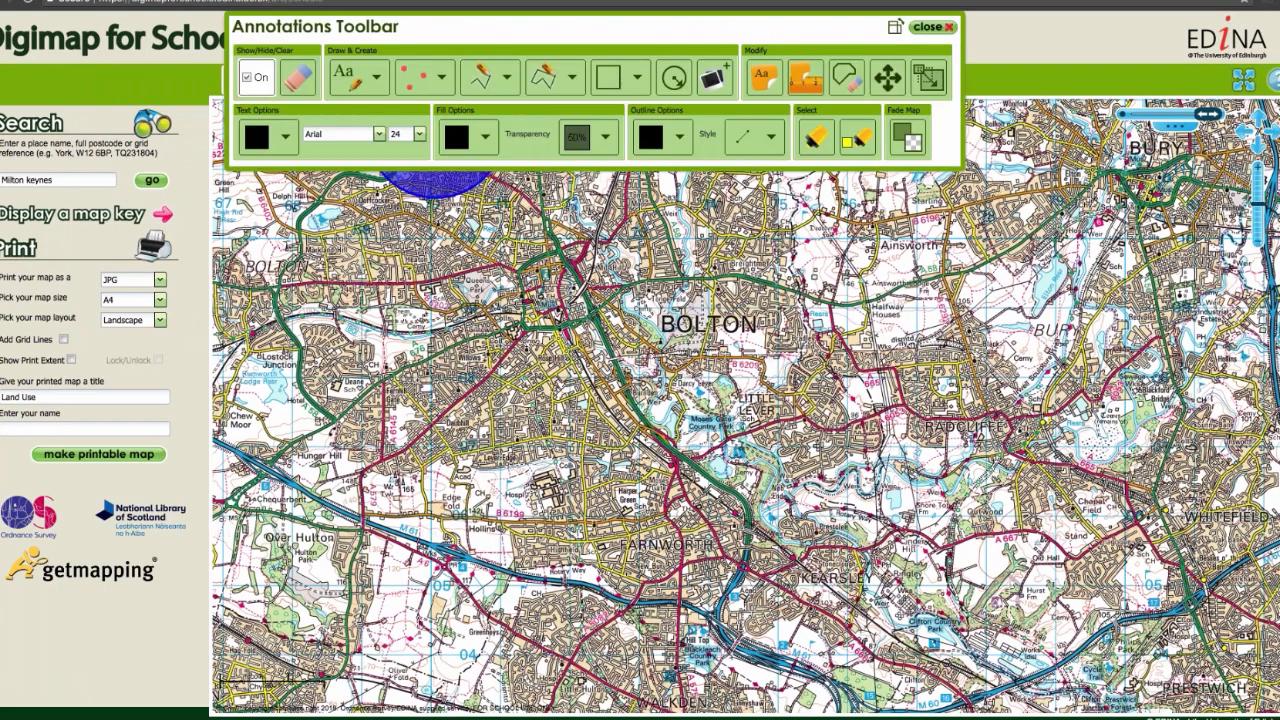
{"action": "left_click", "coordinate": [674, 78]}
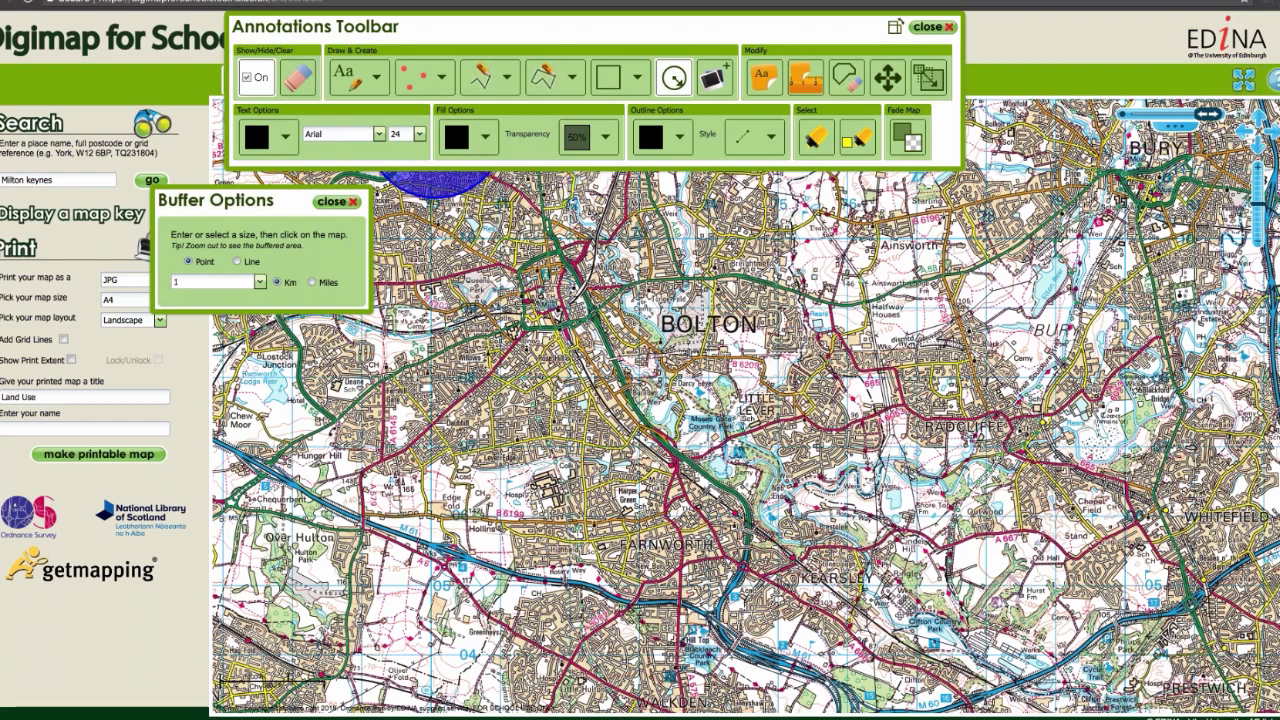
{"action": "left_click", "coordinate": [1175, 127]}
{"action": "left_click", "coordinate": [1160, 177]}
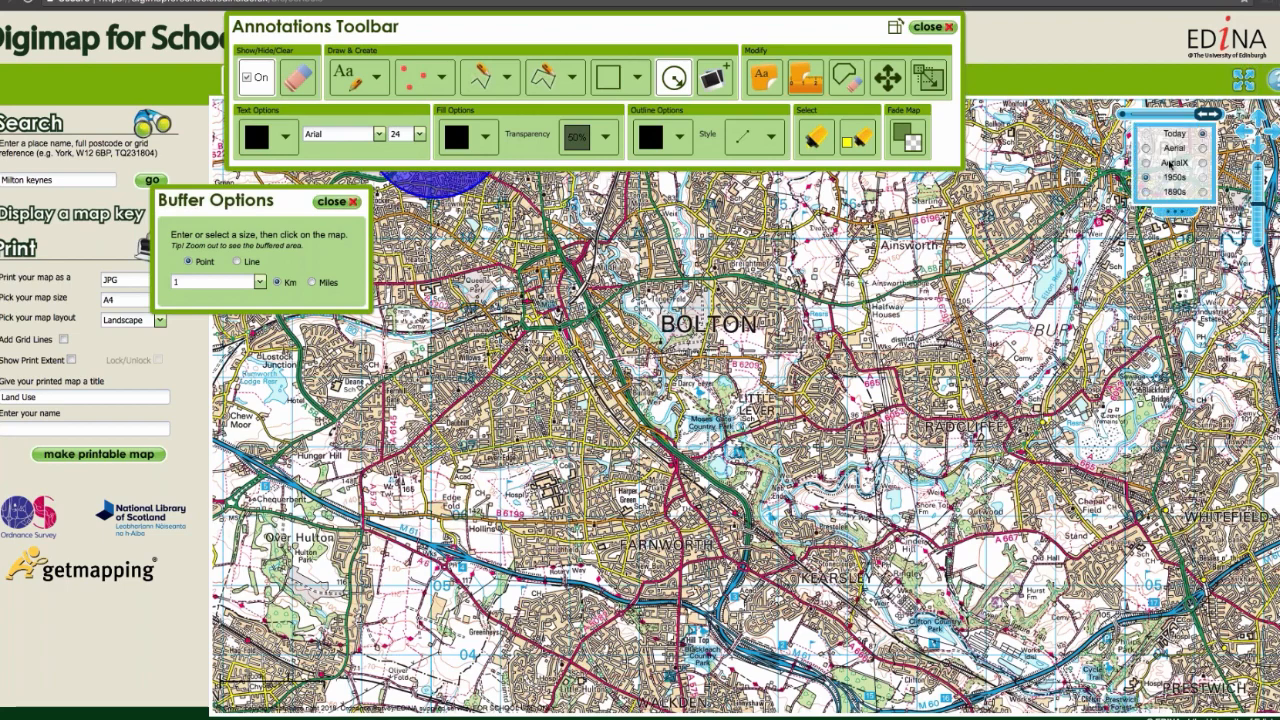
{"action": "left_click_drag", "start_coordinate": [1210, 116], "coordinate": [1143, 117]}
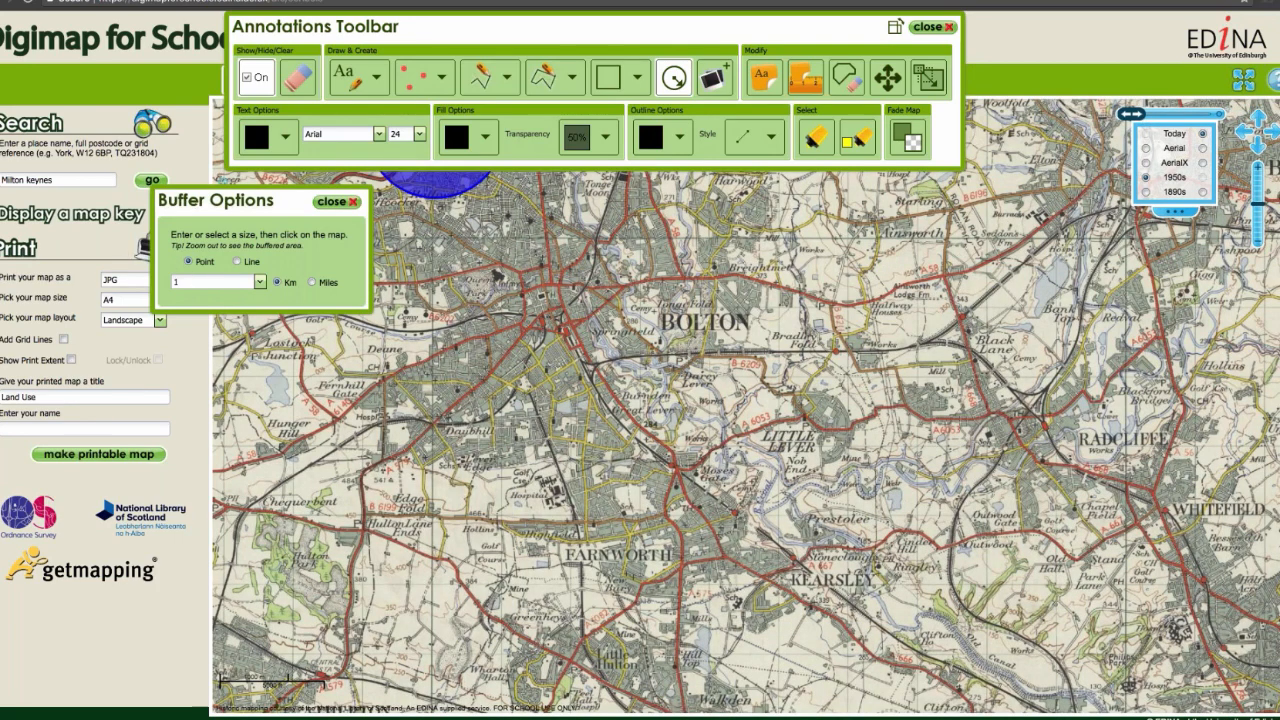
Step: Draw a 0.3 km line buffer in black from Bolton southeast along the route past Kearsley
{"action": "left_click", "coordinate": [236, 262]}
{"action": "key", "text": "BackSpace"}
{"action": "type", "text": "0"}
{"action": "type", "text": ".3"}
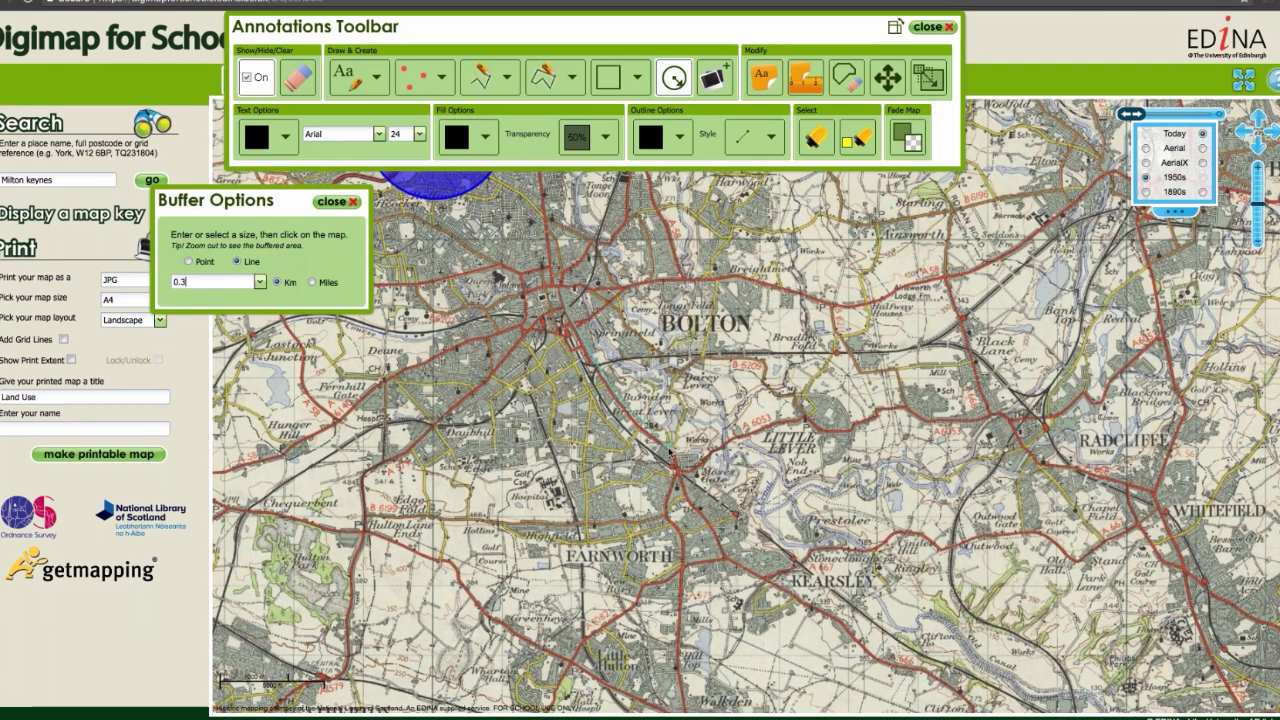
{"action": "left_click", "coordinate": [677, 466]}
{"action": "double_click", "coordinate": [1040, 578]}
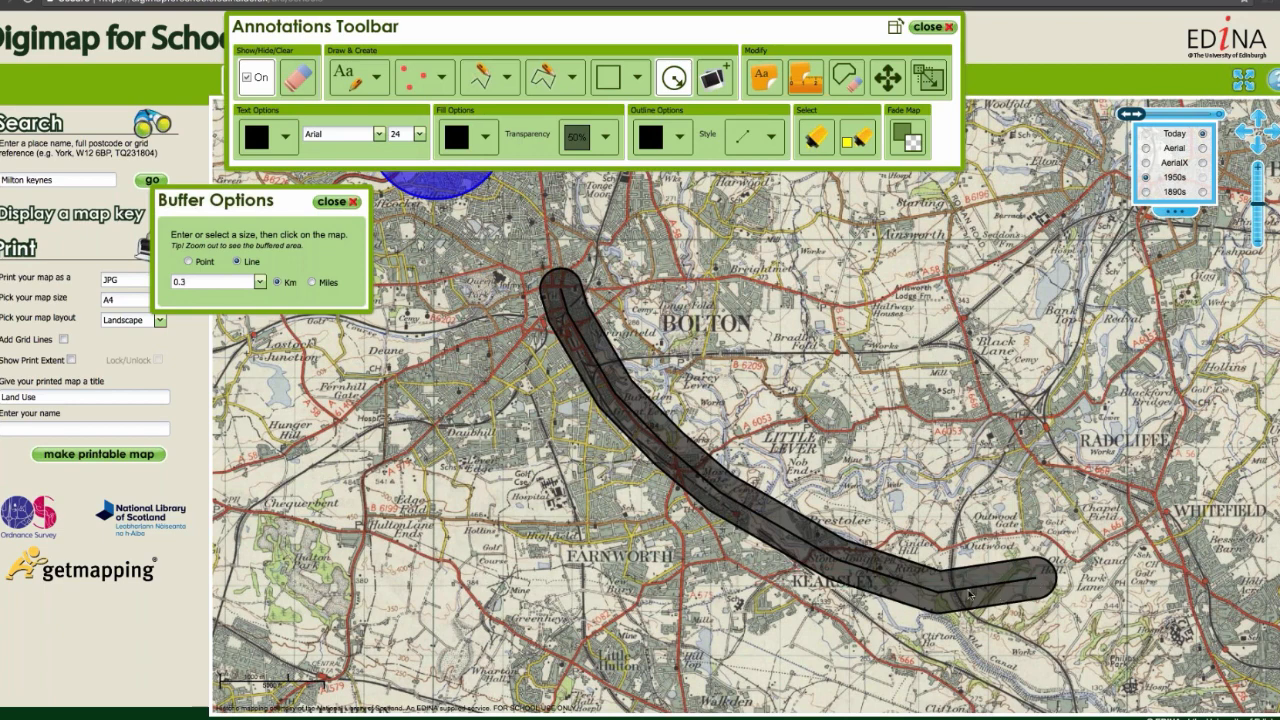
{"action": "double_click", "coordinate": [1035, 579]}
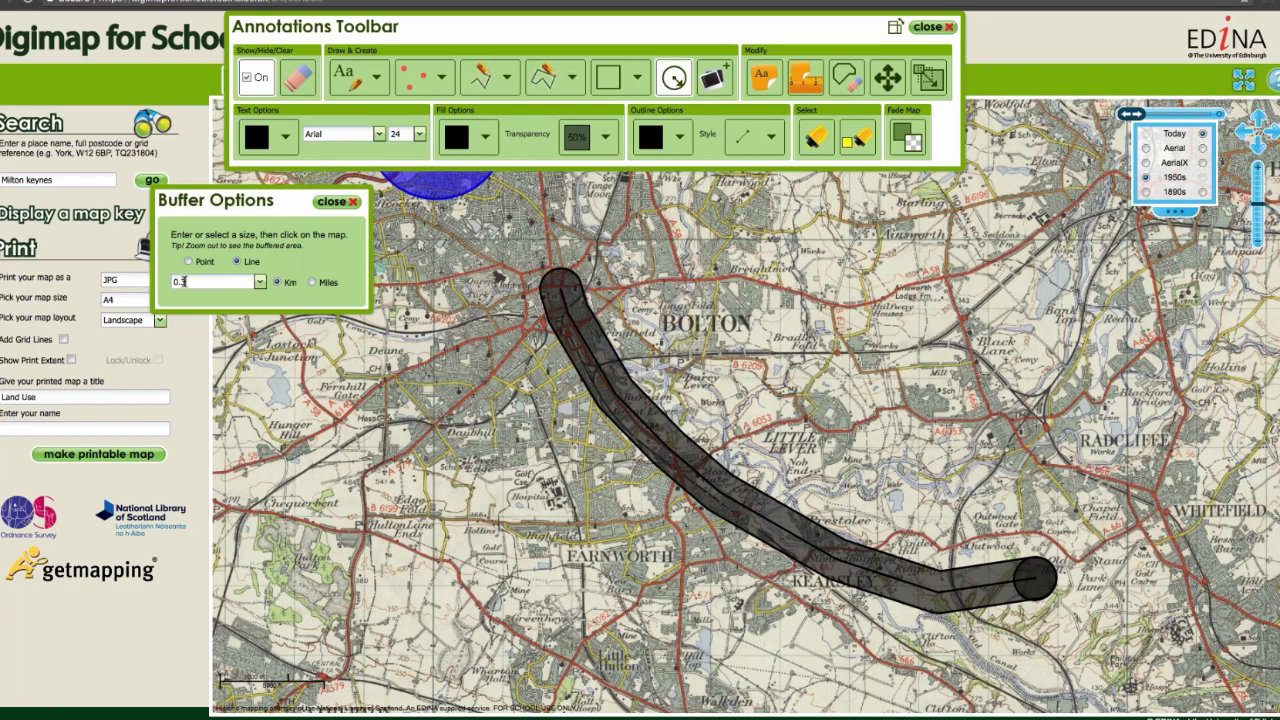
Step: Add a 0.5 km line buffer with red fill and red outline around the same route as the black buffer
{"action": "key", "text": "BackSpace"}
{"action": "type", "text": "5"}
{"action": "left_click", "coordinate": [485, 136]}
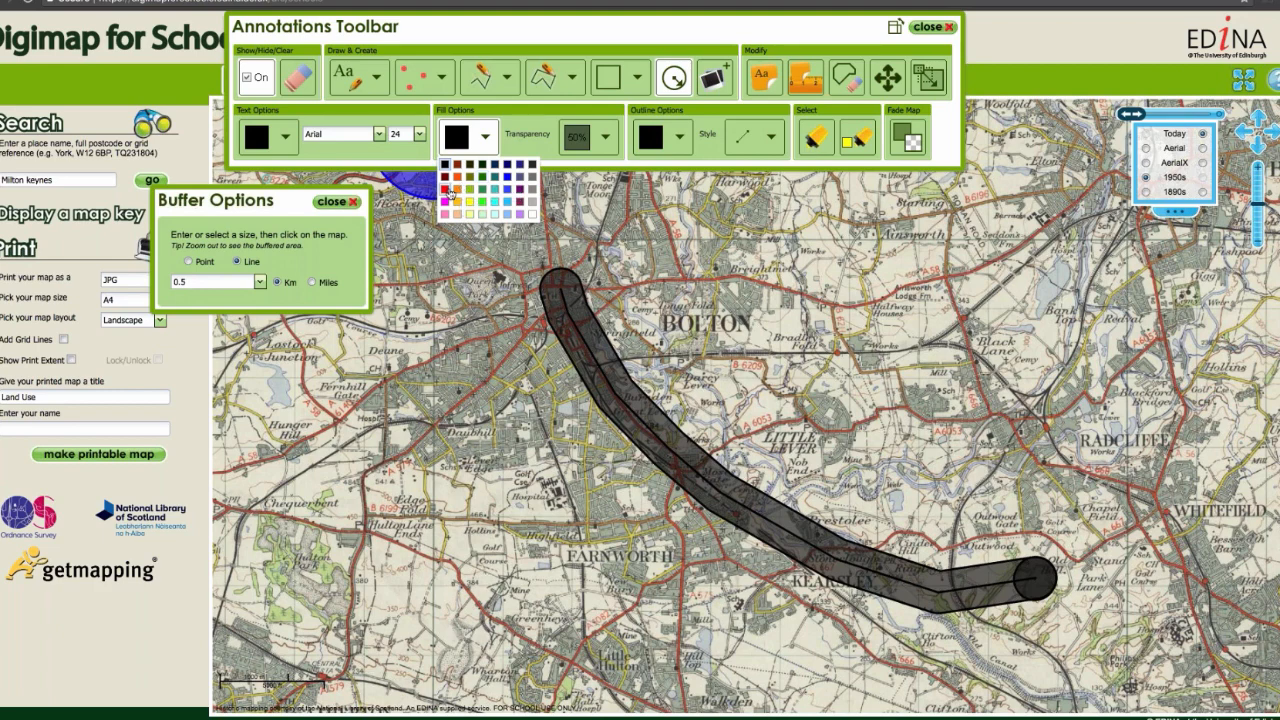
{"action": "left_click", "coordinate": [451, 195]}
{"action": "left_click", "coordinate": [679, 136]}
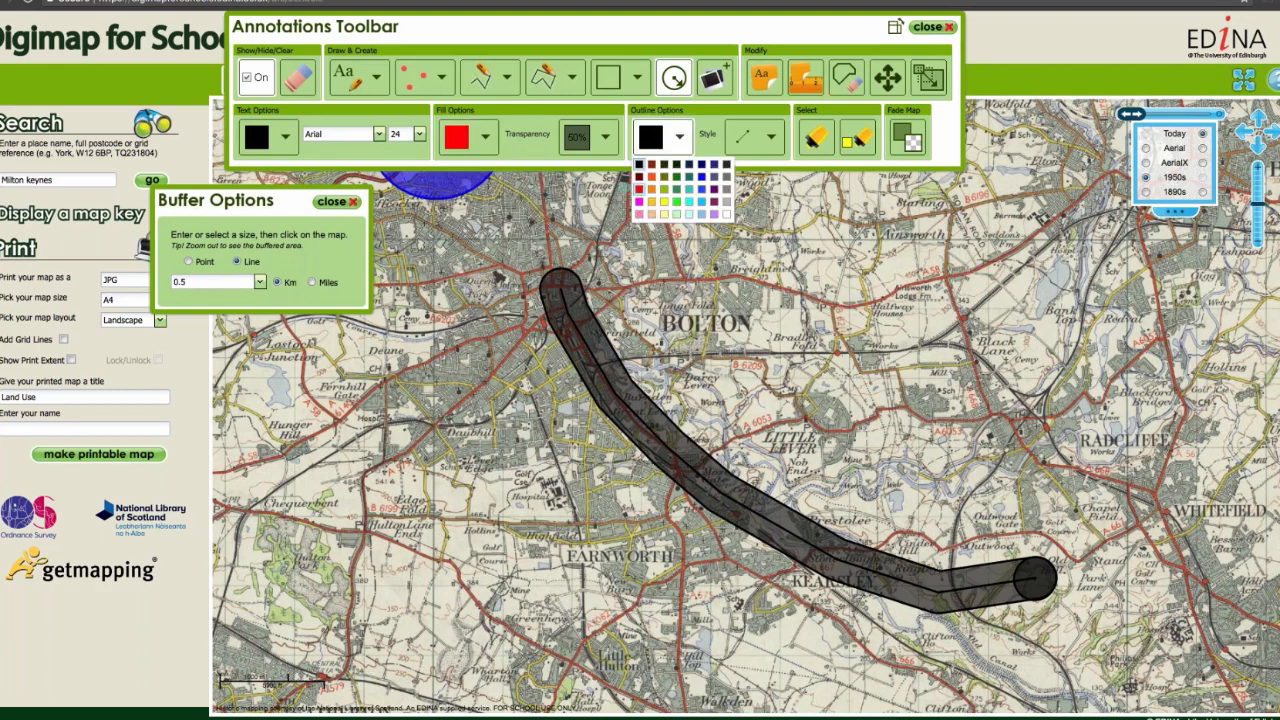
{"action": "left_click", "coordinate": [645, 195]}
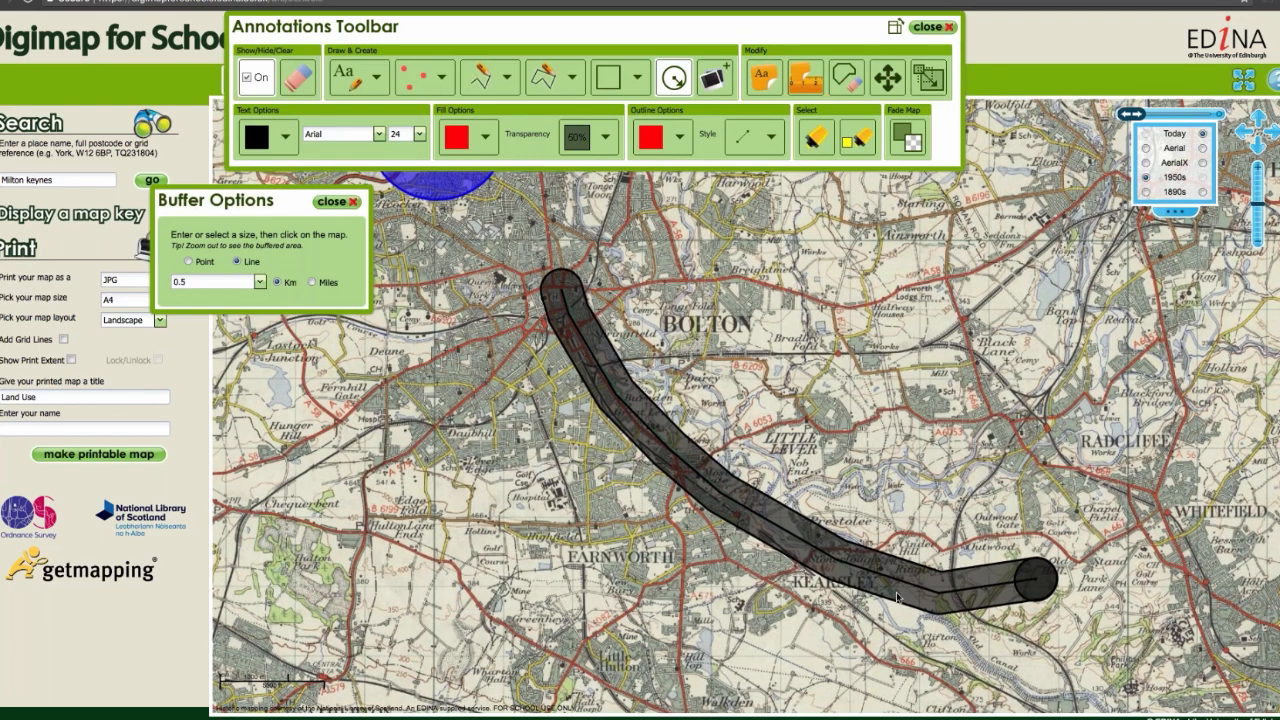
{"action": "left_click", "coordinate": [1038, 584]}
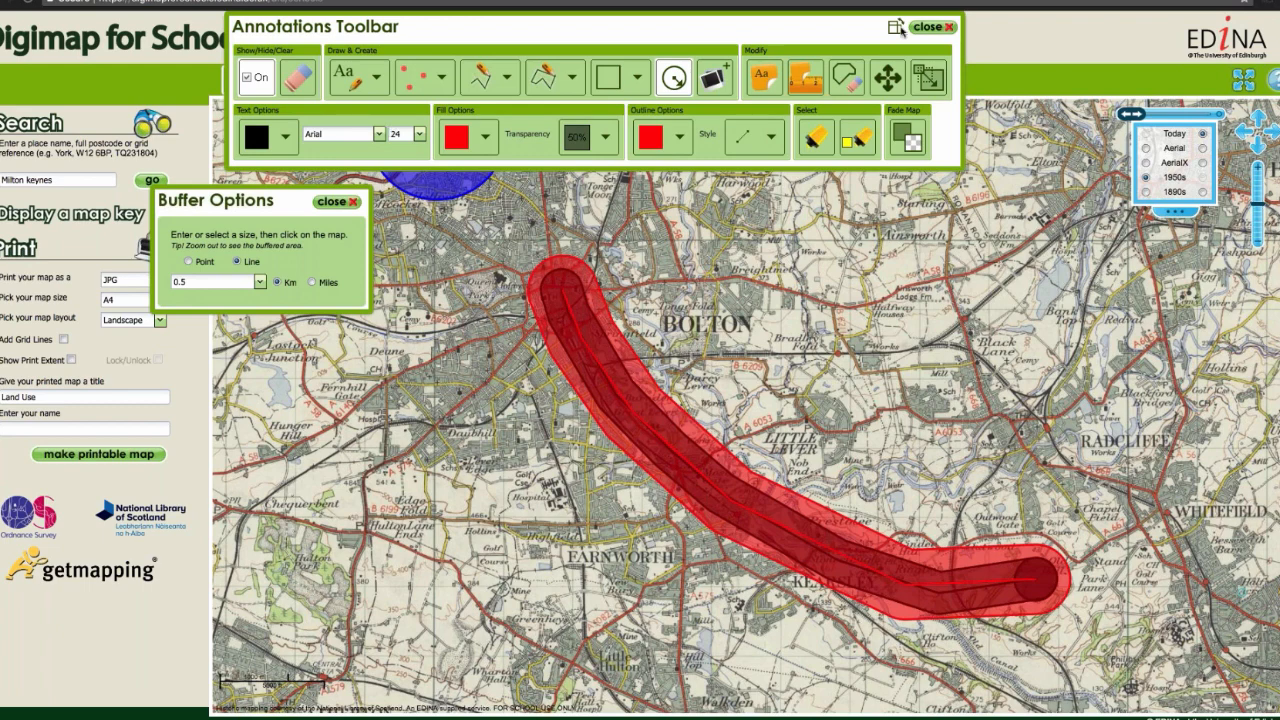
{"action": "left_click", "coordinate": [933, 27]}
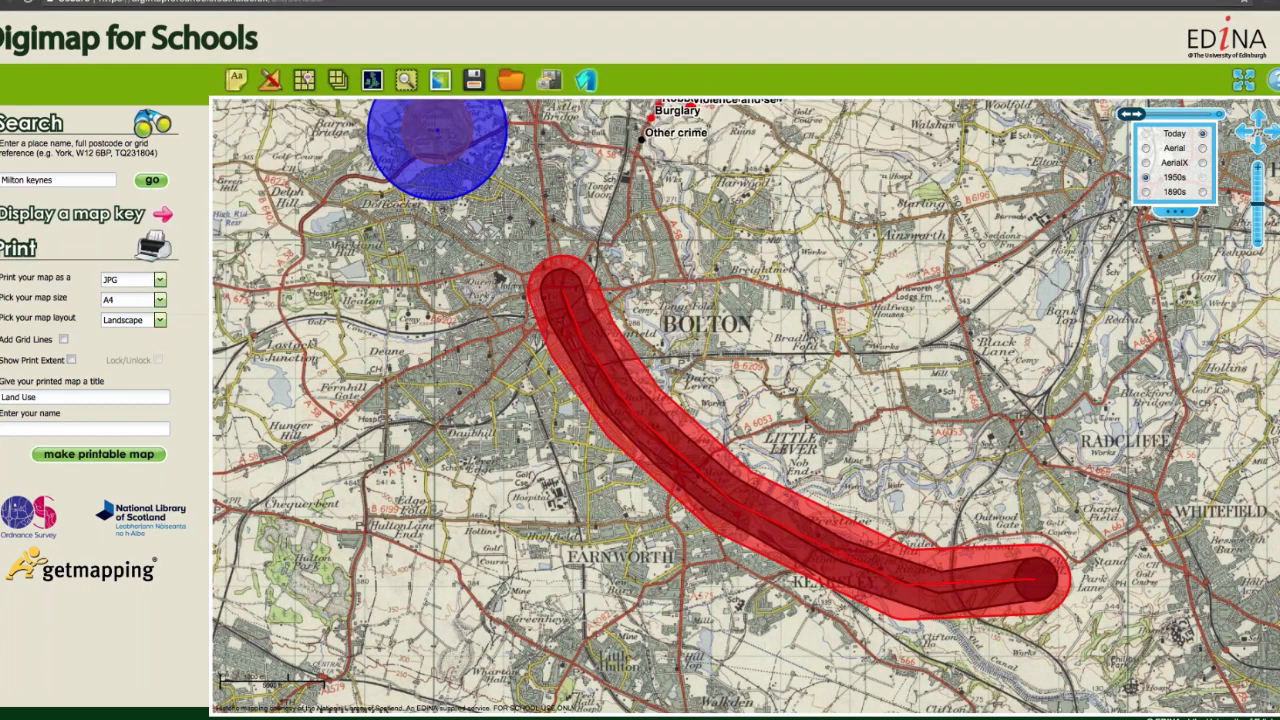
Step: Search for happisburgh and centre the map on Happisburgh (Norfolk)
{"action": "left_click_drag", "start_coordinate": [3, 180], "coordinate": [54, 181]}
{"action": "type", "text": "happisburgh"}
{"action": "key", "text": "Return"}
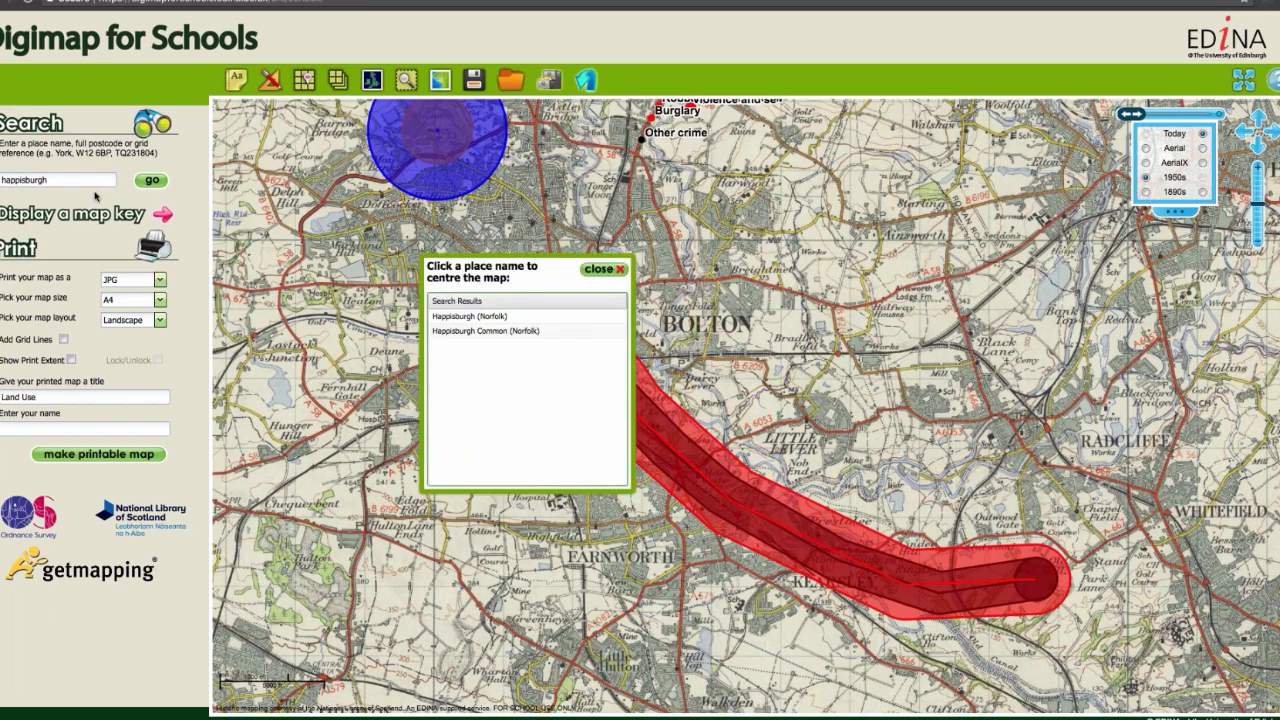
{"action": "left_click", "coordinate": [458, 316]}
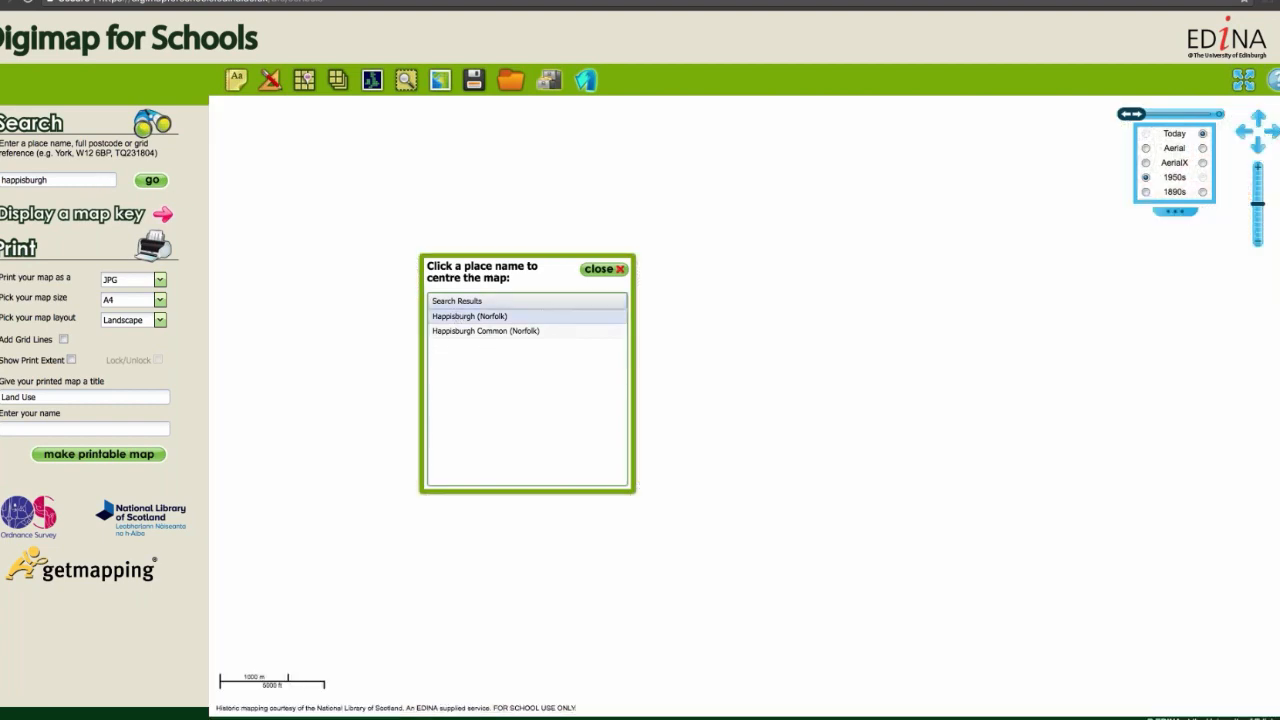
{"action": "left_click", "coordinate": [598, 275]}
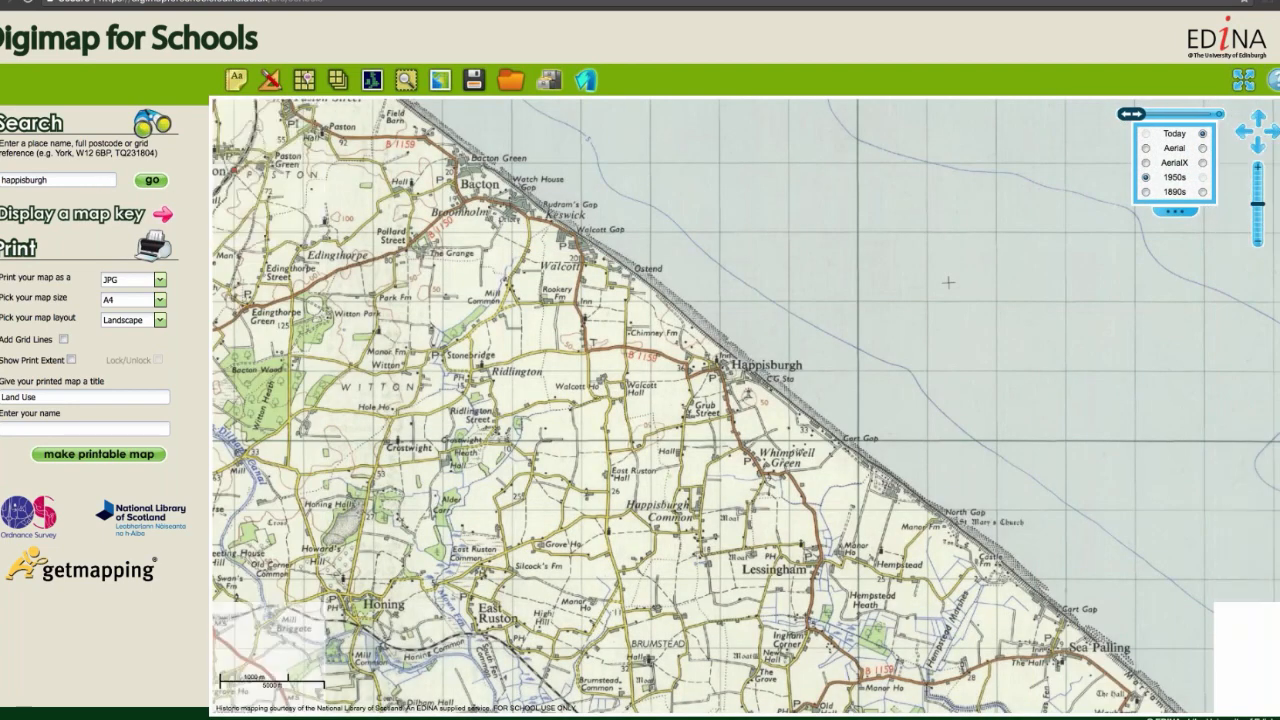
Step: Open the saved Coastal Erosion map of class EDINA dated 10/04/2018 and fade it fully to the 1890s layer
{"action": "left_click", "coordinate": [511, 81]}
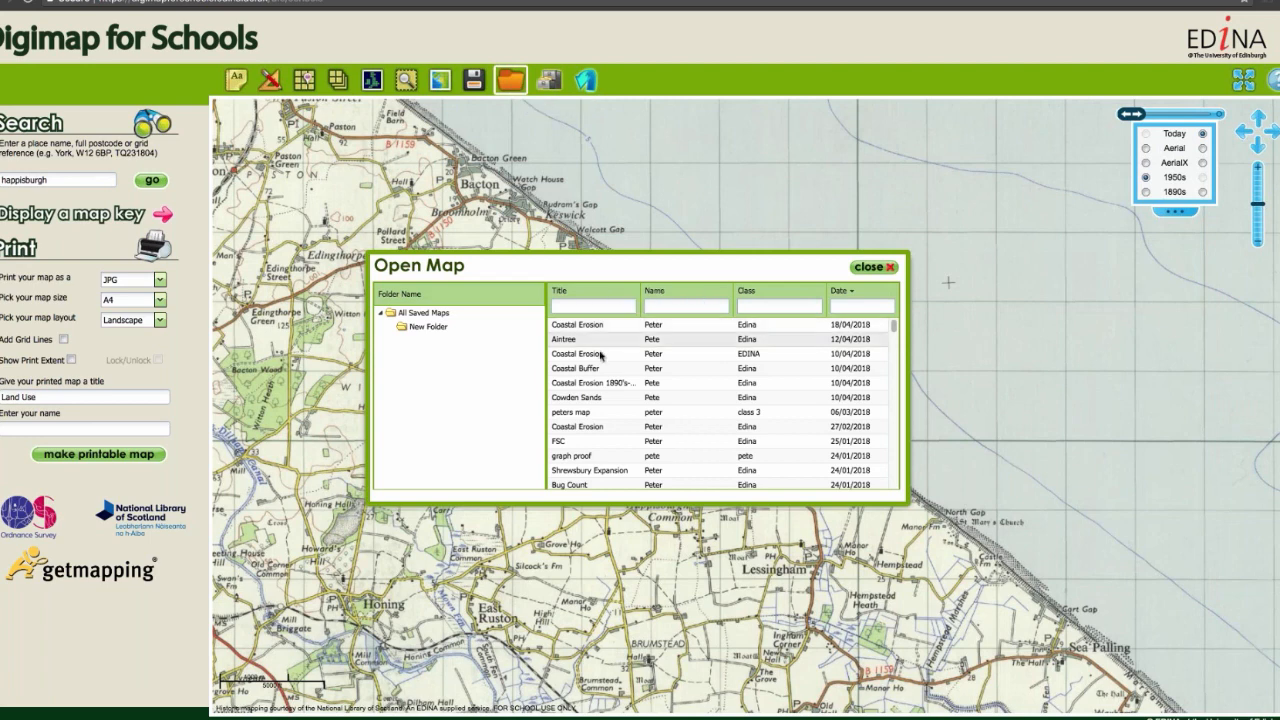
{"action": "double_click", "coordinate": [598, 353]}
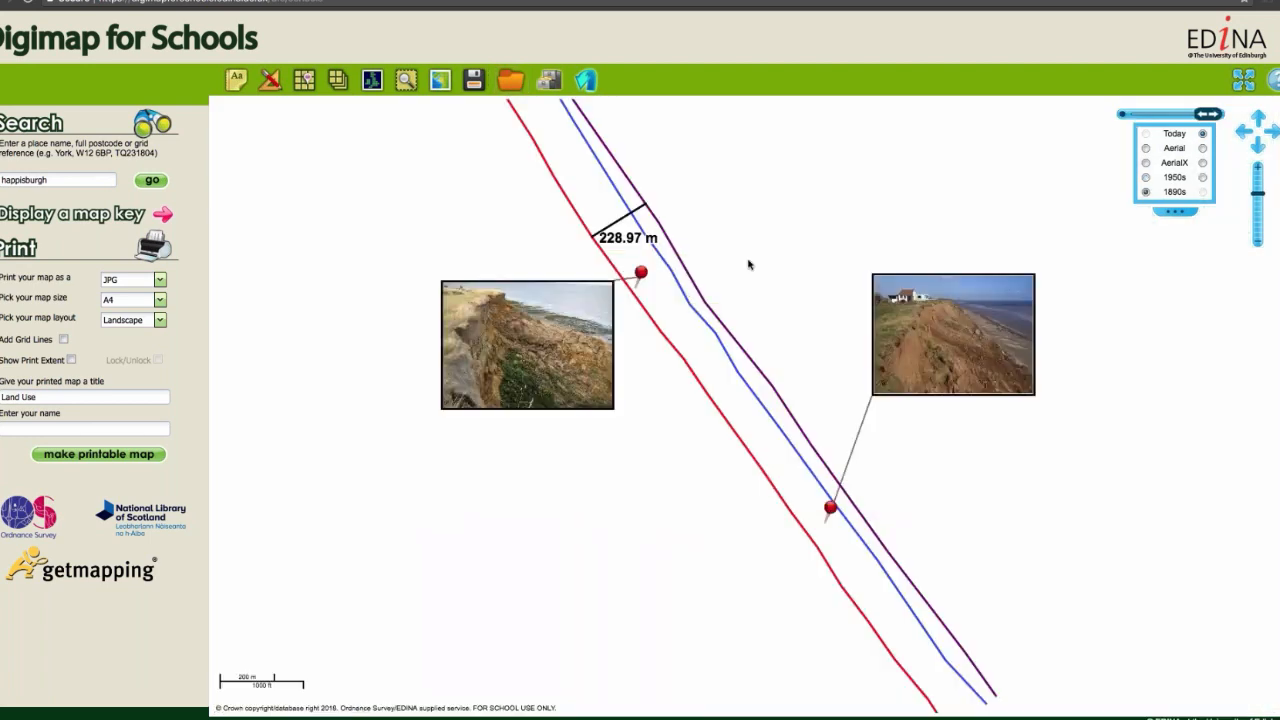
{"action": "left_click_drag", "start_coordinate": [748, 264], "coordinate": [797, 309]}
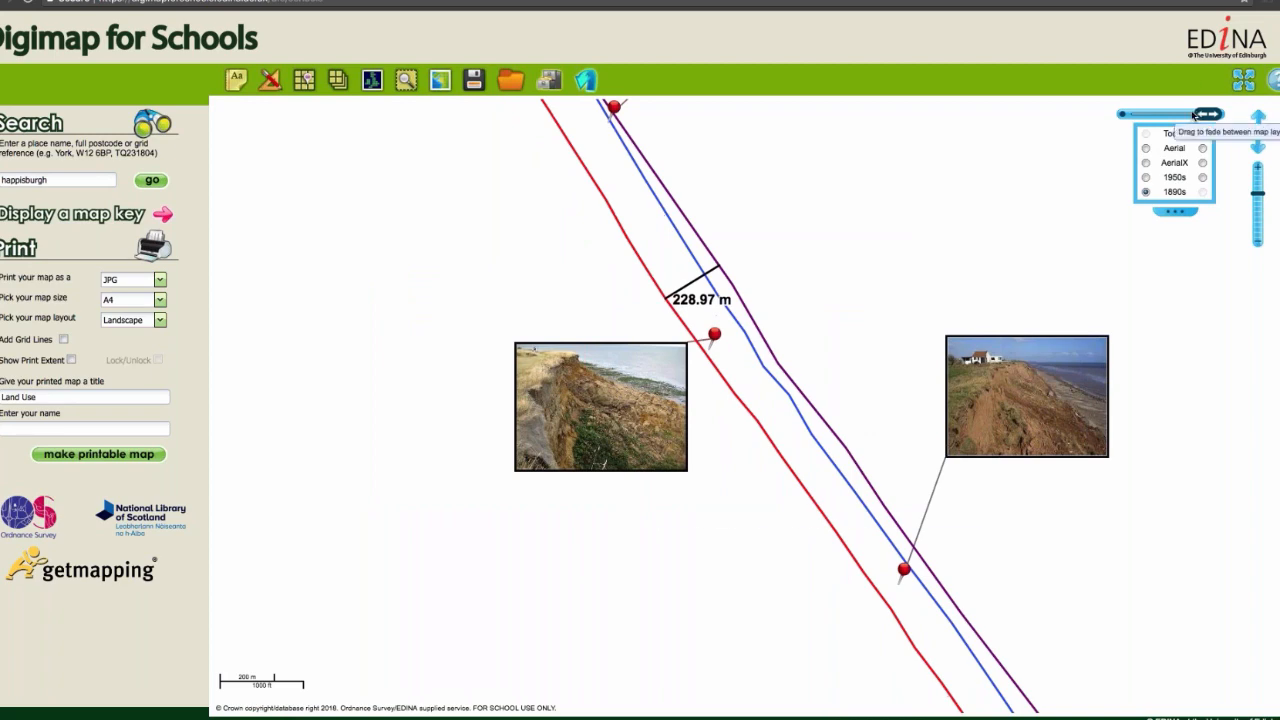
{"action": "mouse_move", "coordinate": [1208, 114]}
{"action": "left_mouse_down"}
{"action": "mouse_move", "coordinate": [1143, 115]}
{"action": "mouse_move", "coordinate": [1207, 114]}
{"action": "left_mouse_up"}
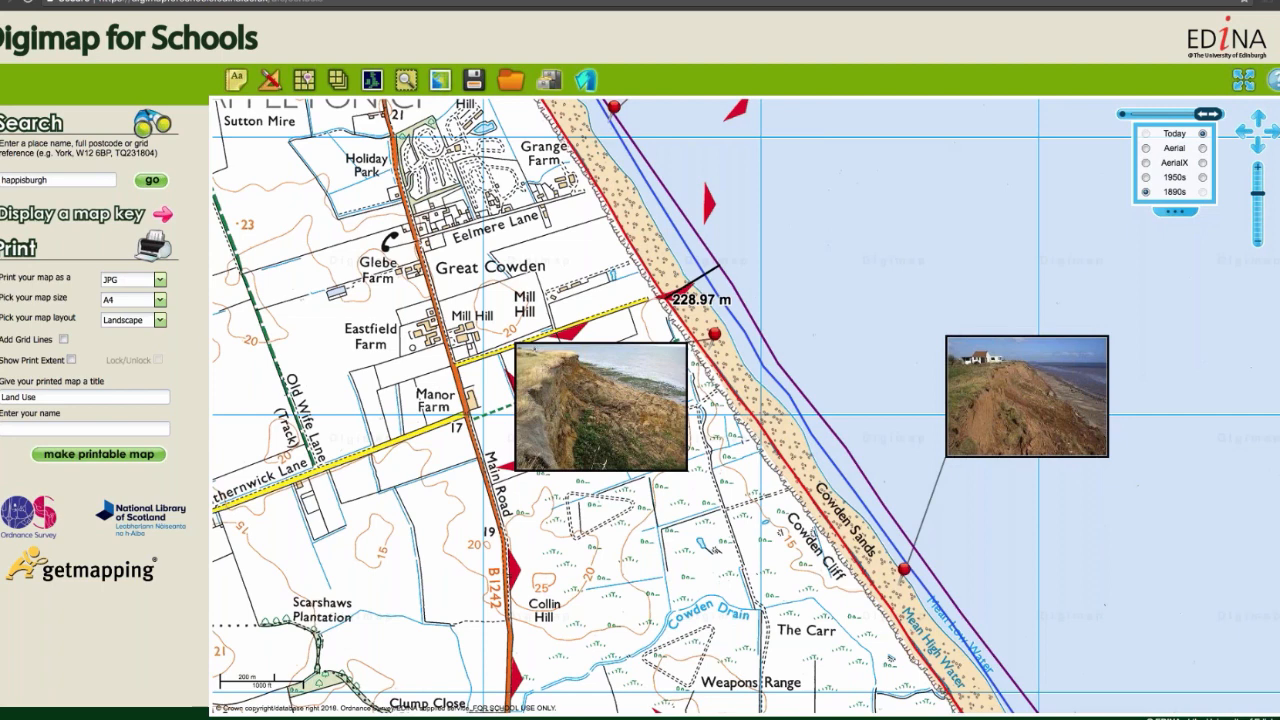
{"action": "left_click_drag", "start_coordinate": [1207, 114], "coordinate": [1130, 115]}
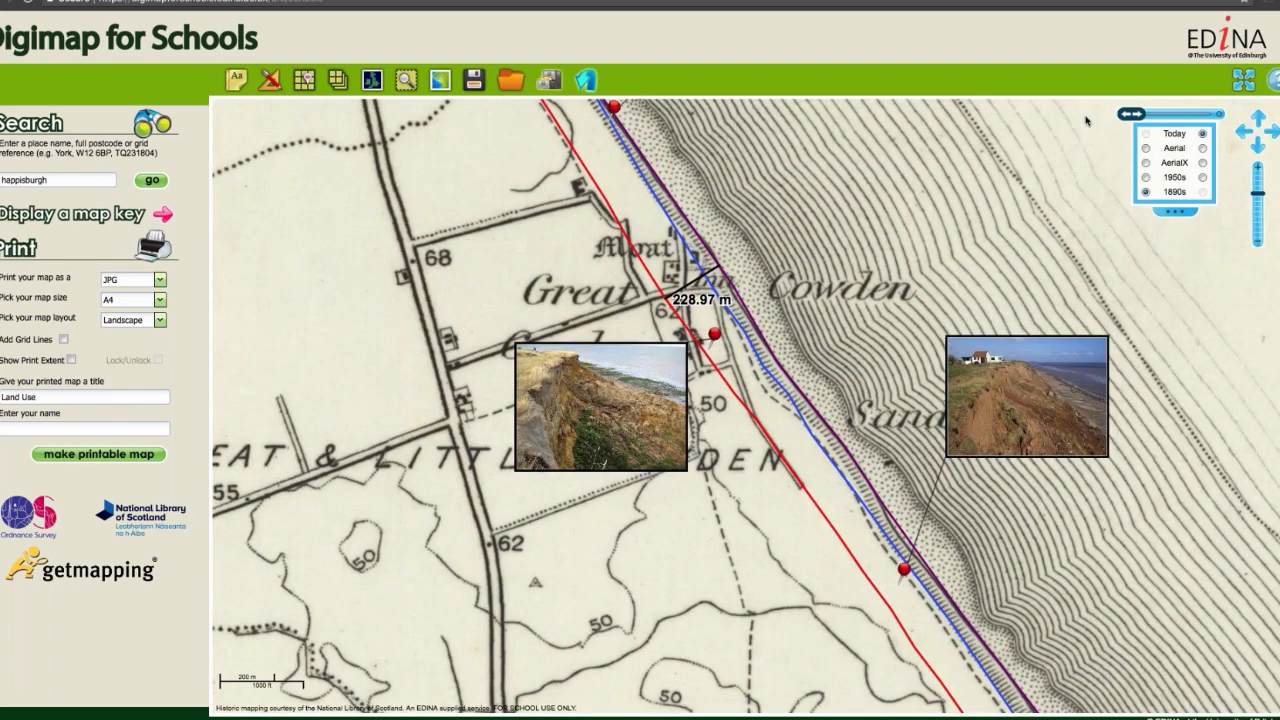
Step: Fade the map fully back to the Today layer and draw a red 0.228 km line buffer along today's coast line past Great Cowden
{"action": "left_click_drag", "start_coordinate": [1130, 114], "coordinate": [1212, 115]}
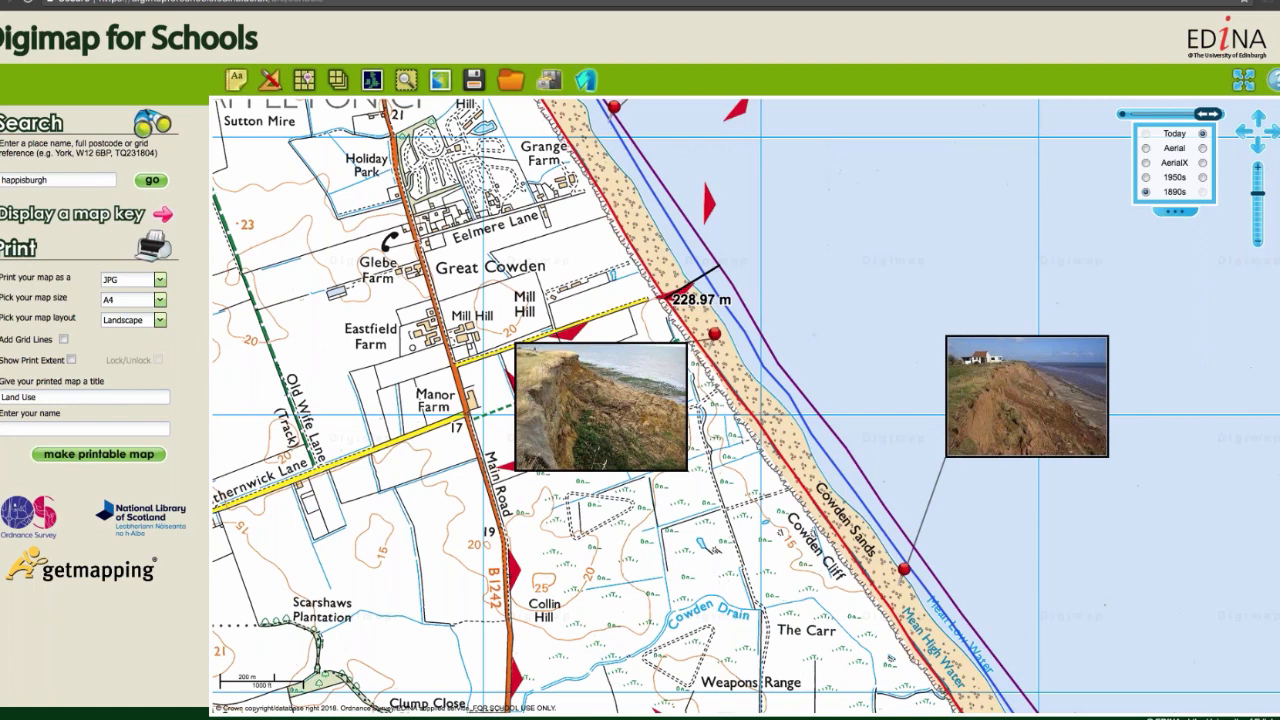
{"action": "left_click", "coordinate": [236, 79]}
{"action": "left_click", "coordinate": [673, 78]}
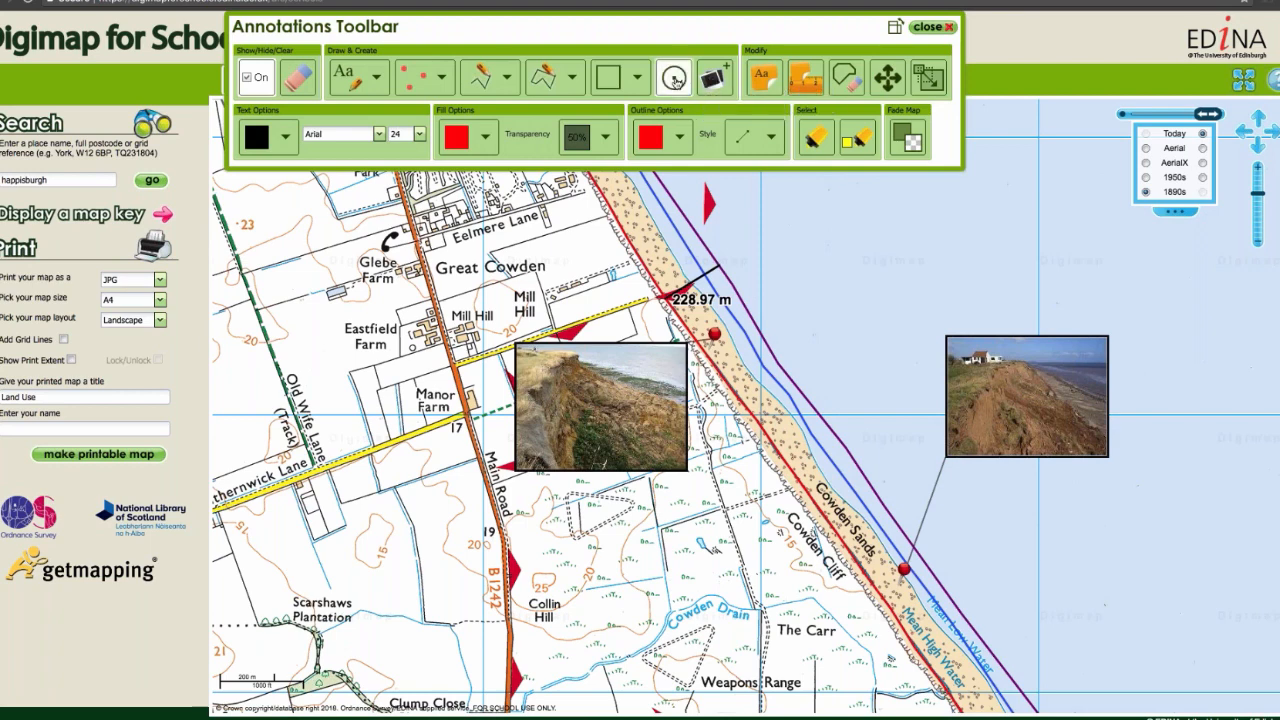
{"action": "double_click", "coordinate": [178, 282]}
{"action": "type", "text": "2"}
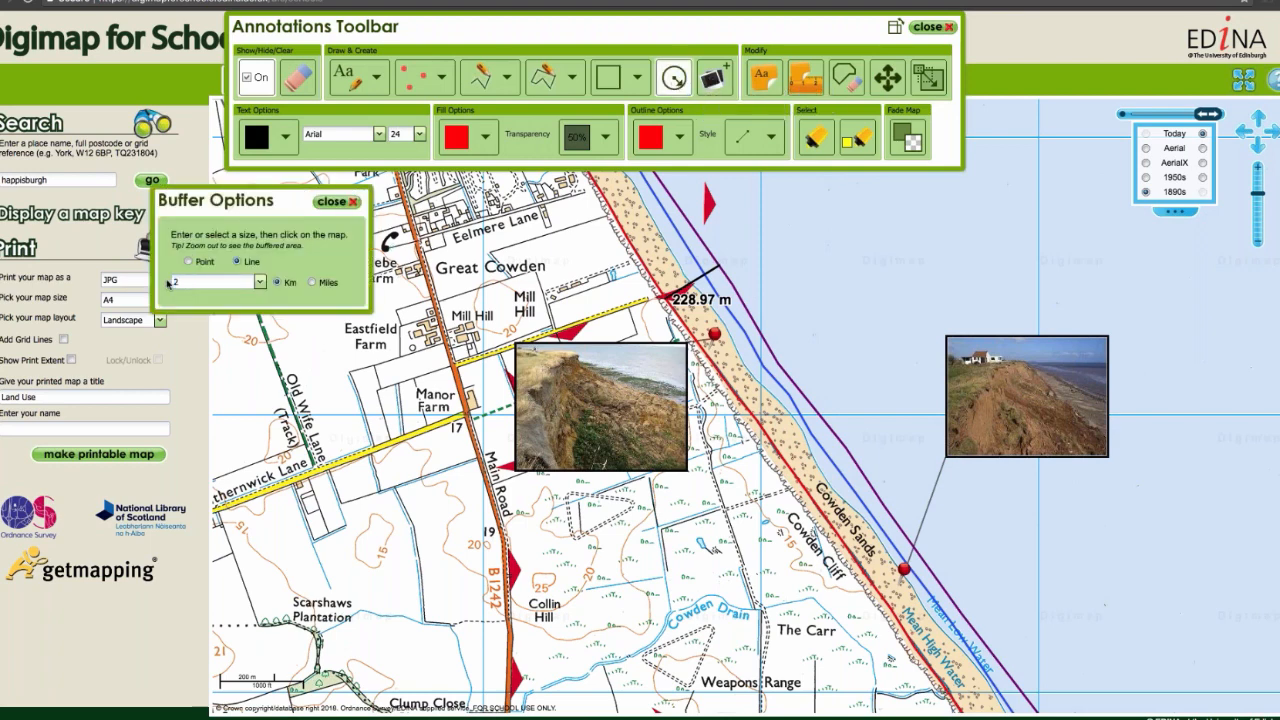
{"action": "key", "text": "BackSpace"}
{"action": "type", "text": "0.228"}
{"action": "left_click", "coordinate": [959, 710]}
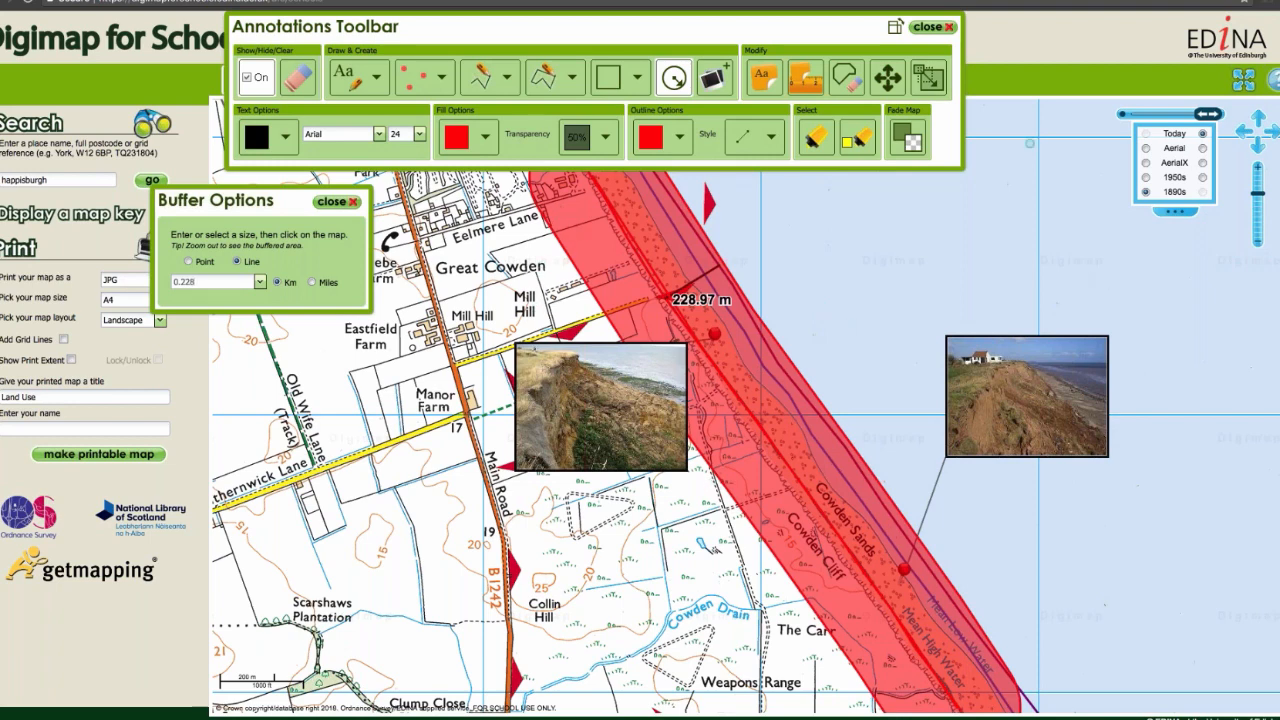
Step: Leave the buffer tool and examine the land inside the coastal buffer around Grange Farm, Eelmere Lane and Great Cowden
{"action": "left_click", "coordinate": [675, 85]}
{"action": "left_click_drag", "start_coordinate": [569, 188], "coordinate": [748, 415]}
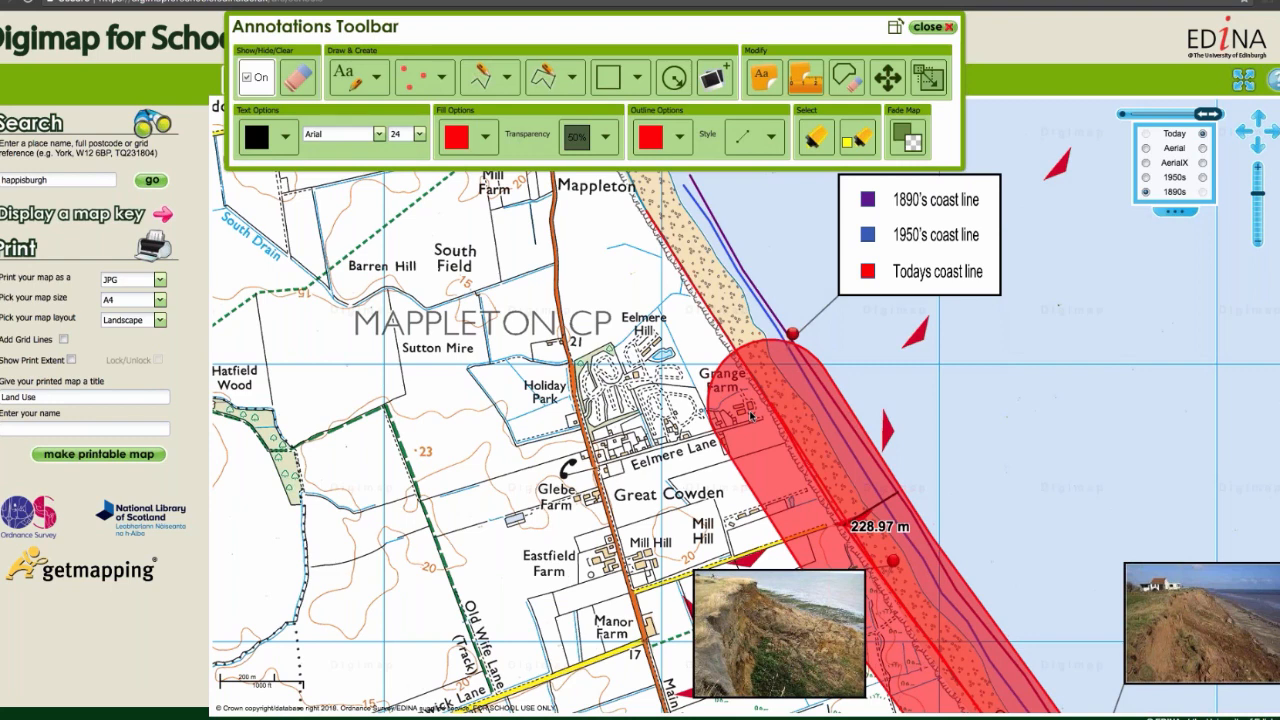
{"action": "mouse_move", "coordinate": [711, 352]}
{"action": "left_mouse_down"}
{"action": "mouse_move", "coordinate": [547, 279]}
{"action": "mouse_move", "coordinate": [506, 190]}
{"action": "left_mouse_up"}
{"action": "left_click_drag", "start_coordinate": [483, 297], "coordinate": [456, 284]}
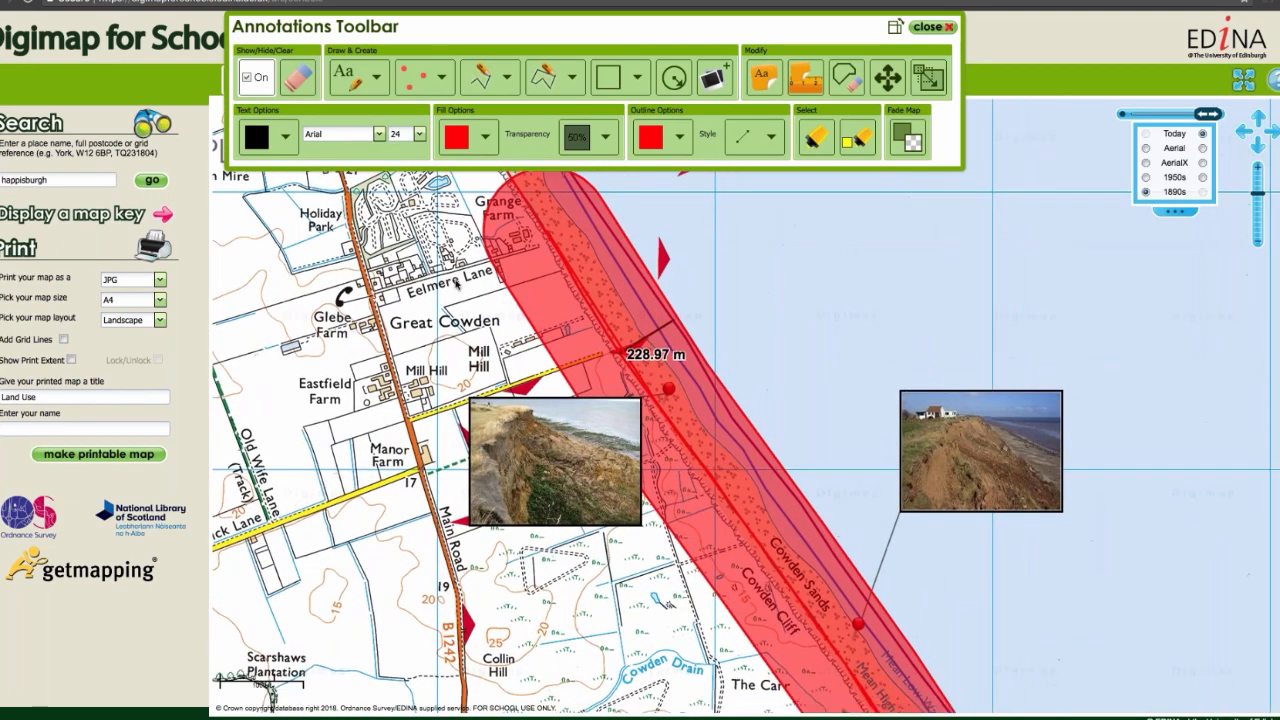
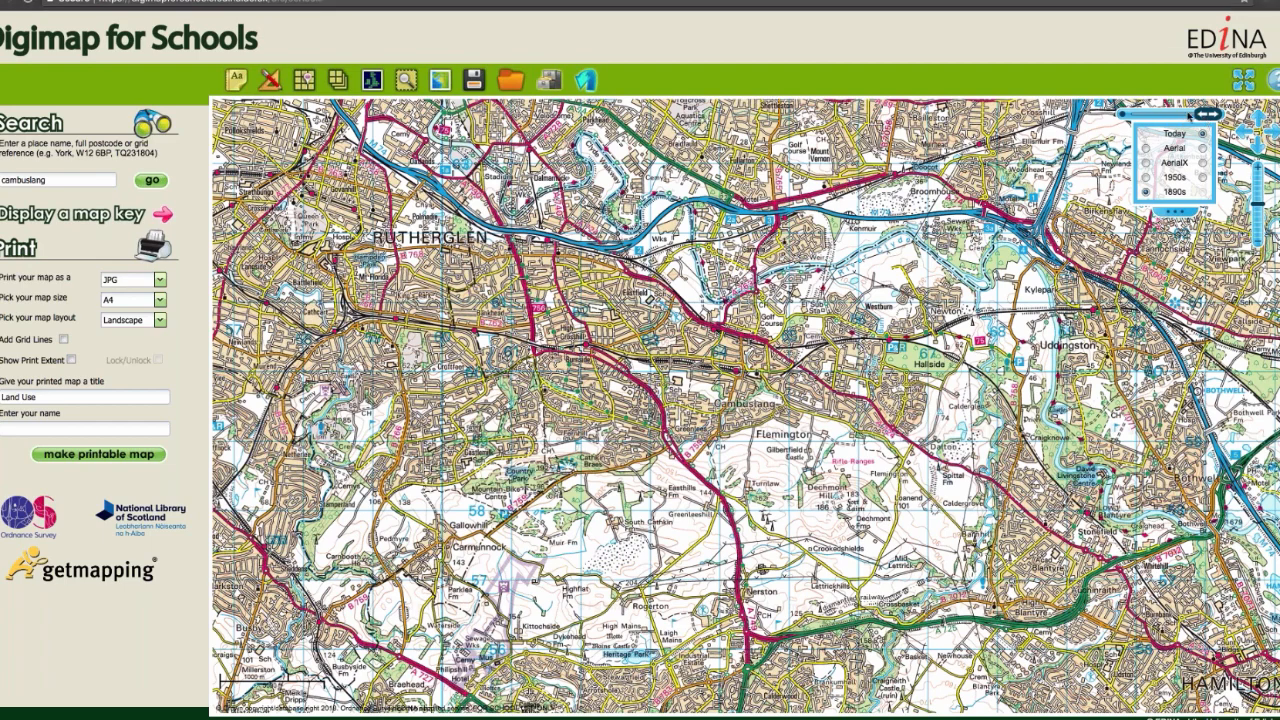
Step: Fade the map fully to the 1890s layer, draw a red freeform shape of about 0.2 km² around Cambuslang's built-up area and label its area
{"action": "left_click_drag", "start_coordinate": [1207, 114], "coordinate": [1131, 114]}
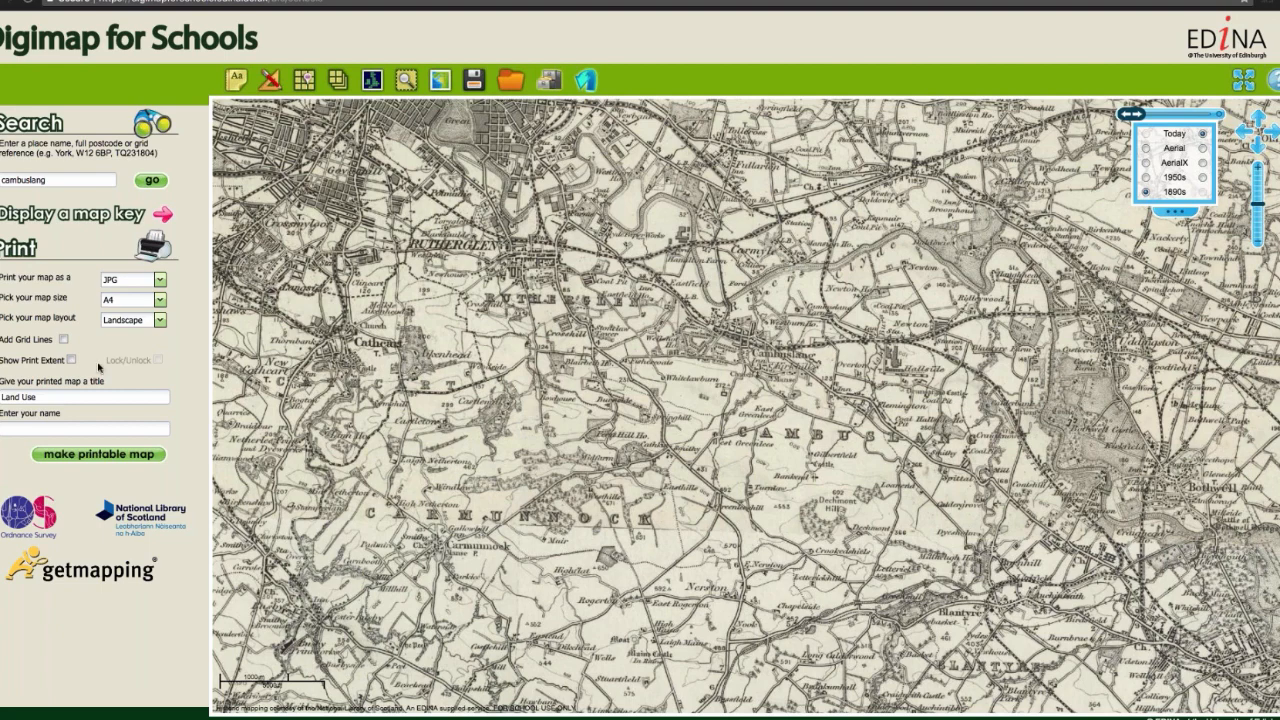
{"action": "left_click", "coordinate": [237, 80]}
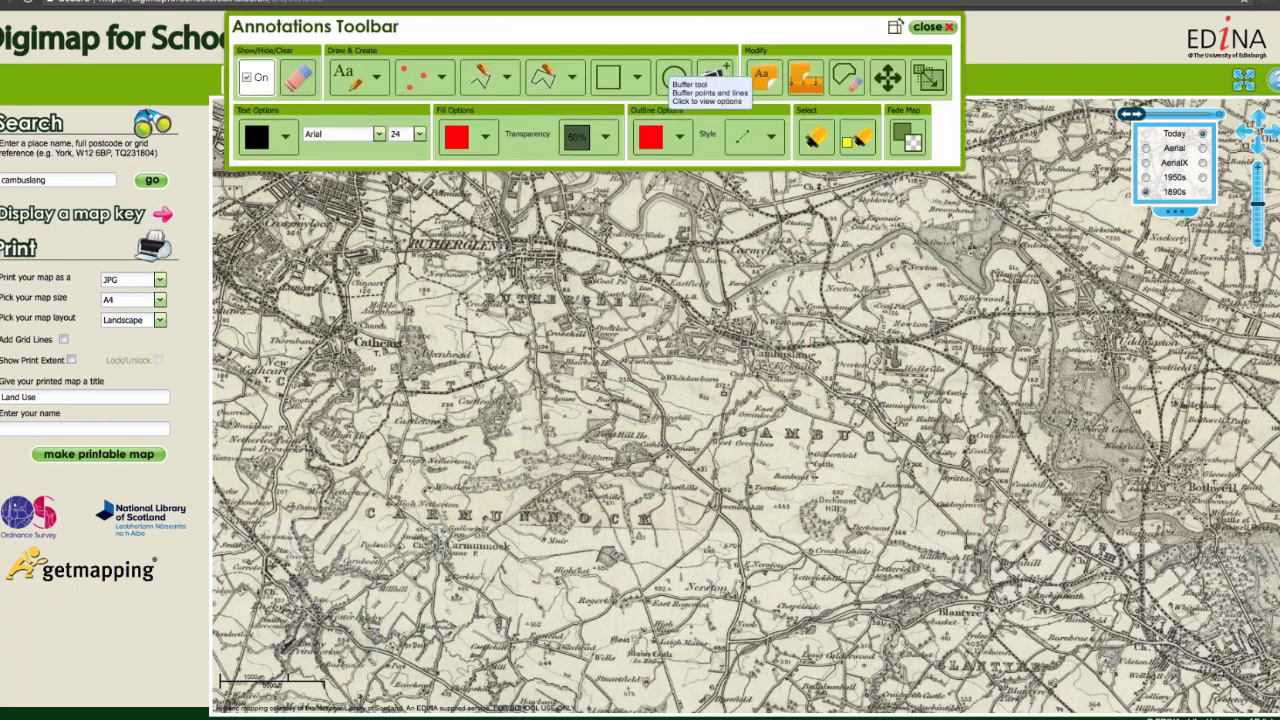
{"action": "left_click", "coordinate": [576, 82]}
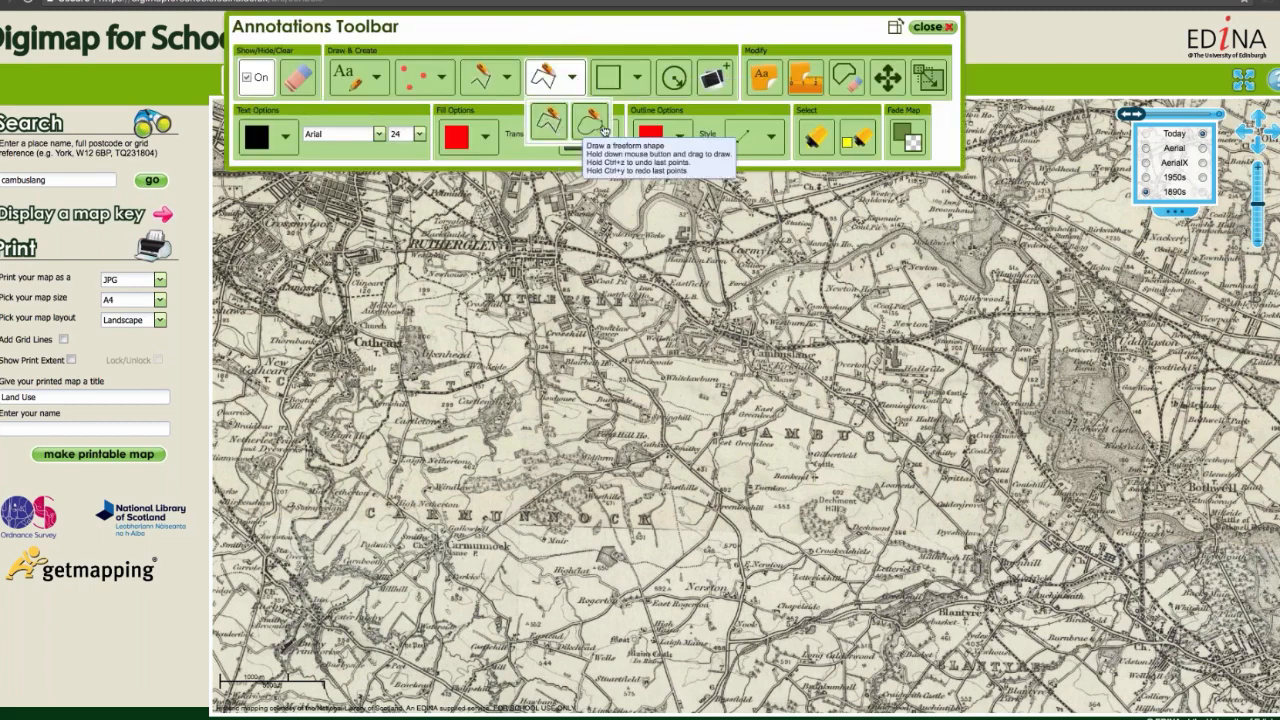
{"action": "left_click", "coordinate": [590, 124]}
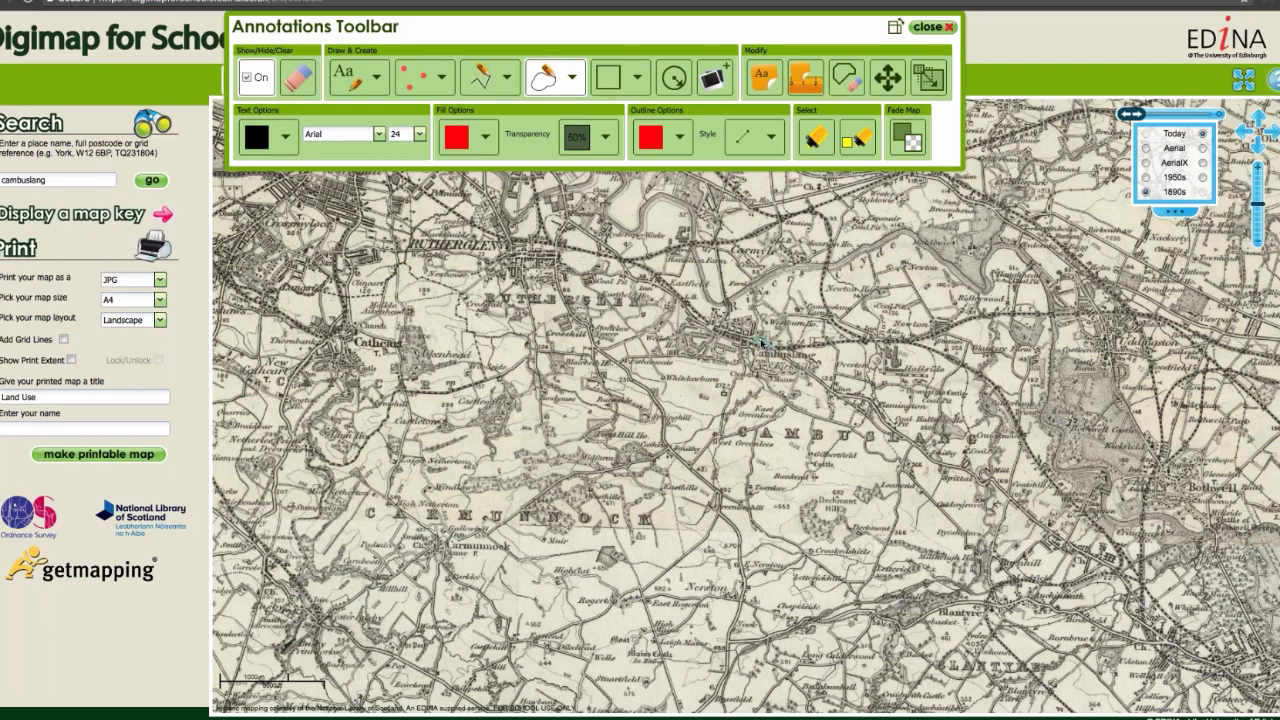
{"action": "mouse_move", "coordinate": [760, 341]}
{"action": "left_mouse_down"}
{"action": "mouse_move", "coordinate": [755, 322]}
{"action": "mouse_move", "coordinate": [722, 314]}
{"action": "mouse_move", "coordinate": [706, 332]}
{"action": "mouse_move", "coordinate": [762, 358]}
{"action": "left_mouse_up"}
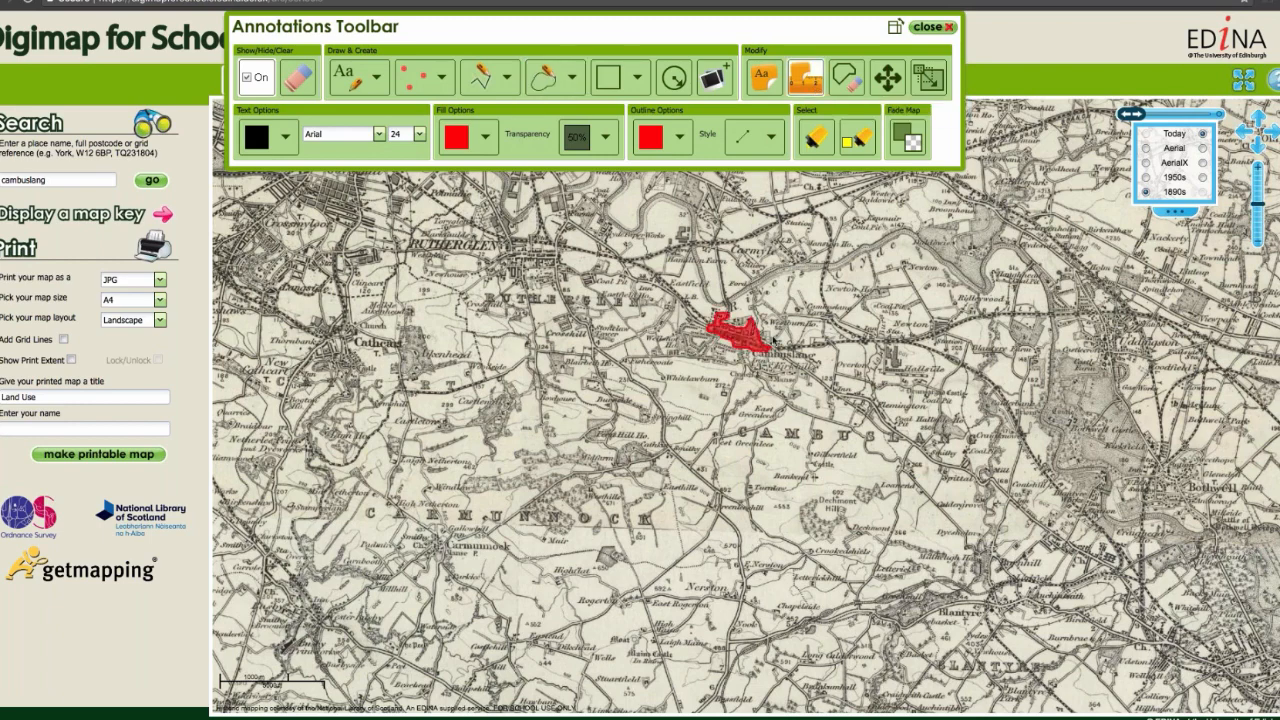
{"action": "left_click", "coordinate": [760, 347]}
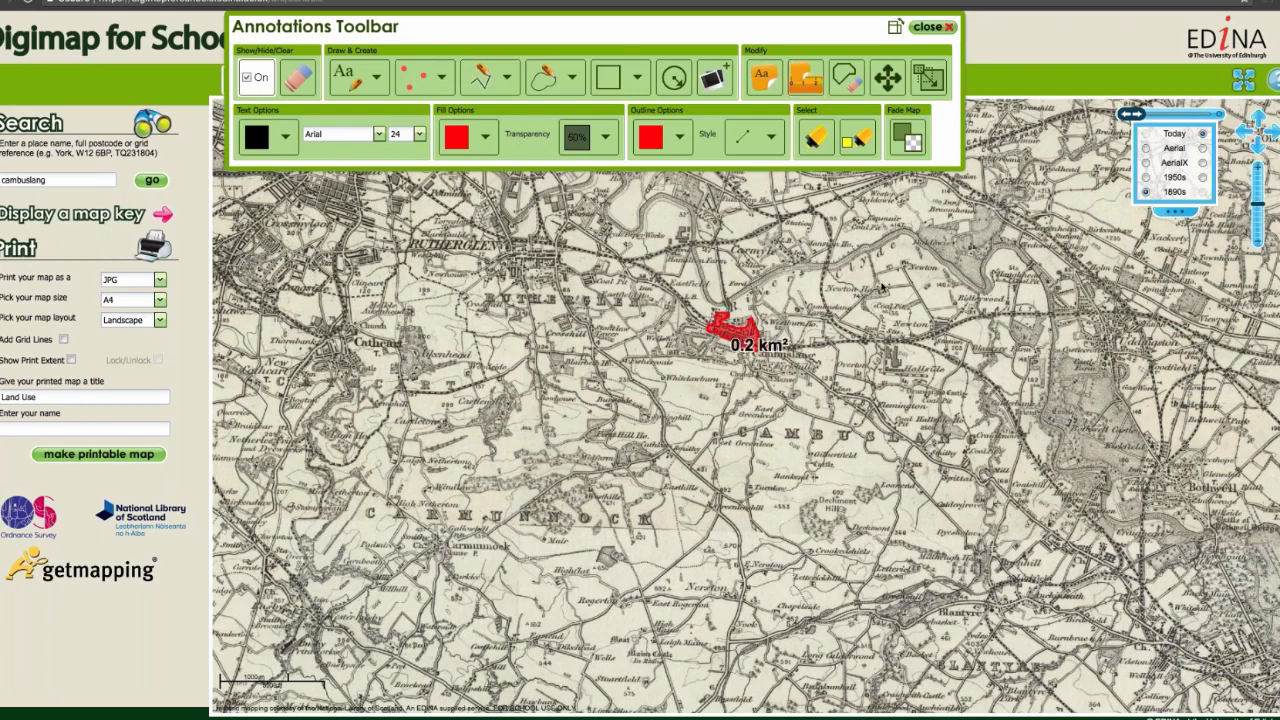
Step: Switch the historic layer to 1950s, outline Cambuslang's built-up area with an orange freeform shape of about 2.8 km² and label its area
{"action": "left_click", "coordinate": [1146, 177]}
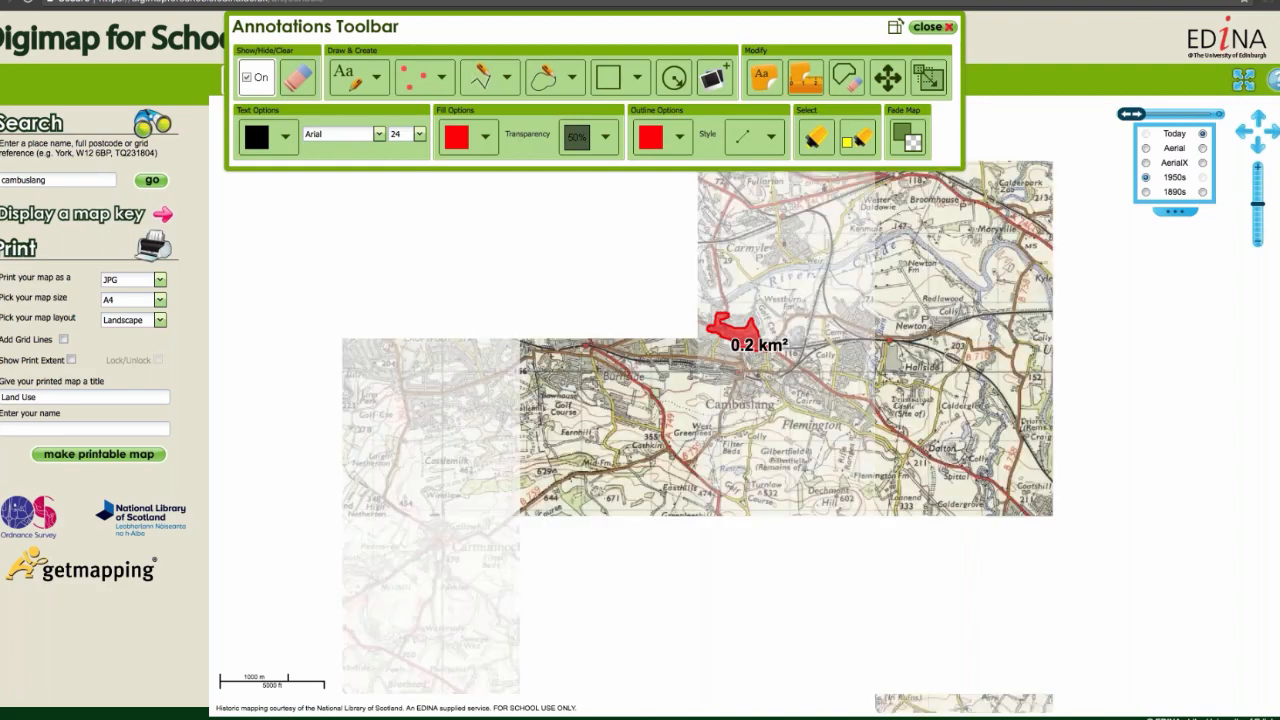
{"action": "left_click", "coordinate": [682, 144]}
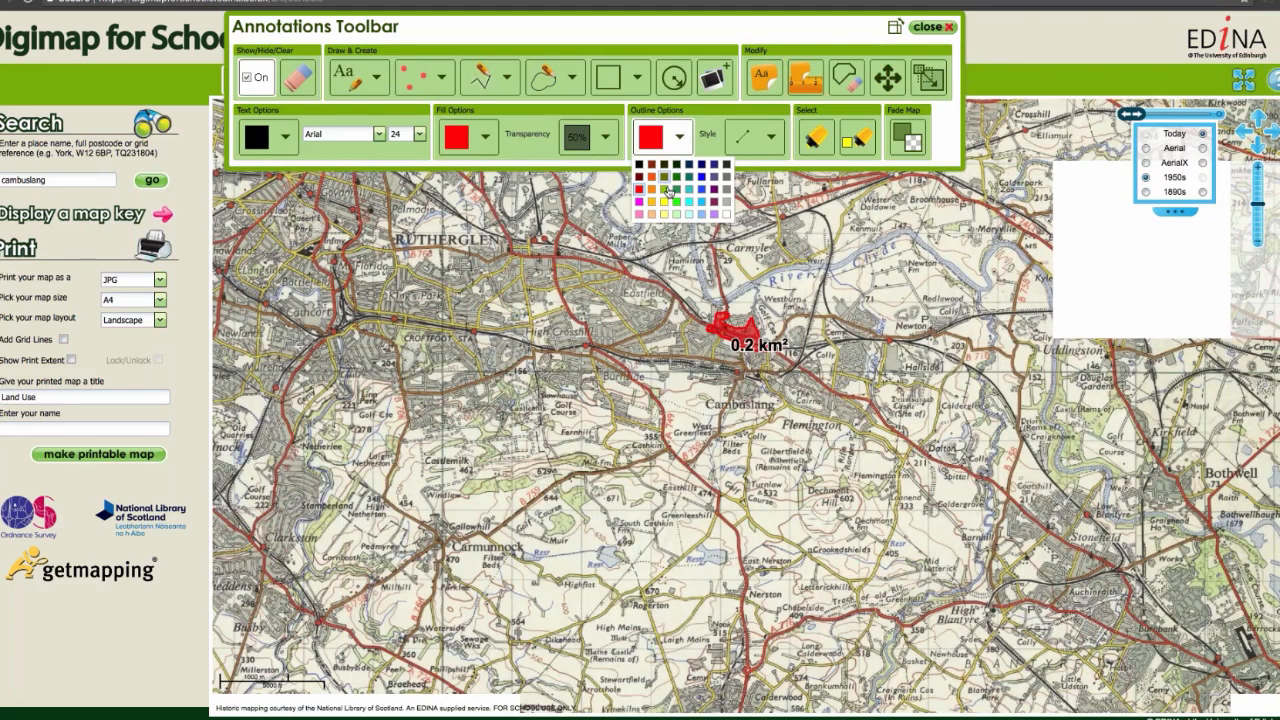
{"action": "left_click", "coordinate": [657, 181]}
{"action": "left_click", "coordinate": [485, 137]}
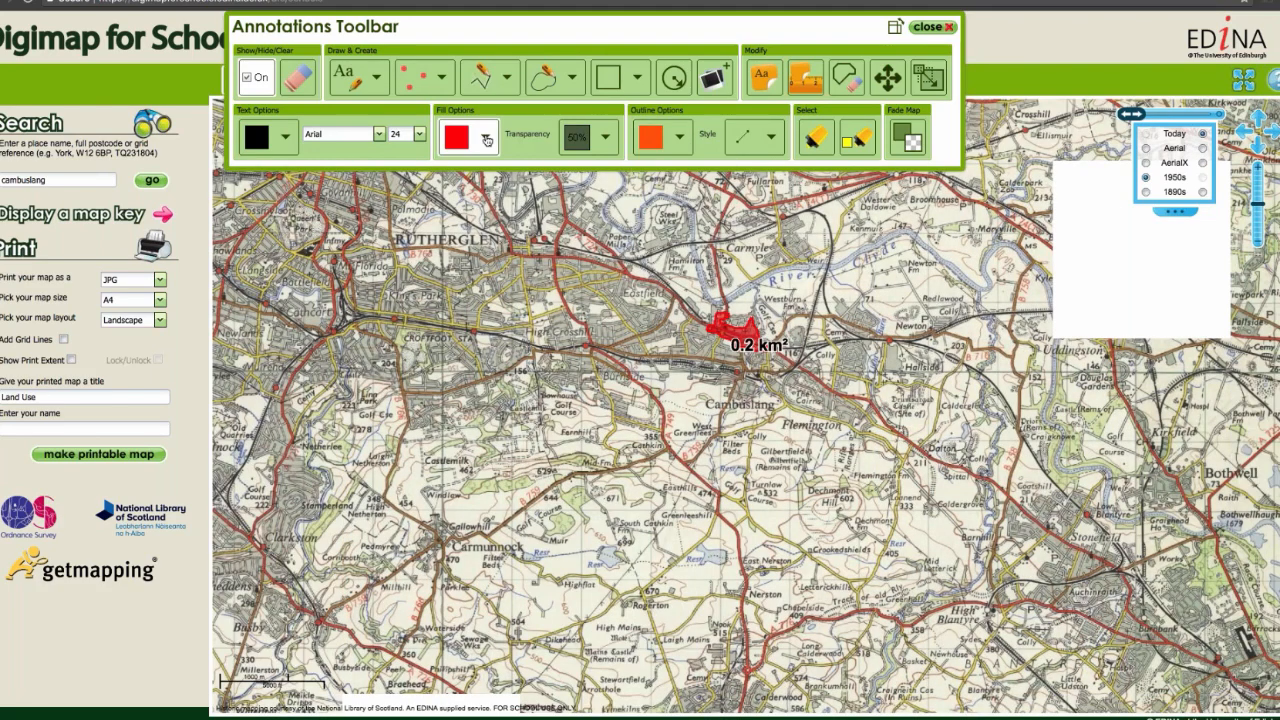
{"action": "left_click", "coordinate": [464, 182]}
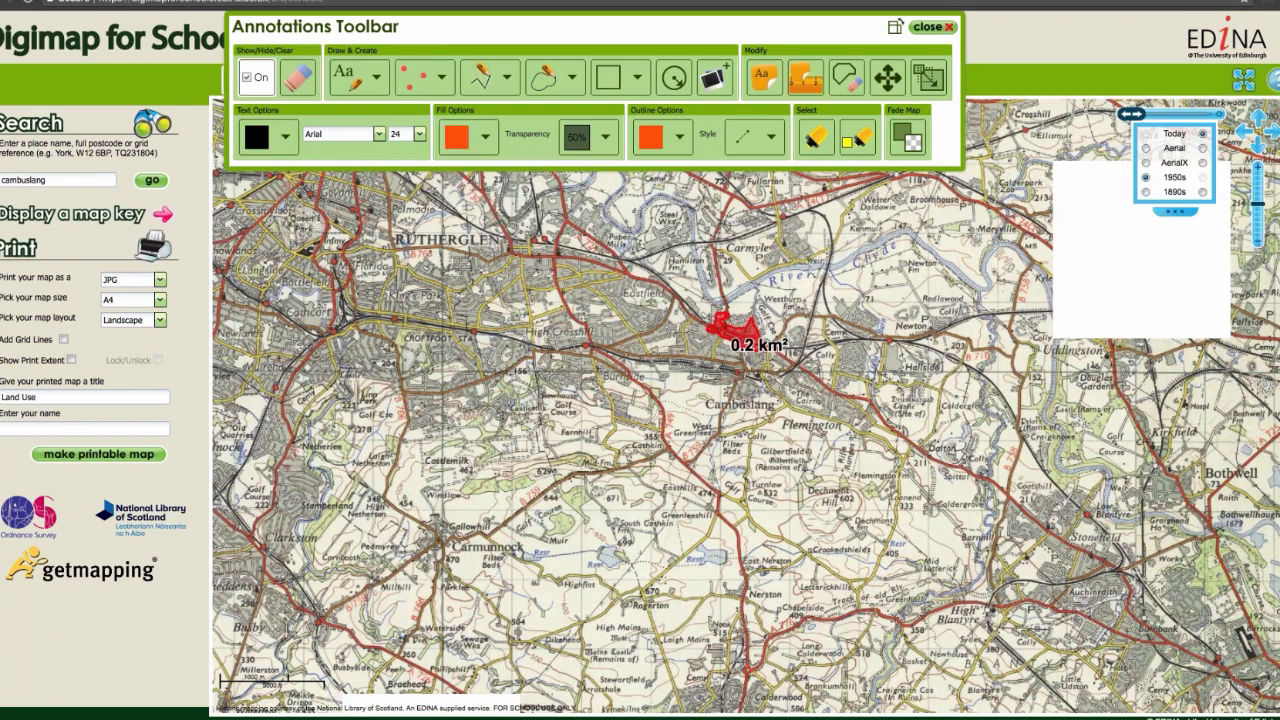
{"action": "left_click", "coordinate": [544, 77]}
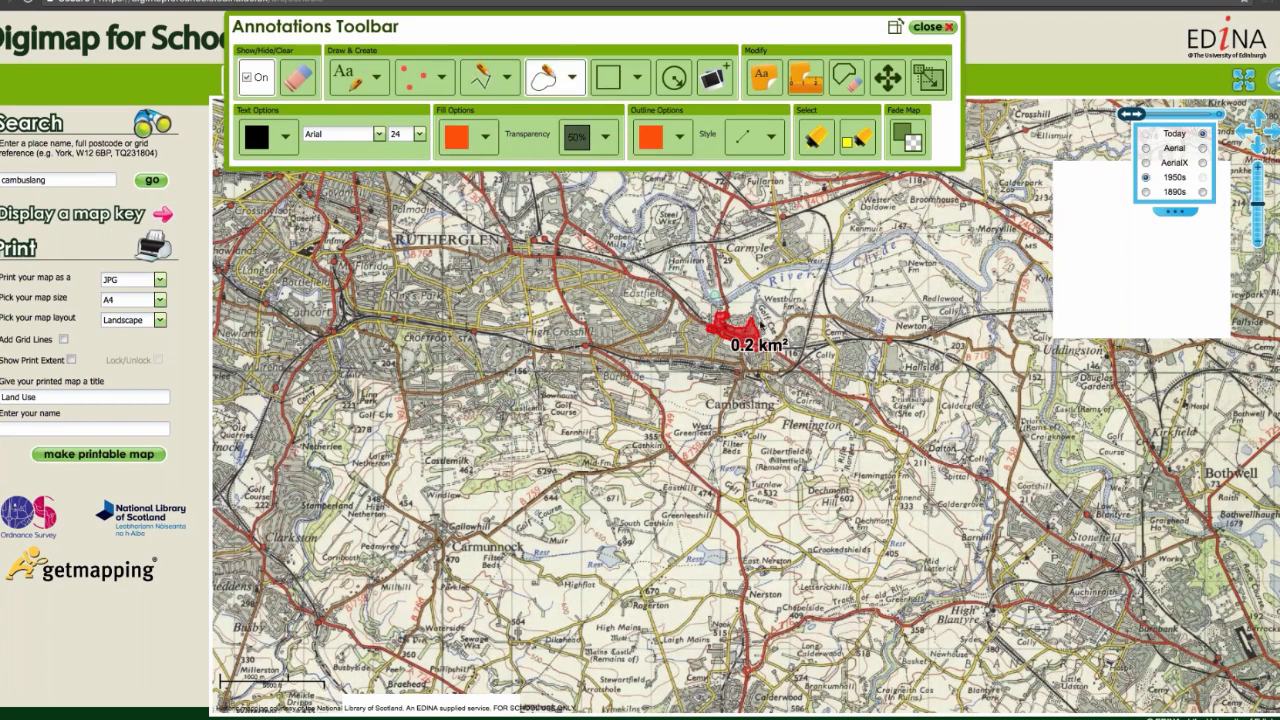
{"action": "mouse_move", "coordinate": [757, 318]}
{"action": "left_mouse_down"}
{"action": "mouse_move", "coordinate": [692, 303]}
{"action": "mouse_move", "coordinate": [652, 362]}
{"action": "mouse_move", "coordinate": [731, 385]}
{"action": "mouse_move", "coordinate": [738, 405]}
{"action": "mouse_move", "coordinate": [762, 410]}
{"action": "mouse_move", "coordinate": [764, 386]}
{"action": "mouse_move", "coordinate": [830, 388]}
{"action": "mouse_move", "coordinate": [870, 437]}
{"action": "mouse_move", "coordinate": [850, 400]}
{"action": "mouse_move", "coordinate": [882, 315]}
{"action": "mouse_move", "coordinate": [836, 321]}
{"action": "mouse_move", "coordinate": [820, 386]}
{"action": "mouse_move", "coordinate": [786, 332]}
{"action": "mouse_move", "coordinate": [769, 339]}
{"action": "left_mouse_up"}
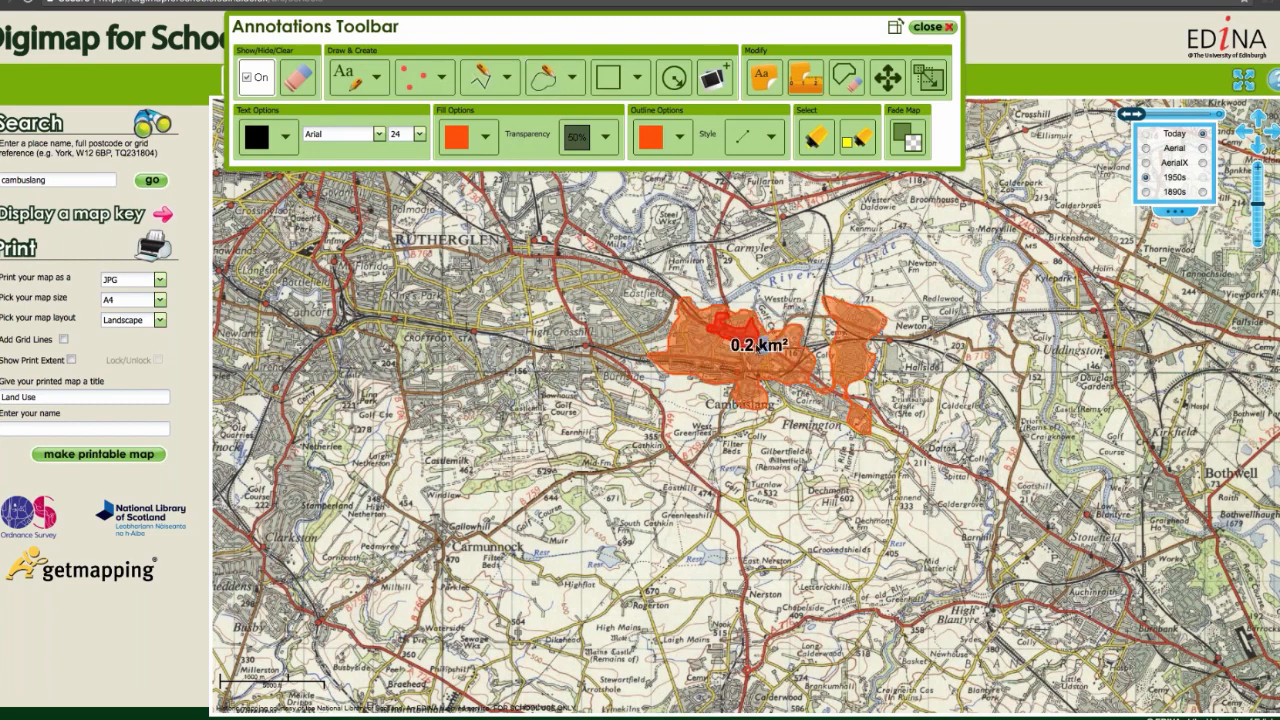
{"action": "left_click", "coordinate": [806, 79]}
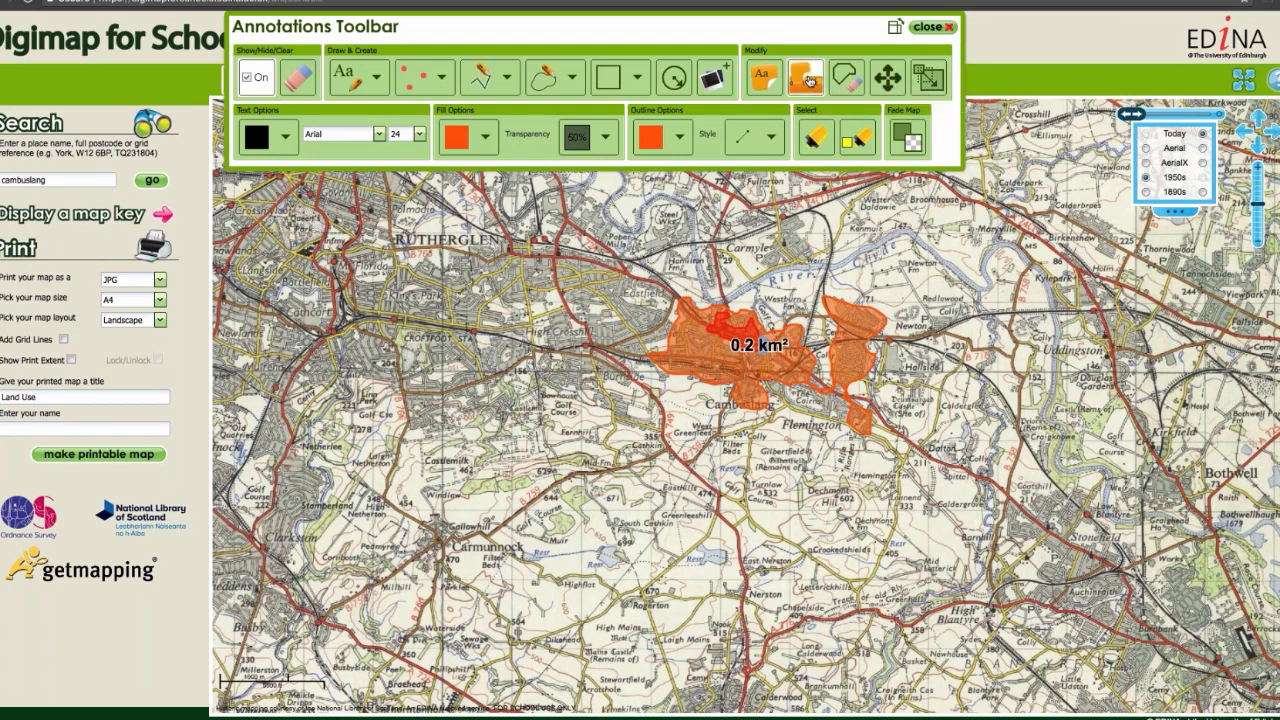
{"action": "left_click", "coordinate": [870, 325]}
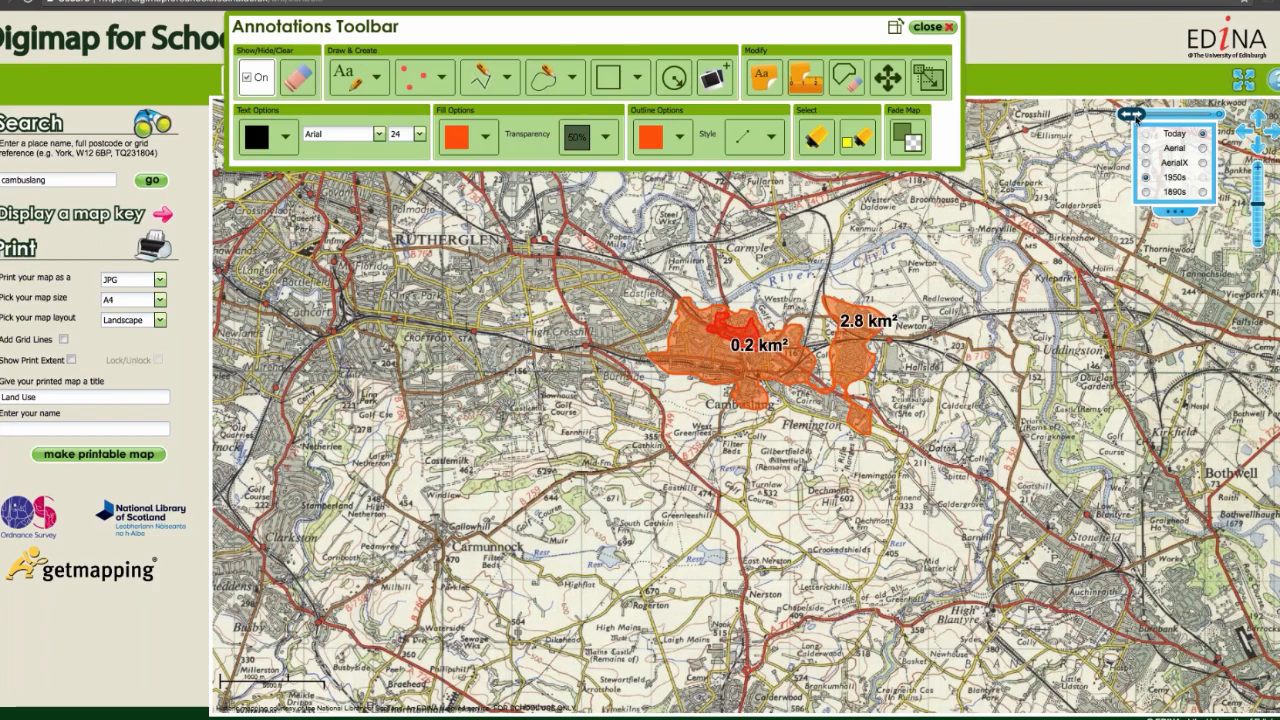
Step: Fade the map to Today, outline Cambuslang's built-up area with a Canary Yellow freeform shape of about 10.0 km² and label its area
{"action": "left_click_drag", "start_coordinate": [1133, 114], "coordinate": [1208, 114]}
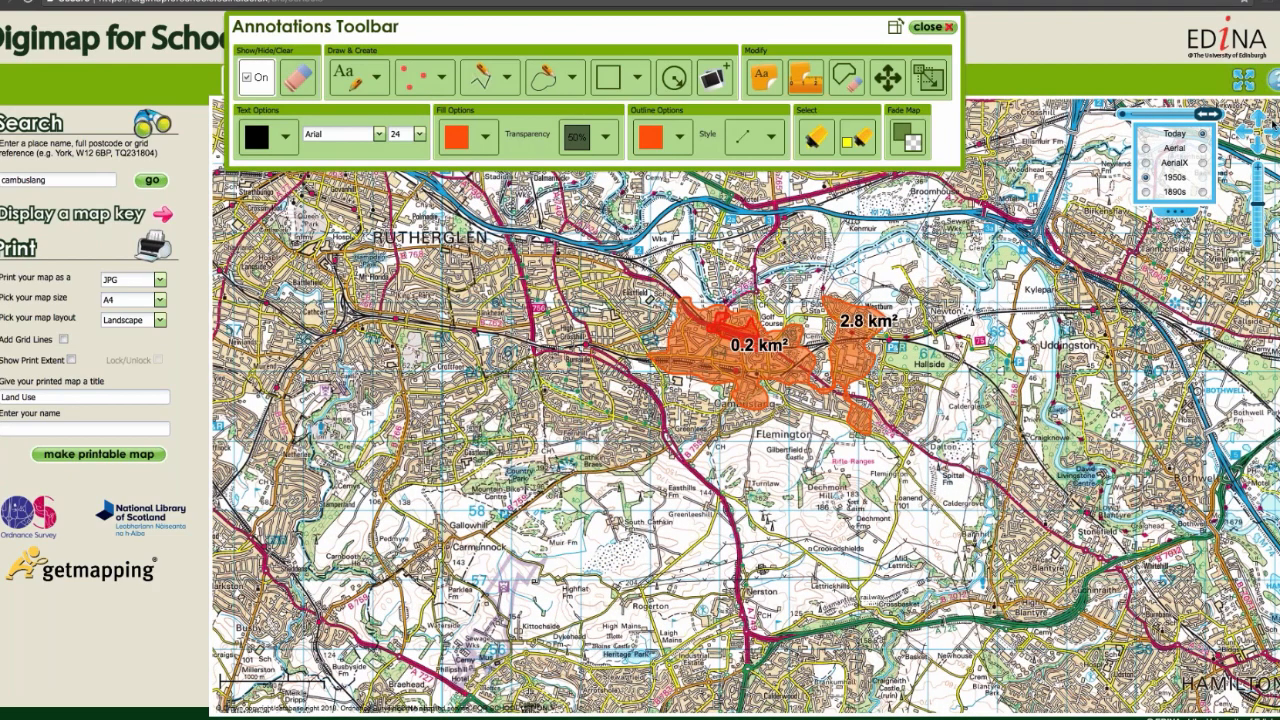
{"action": "left_click", "coordinate": [541, 82]}
{"action": "left_click", "coordinate": [485, 137]}
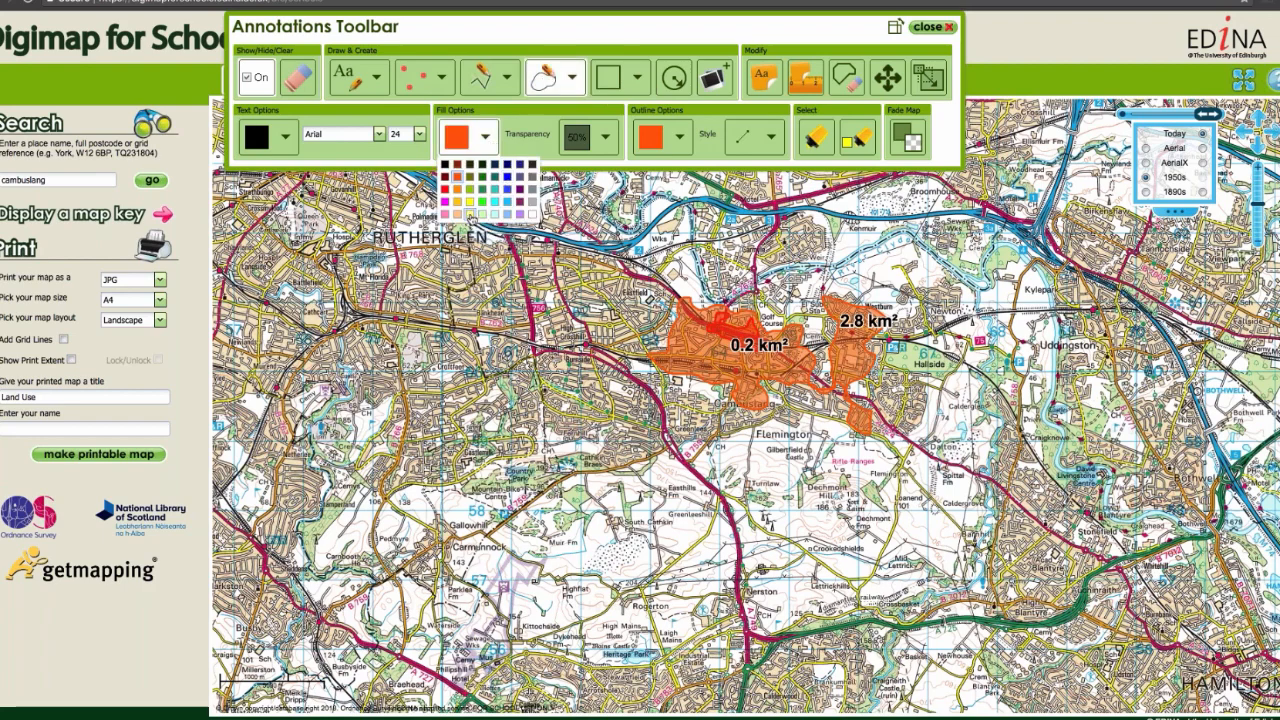
{"action": "left_click", "coordinate": [469, 213]}
{"action": "left_click", "coordinate": [679, 137]}
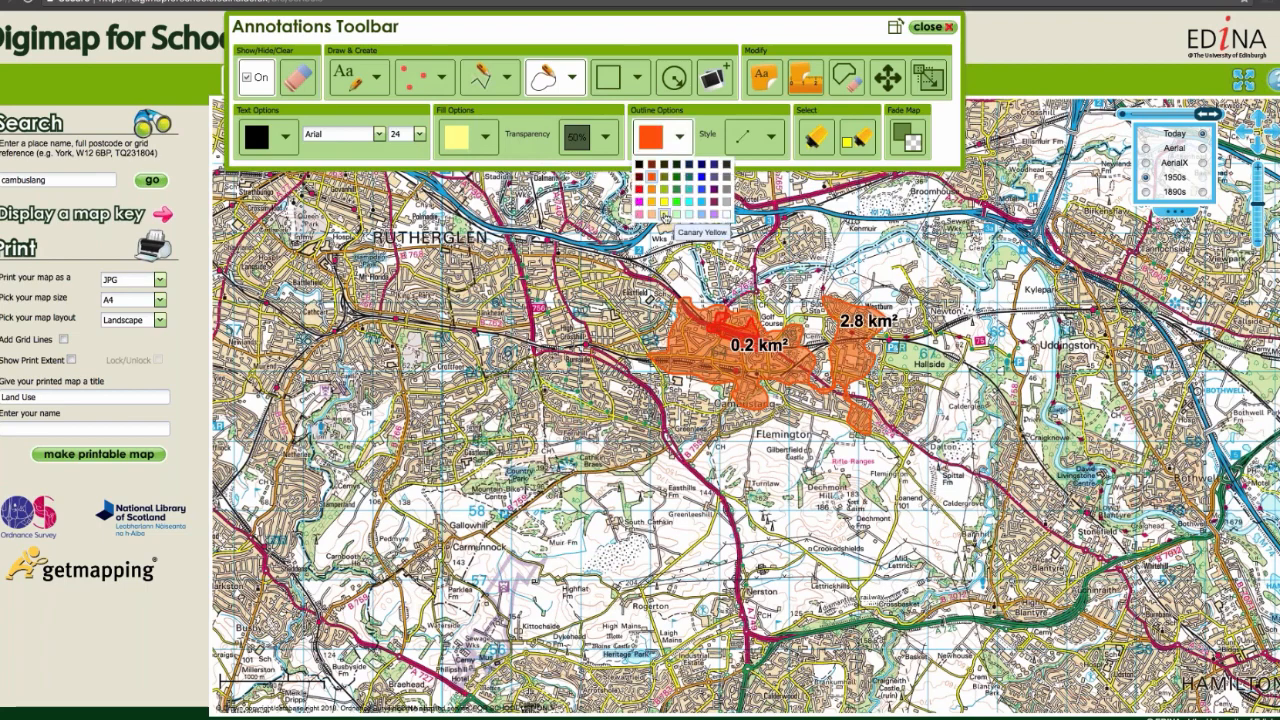
{"action": "left_click", "coordinate": [664, 216]}
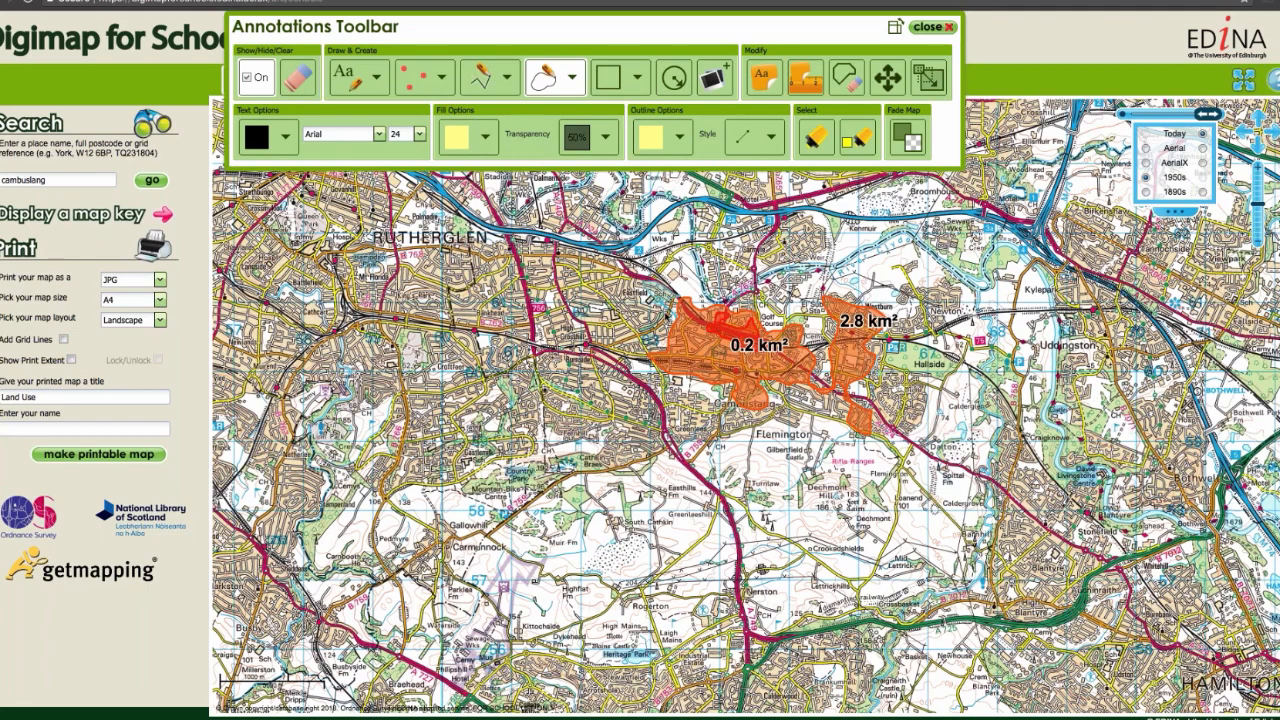
{"action": "mouse_move", "coordinate": [595, 424]}
{"action": "left_mouse_down"}
{"action": "mouse_move", "coordinate": [655, 482]}
{"action": "mouse_move", "coordinate": [700, 385]}
{"action": "mouse_move", "coordinate": [800, 405]}
{"action": "mouse_move", "coordinate": [878, 440]}
{"action": "mouse_move", "coordinate": [935, 430]}
{"action": "mouse_move", "coordinate": [890, 360]}
{"action": "mouse_move", "coordinate": [922, 280]}
{"action": "mouse_move", "coordinate": [870, 310]}
{"action": "mouse_move", "coordinate": [800, 300]}
{"action": "mouse_move", "coordinate": [765, 325]}
{"action": "mouse_move", "coordinate": [695, 285]}
{"action": "mouse_move", "coordinate": [712, 305]}
{"action": "left_mouse_up"}
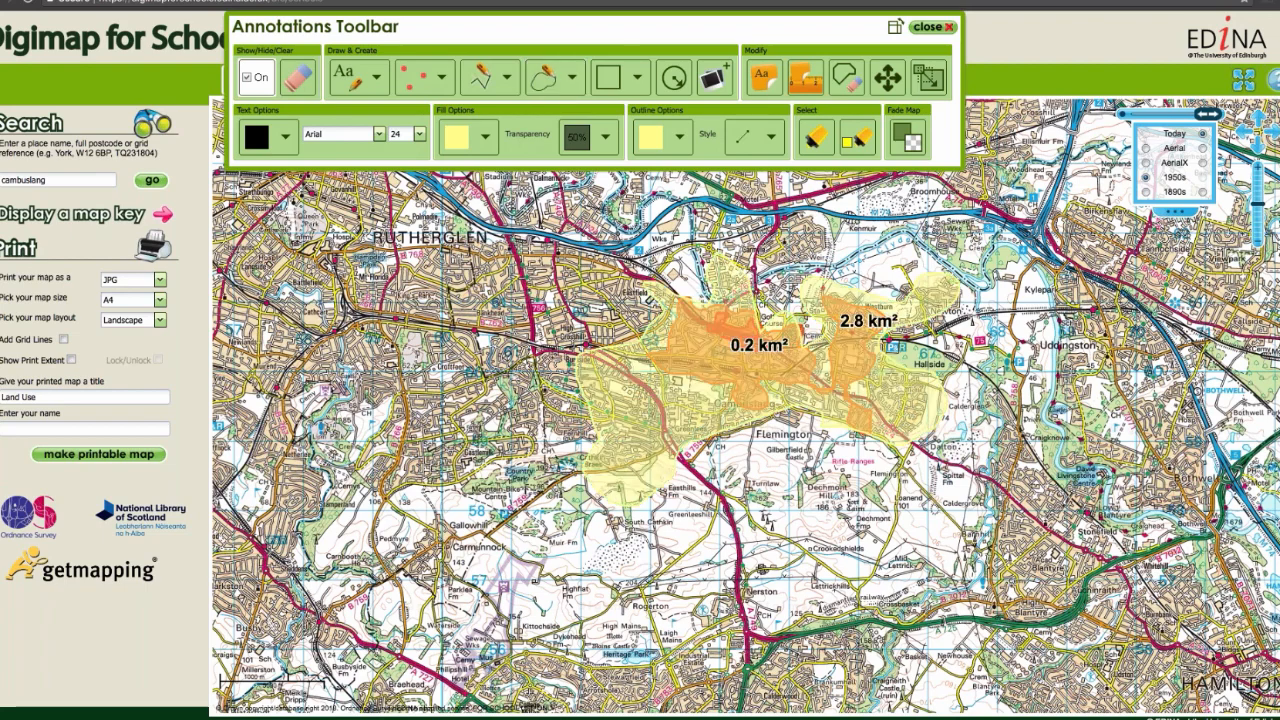
{"action": "left_click", "coordinate": [631, 405]}
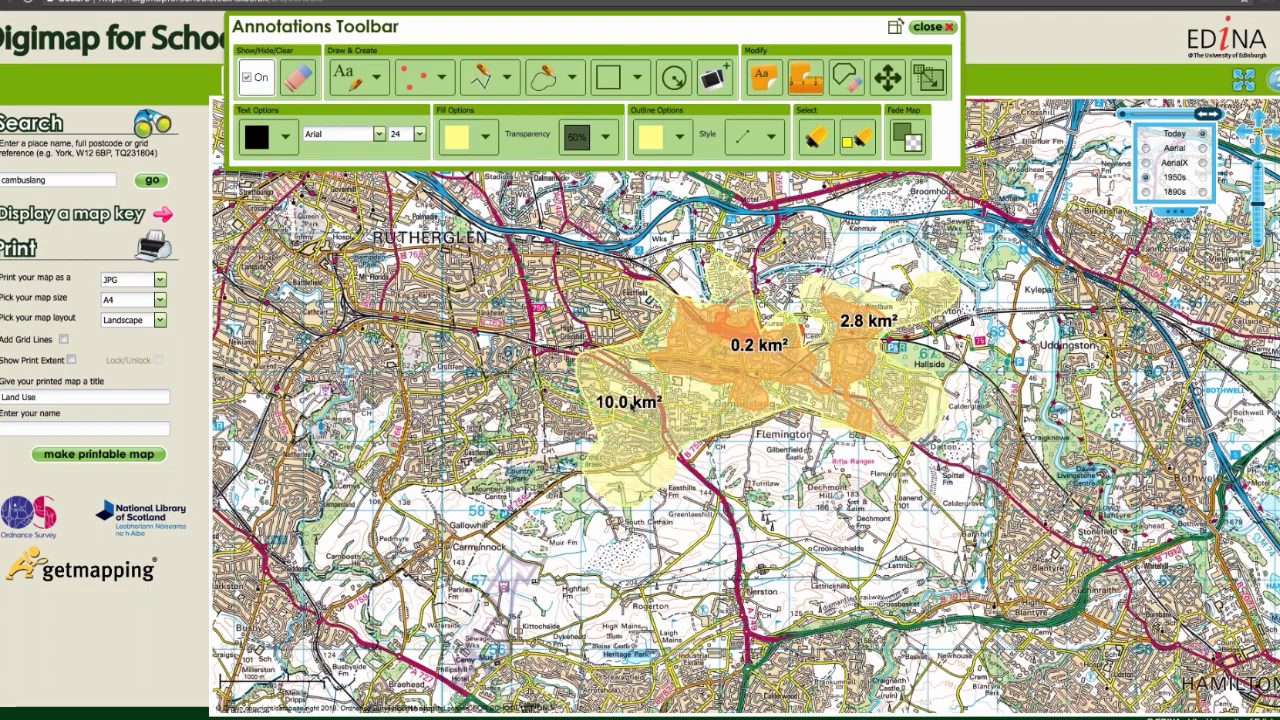